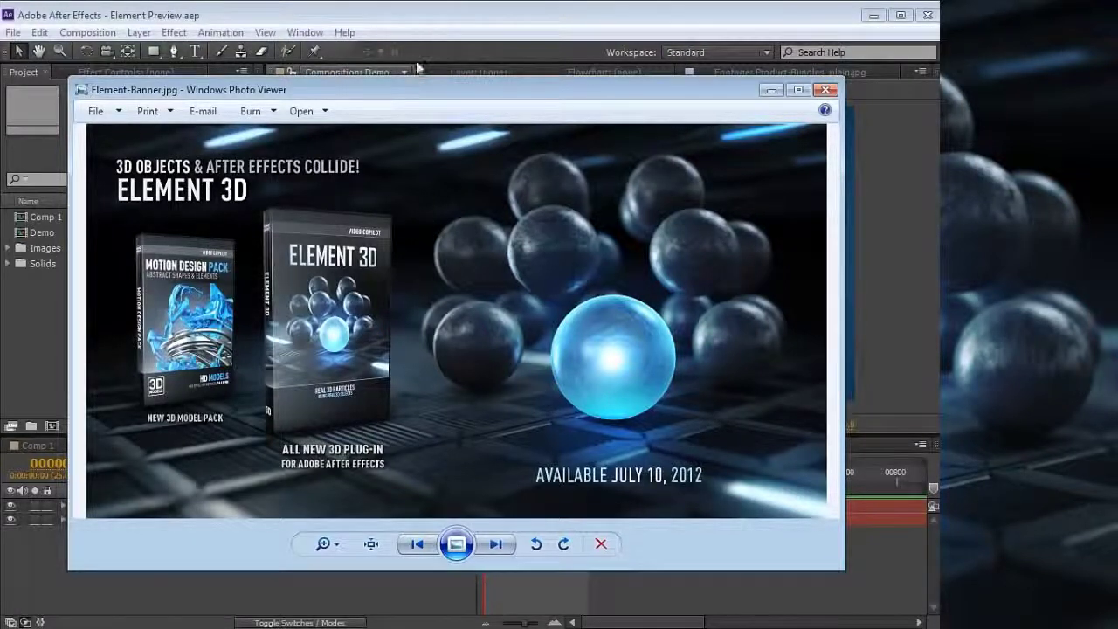
# Switch to After Effects and add a 1280 × 720 px deep royal blue solid to the Demo composition.
pyautogui.click(439, 19)
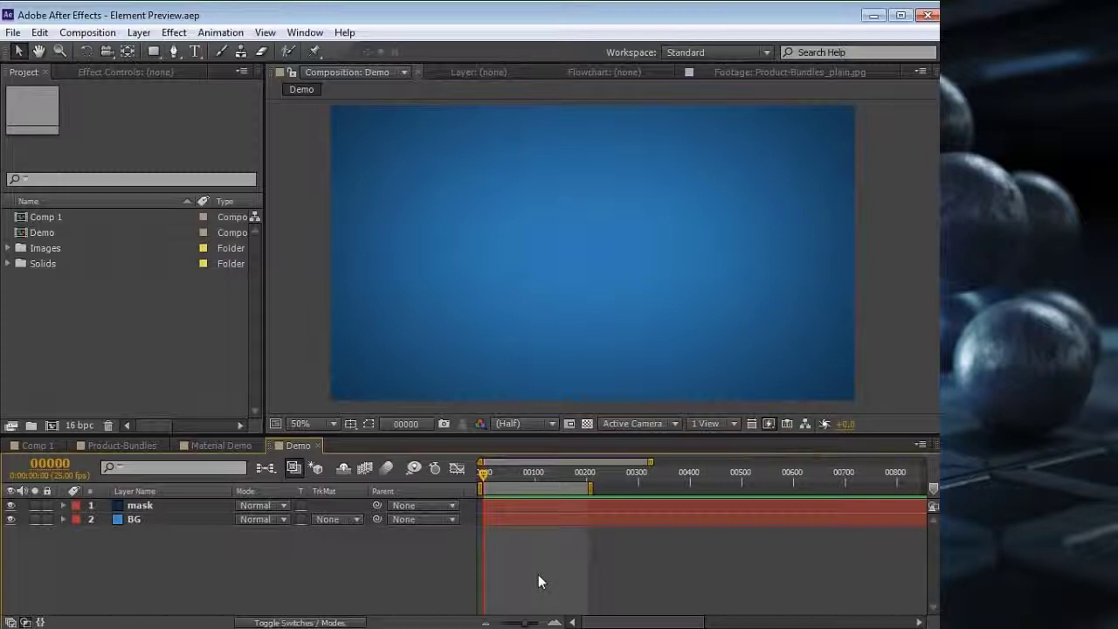
pyautogui.click(139, 33)
pyautogui.moveTo(174, 51)
pyautogui.click(456, 70)
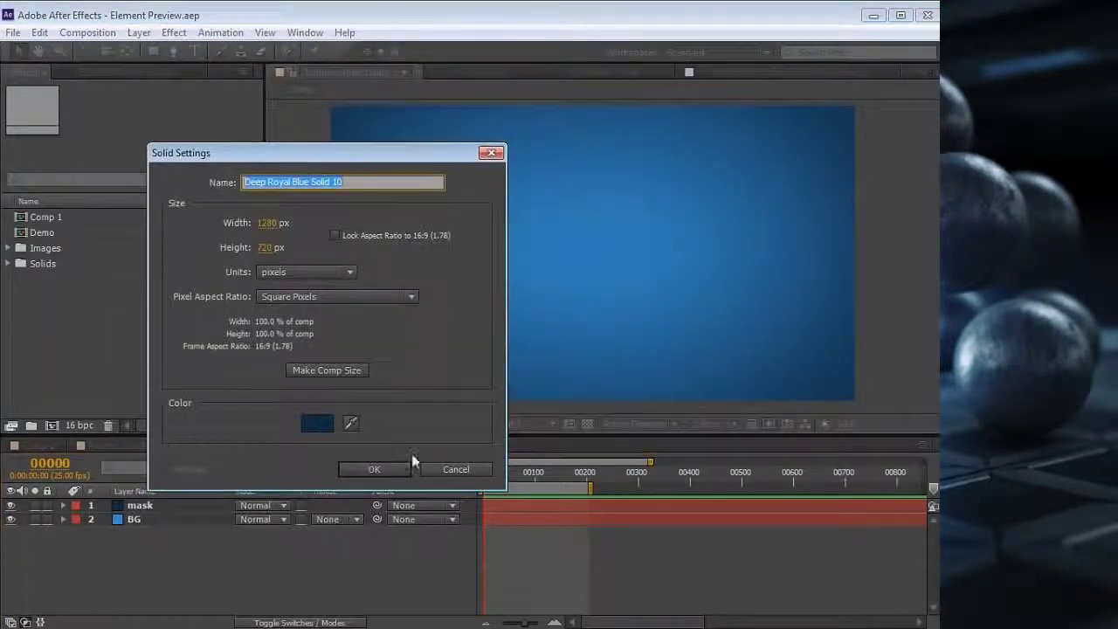
pyautogui.click(379, 468)
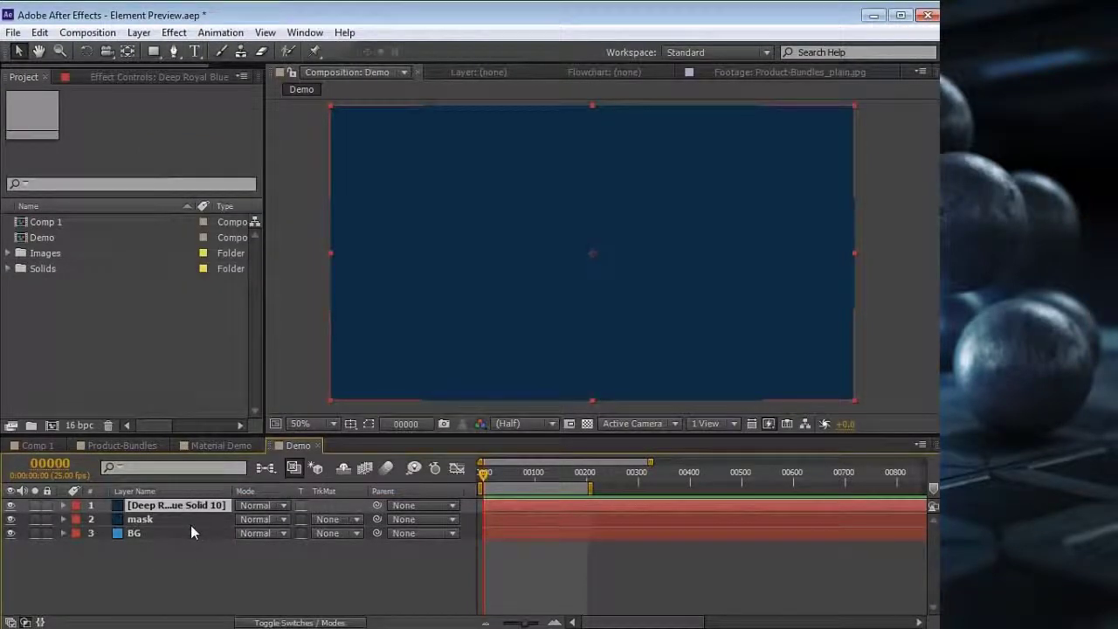
# Apply the Video Copilot Element effect to the new solid and open its Scene Setup.
pyautogui.click(173, 32)
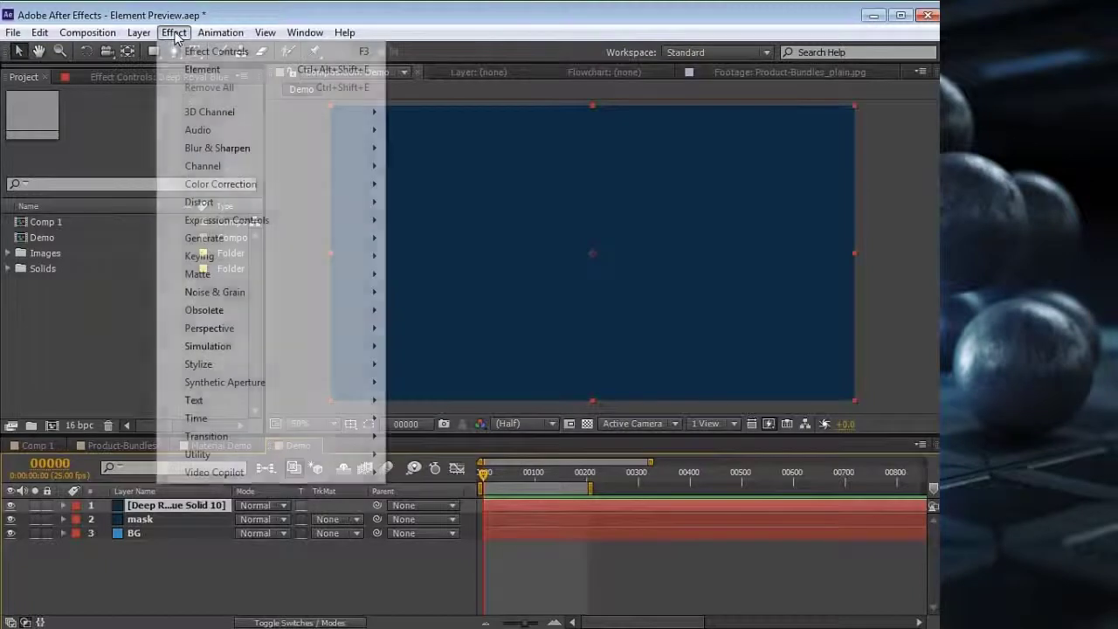
pyautogui.moveTo(267, 476)
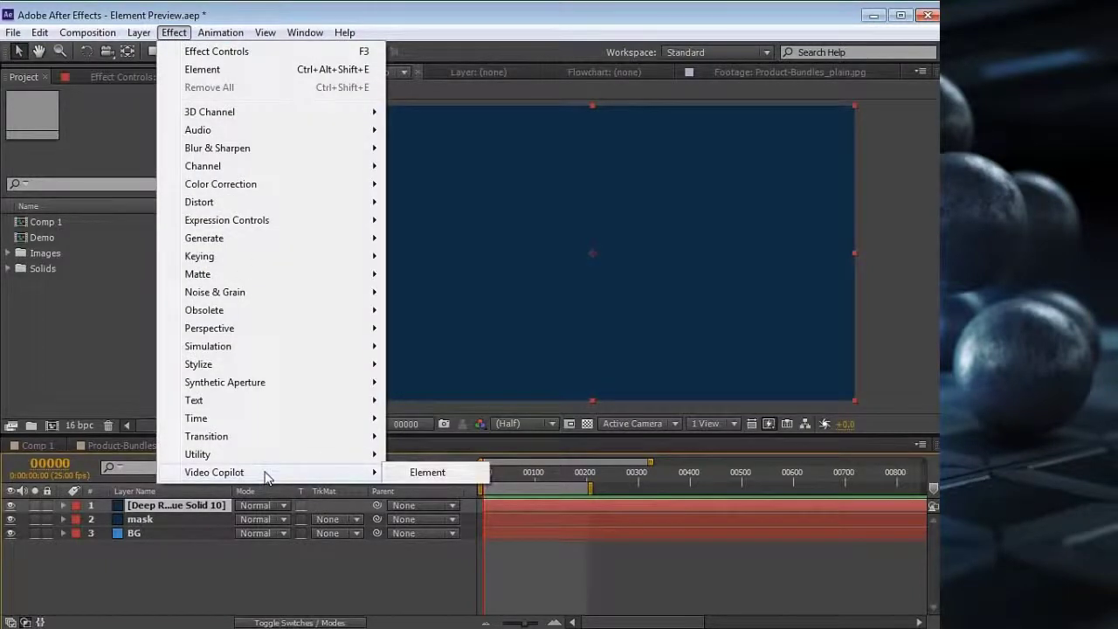
pyautogui.click(431, 472)
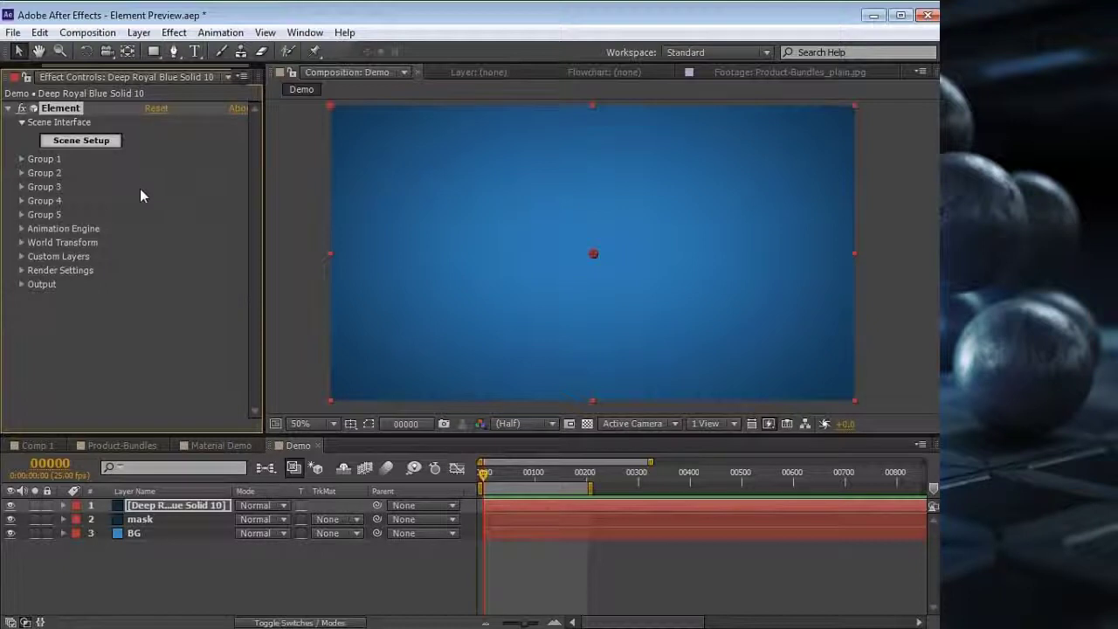
pyautogui.click(75, 145)
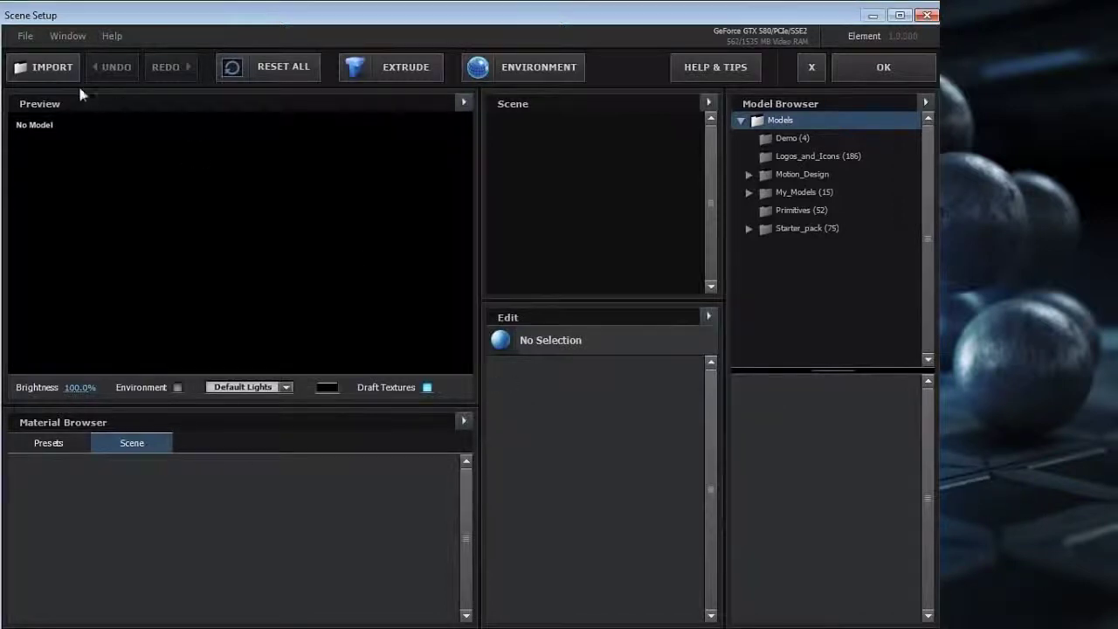
# Check which model file types can be imported and leave without importing anything.
pyautogui.click(53, 70)
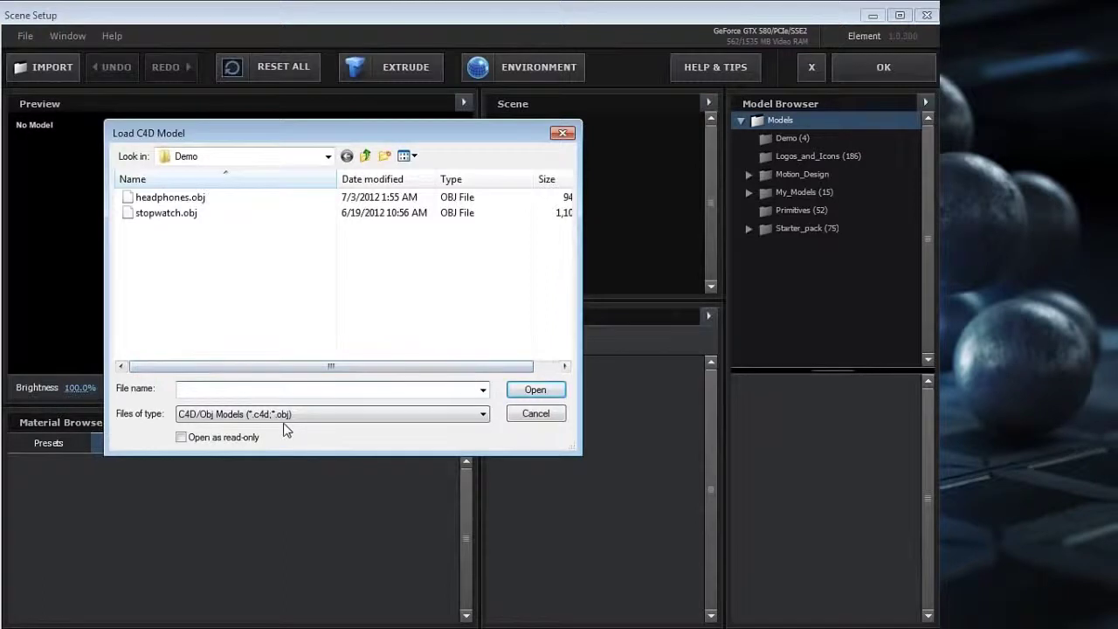
pyautogui.click(535, 414)
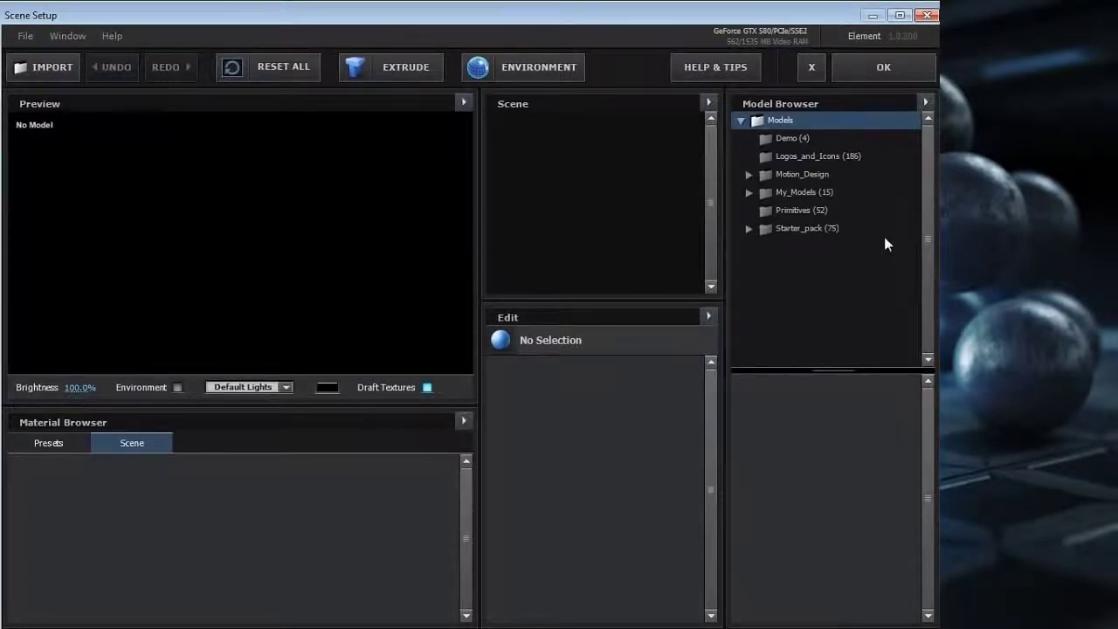
# Add the Sphere model from the Primitives collection to the scene.
pyautogui.click(796, 210)
pyautogui.moveTo(926, 412); pyautogui.dragTo(933, 549)
pyautogui.click(779, 424)
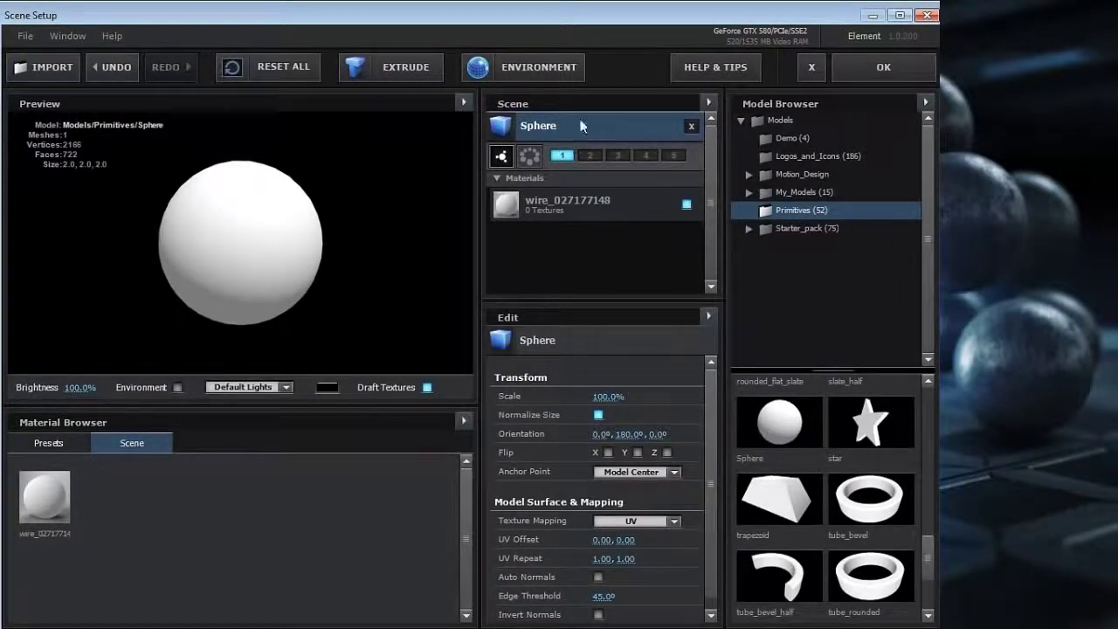
# Set the diffuse color of the sphere's material to a muted blue.
pyautogui.click(557, 204)
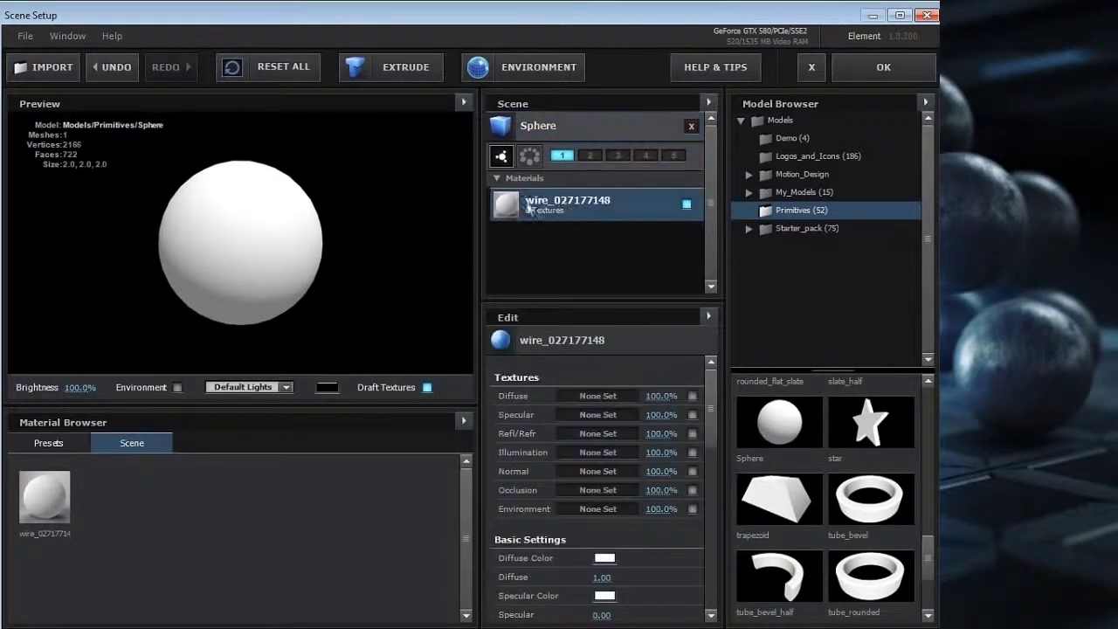
pyautogui.scroll(-3, 713, 400)
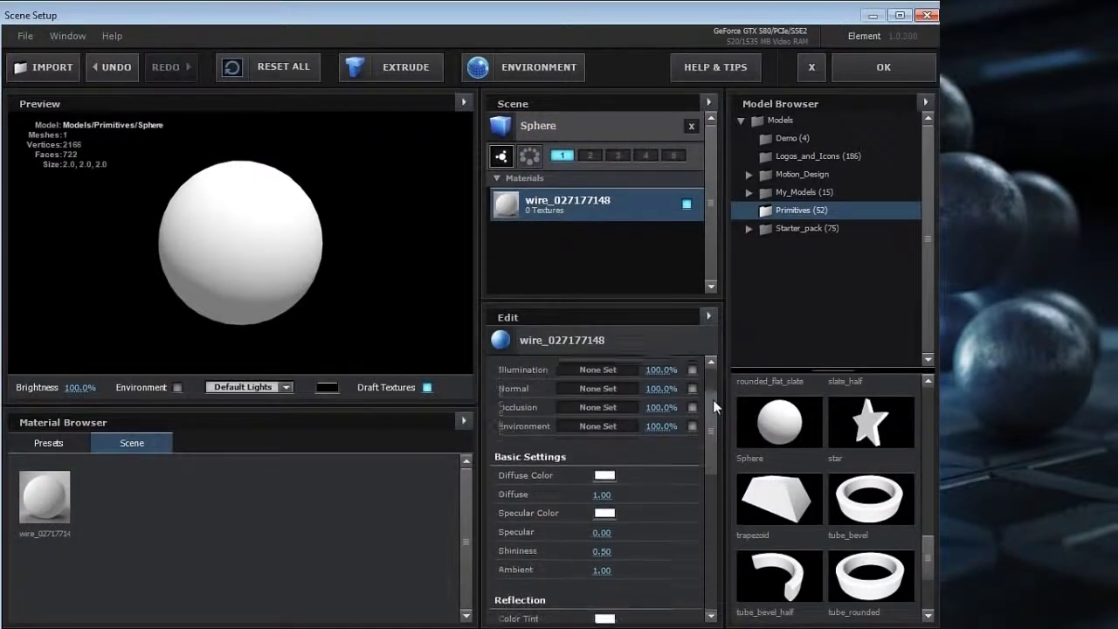
pyautogui.click(605, 471)
pyautogui.click(564, 445)
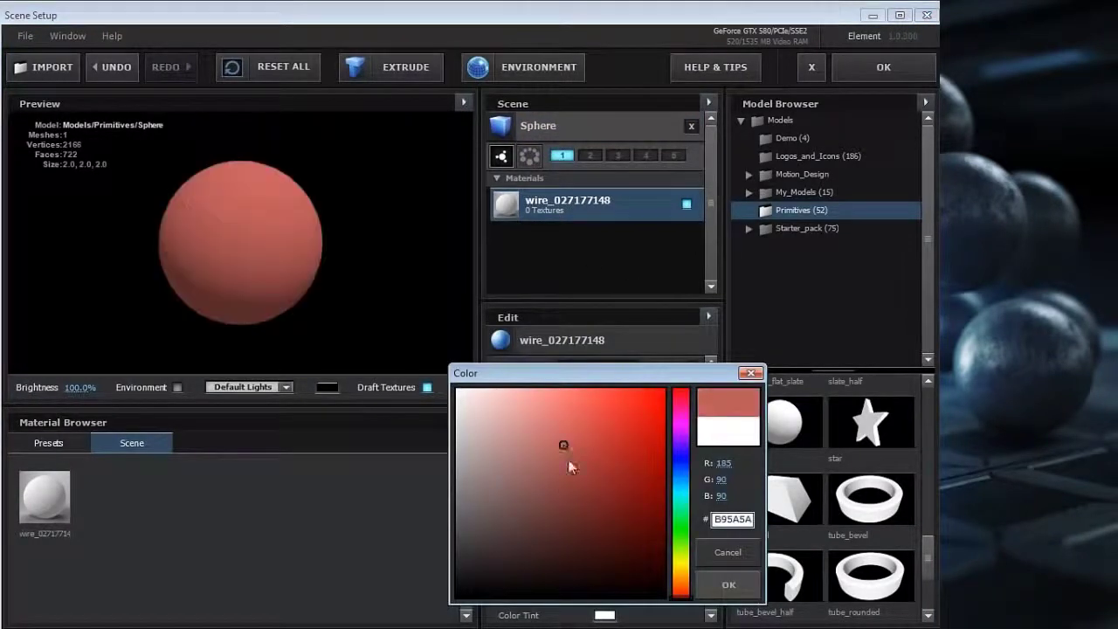
pyautogui.click(681, 473)
pyautogui.click(546, 478)
pyautogui.click(729, 585)
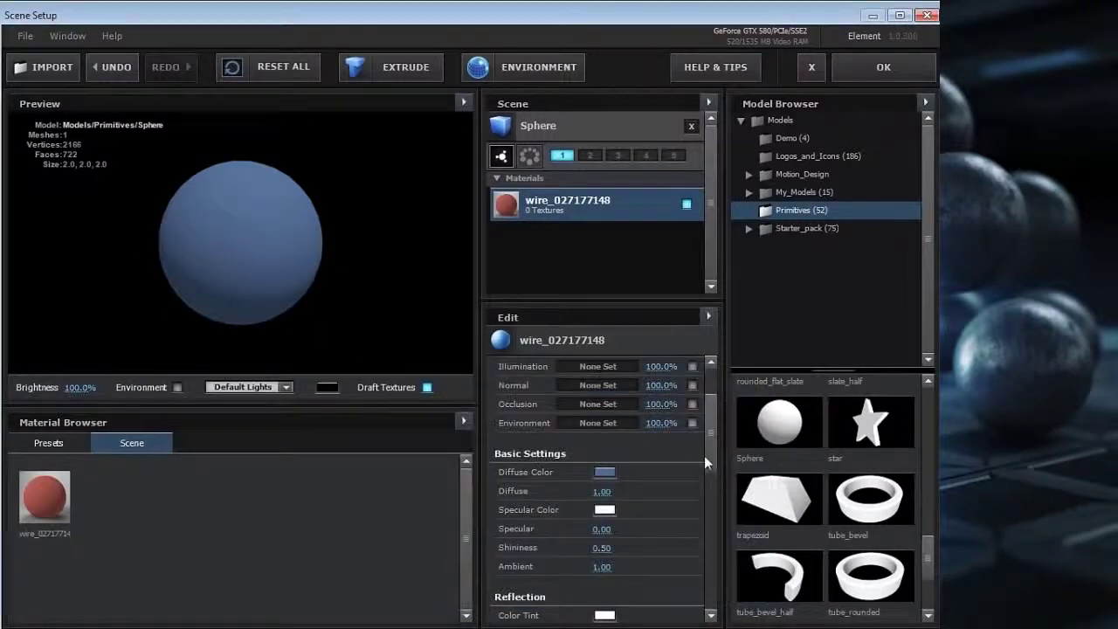
# Set the sphere material's specular to 0.34 and its reflection intensity to 44%.
pyautogui.scroll(-3, 601, 451)
pyautogui.moveTo(601, 451); pyautogui.dragTo(638, 449)
pyautogui.moveTo(603, 554); pyautogui.dragTo(636, 549)
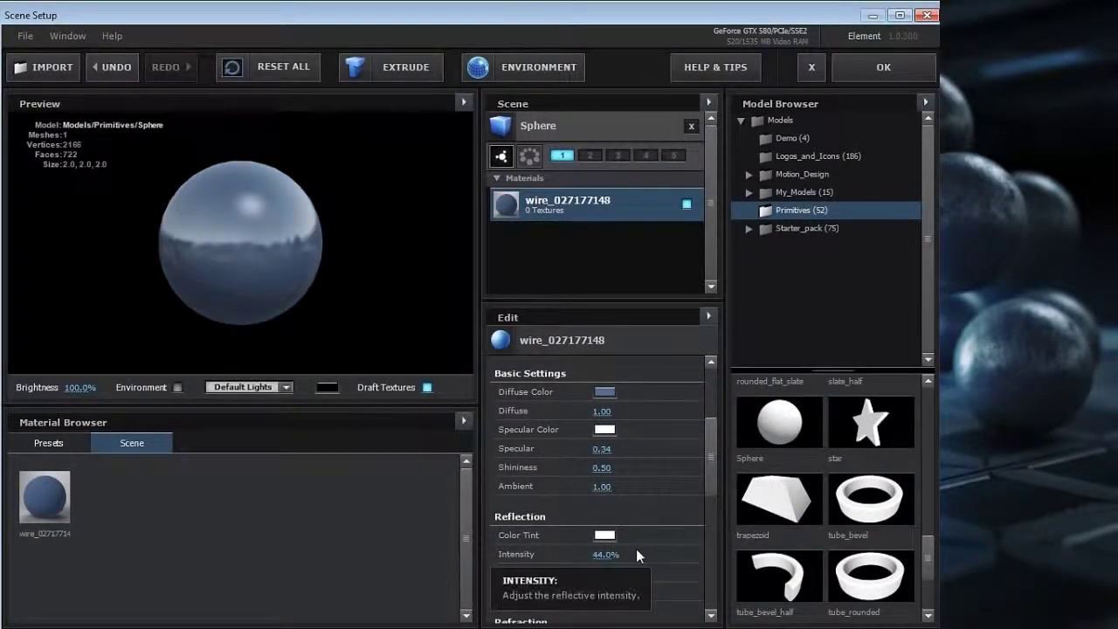
# Show the environment in the preview and orbit around the sphere to view its reflections.
pyautogui.click(177, 387)
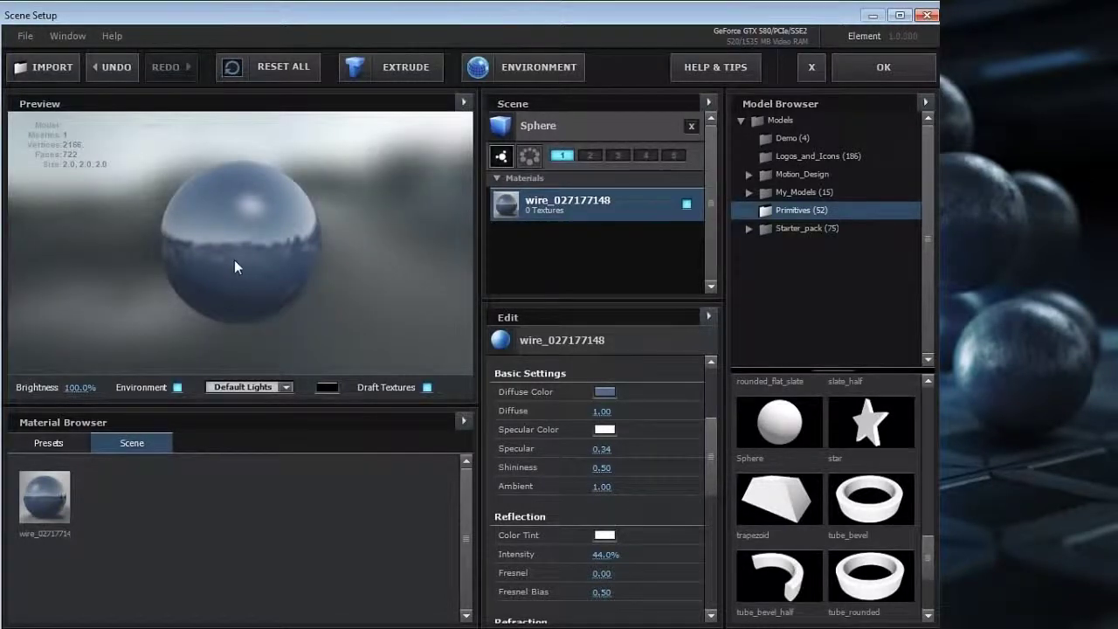
pyautogui.moveTo(222, 257); pyautogui.dragTo(178, 275)
# Apply the Shiny material preset to the sphere and replace it with the Gold_Basic preset.
pyautogui.click(59, 443)
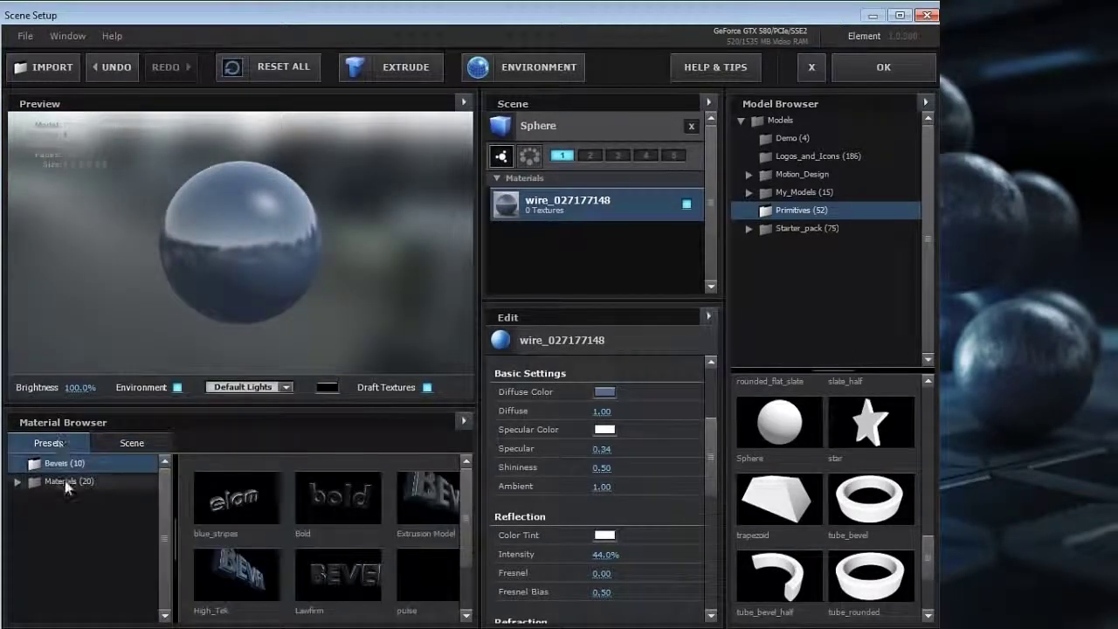
pyautogui.click(65, 481)
pyautogui.moveTo(466, 493); pyautogui.dragTo(470, 561)
pyautogui.moveTo(351, 571); pyautogui.dragTo(310, 289)
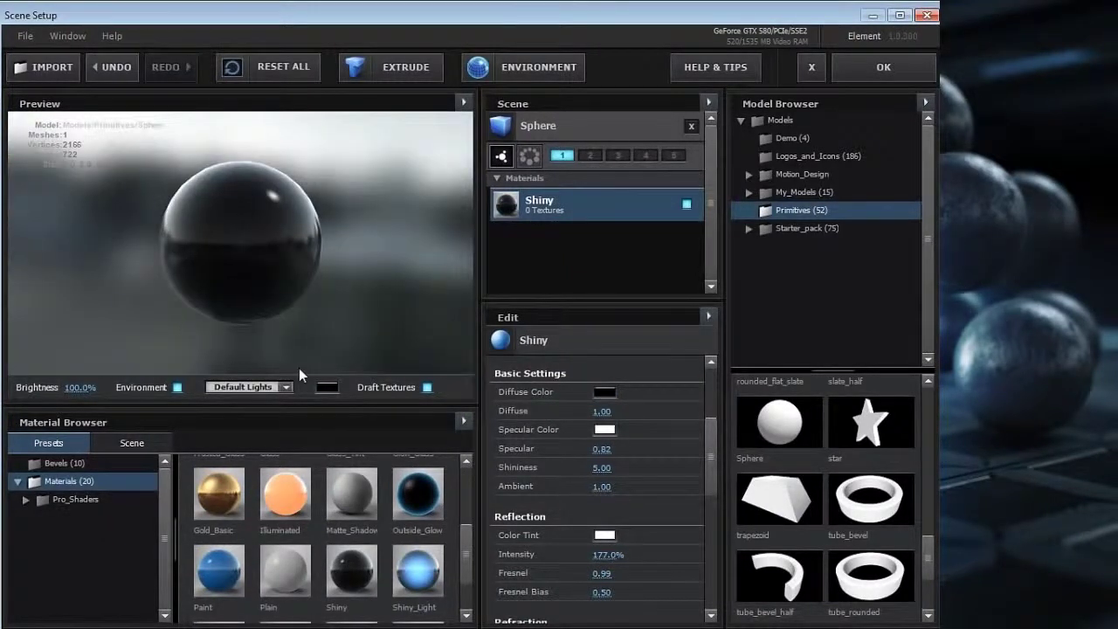
pyautogui.moveTo(229, 512); pyautogui.dragTo(261, 232)
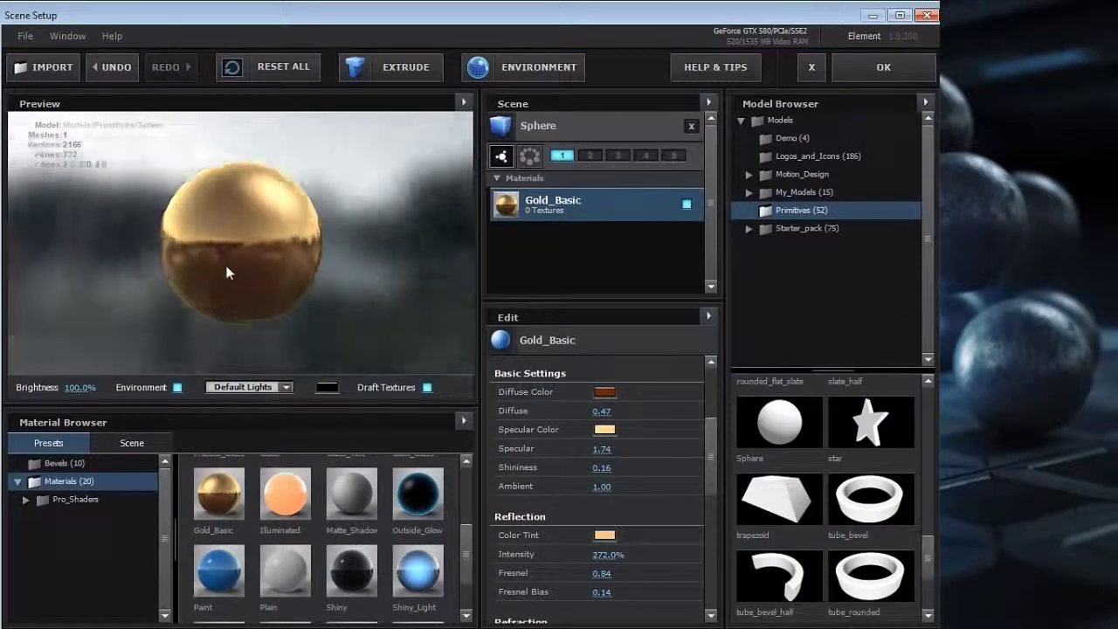
# Apply the Shiny_Light preset to the sphere and change its illumination color to orange.
pyautogui.scroll(-1, 466, 548)
pyautogui.moveTo(417, 549); pyautogui.dragTo(262, 264)
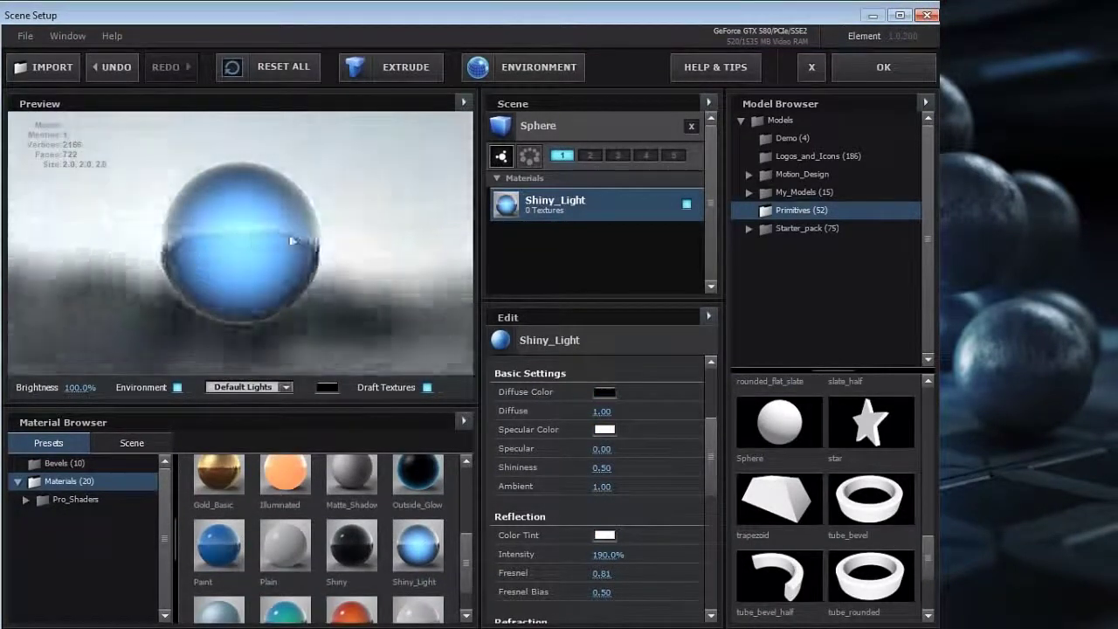
pyautogui.moveTo(706, 461); pyautogui.dragTo(669, 516)
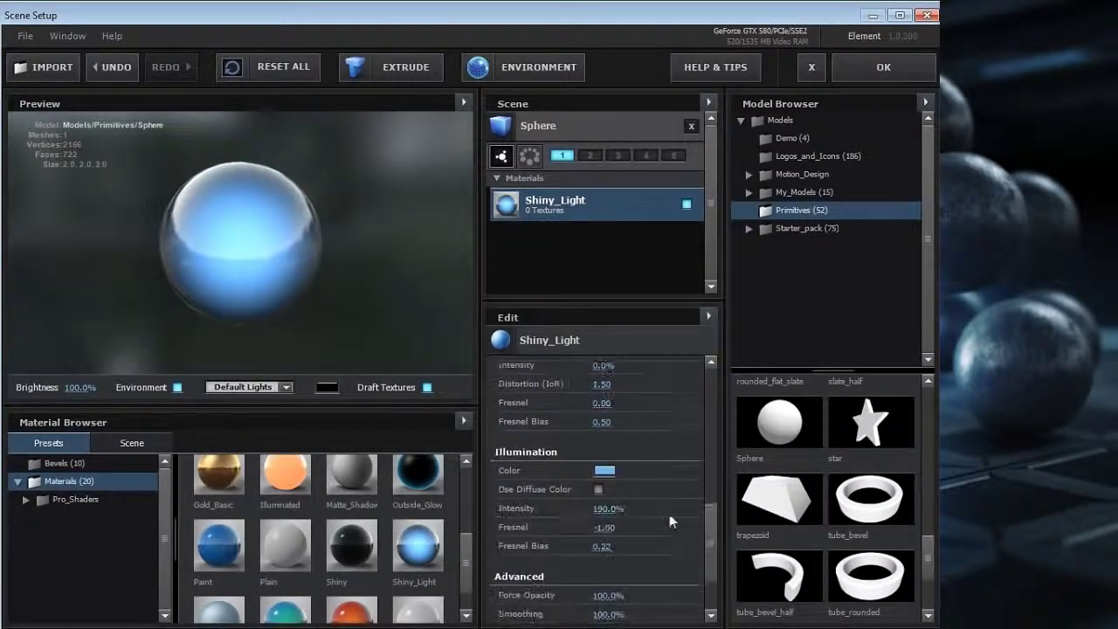
pyautogui.click(603, 467)
pyautogui.click(680, 583)
pyautogui.click(600, 418)
pyautogui.click(612, 441)
pyautogui.click(565, 416)
pyautogui.click(734, 583)
pyautogui.moveTo(716, 532); pyautogui.dragTo(714, 385)
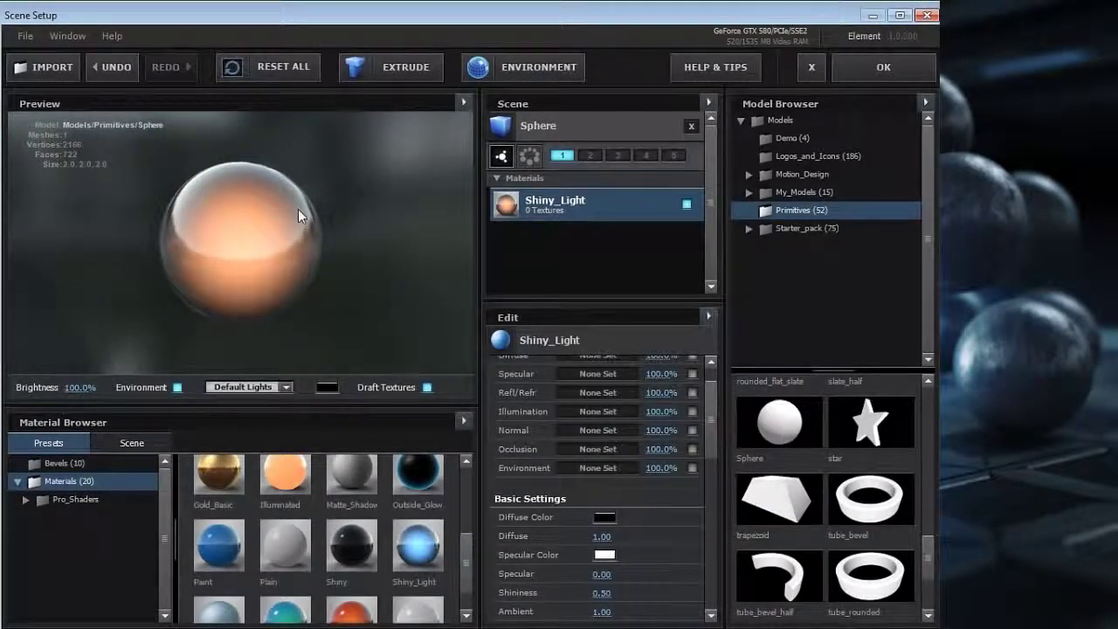
pyautogui.moveTo(264, 266); pyautogui.dragTo(263, 241)
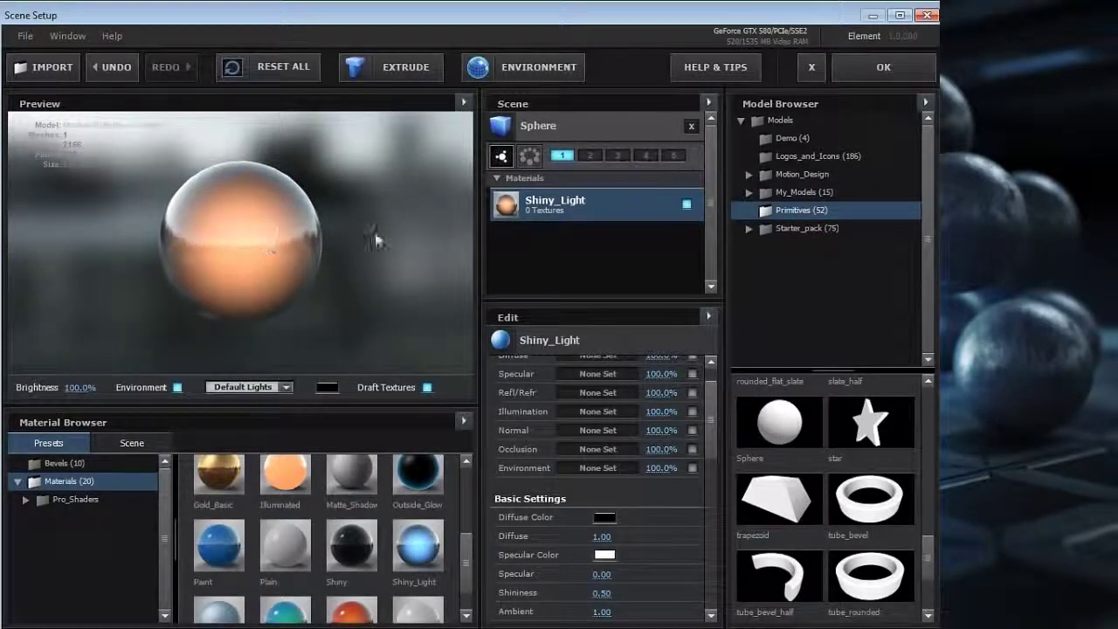
# Remove the Sphere model from the scene.
pyautogui.moveTo(927, 567); pyautogui.dragTo(929, 533)
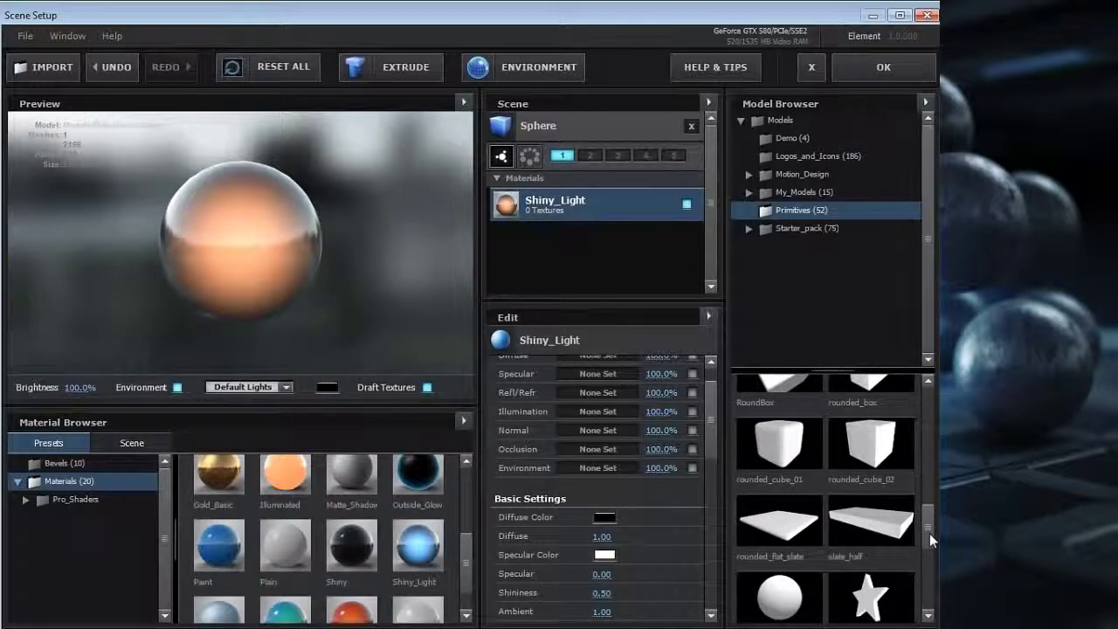
pyautogui.click(545, 131)
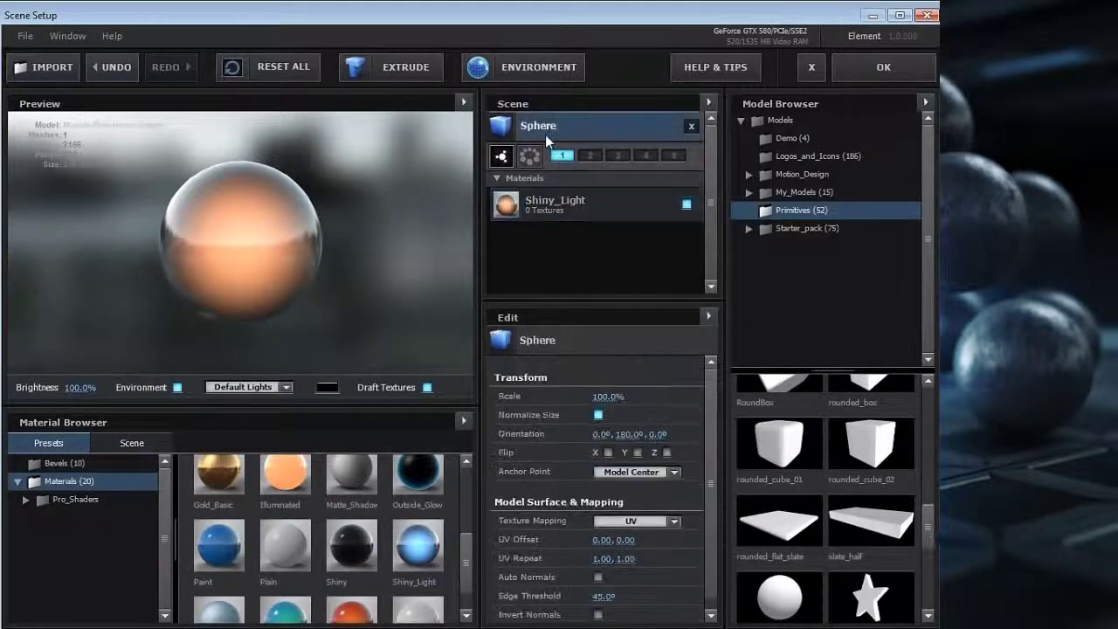
pyautogui.click(691, 126)
# Add the headphones model from the Demo models to the scene and apply the setup to the composition.
pyautogui.click(801, 143)
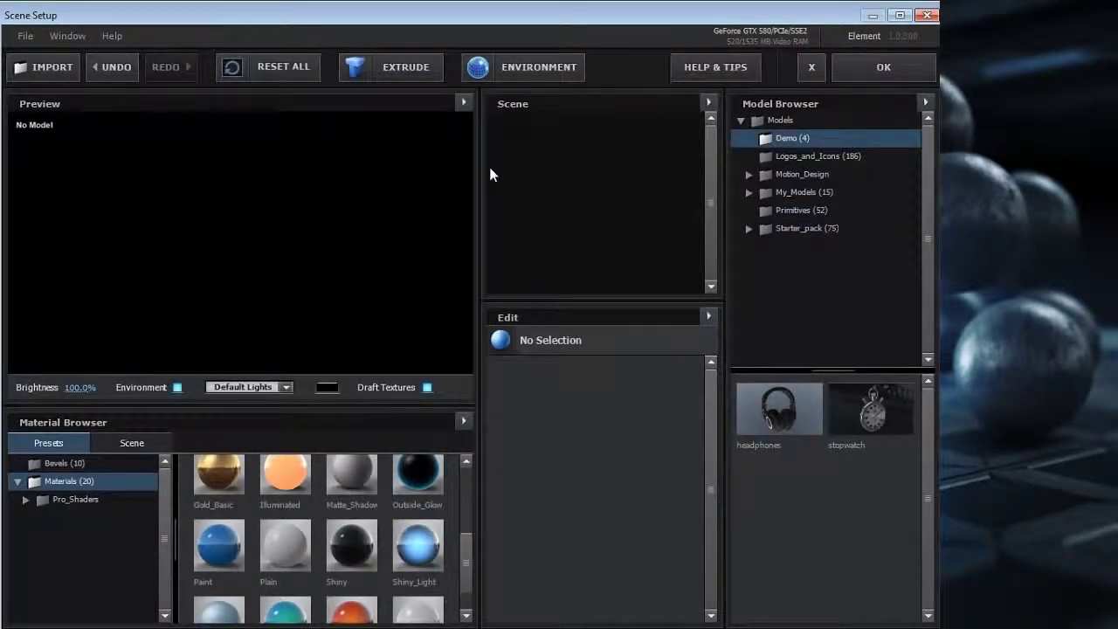
pyautogui.click(774, 404)
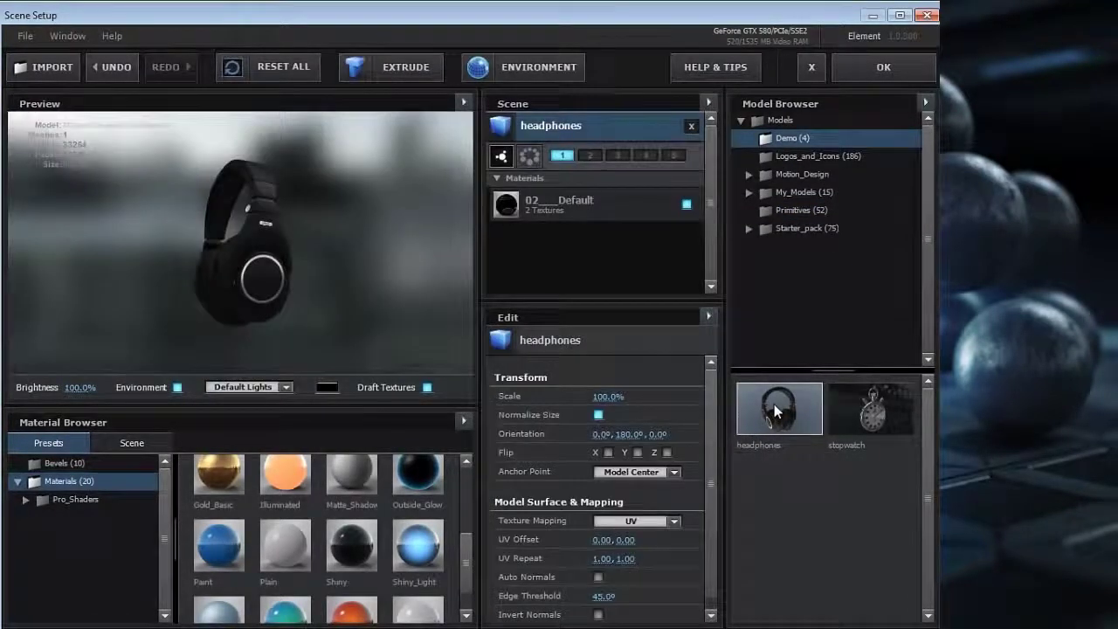
pyautogui.moveTo(300, 270); pyautogui.dragTo(270, 276)
pyautogui.scroll(4, 257, 320)
pyautogui.scroll(-3, 218, 300)
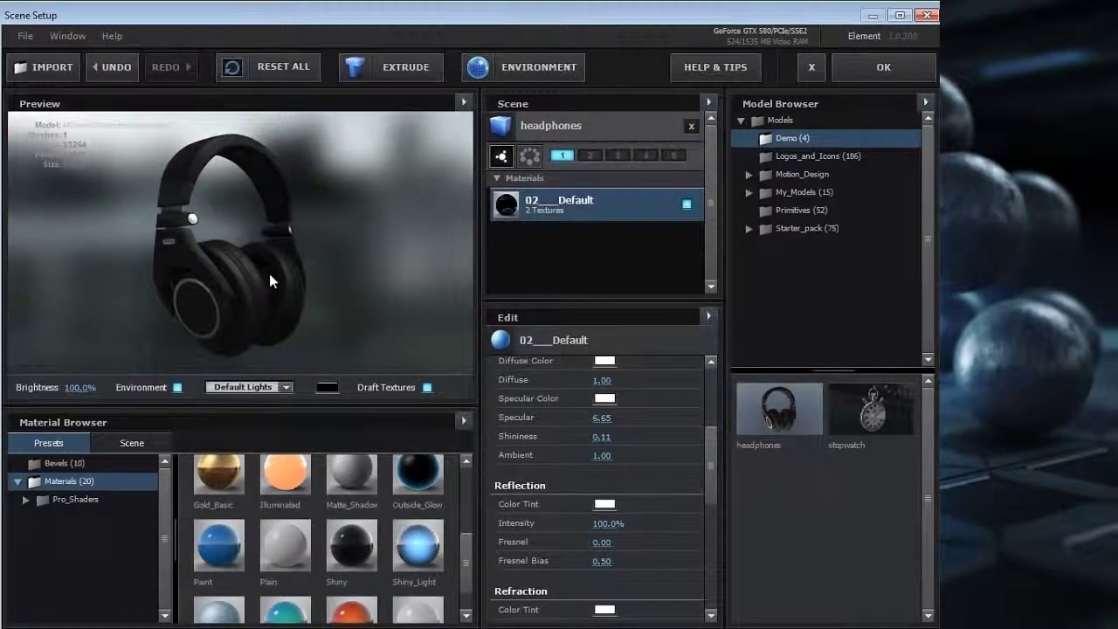
pyautogui.moveTo(270, 274); pyautogui.dragTo(235, 271)
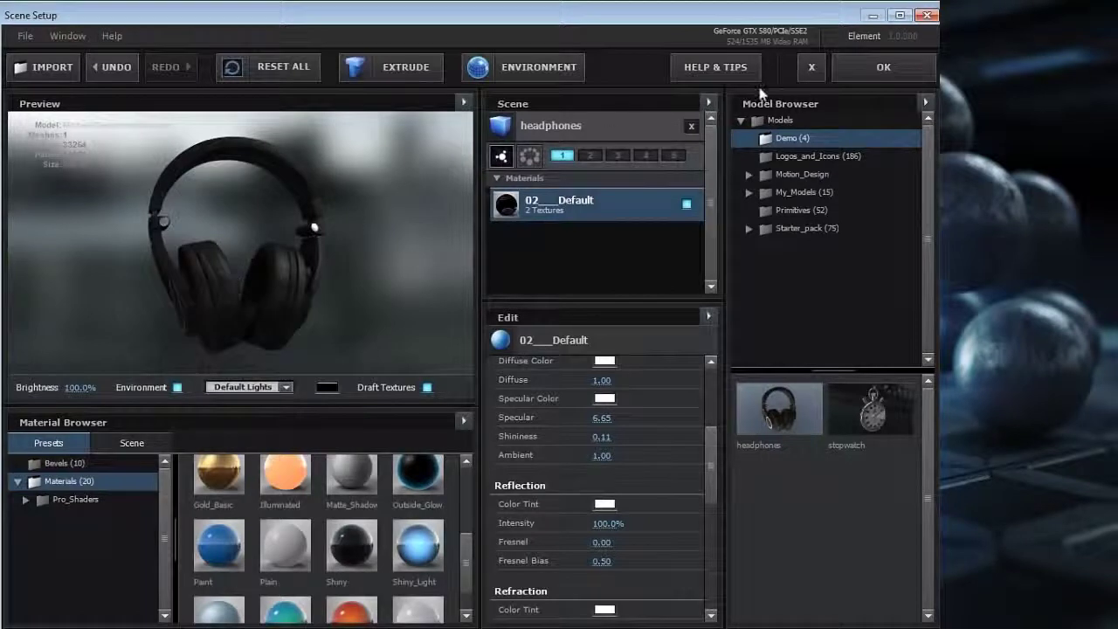
pyautogui.click(880, 67)
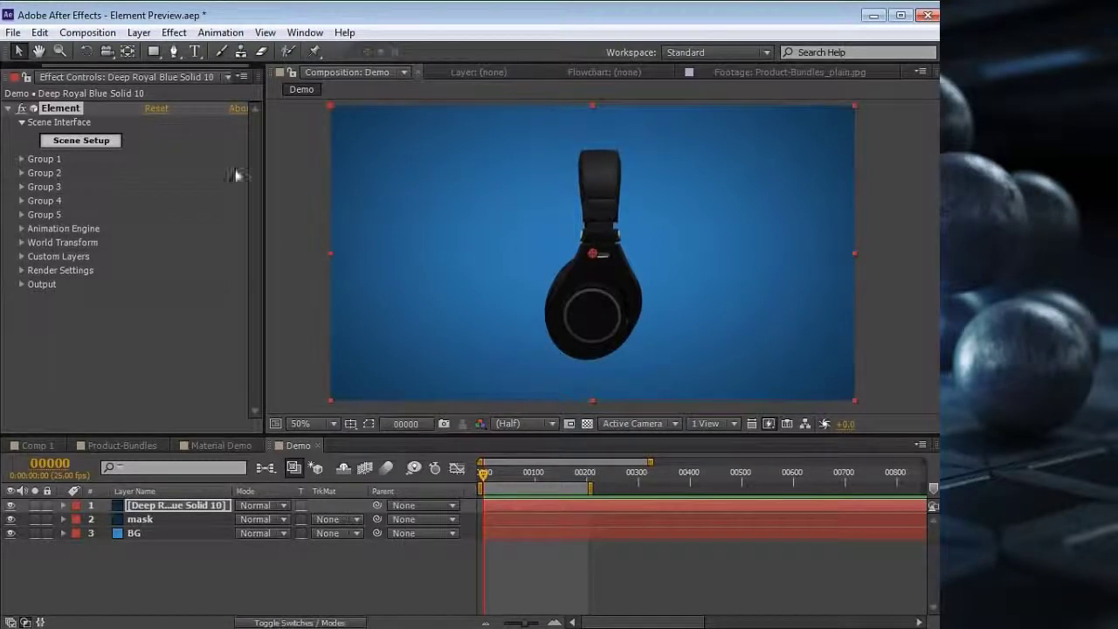
# Add a new camera layer to the Demo composition with the offered settings.
pyautogui.click(139, 32)
pyautogui.moveTo(262, 51)
pyautogui.click(462, 105)
pyautogui.click(579, 521)
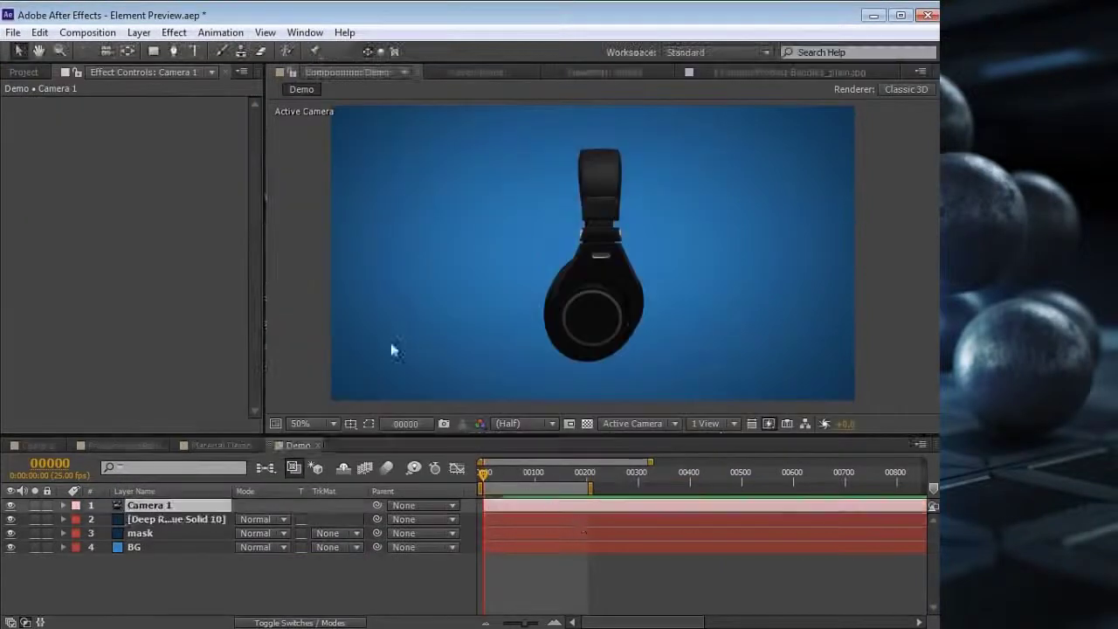
# Orbit the camera around the headphones to an angled front view, maximizing the composition view at 100%.
pyautogui.moveTo(496, 304); pyautogui.dragTo(706, 326)
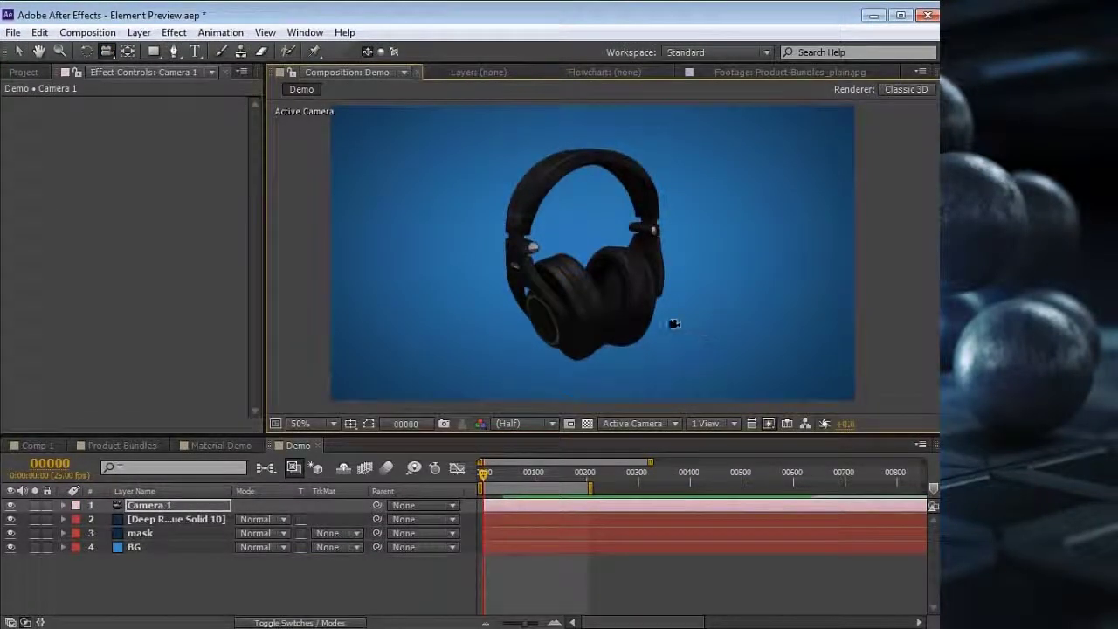
pyautogui.press('`')
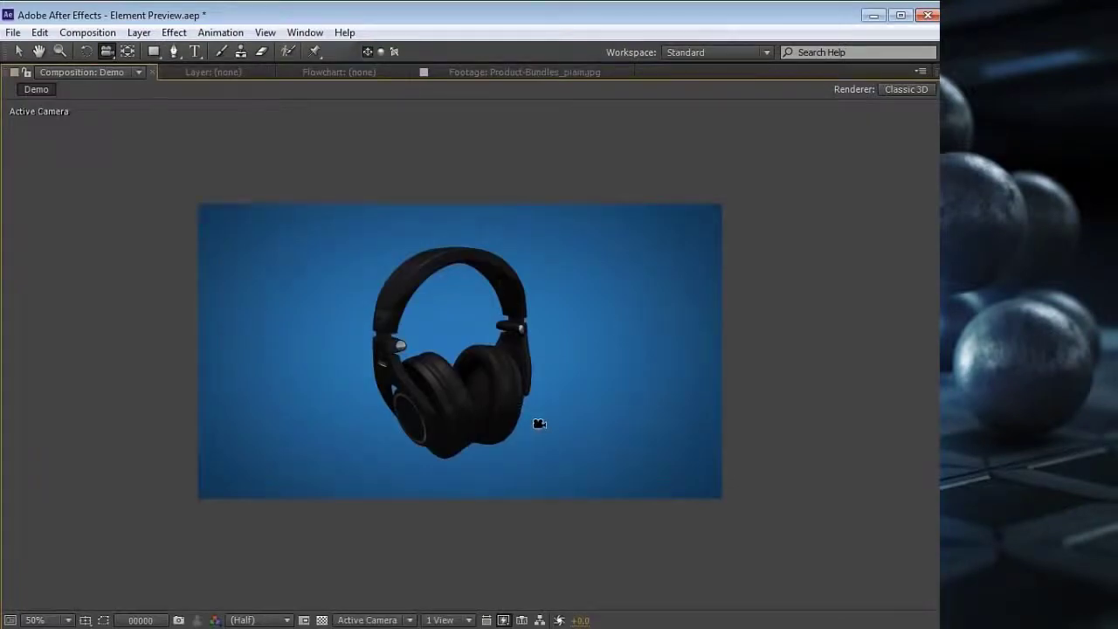
pyautogui.scroll(2, 540, 424)
pyautogui.moveTo(524, 437); pyautogui.dragTo(372, 391)
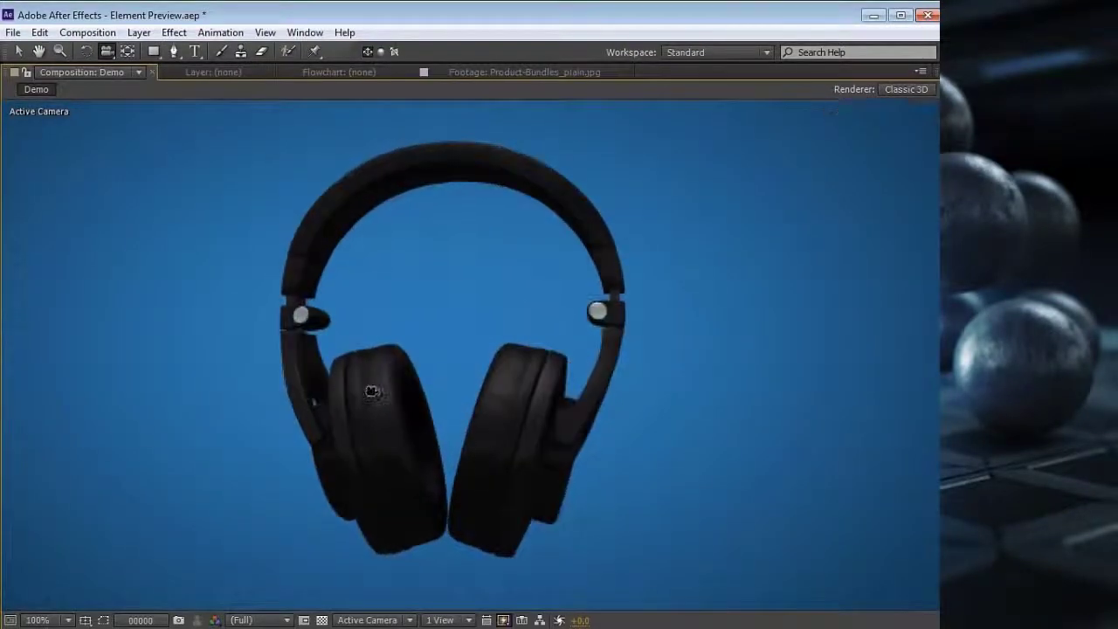
pyautogui.moveTo(278, 343); pyautogui.dragTo(354, 377)
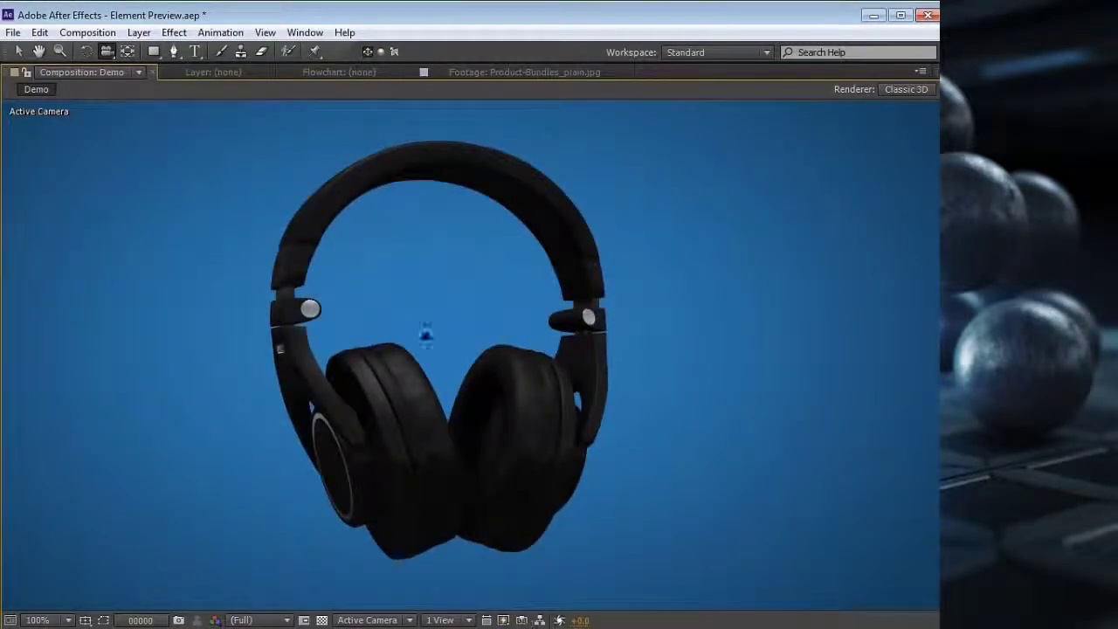
# Return the composition view to the normal panel layout and orbit the camera to an angled view of the headphones.
pyautogui.moveTo(330, 430); pyautogui.dragTo(624, 425)
pyautogui.press('`')
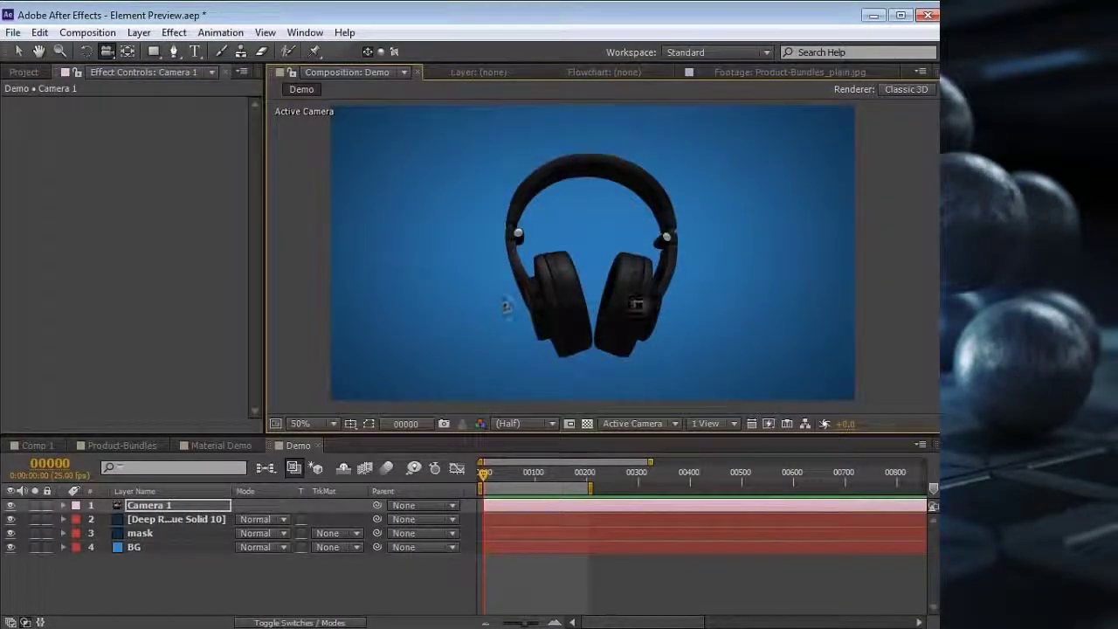
pyautogui.moveTo(525, 312); pyautogui.dragTo(538, 325)
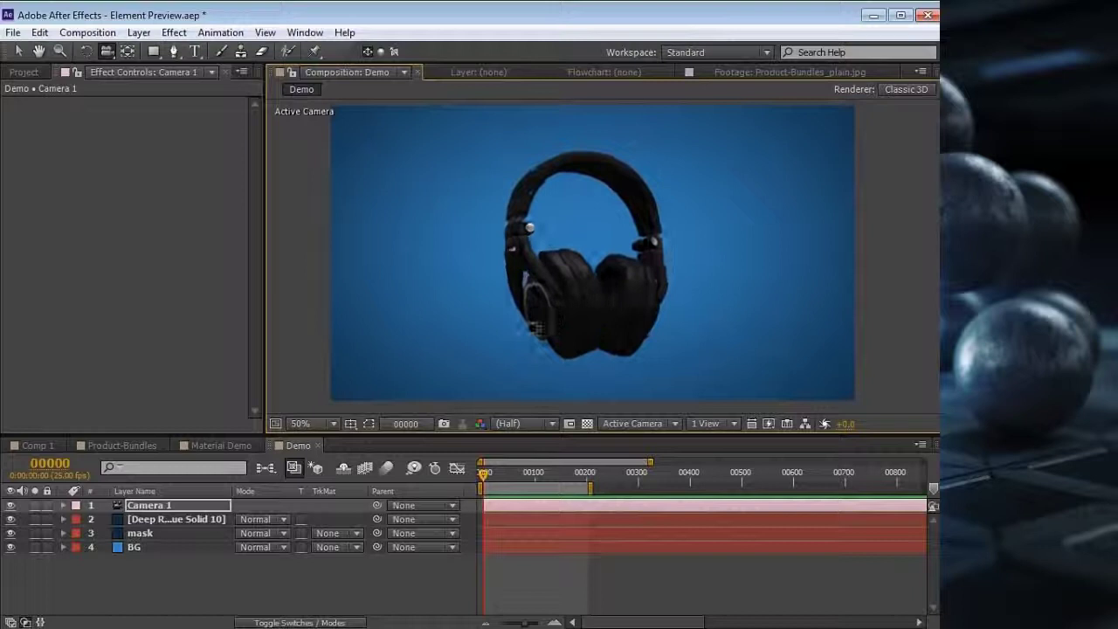
# Open the Element scene setup of the Deep Royal Blue solid and light the model preview with the Cinema preset.
pyautogui.click(149, 519)
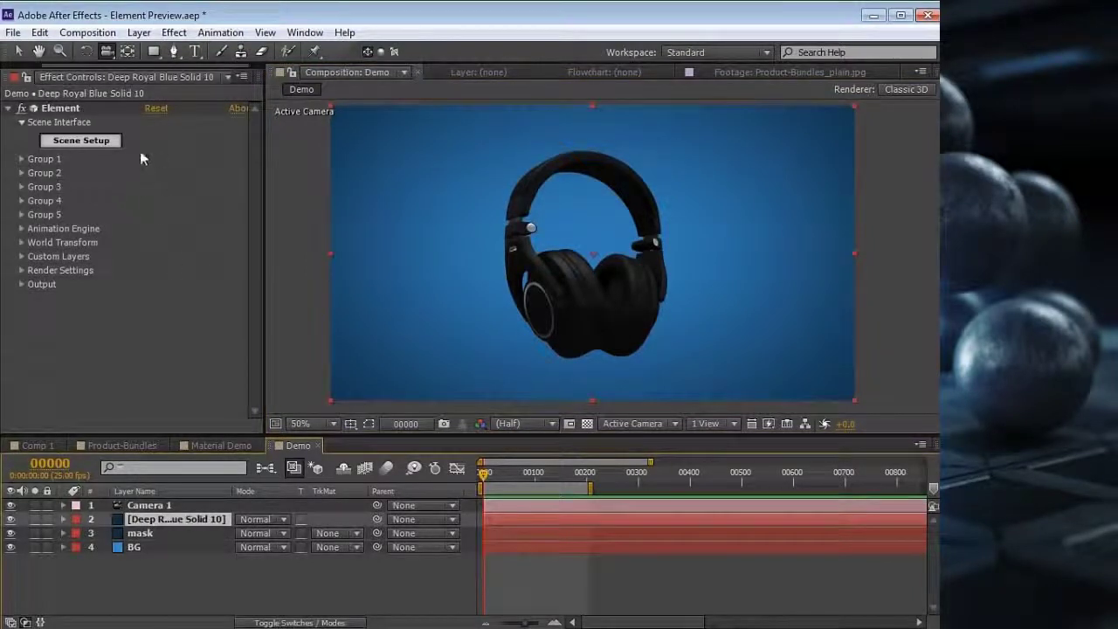
pyautogui.click(87, 141)
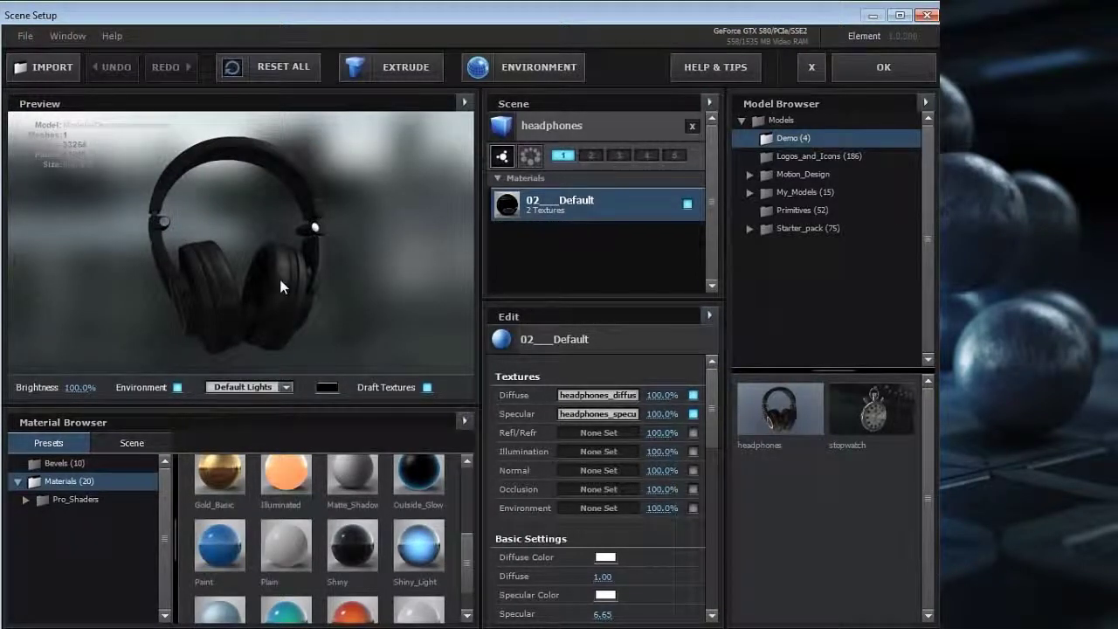
pyautogui.click(281, 387)
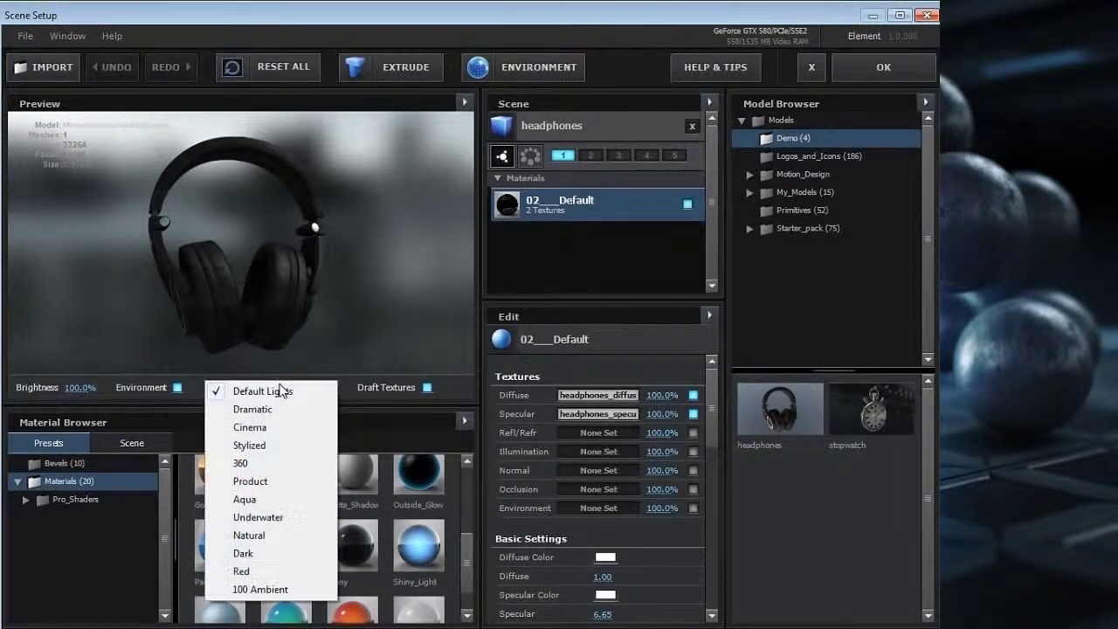
pyautogui.click(254, 428)
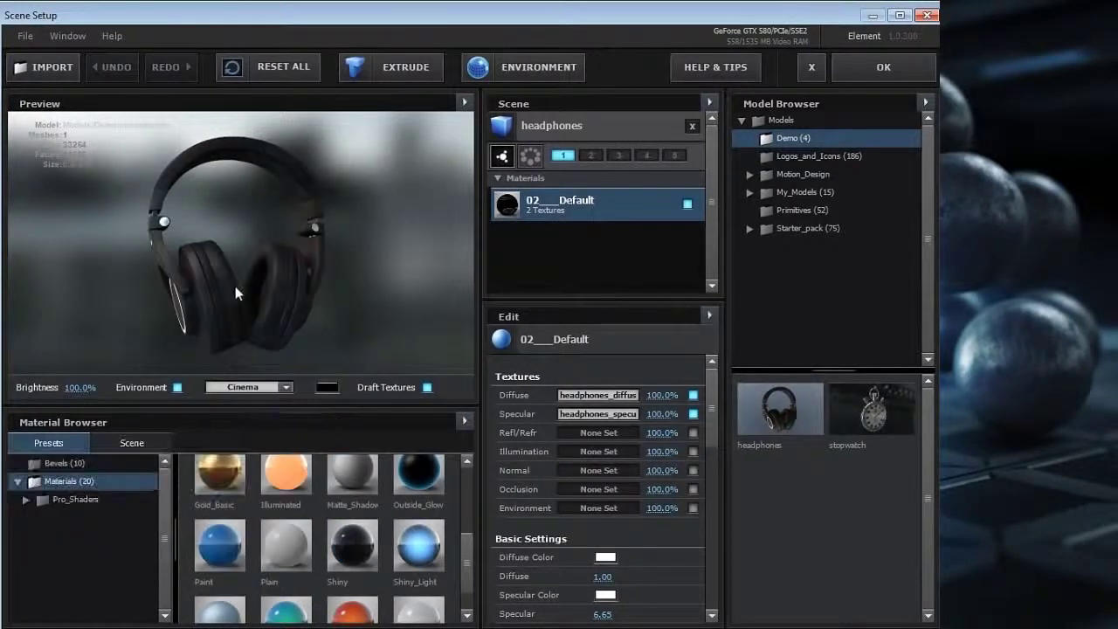
pyautogui.moveTo(252, 295); pyautogui.dragTo(295, 287)
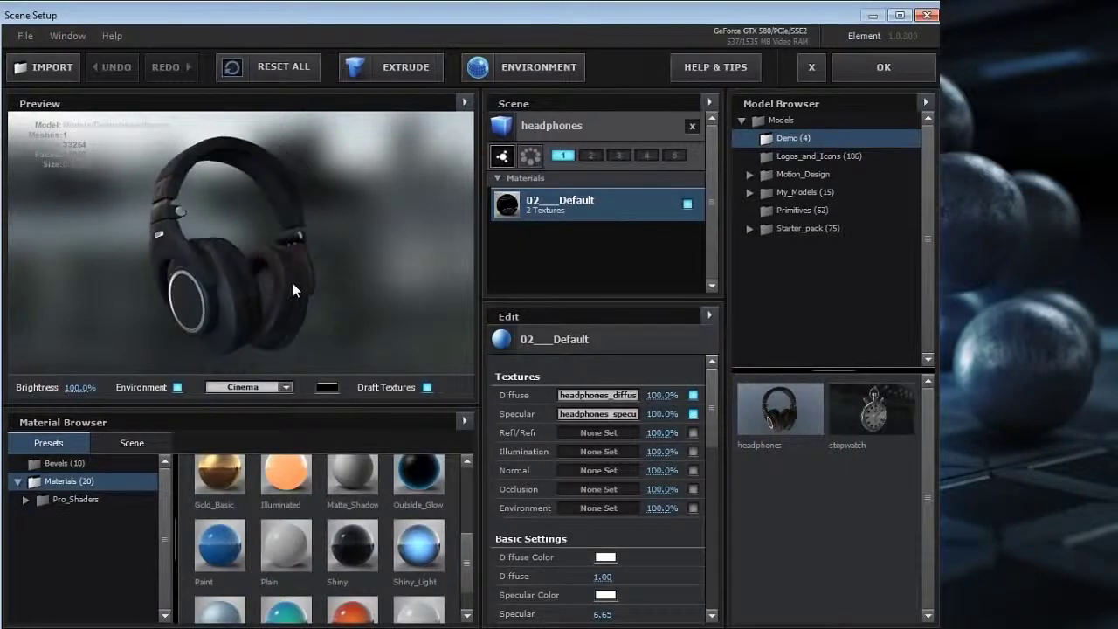
# Try the Product and Dramatic lighting presets on the headphones preview and return to Cinema.
pyautogui.click(248, 387)
pyautogui.click(251, 482)
pyautogui.moveTo(162, 278); pyautogui.dragTo(249, 278)
pyautogui.click(248, 387)
pyautogui.click(252, 407)
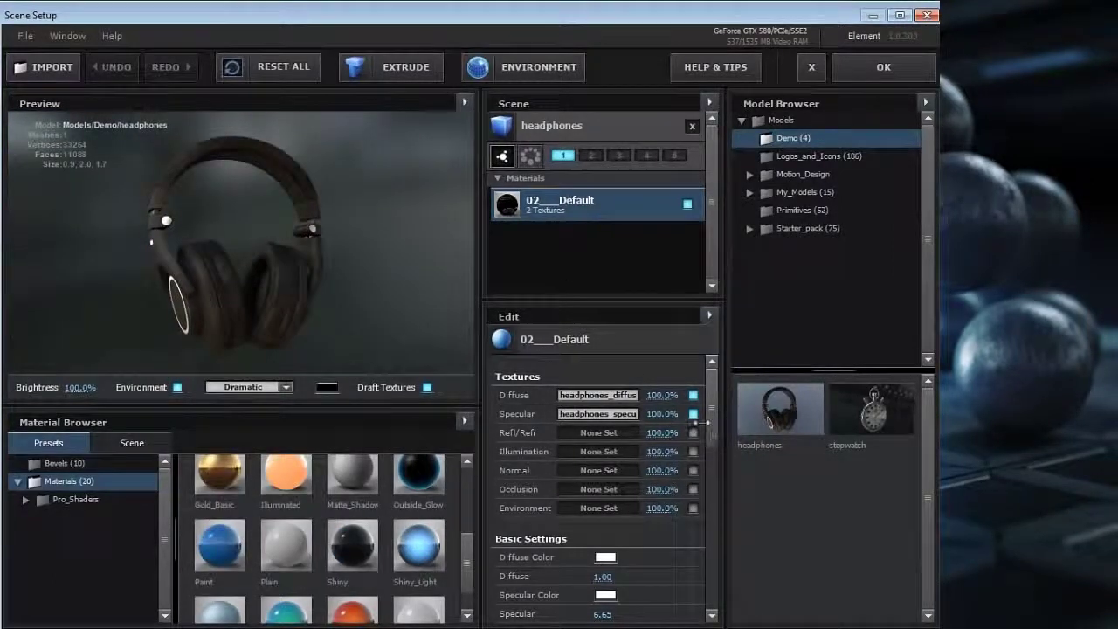
pyautogui.click(249, 388)
pyautogui.click(252, 426)
pyautogui.moveTo(235, 249); pyautogui.dragTo(257, 292)
# Turn off the environment and draft textures in the preview and rotate the headphones to inspect them.
pyautogui.click(177, 387)
pyautogui.click(428, 388)
pyautogui.moveTo(151, 306); pyautogui.dragTo(337, 277)
pyautogui.moveTo(202, 284); pyautogui.dragTo(74, 220)
pyautogui.moveTo(162, 271); pyautogui.dragTo(289, 262)
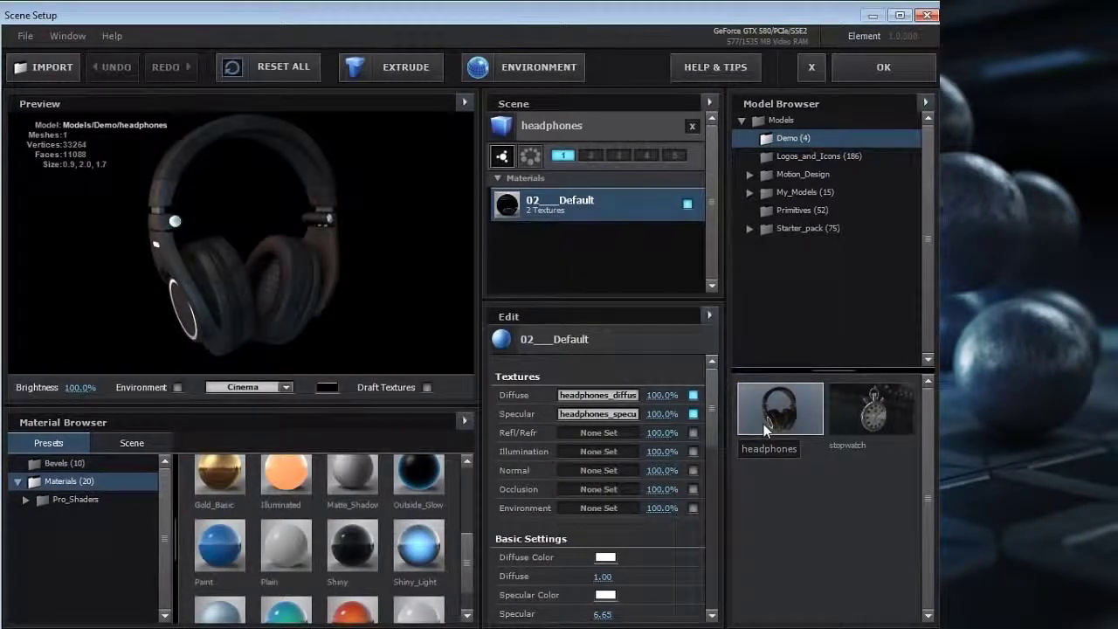
# Import the headphones.obj model from the Demo folder and rotate it to an angled view in the preview.
pyautogui.click(47, 66)
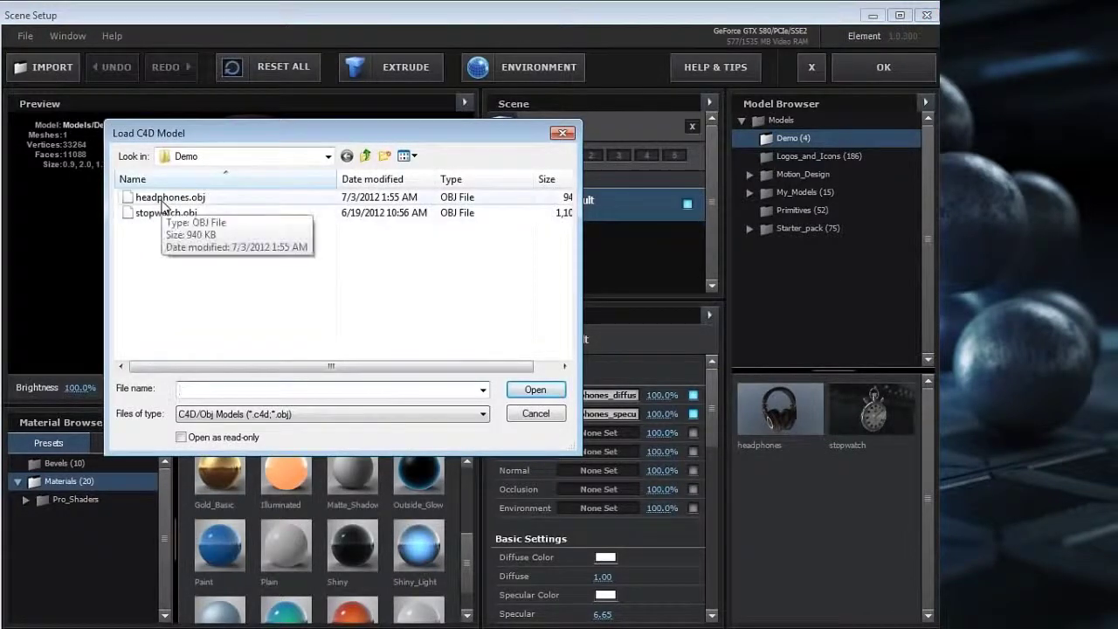
pyautogui.doubleClick(162, 202)
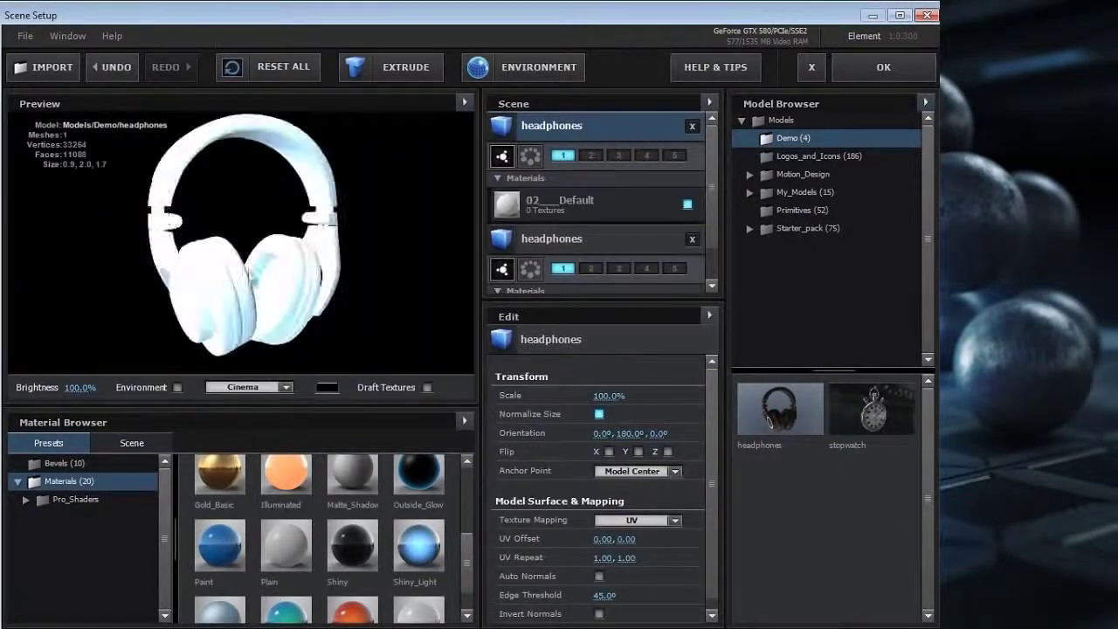
pyautogui.click(464, 102)
pyautogui.click(522, 107)
pyautogui.moveTo(198, 253); pyautogui.dragTo(149, 244)
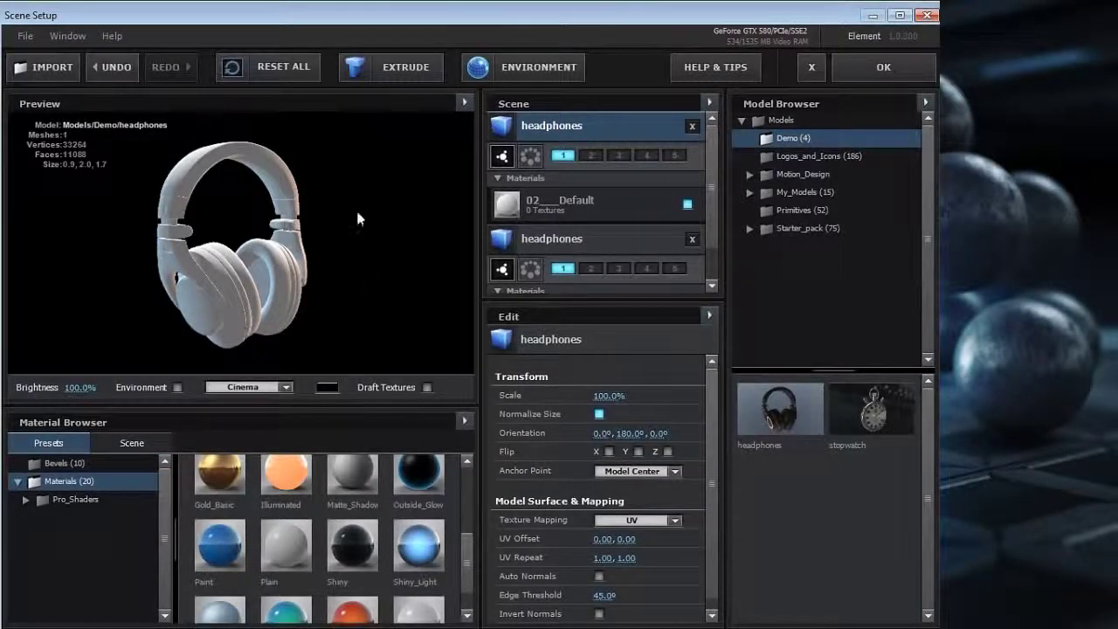
# Assign headphones_diffuse.jpg as the Diffuse texture of the imported model's 02___Default material.
pyautogui.click(568, 200)
pyautogui.hotkey('alt', 'Tab')
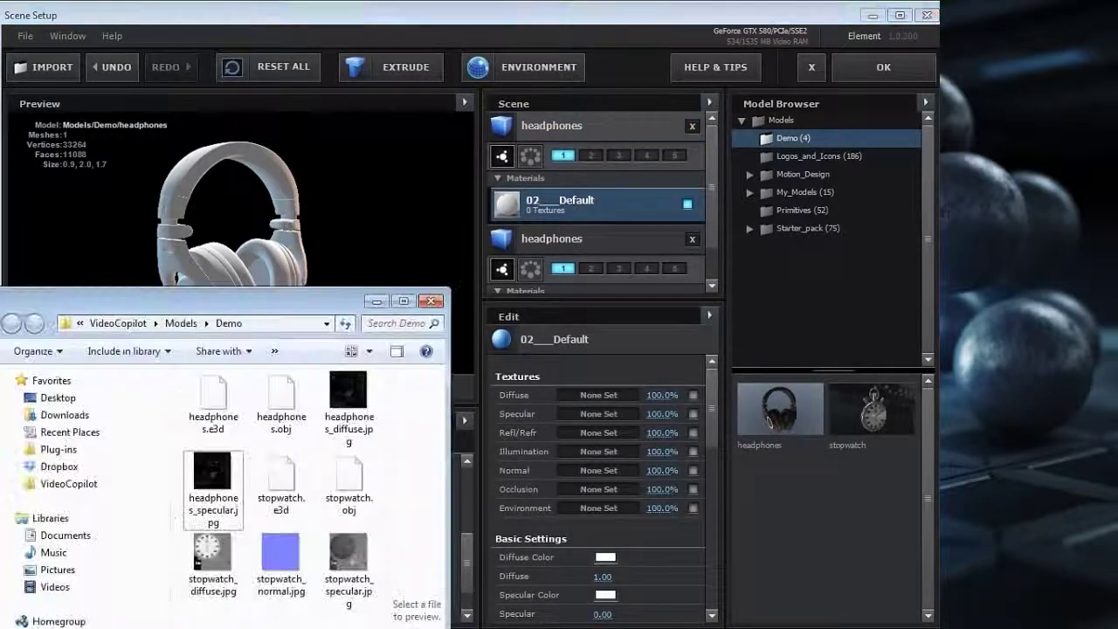
pyautogui.click(347, 395)
pyautogui.moveTo(347, 395); pyautogui.dragTo(588, 391)
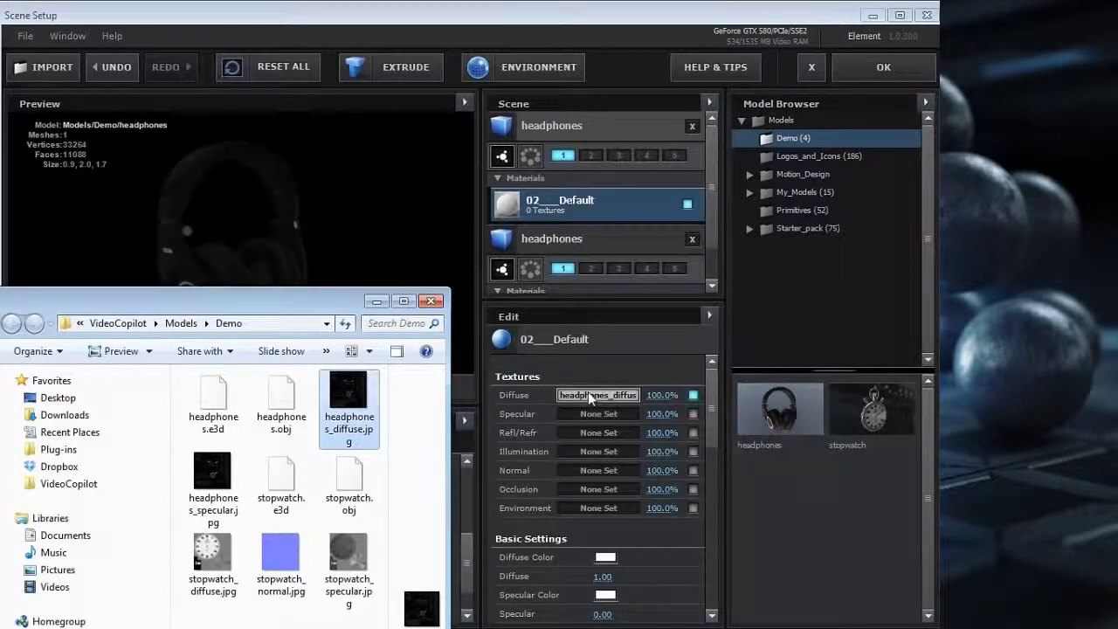
pyautogui.click(377, 301)
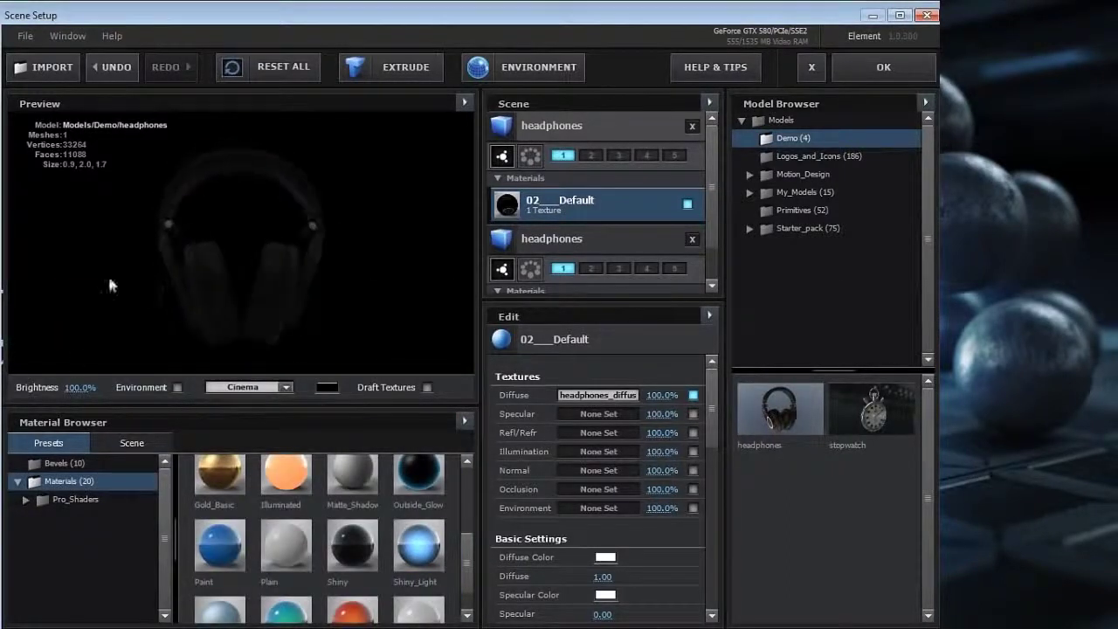
# Assign headphones_specular.jpg as the material's Specular texture and raise the preview brightness to 394%.
pyautogui.moveTo(197, 276); pyautogui.dragTo(251, 330)
pyautogui.hotkey('alt', 'Tab')
pyautogui.click(206, 549)
pyautogui.moveTo(205, 548); pyautogui.dragTo(594, 418)
pyautogui.moveTo(250, 250); pyautogui.dragTo(250, 267)
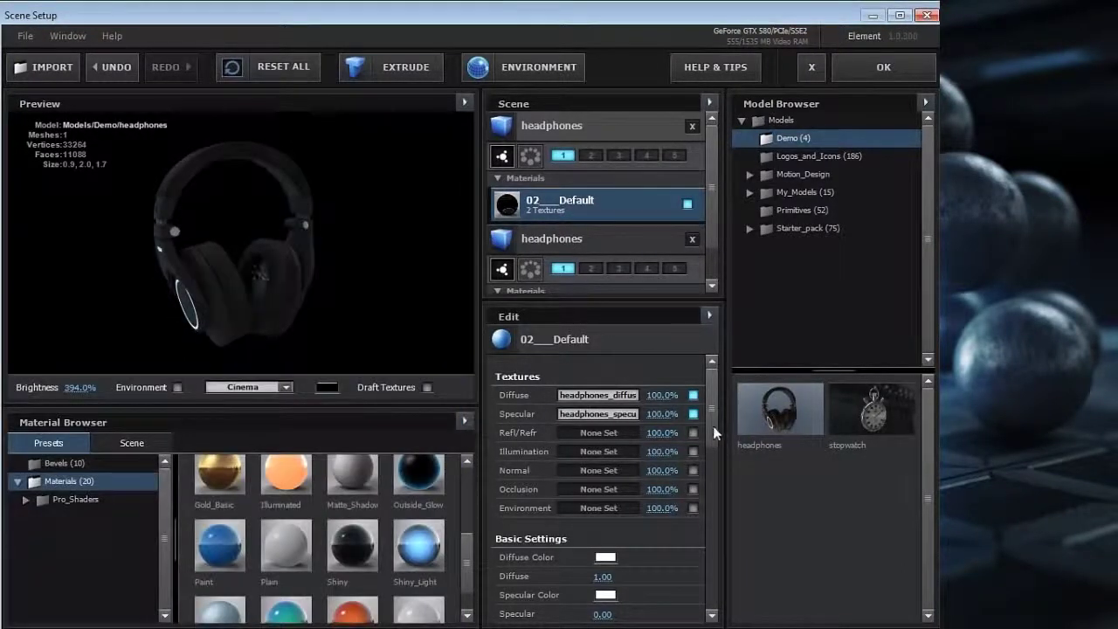
# Set the headphones material's reflection intensity to 261% and its Specular value to 4.05.
pyautogui.moveTo(714, 433); pyautogui.dragTo(711, 467)
pyautogui.moveTo(601, 590); pyautogui.dragTo(789, 553)
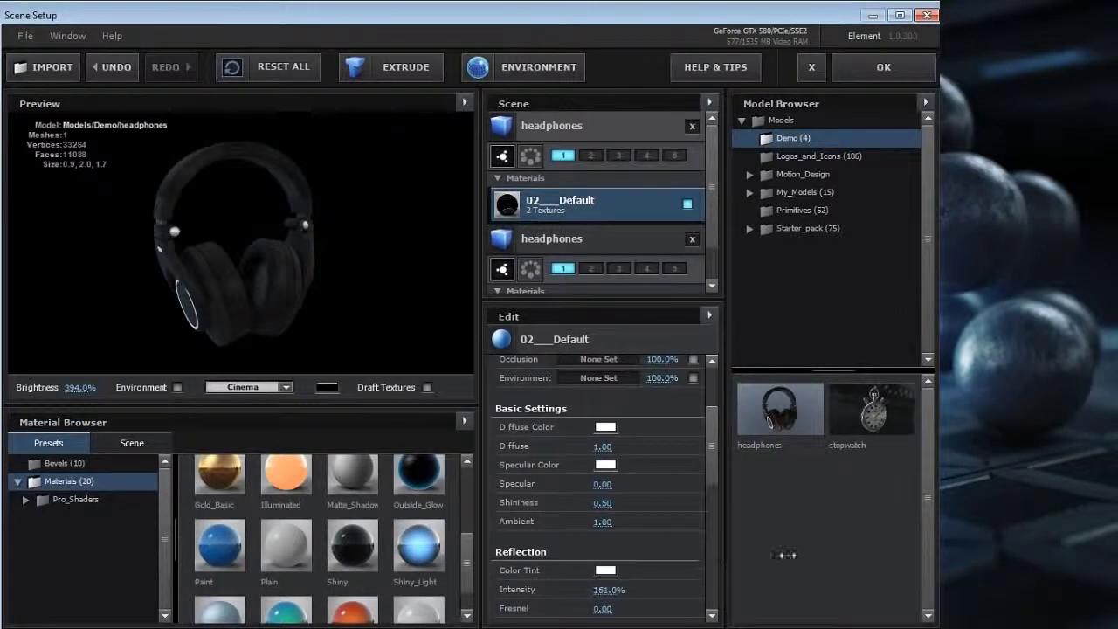
pyautogui.moveTo(603, 485); pyautogui.dragTo(862, 478)
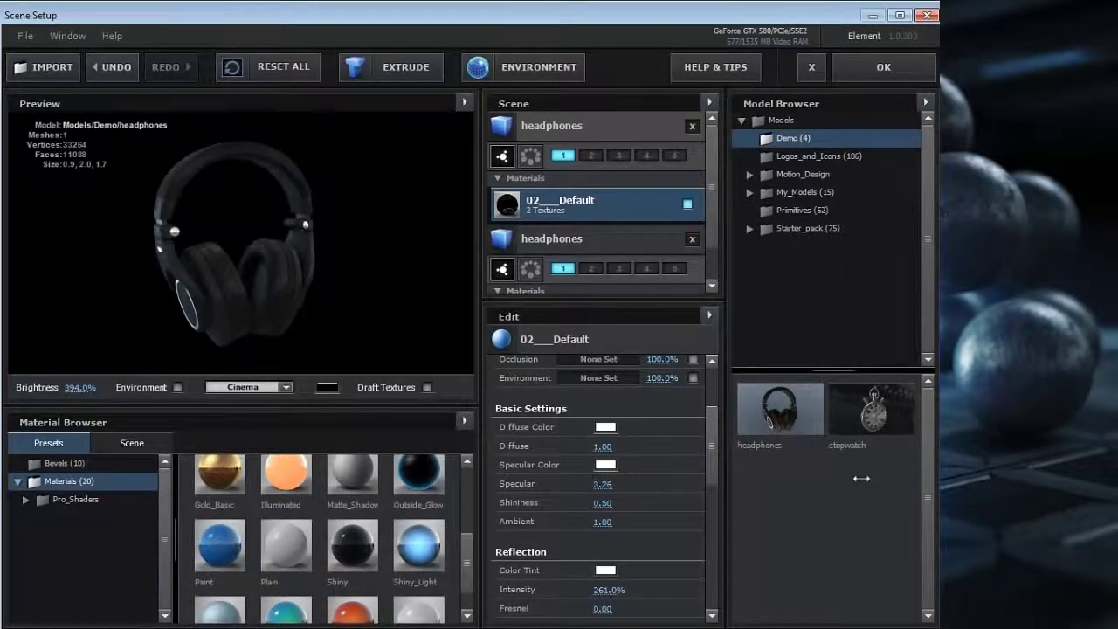
# Turn the preview environment back on and frame a close-up of the headphones' outer ear cup.
pyautogui.moveTo(271, 262); pyautogui.dragTo(194, 420)
pyautogui.click(179, 390)
pyautogui.moveTo(205, 267); pyautogui.dragTo(253, 269)
pyautogui.scroll(4, 223, 269)
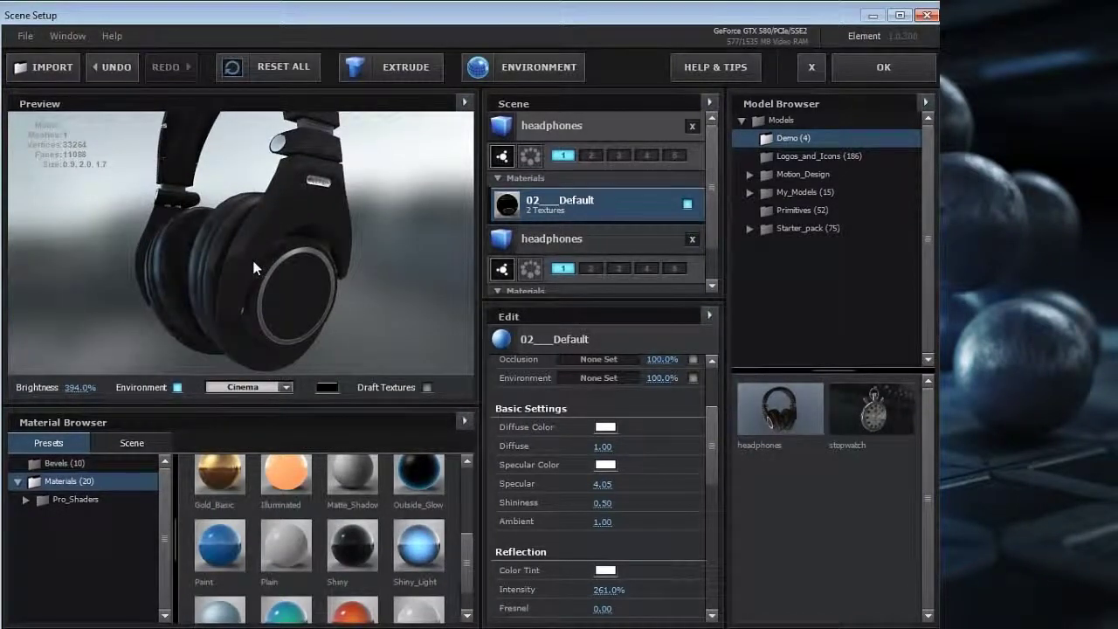
# Save the imported headphones as a model preset named headphones Logo in the Demo folder.
pyautogui.click(550, 126)
pyautogui.rightClick(550, 125)
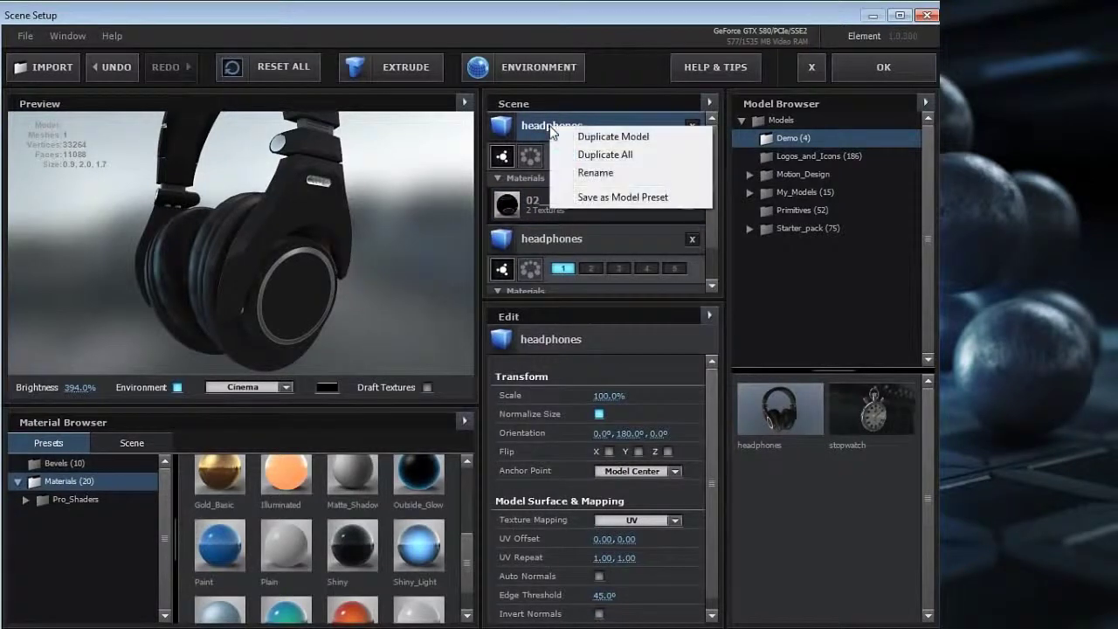
pyautogui.click(640, 197)
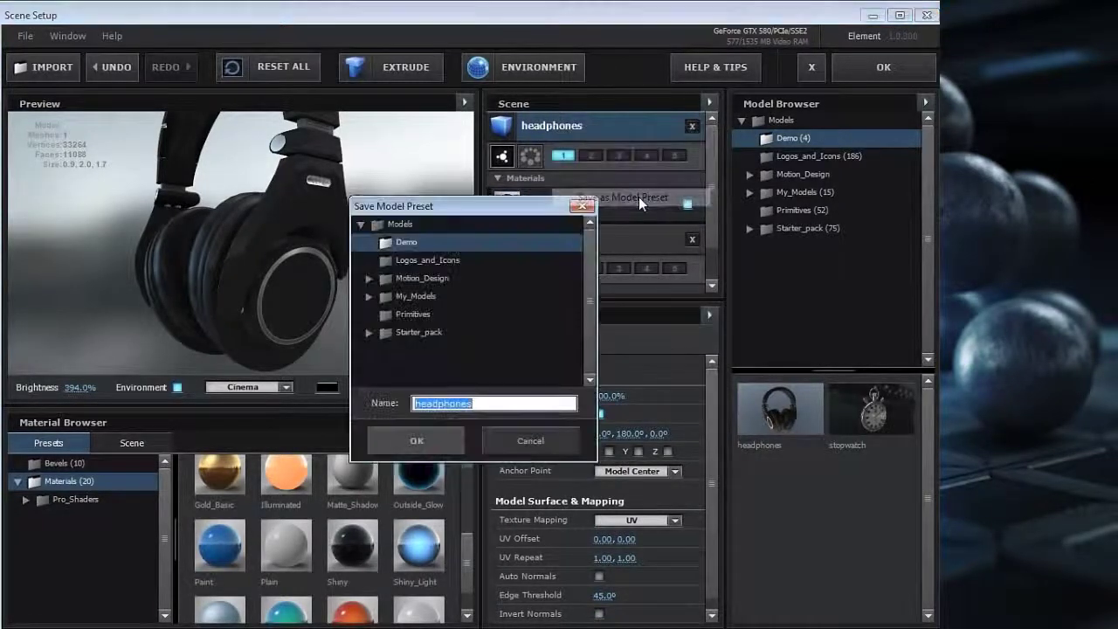
pyautogui.click(488, 404)
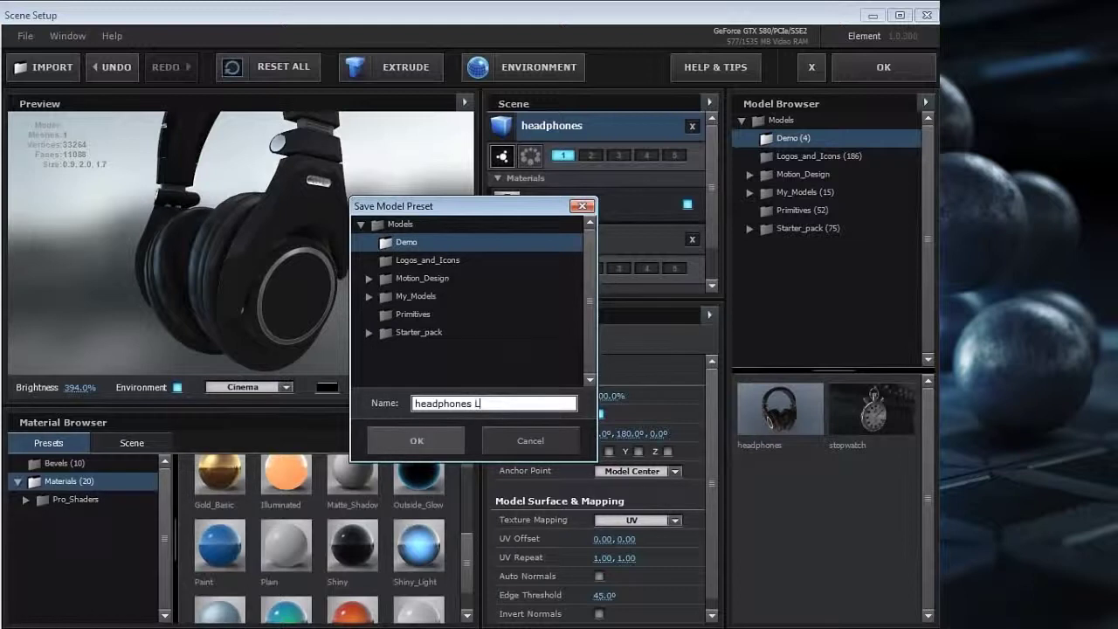
pyautogui.click(418, 442)
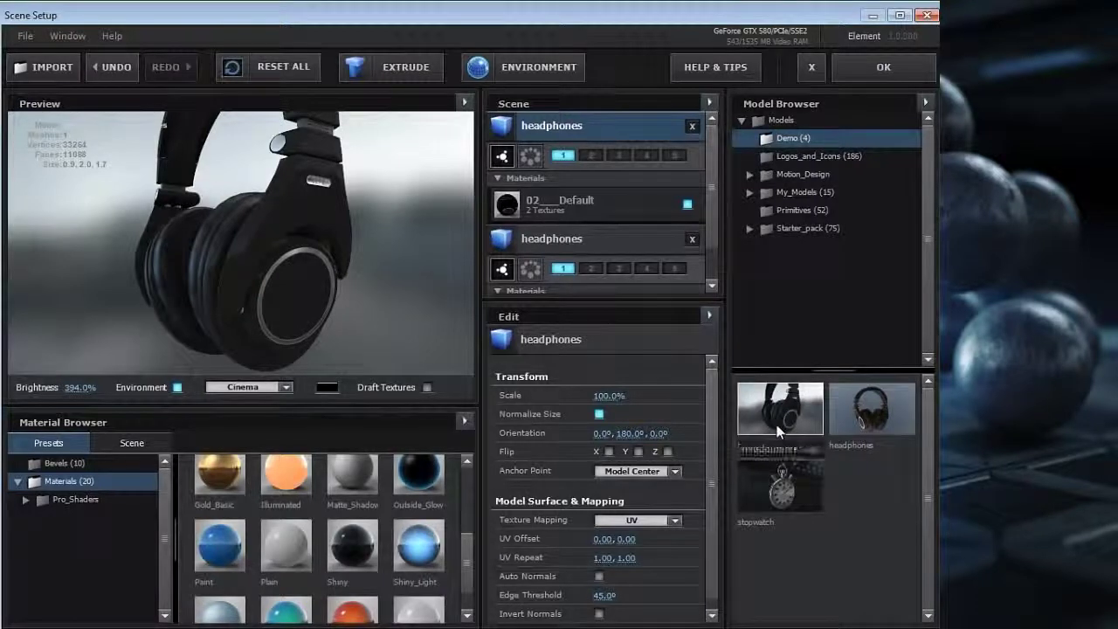
# Remove both headphones models from the scene and add the saved headphones Logo preset.
pyautogui.click(692, 126)
pyautogui.click(692, 126)
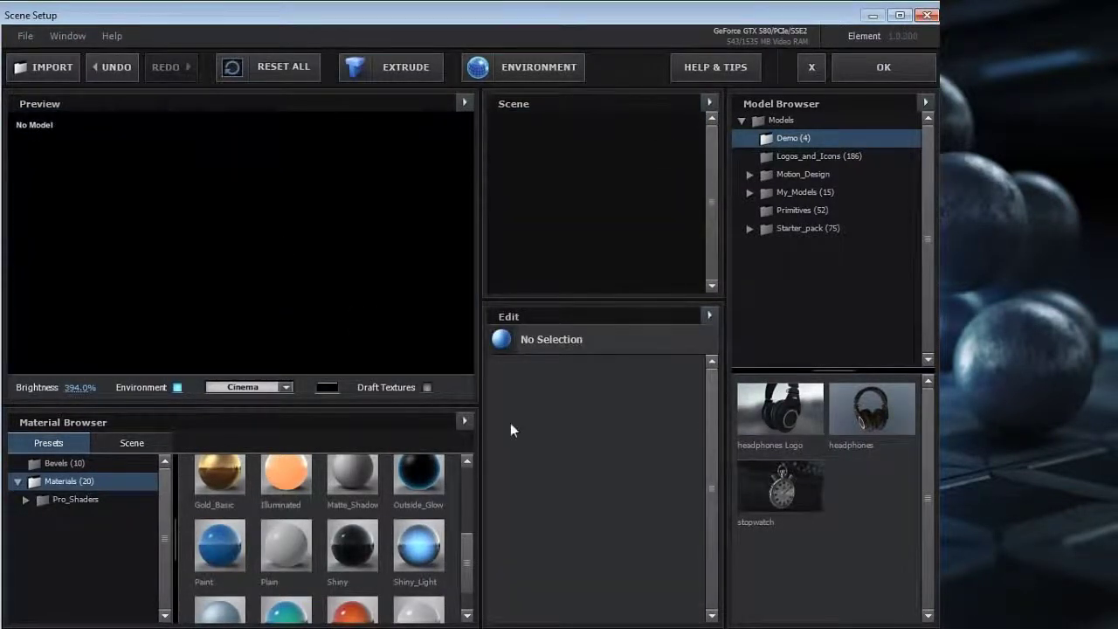
pyautogui.click(775, 413)
pyautogui.moveTo(167, 240); pyautogui.dragTo(214, 268)
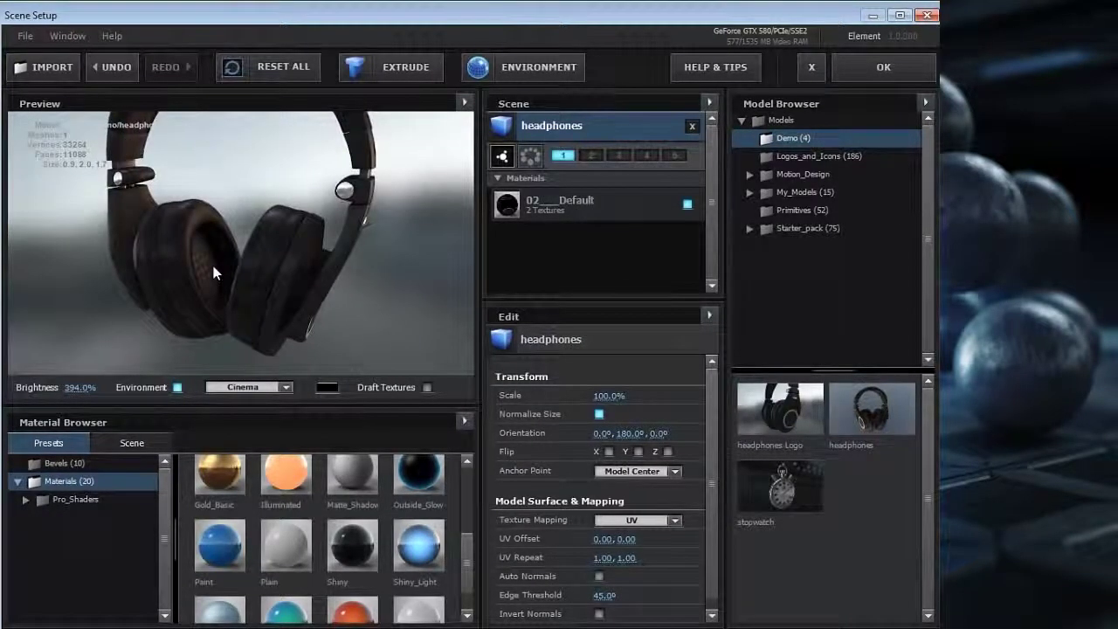
# Replace the scene's model with a fresh copy of the headphones Logo preset and apply the setup to the composition.
pyautogui.click(692, 126)
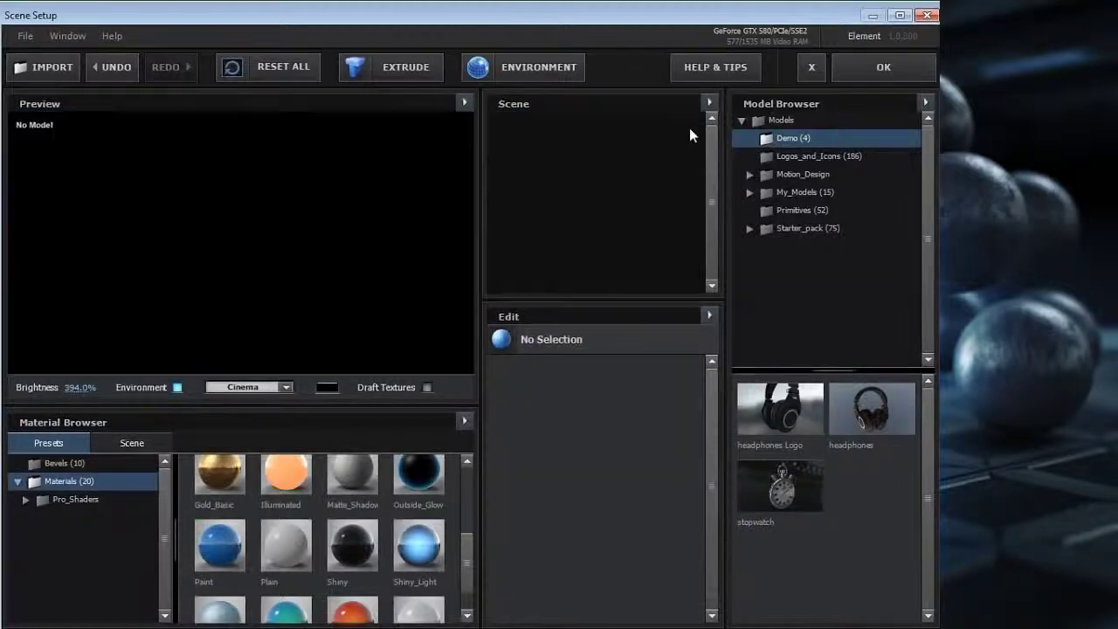
pyautogui.click(779, 409)
pyautogui.moveTo(242, 220); pyautogui.dragTo(298, 279)
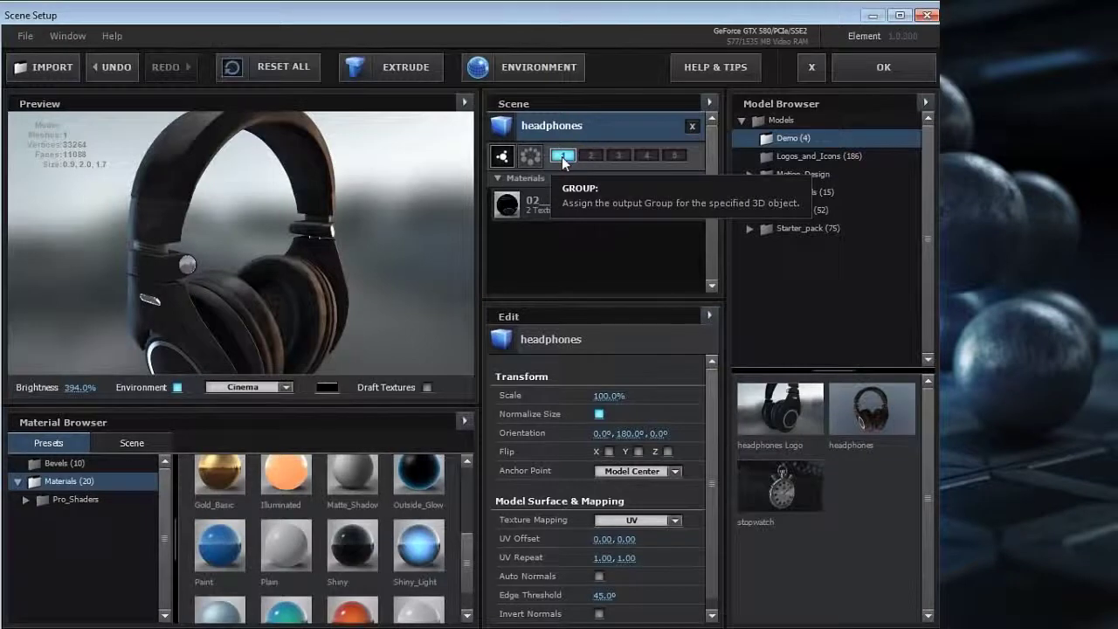
pyautogui.click(878, 63)
pyautogui.moveTo(538, 268); pyautogui.dragTo(593, 289)
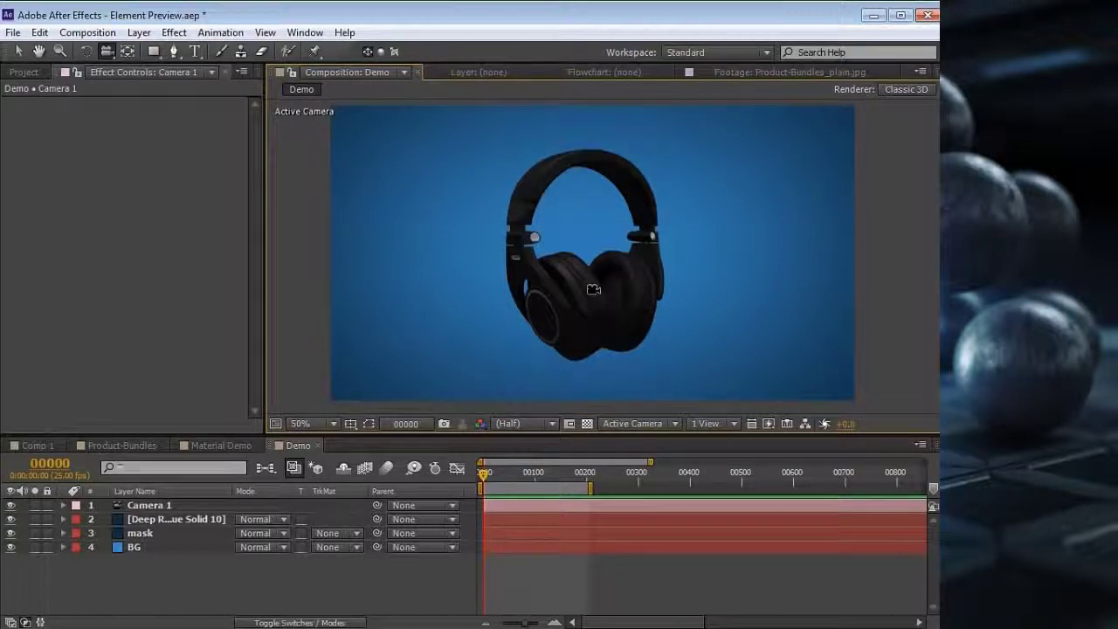
# Add a blue Point light with 170% intensity to the Demo composition.
pyautogui.click(139, 33)
pyautogui.moveTo(219, 51)
pyautogui.click(494, 88)
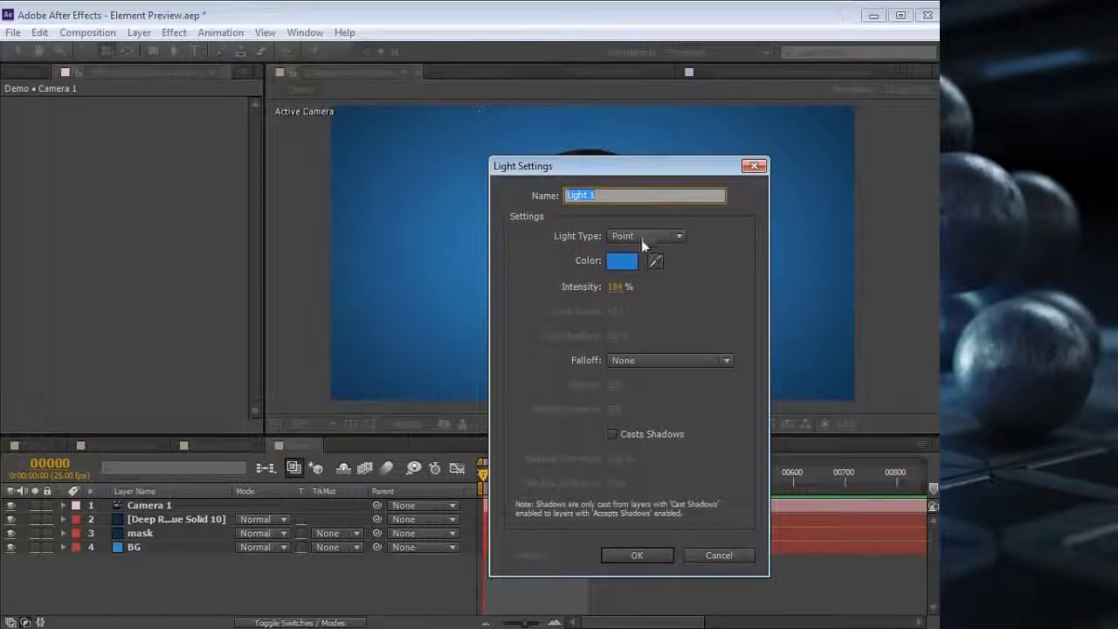
pyautogui.moveTo(617, 287); pyautogui.dragTo(605, 289)
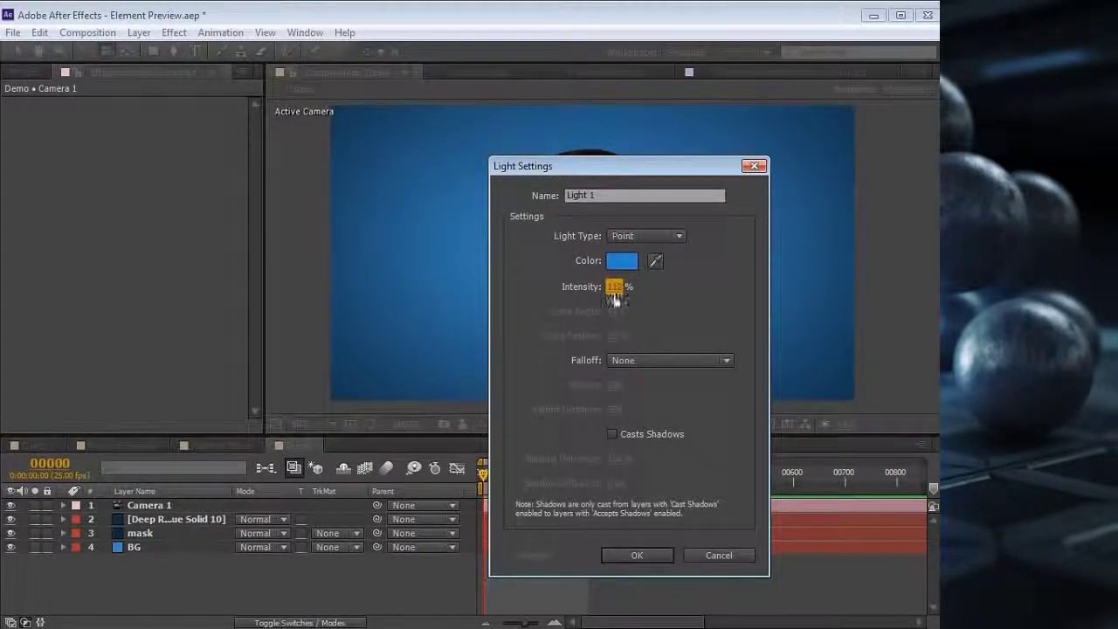
pyautogui.click(642, 560)
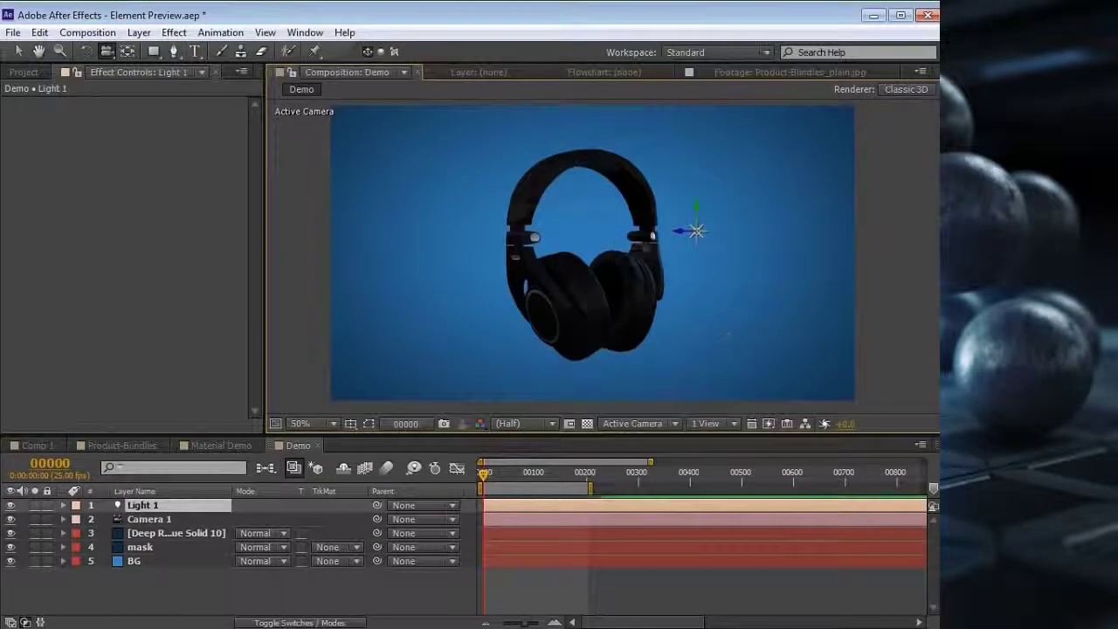
# Move the new light out to the right edge of the frame and raise its intensity to 523%.
pyautogui.moveTo(694, 233); pyautogui.dragTo(851, 278)
pyautogui.moveTo(845, 258); pyautogui.dragTo(860, 265)
pyautogui.press('t')
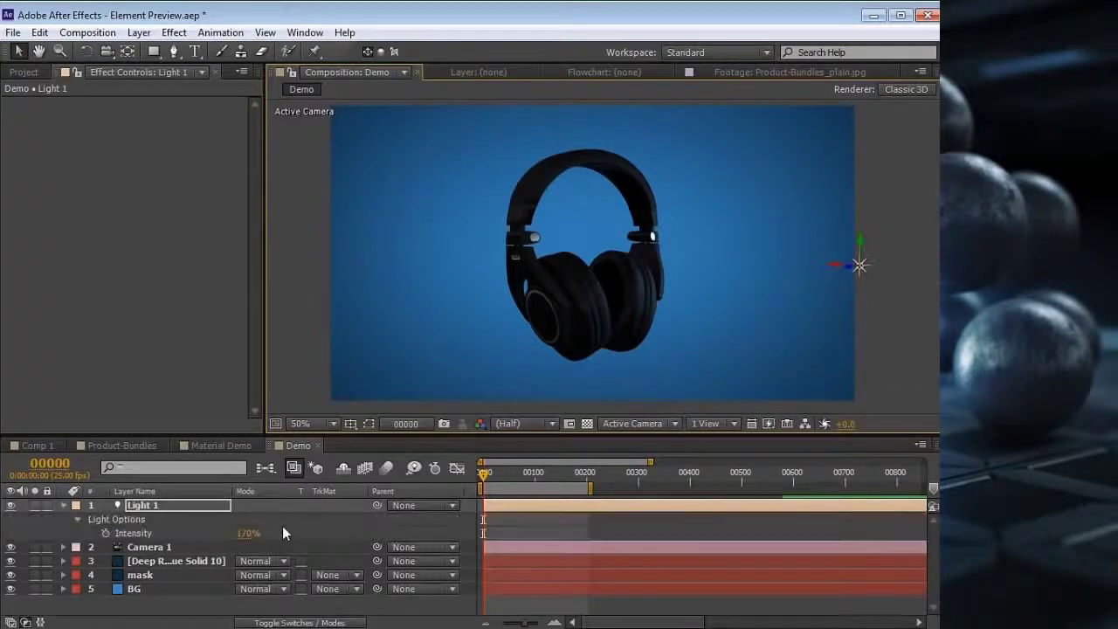
pyautogui.moveTo(249, 533); pyautogui.dragTo(528, 511)
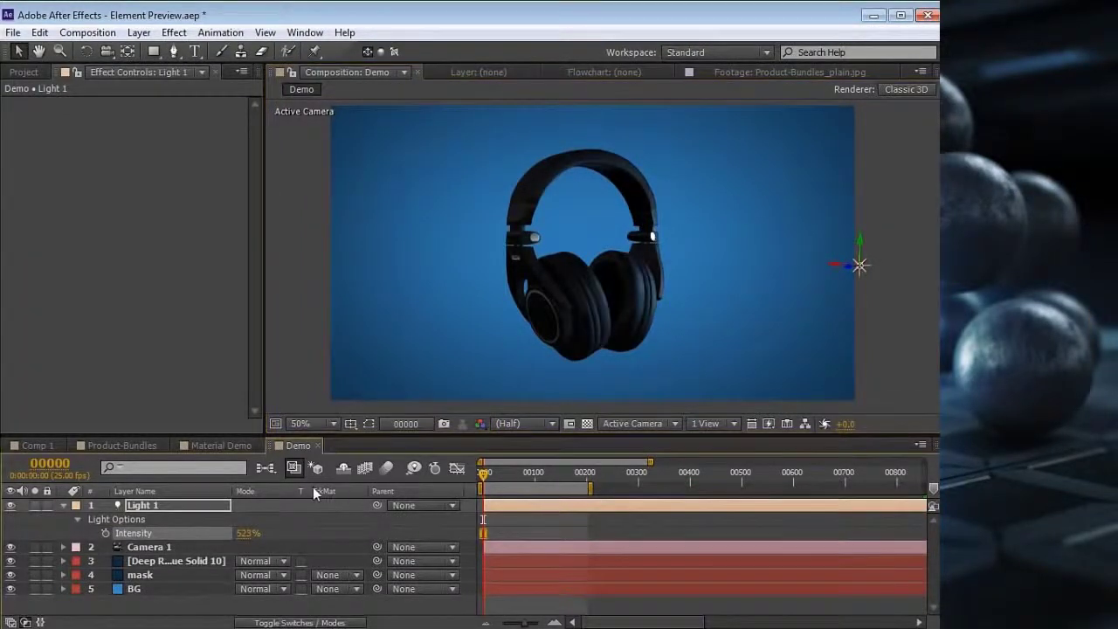
# Add a white Ambient light with 20% intensity to the Demo composition.
pyautogui.click(139, 32)
pyautogui.moveTo(175, 51)
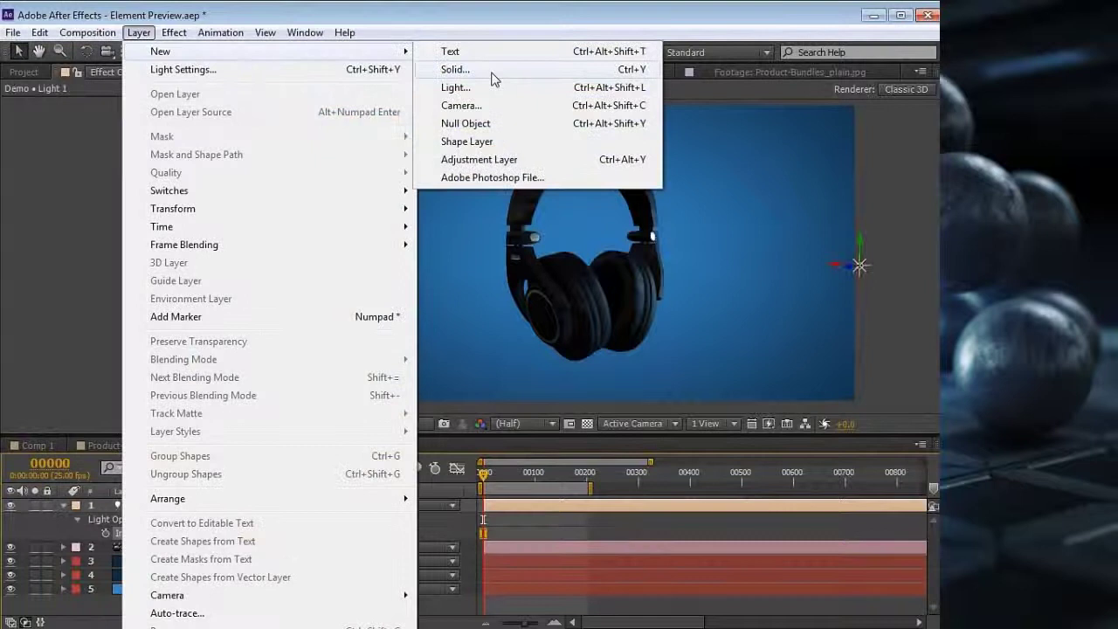
pyautogui.click(454, 88)
pyautogui.click(638, 235)
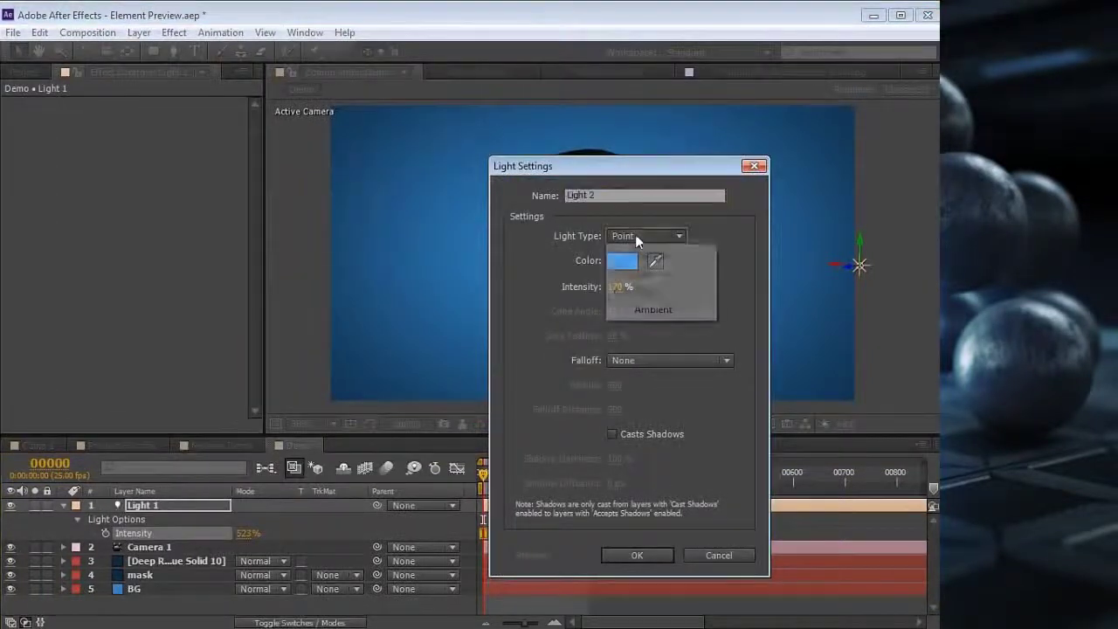
pyautogui.click(645, 311)
pyautogui.click(618, 260)
pyautogui.click(447, 416)
pyautogui.moveTo(447, 416); pyautogui.dragTo(294, 350)
pyautogui.click(702, 384)
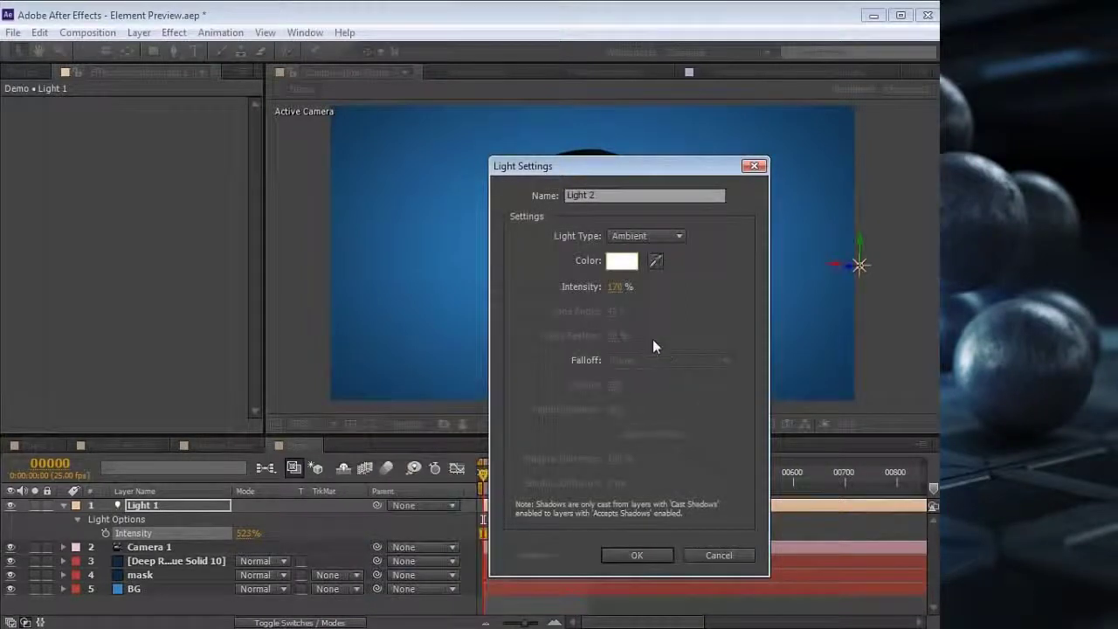
pyautogui.click(611, 287)
pyautogui.write('20')
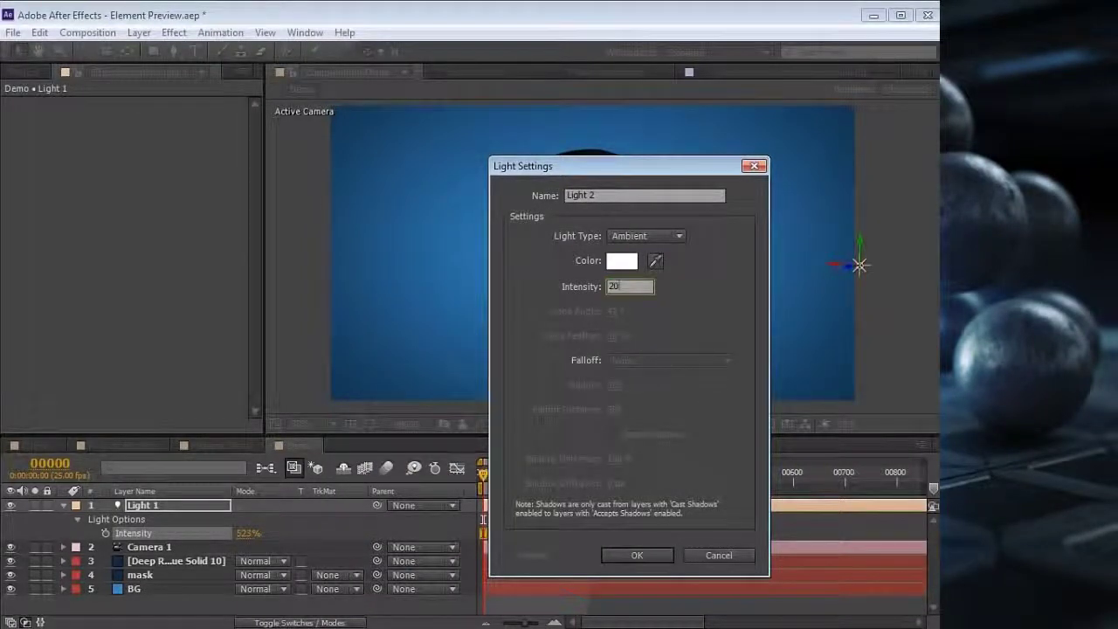
pyautogui.click(635, 555)
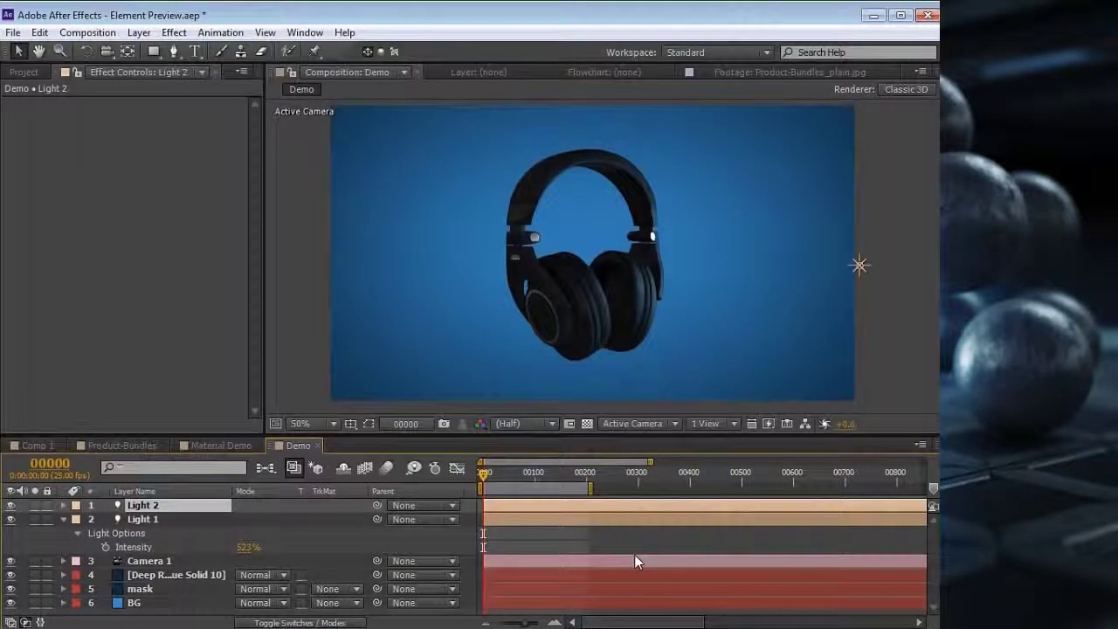
# Add a third light of type Parallel with 200% intensity to the composition.
pyautogui.rightClick(517, 529)
pyautogui.moveTo(551, 540)
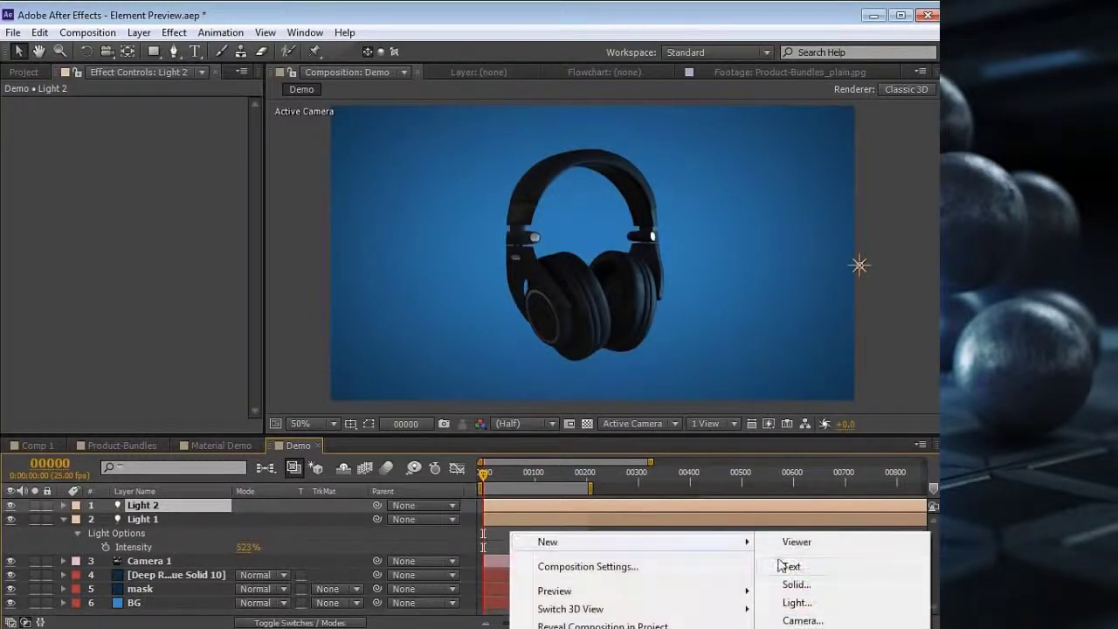
pyautogui.click(796, 603)
pyautogui.click(645, 236)
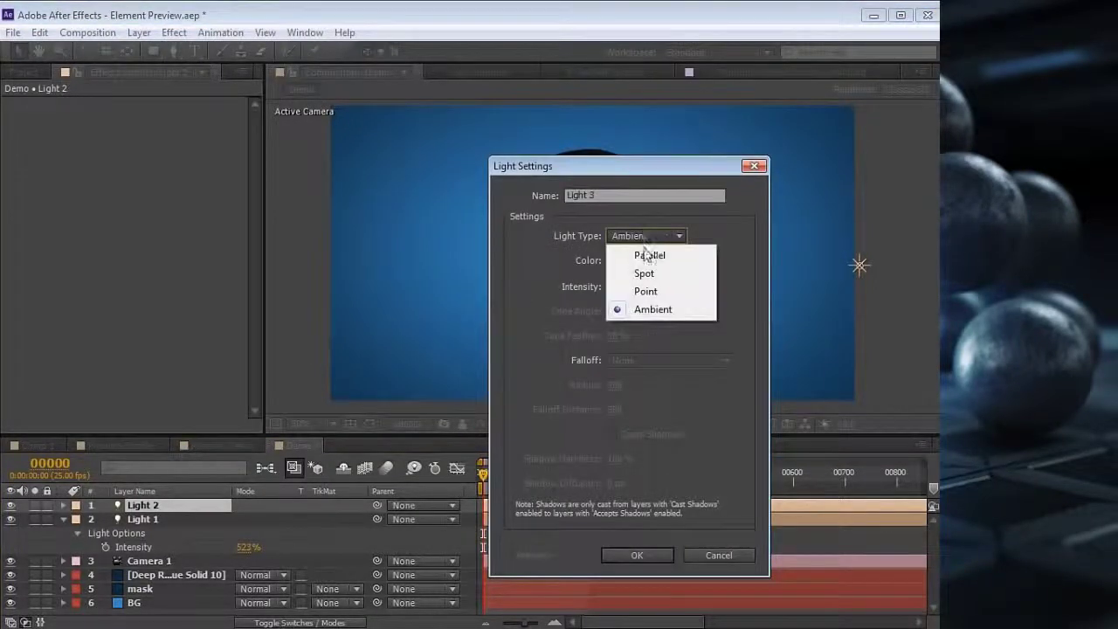
pyautogui.click(649, 255)
pyautogui.write('200')
pyautogui.click(657, 546)
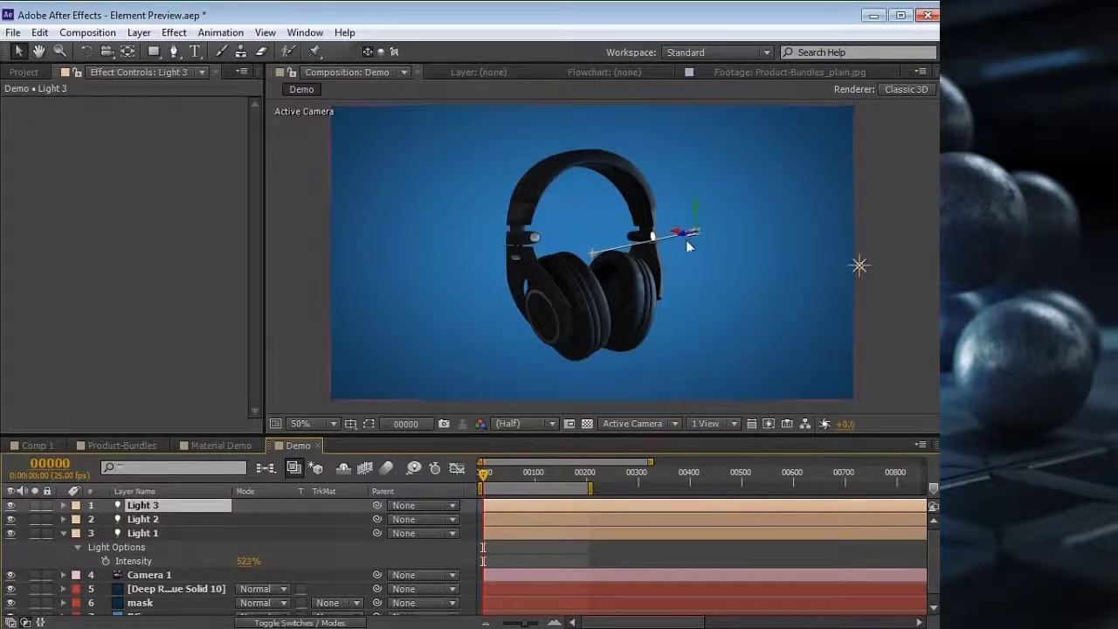
# Set the Parallel light's Point of Interest to about -2440, 2680, -1080 and adjust its intensity.
pyautogui.press('a')
pyautogui.moveTo(273, 519); pyautogui.dragTo(515, 519)
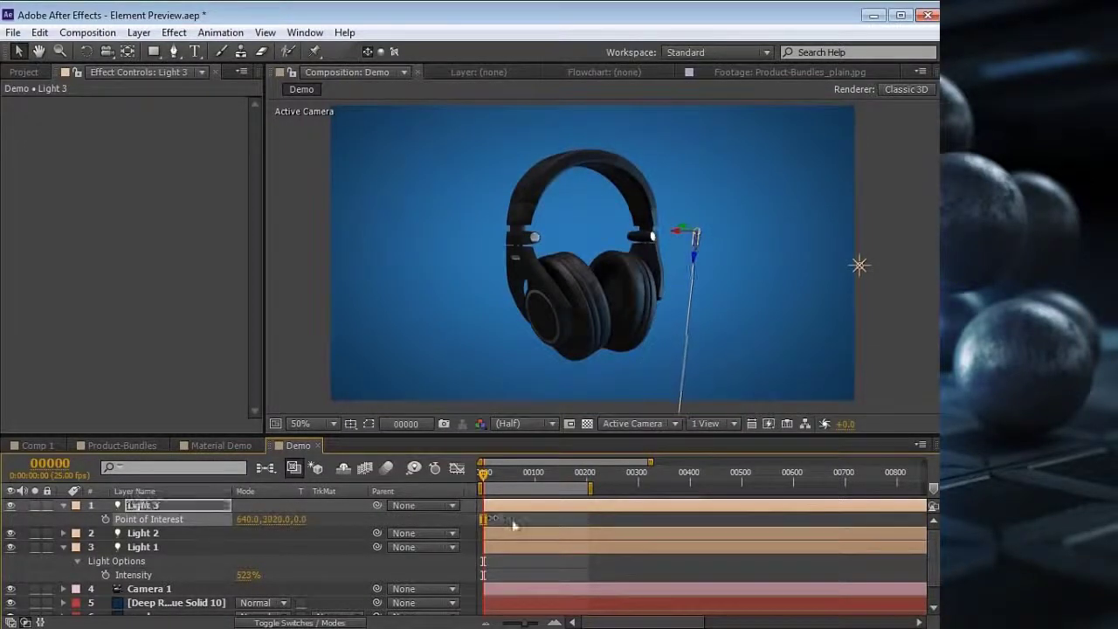
pyautogui.moveTo(301, 519); pyautogui.dragTo(140, 535)
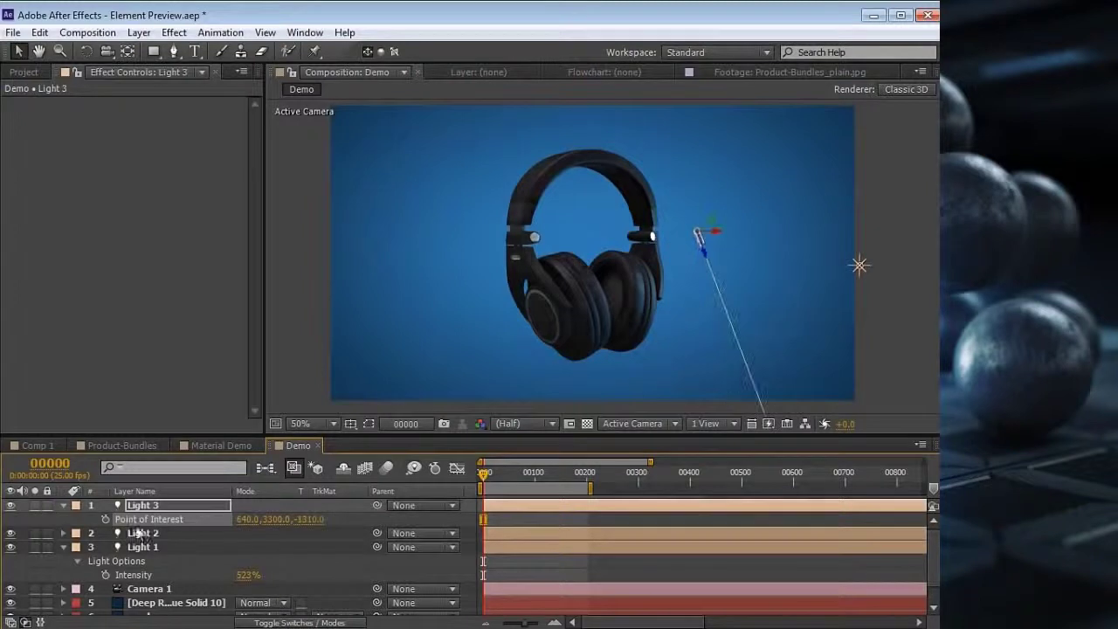
pyautogui.moveTo(244, 520); pyautogui.dragTo(297, 502)
pyautogui.press('t')
pyautogui.moveTo(245, 533)
pyautogui.mouseDown()
pyautogui.moveTo(262, 519)
pyautogui.moveTo(280, 529)
pyautogui.moveTo(240, 526)
pyautogui.mouseUp()
pyautogui.press('a')
pyautogui.keyDown('shift'); pyautogui.moveTo(337, 527); pyautogui.dragTo(376, 525); pyautogui.keyUp('shift')
pyautogui.press('c')
pyautogui.moveTo(681, 297)
pyautogui.mouseDown()
pyautogui.moveTo(470, 288)
pyautogui.moveTo(699, 293)
pyautogui.mouseUp()
# Duplicate the blue Point light (Light 1) and place the copy on the opposite side of the headphones, outside the frame.
pyautogui.click(187, 547)
pyautogui.press(',')
pyautogui.press('v')
pyautogui.hotkey('ctrl', 'd')
pyautogui.moveTo(802, 279); pyautogui.dragTo(399, 262)
# Give the duplicated light the deeper blue 0245DA and raise its intensity.
pyautogui.click(247, 589)
pyautogui.click(547, 409)
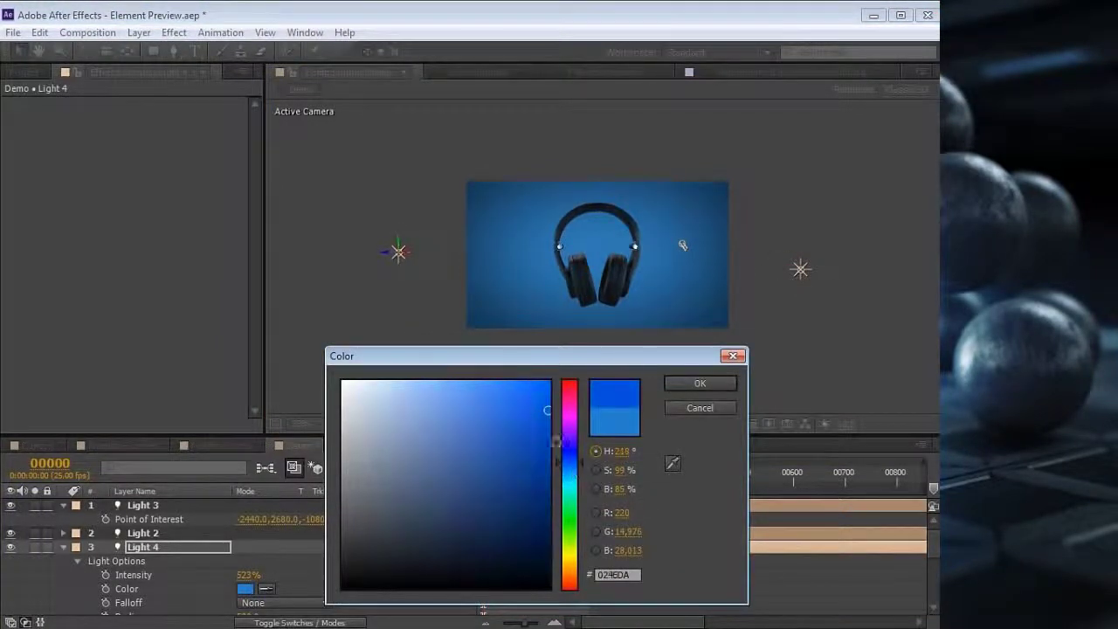
pyautogui.click(700, 384)
pyautogui.press('.')
pyautogui.press('c')
pyautogui.moveTo(499, 270); pyautogui.dragTo(542, 263)
pyautogui.moveTo(247, 579); pyautogui.dragTo(350, 579)
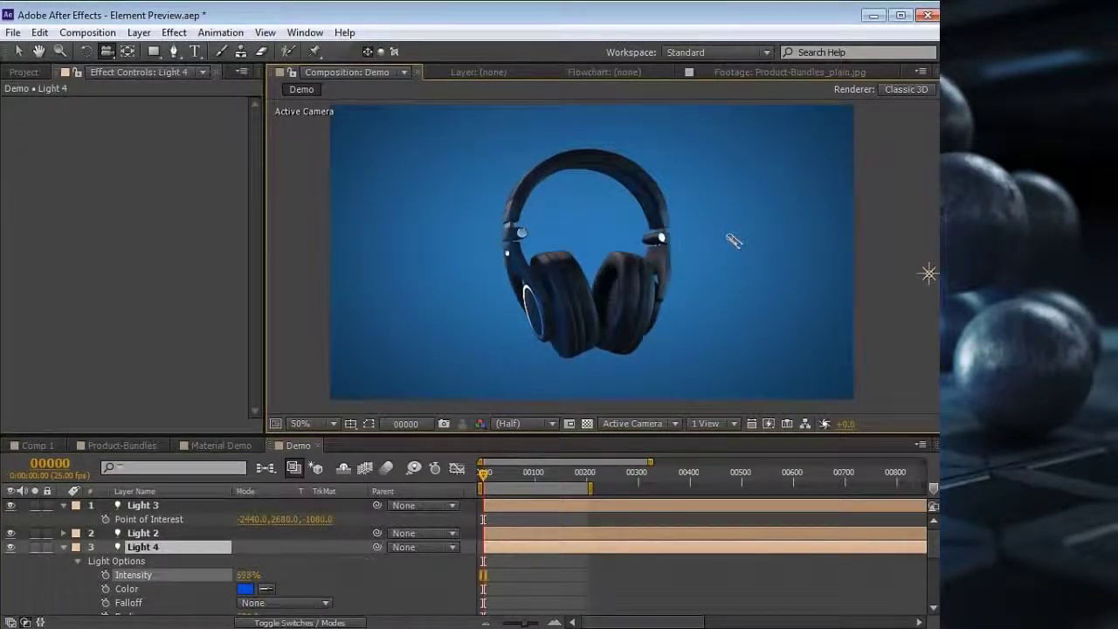
pyautogui.moveTo(693, 253); pyautogui.dragTo(727, 239)
# Collapse the light layers' properties and show the Element effect controls of the Deep Royal Blue Solid 10 layer.
pyautogui.click(63, 547)
pyautogui.click(63, 505)
pyautogui.click(62, 547)
pyautogui.click(166, 562)
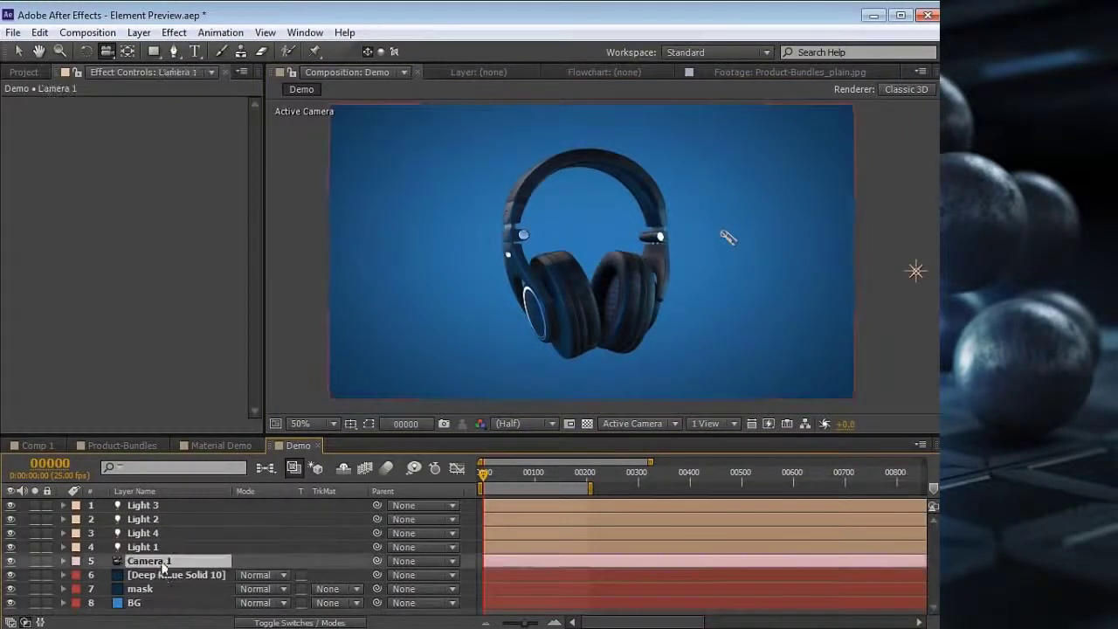
pyautogui.click(173, 576)
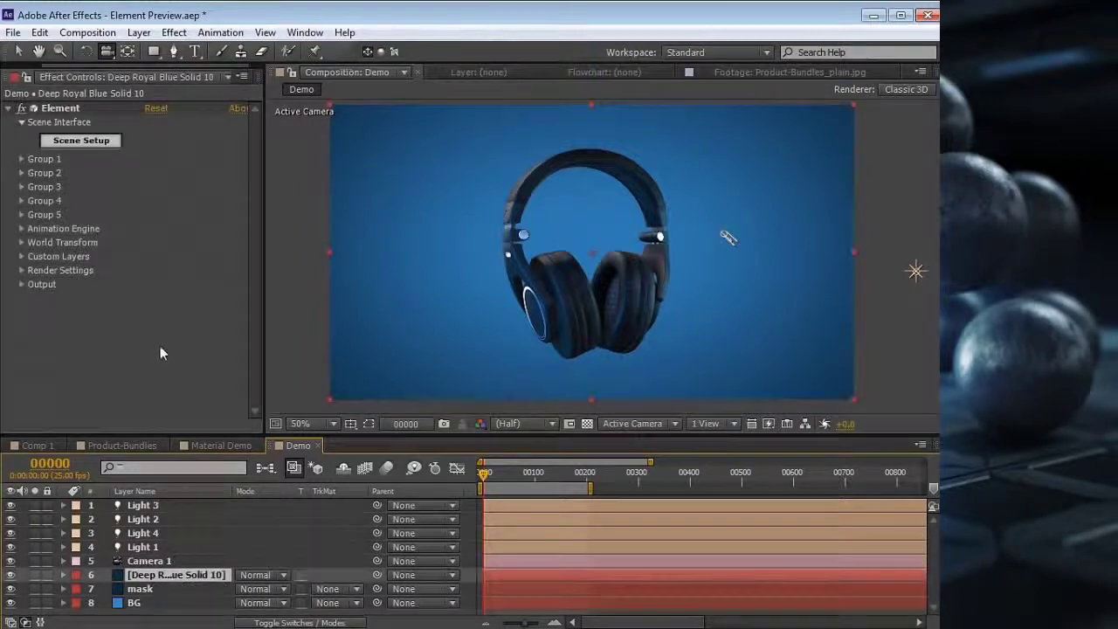
# In Group 1's Particle Look, reduce the headphones' Size to 7.01 and set their Y rotation to 12°.
pyautogui.click(21, 159)
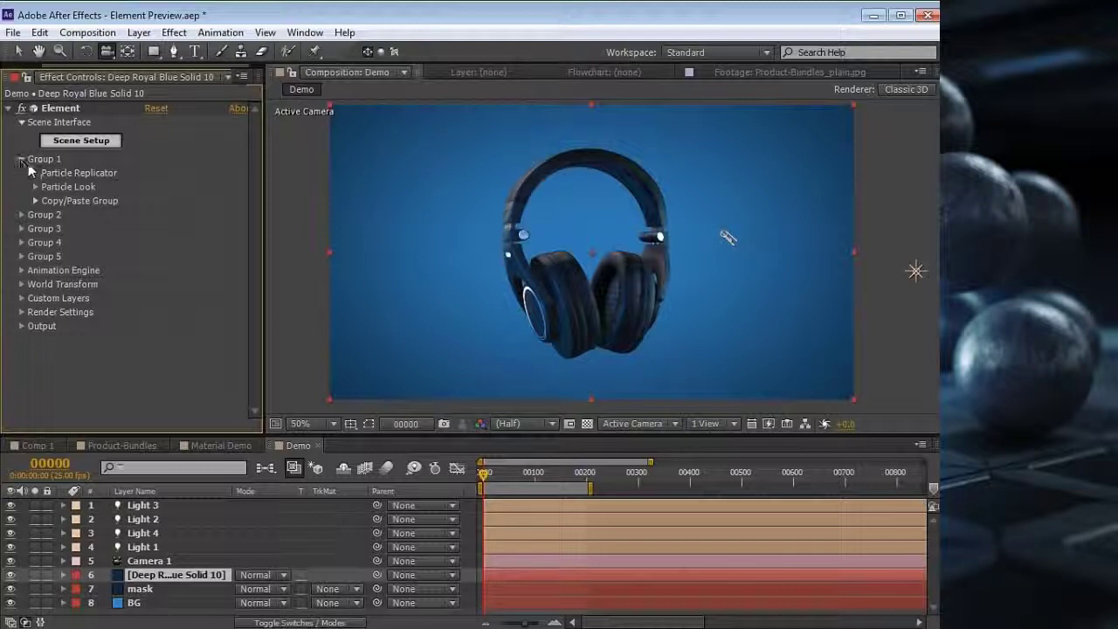
pyautogui.click(22, 159)
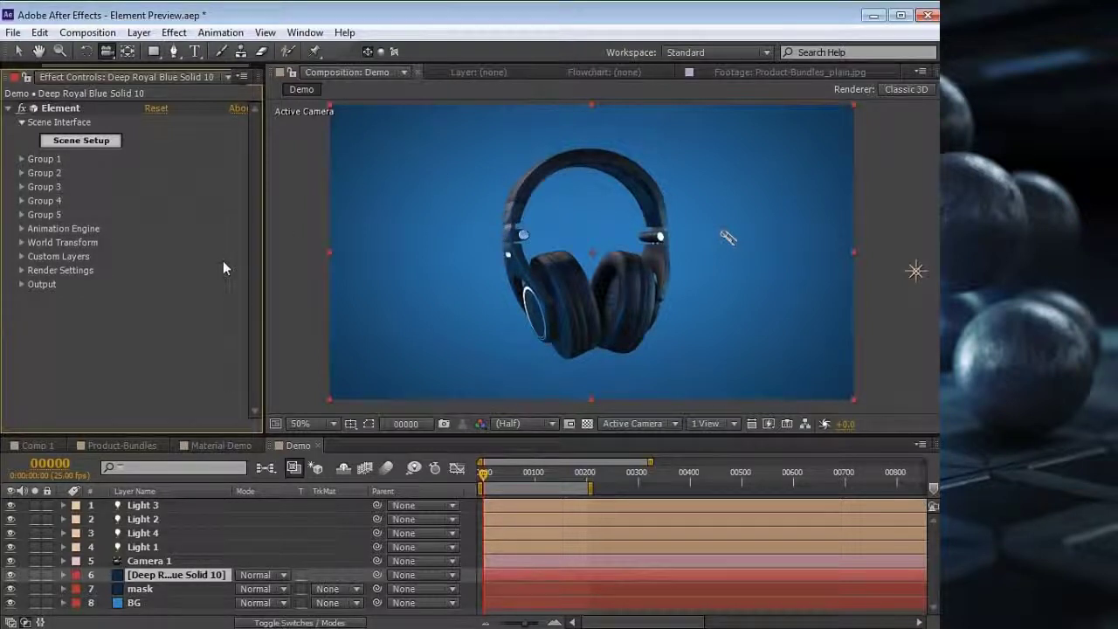
pyautogui.click(22, 159)
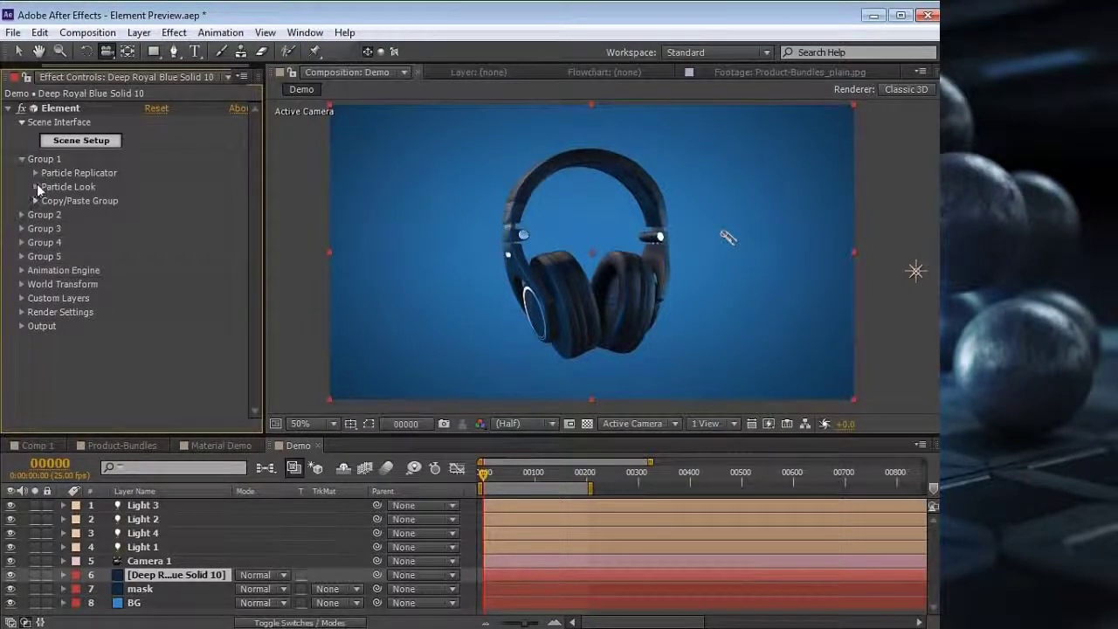
pyautogui.click(35, 187)
pyautogui.moveTo(156, 201); pyautogui.dragTo(2, 217)
pyautogui.moveTo(159, 207); pyautogui.dragTo(151, 206)
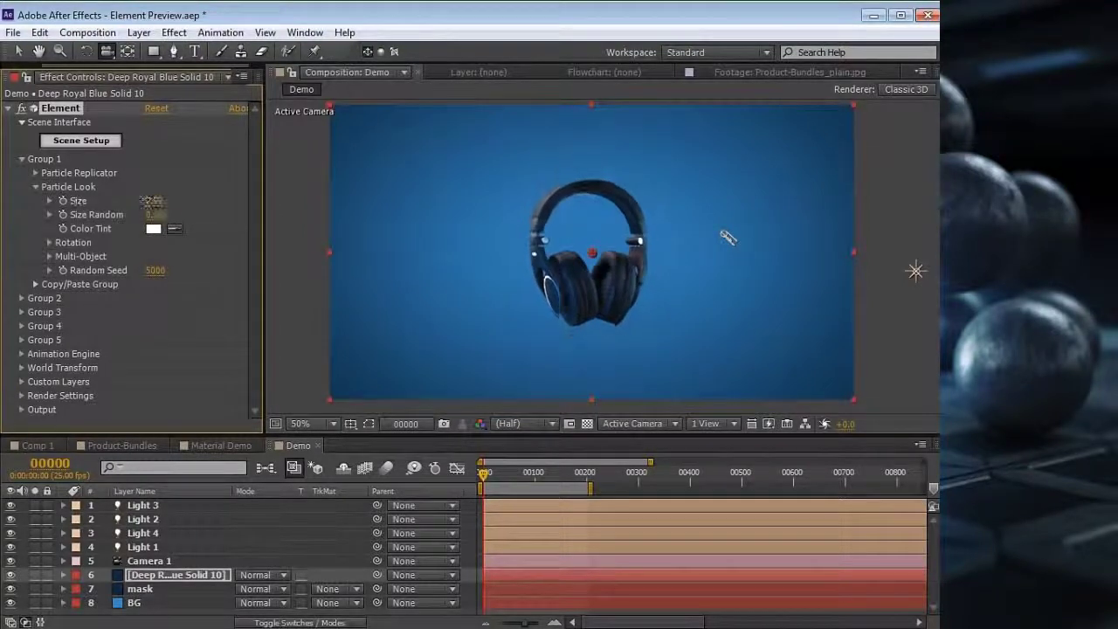
pyautogui.click(50, 242)
pyautogui.moveTo(174, 284)
pyautogui.mouseDown()
pyautogui.moveTo(243, 284)
pyautogui.moveTo(178, 287)
pyautogui.mouseUp()
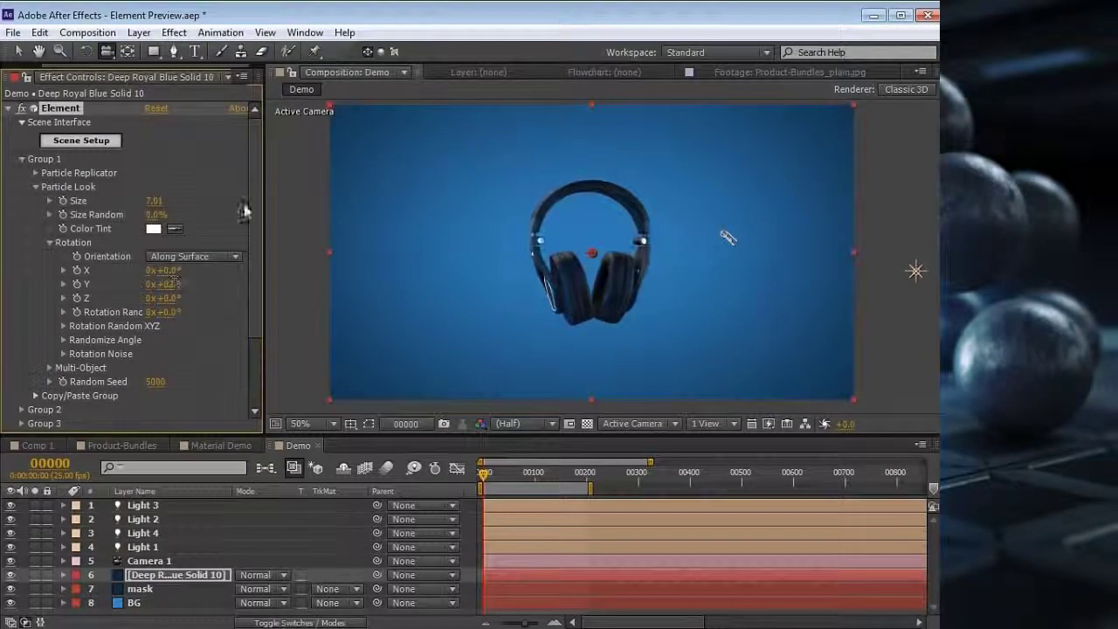
pyautogui.click(36, 188)
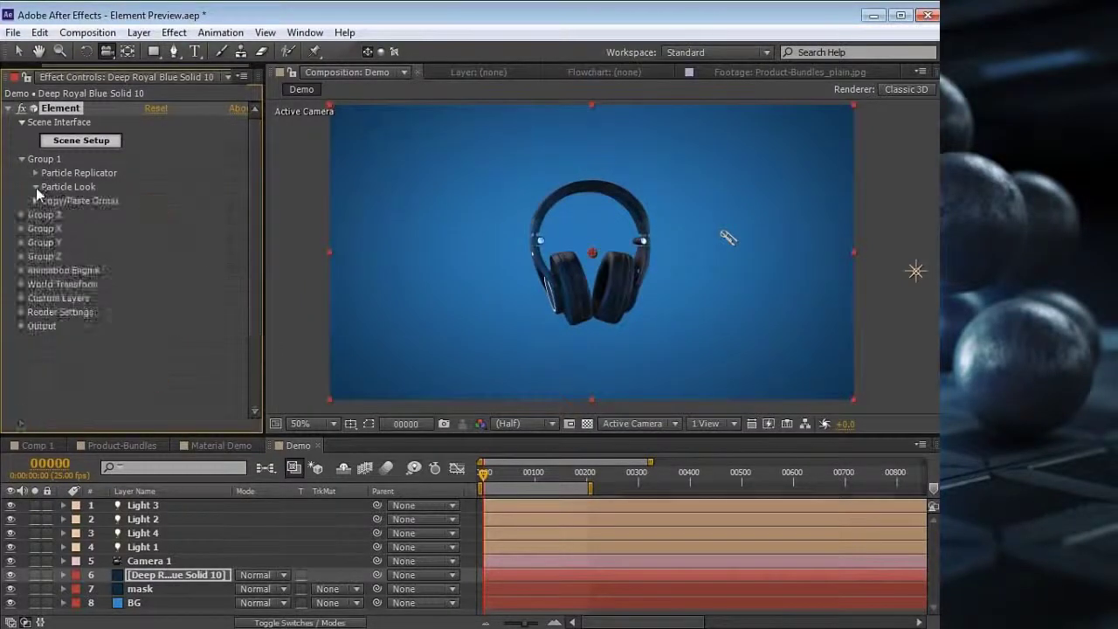
# Try shifting Group 1's Position XY in the Particle Replicator and undo the shift.
pyautogui.click(35, 173)
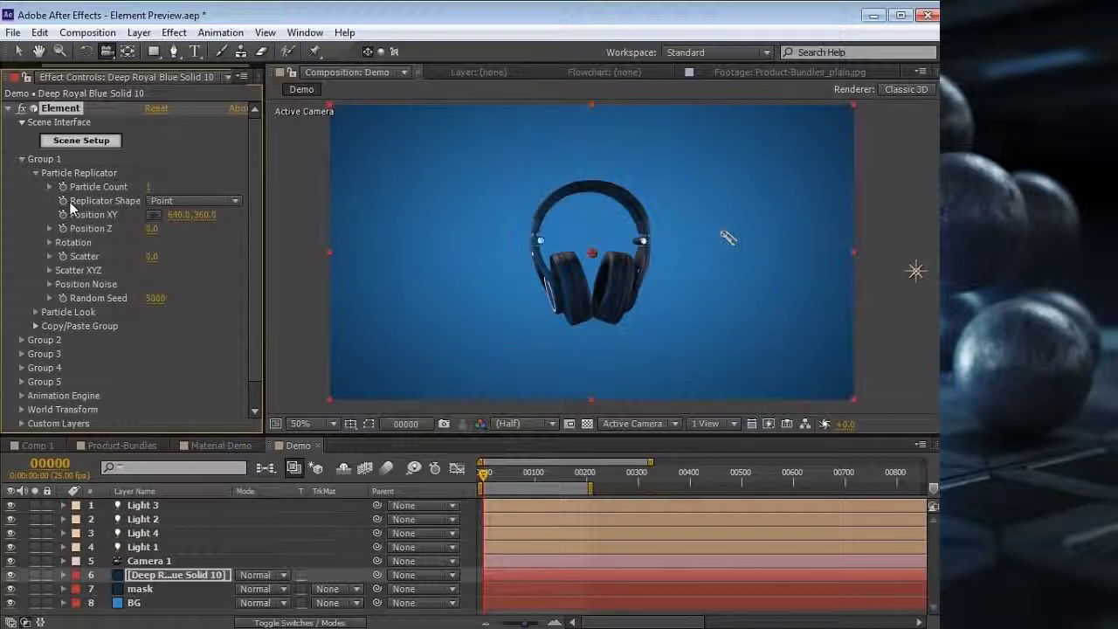
pyautogui.moveTo(210, 214)
pyautogui.mouseDown()
pyautogui.moveTo(251, 217)
pyautogui.moveTo(192, 215)
pyautogui.mouseUp()
pyautogui.hotkey('ctrl', 'z')
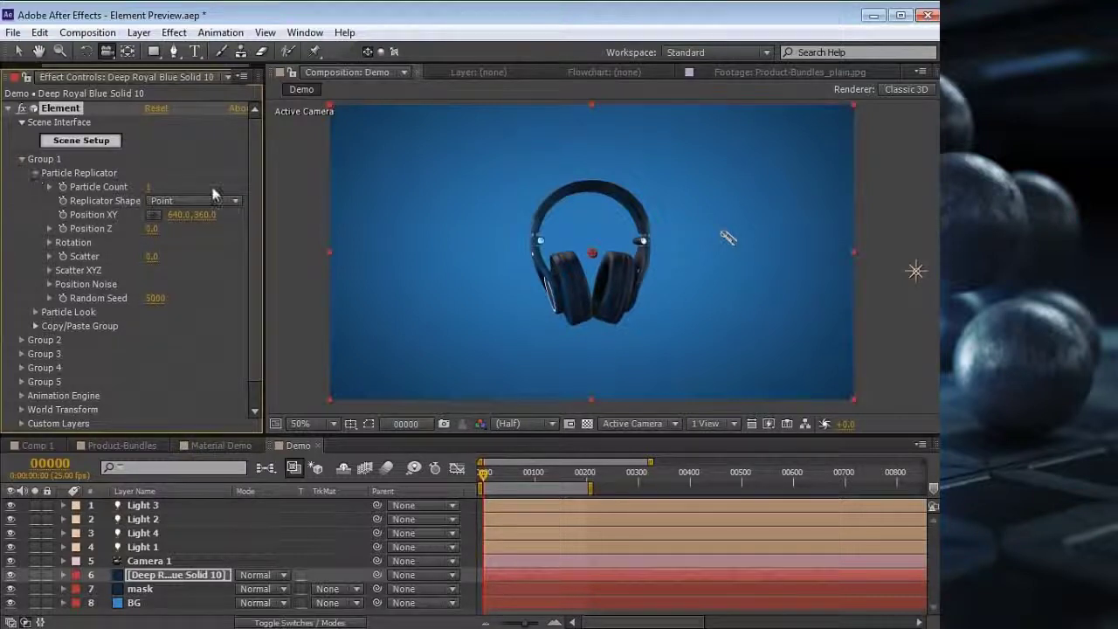
# Replicate the headphones on a Sphere shape with a Particle Count of 25, reduced to 16.
pyautogui.click(146, 186)
pyautogui.write('25')
pyautogui.press('Return')
pyautogui.click(179, 201)
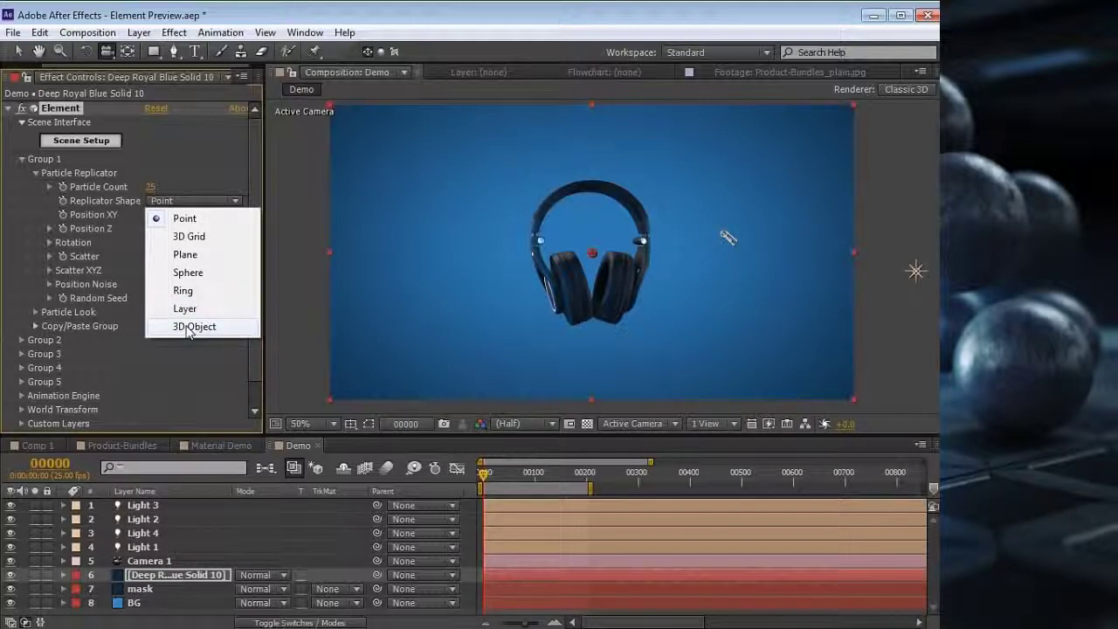
pyautogui.click(184, 275)
pyautogui.click(153, 161)
pyautogui.write('16')
pyautogui.press('Return')
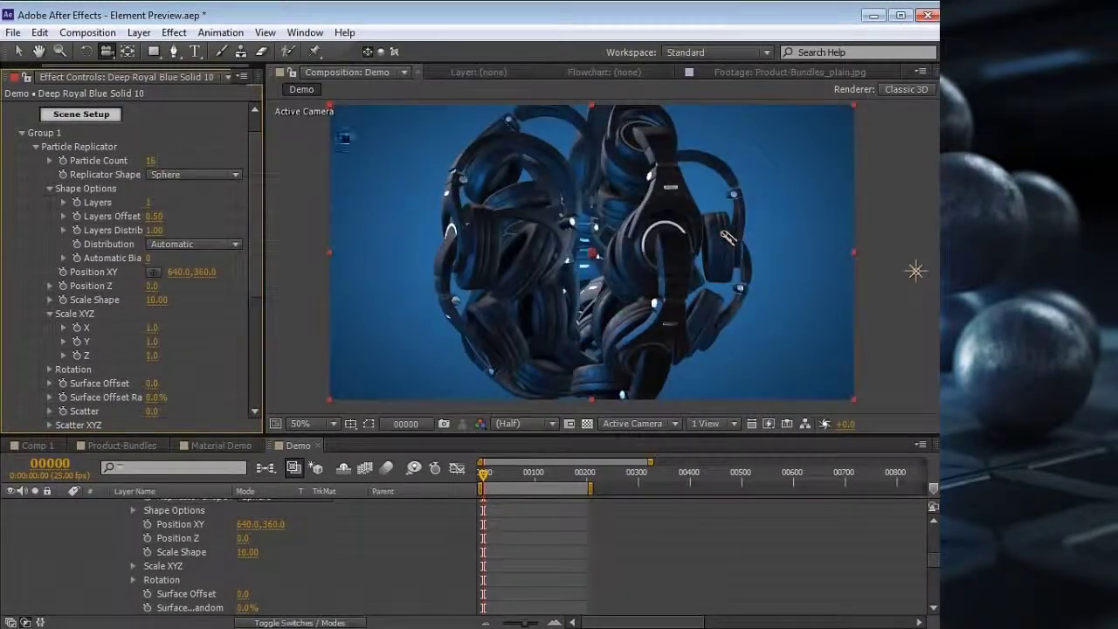
# Set the Particle Count to 12 and spread the headphones out with a Scale Shape of 15.90.
pyautogui.click(150, 160)
pyautogui.write('12')
pyautogui.press('Return')
pyautogui.moveTo(728, 237); pyautogui.dragTo(570, 220)
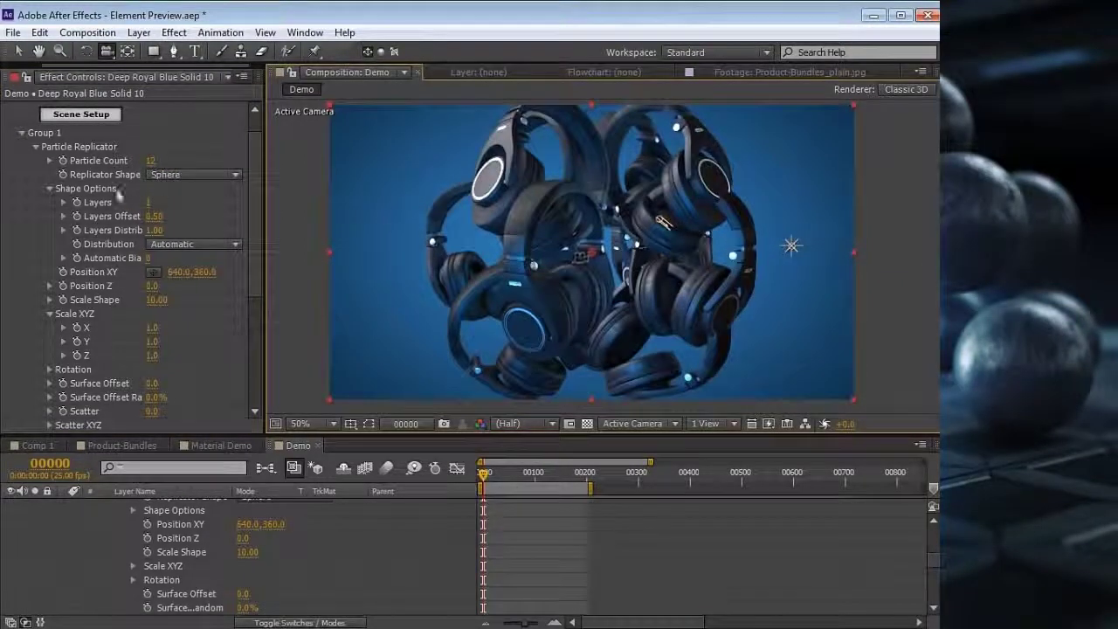
pyautogui.moveTo(157, 300); pyautogui.dragTo(185, 300)
pyautogui.moveTo(409, 267)
pyautogui.mouseDown()
pyautogui.moveTo(577, 262)
pyautogui.moveTo(413, 267)
pyautogui.mouseUp()
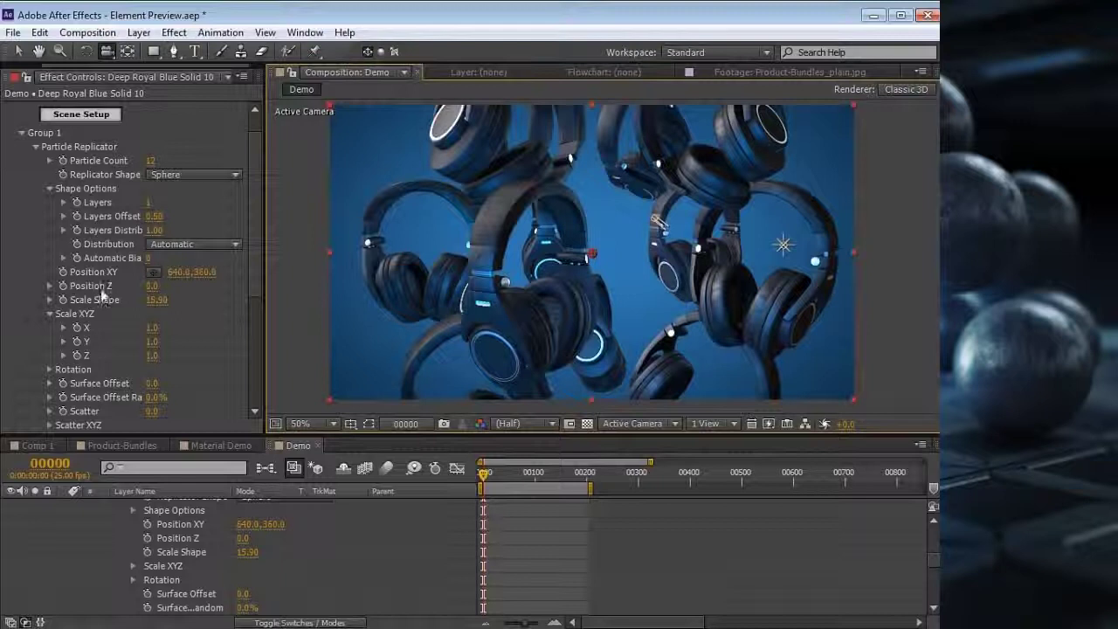
pyautogui.click(37, 148)
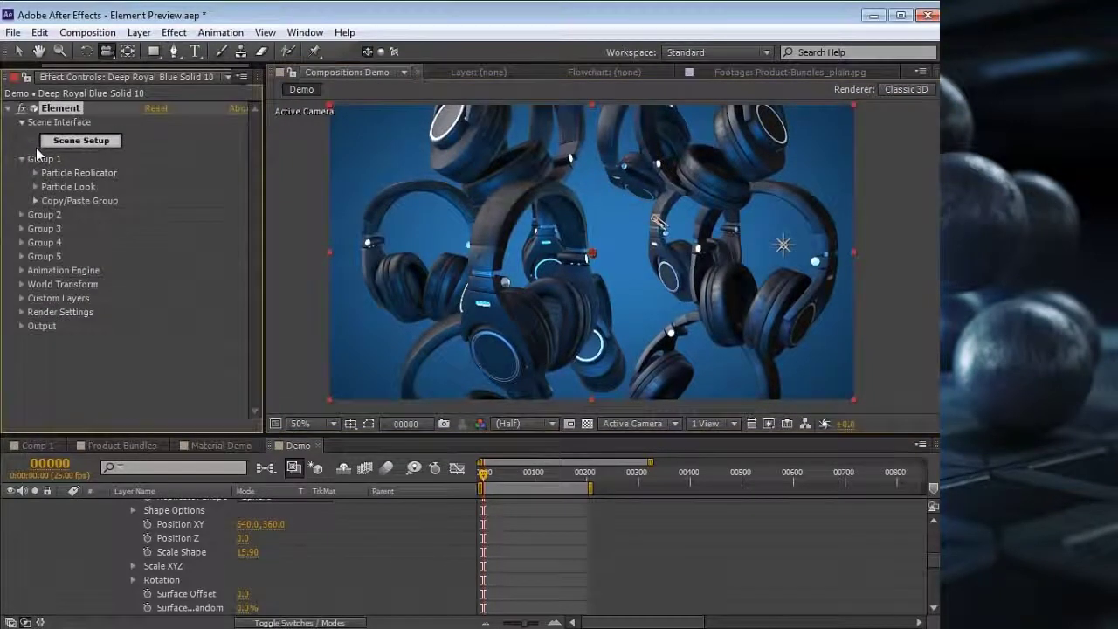
# Set the Rotation Random of Group 1's Particle Look to 96°.
pyautogui.click(36, 186)
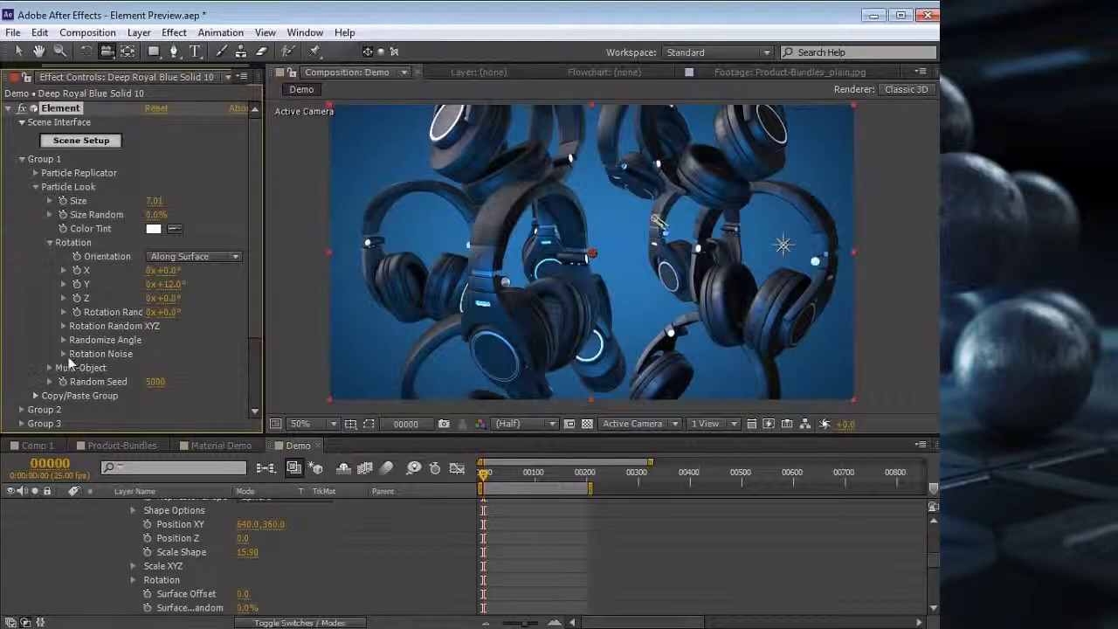
pyautogui.moveTo(163, 314); pyautogui.dragTo(240, 302)
pyautogui.moveTo(635, 242); pyautogui.dragTo(460, 407)
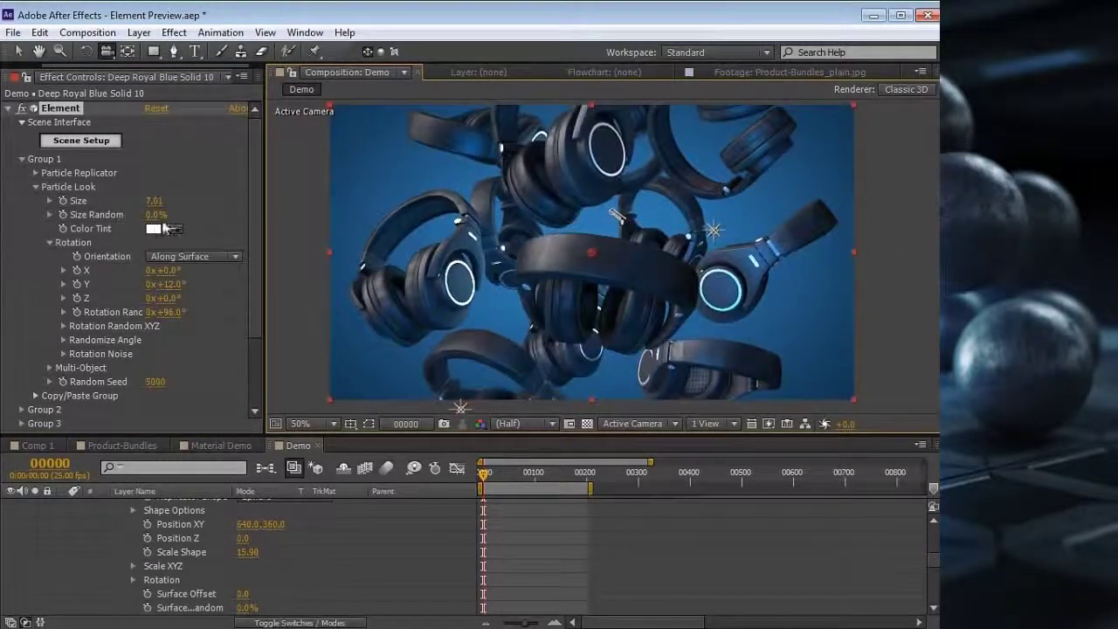
# Try varying the replicated headphones' Size Random and inspect the cluster from other angles.
pyautogui.moveTo(156, 214)
pyautogui.mouseDown()
pyautogui.moveTo(220, 210)
pyautogui.moveTo(144, 206)
pyautogui.mouseUp()
pyautogui.moveTo(492, 244); pyautogui.dragTo(443, 264)
pyautogui.moveTo(592, 216); pyautogui.dragTo(650, 218)
pyautogui.moveTo(282, 367); pyautogui.dragTo(350, 360)
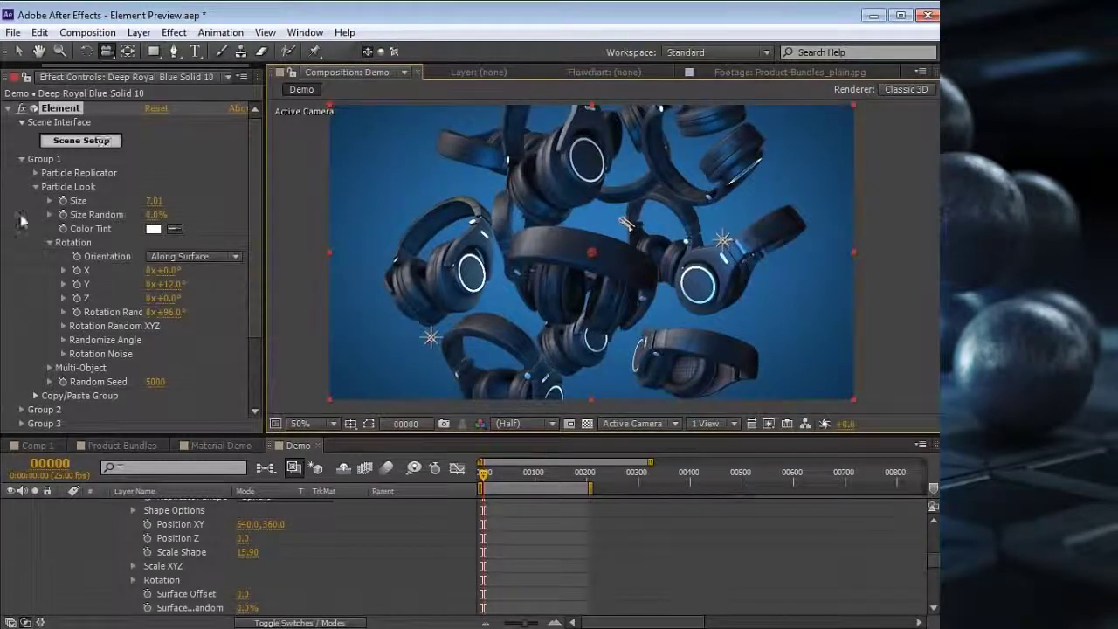
# Try showing the environment map in the background behind the headphones and check the Override Layer choices.
pyautogui.click(22, 159)
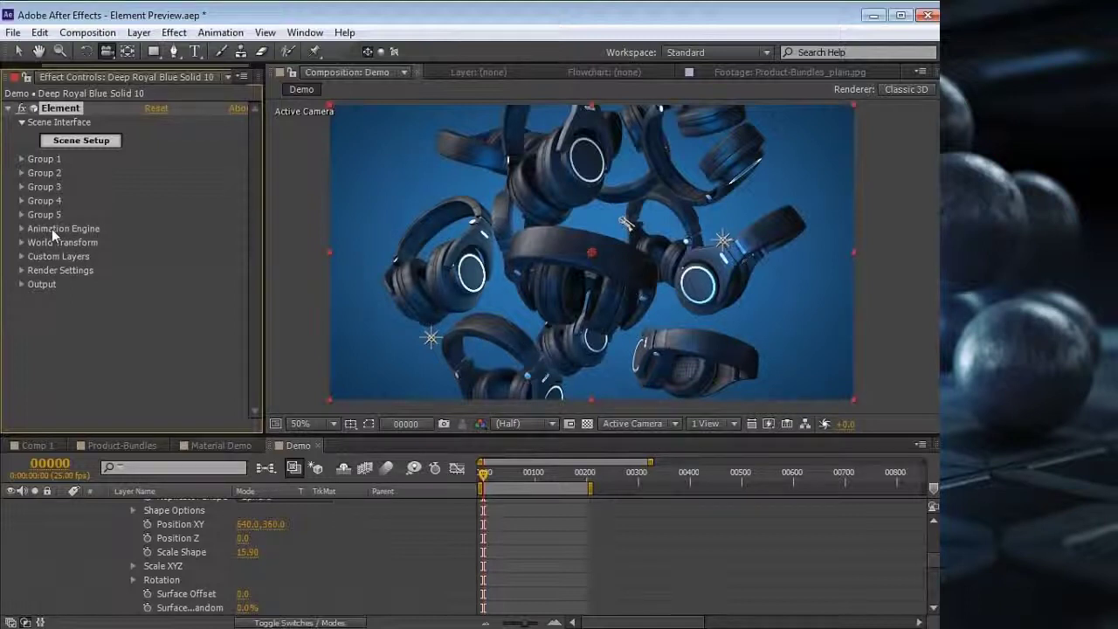
pyautogui.click(22, 270)
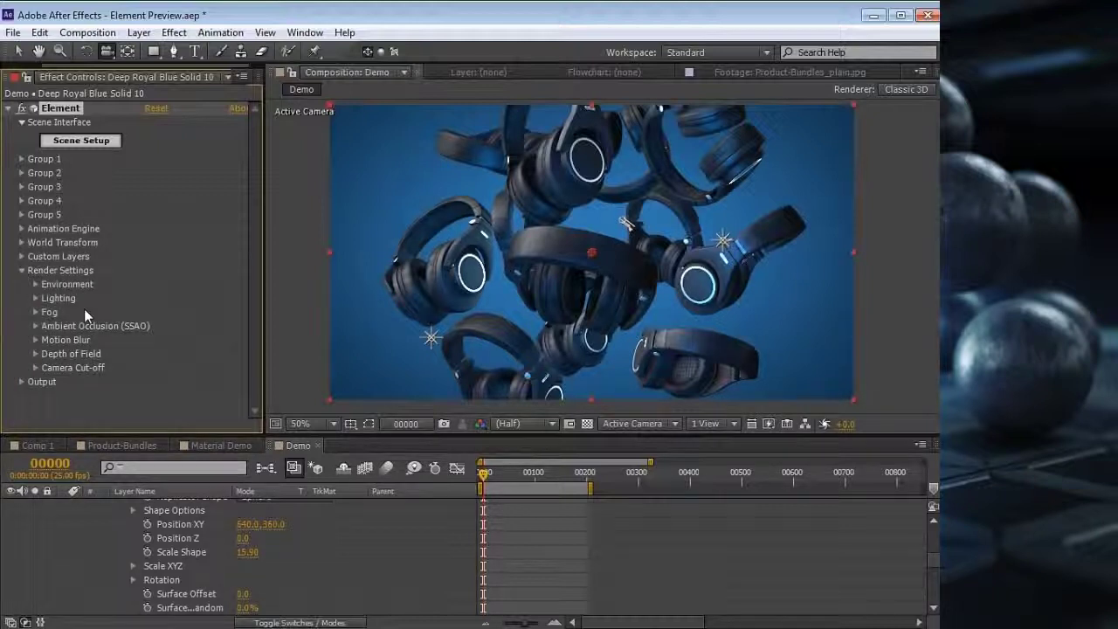
pyautogui.click(35, 284)
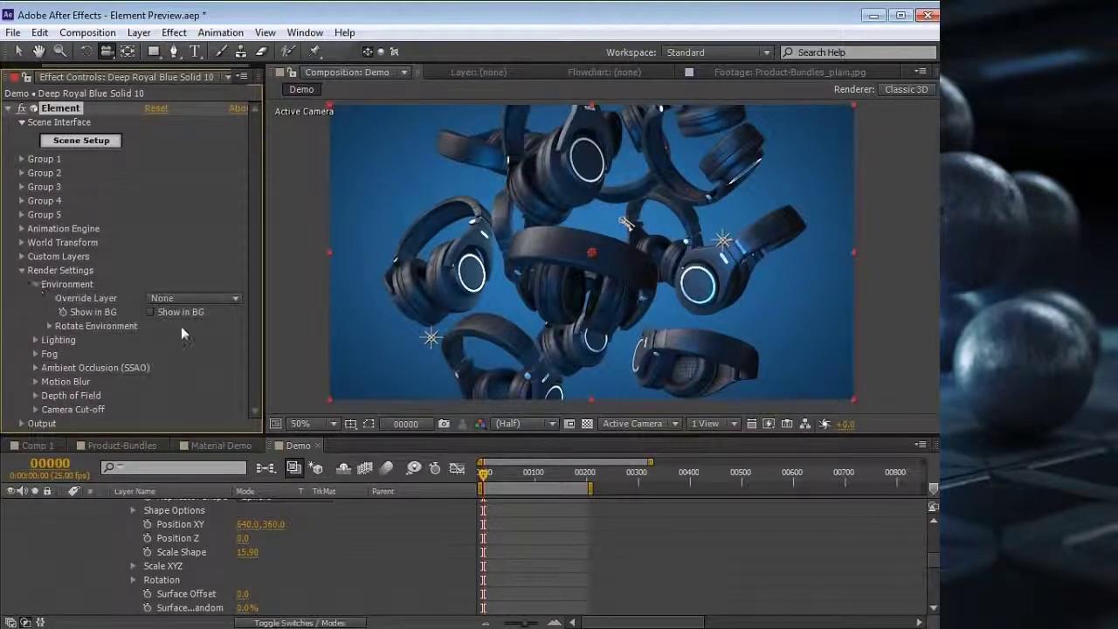
pyautogui.click(150, 312)
pyautogui.moveTo(505, 286); pyautogui.dragTo(474, 277)
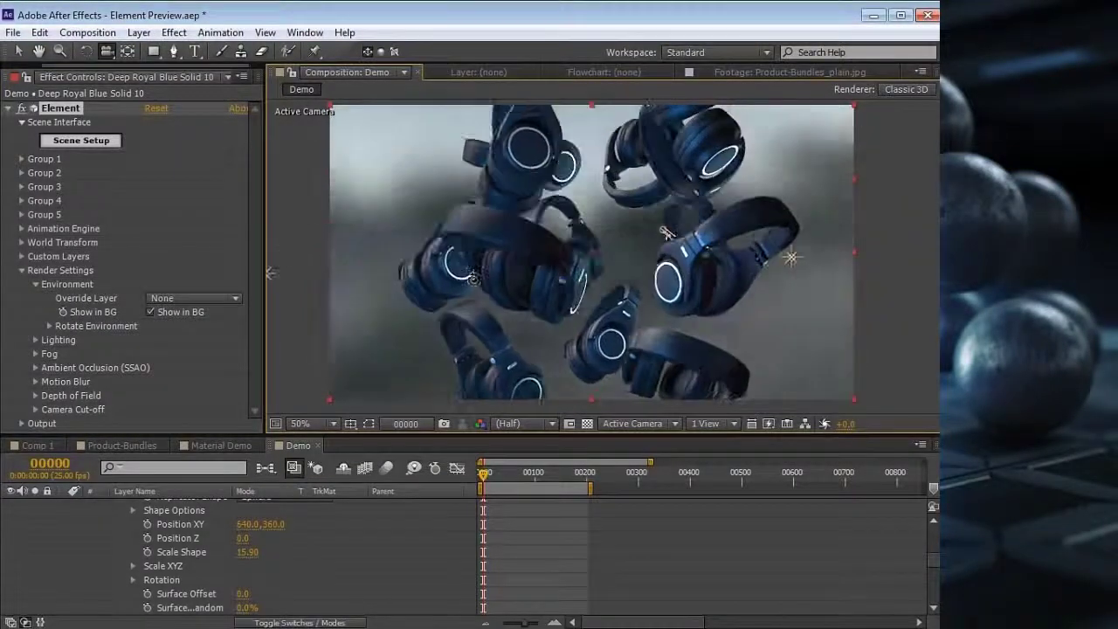
pyautogui.click(175, 299)
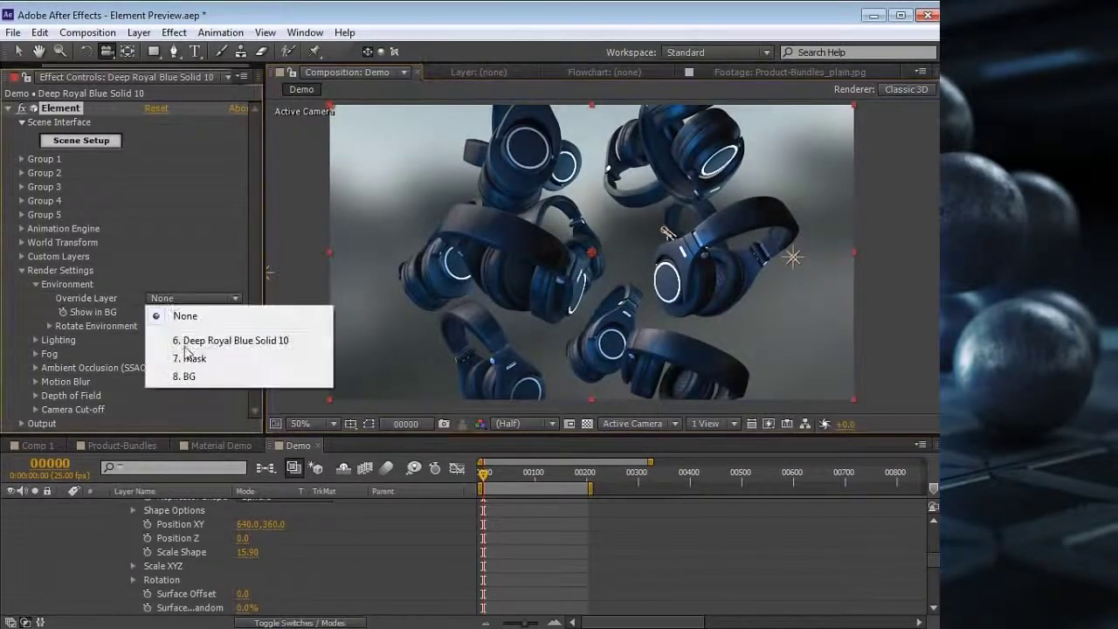
pyautogui.click(152, 282)
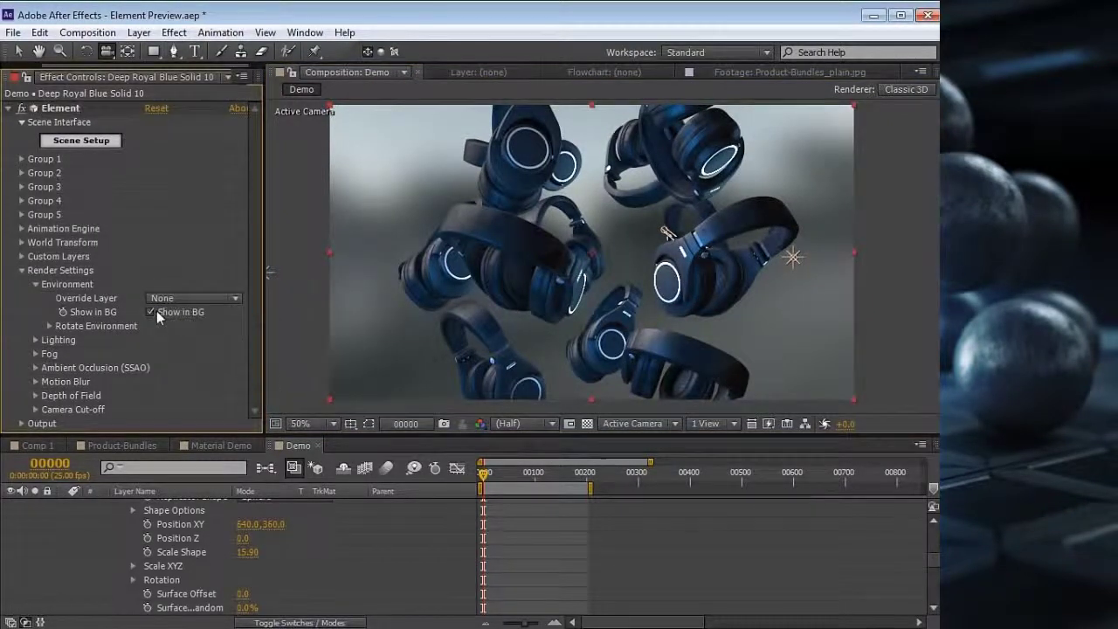
pyautogui.click(36, 284)
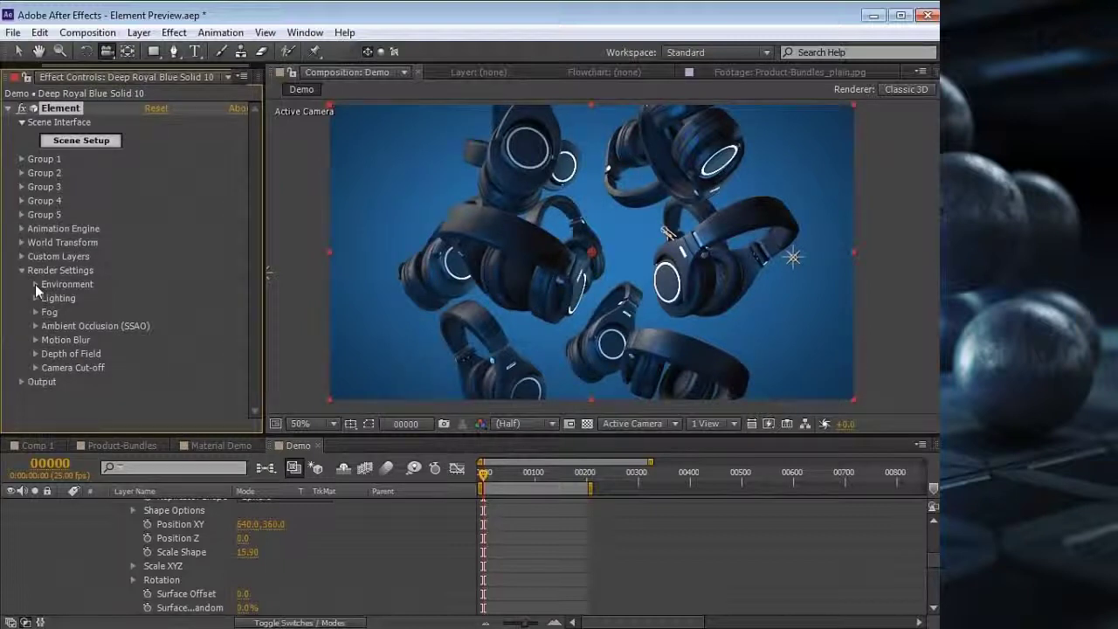
# Enable the render settings' fog with its colour sampled from the blue background and an Opacity of 100%.
pyautogui.click(35, 312)
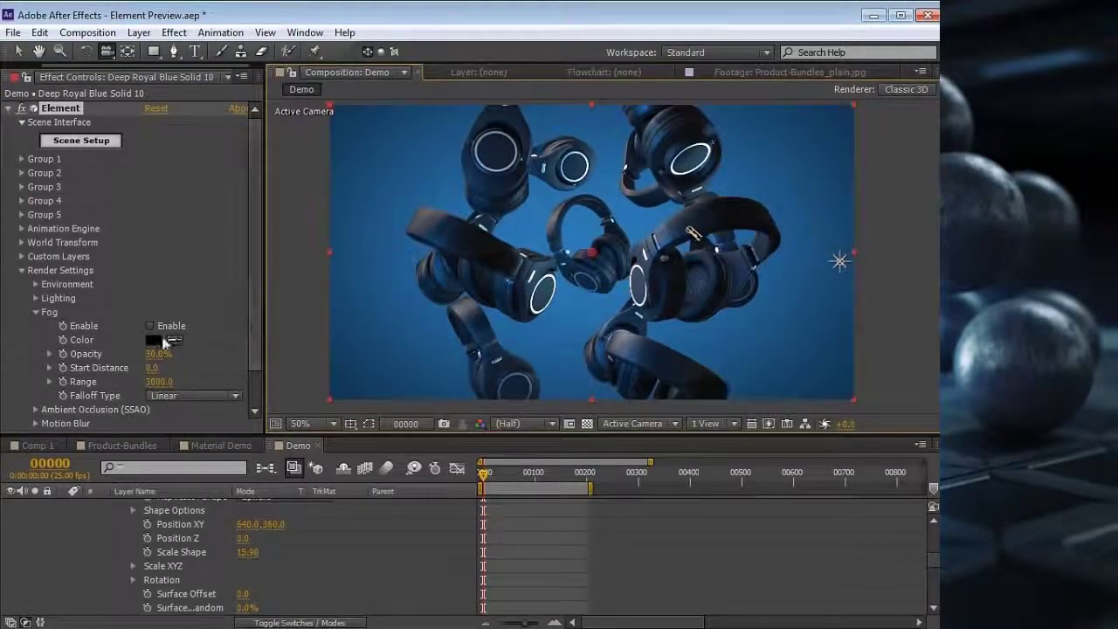
pyautogui.click(174, 340)
pyautogui.click(530, 229)
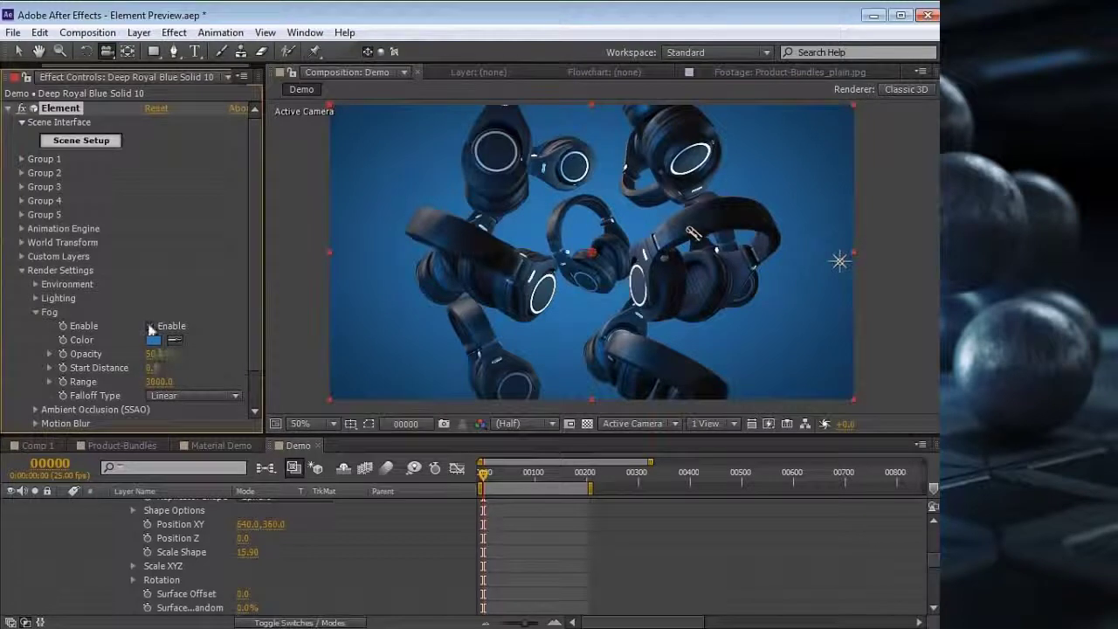
pyautogui.click(150, 326)
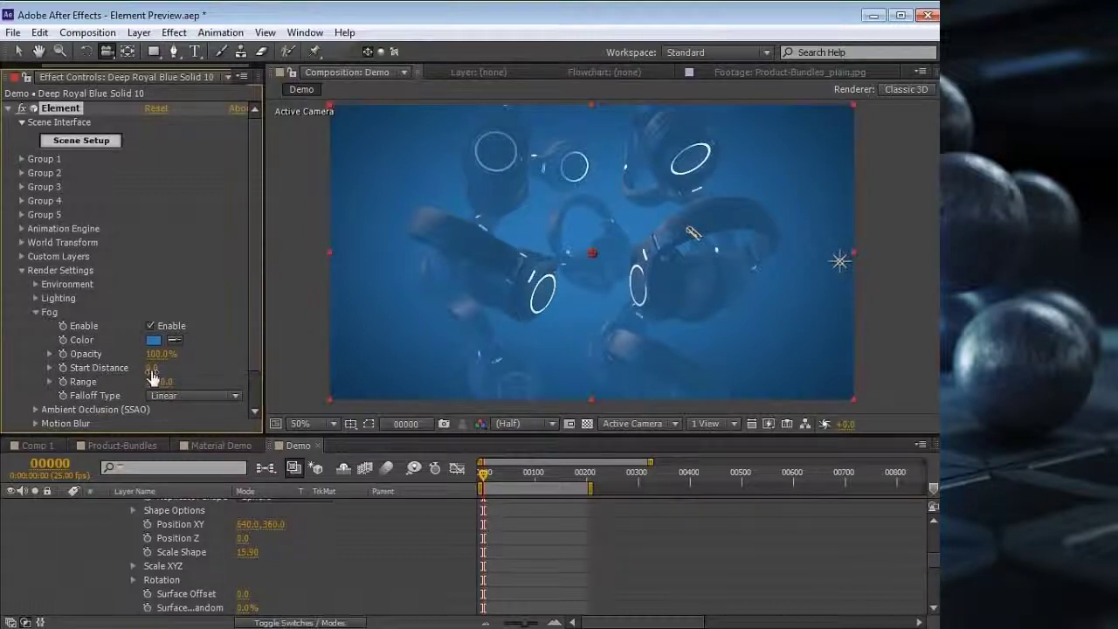
# Set the fog's Start Distance to 1190 and Range to 2010, and check the effect by orbiting the headphones.
pyautogui.moveTo(153, 368); pyautogui.dragTo(244, 365)
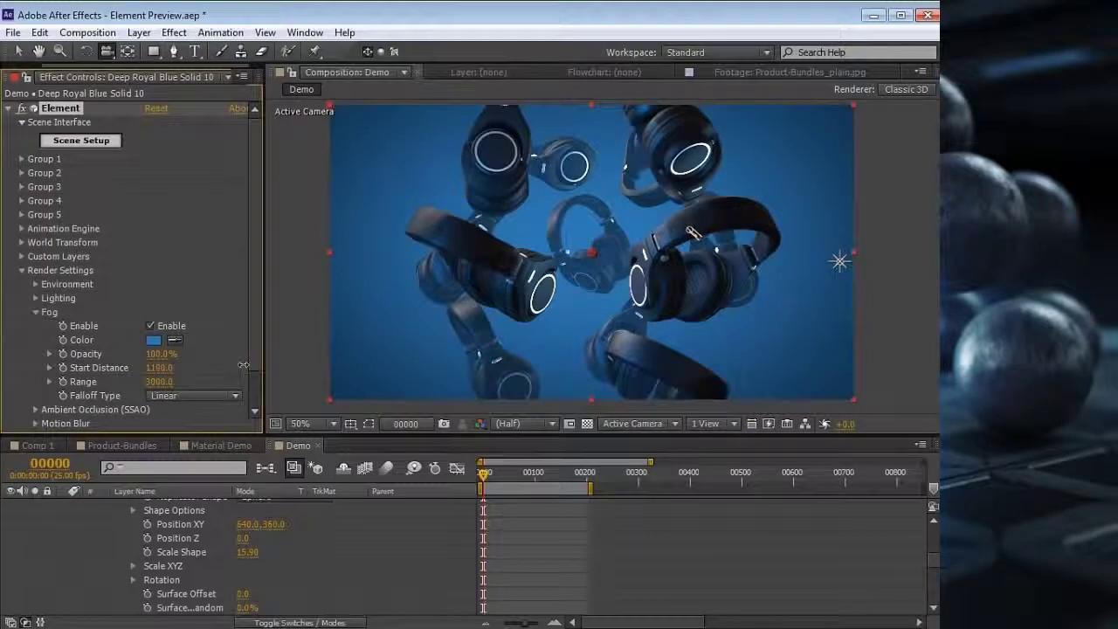
pyautogui.moveTo(37, 372)
pyautogui.mouseDown()
pyautogui.moveTo(21, 370)
pyautogui.moveTo(37, 369)
pyautogui.mouseUp()
pyautogui.moveTo(693, 234); pyautogui.dragTo(756, 239)
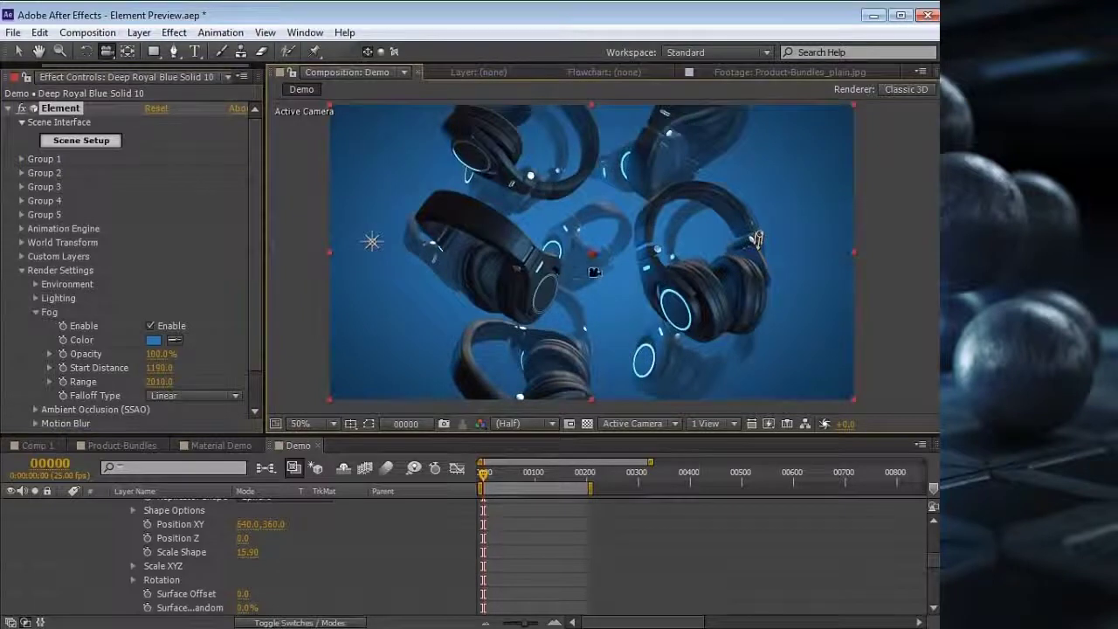
# Set the preview resolution to Full and inspect the fogged headphones from other angles in a maximized view at 100%.
pyautogui.click(524, 425)
pyautogui.click(524, 464)
pyautogui.press('`')
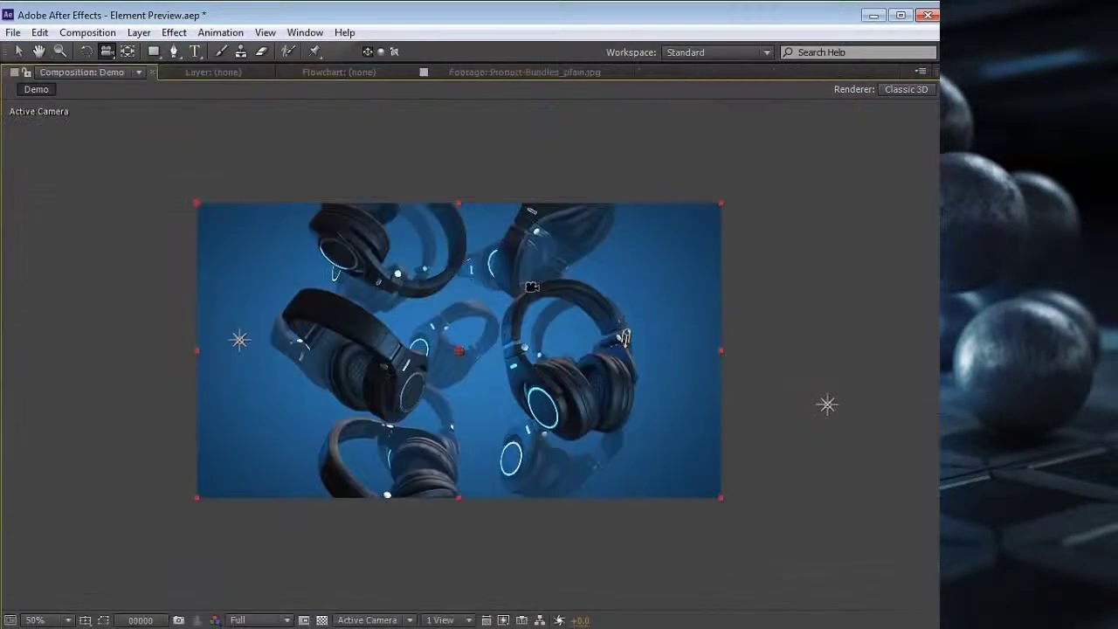
pyautogui.press('.')
pyautogui.moveTo(349, 376); pyautogui.dragTo(408, 369)
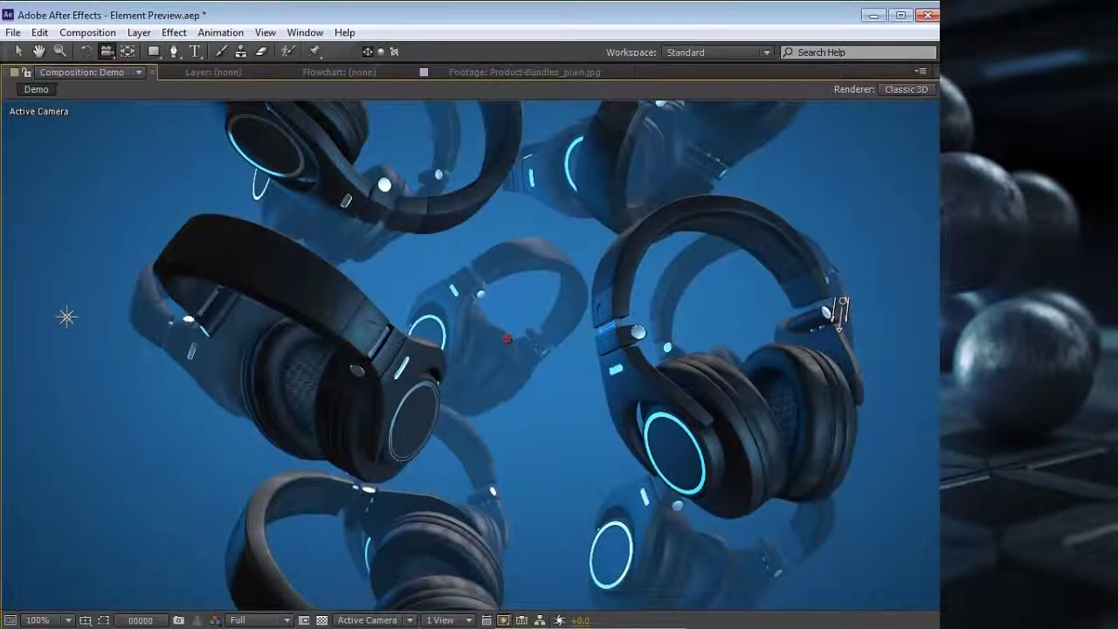
pyautogui.moveTo(279, 356); pyautogui.dragTo(596, 420)
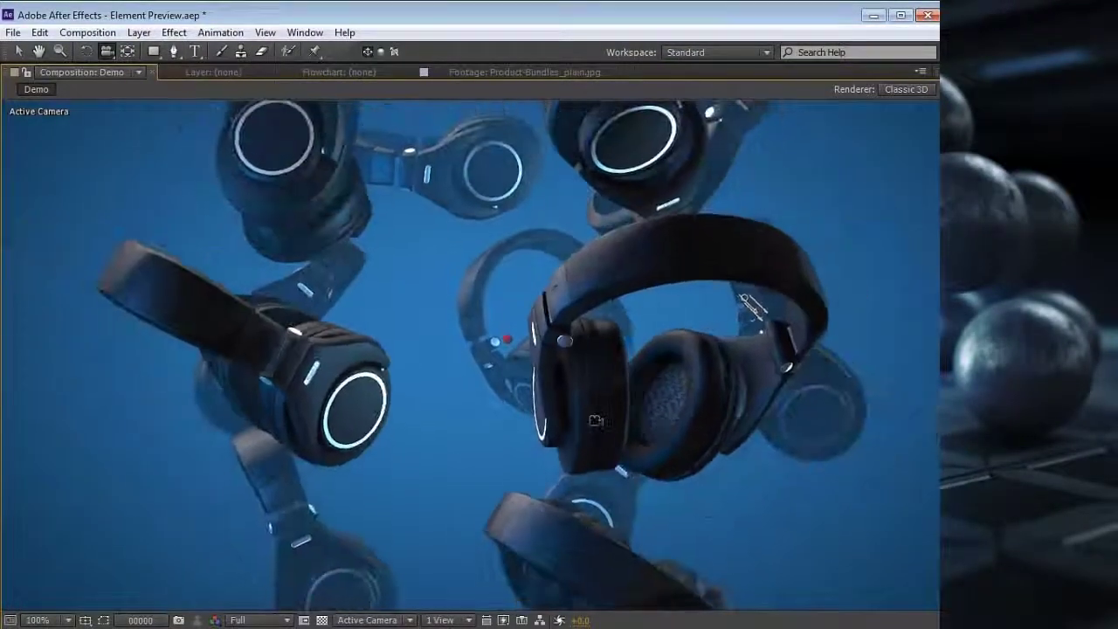
pyautogui.click(504, 620)
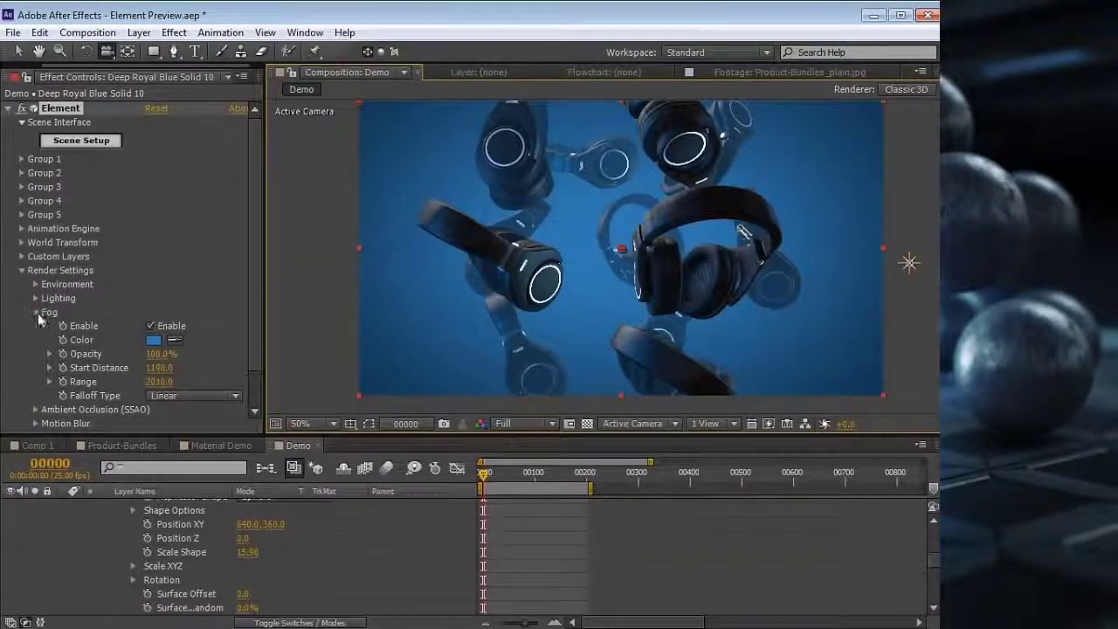
pyautogui.click(36, 312)
# Set starting keyframes for Camera 1's Point of Interest and Position at frame 0.
pyautogui.scroll(5, 184, 523)
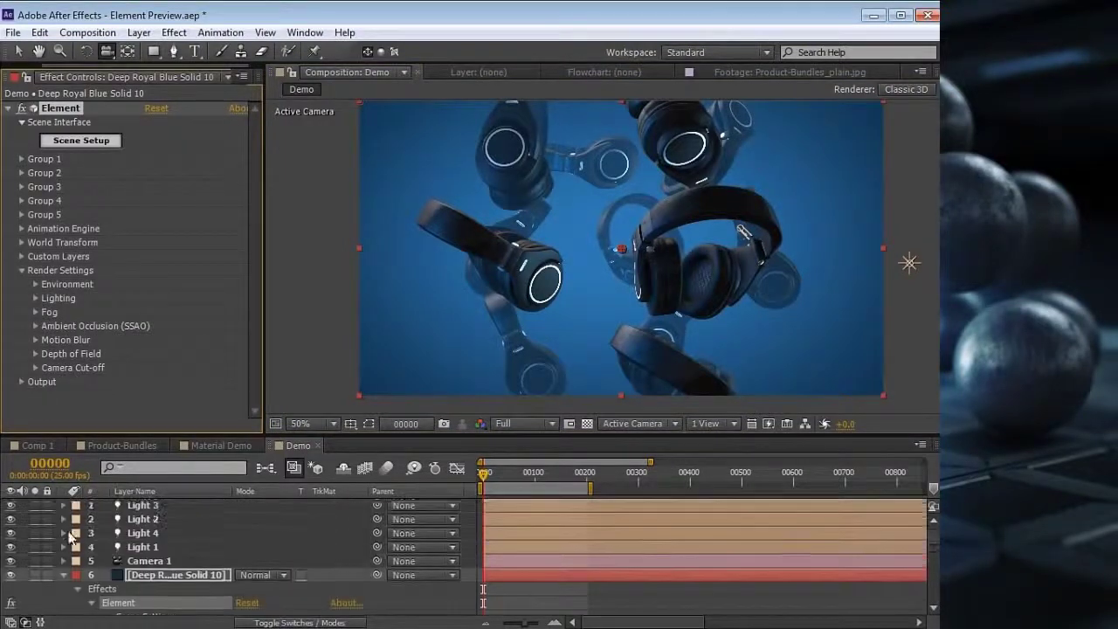
pyautogui.click(63, 575)
pyautogui.click(158, 561)
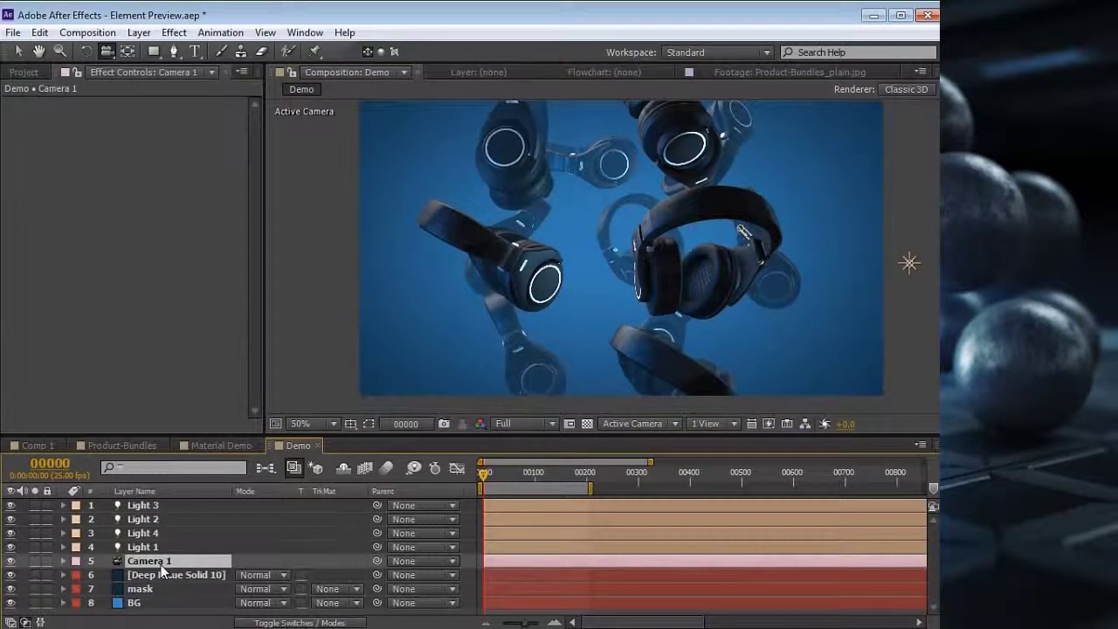
pyautogui.press('a')
pyautogui.hotkey('shift', 'p')
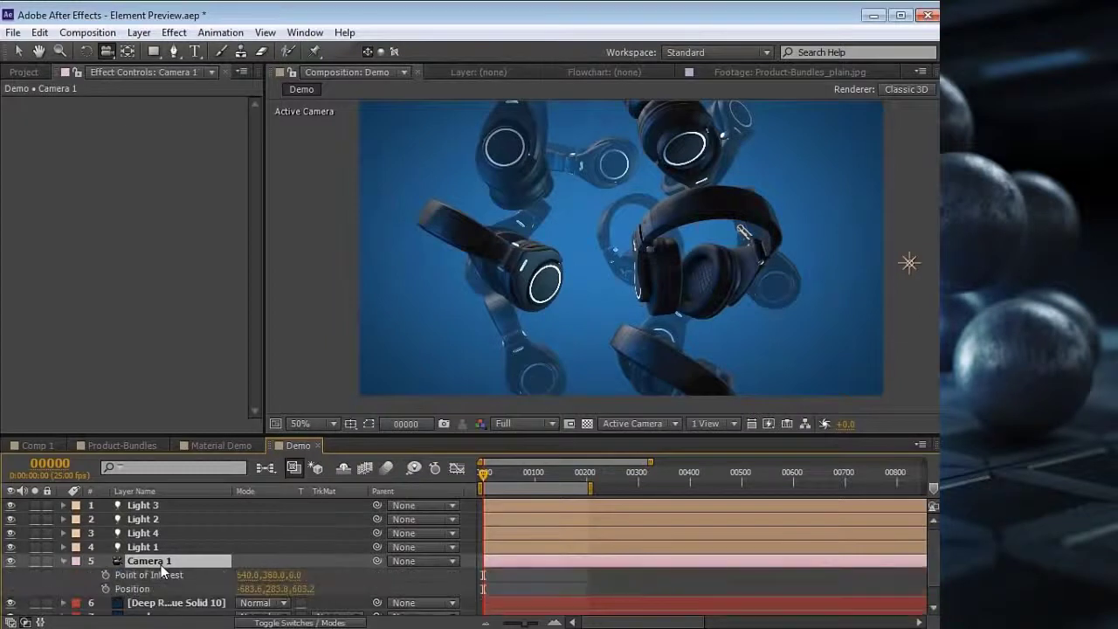
pyautogui.click(105, 575)
pyautogui.click(105, 589)
# Orbit the camera around the headphones at frame 43 to keyframe its new position, and shift that keyframe a few frames forward.
pyautogui.moveTo(534, 477); pyautogui.dragTo(505, 486)
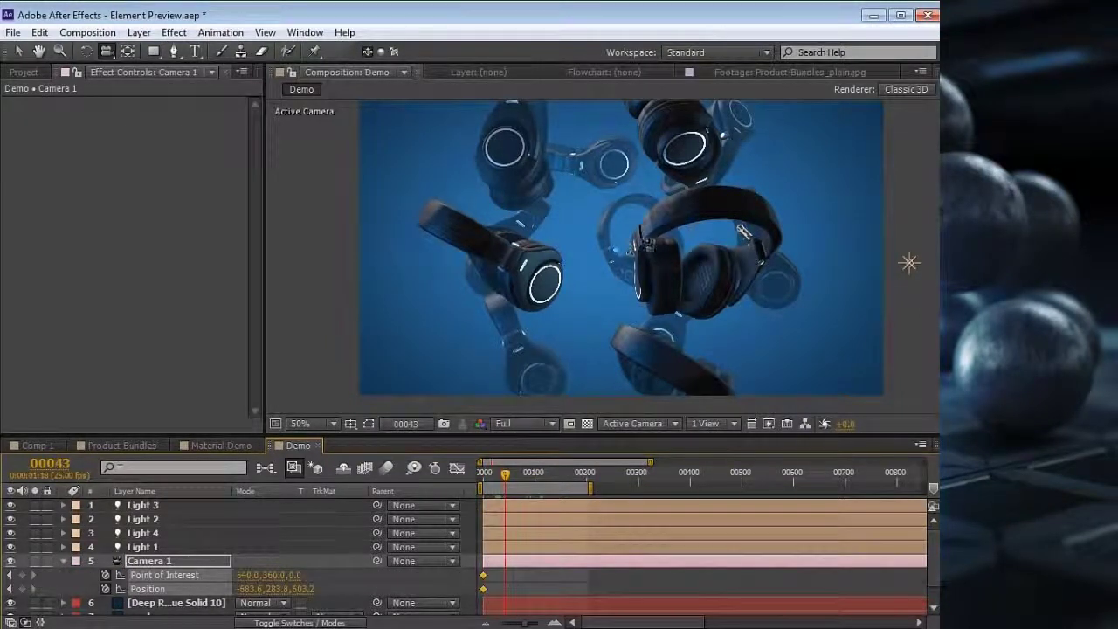
pyautogui.moveTo(677, 231); pyautogui.dragTo(550, 225)
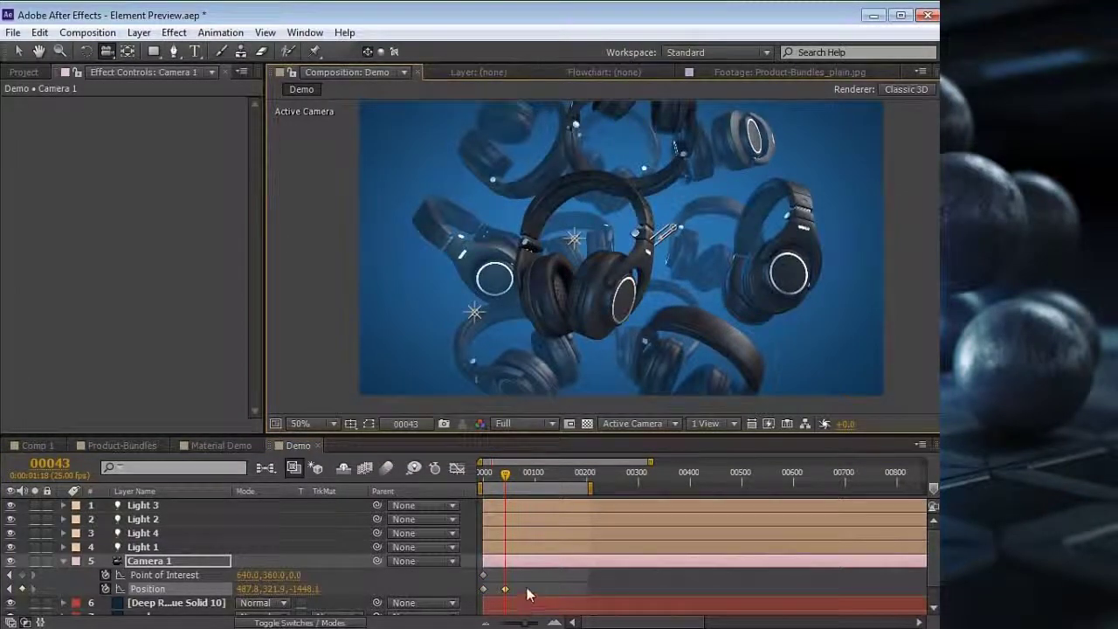
pyautogui.hotkey('ctrl', 'z')
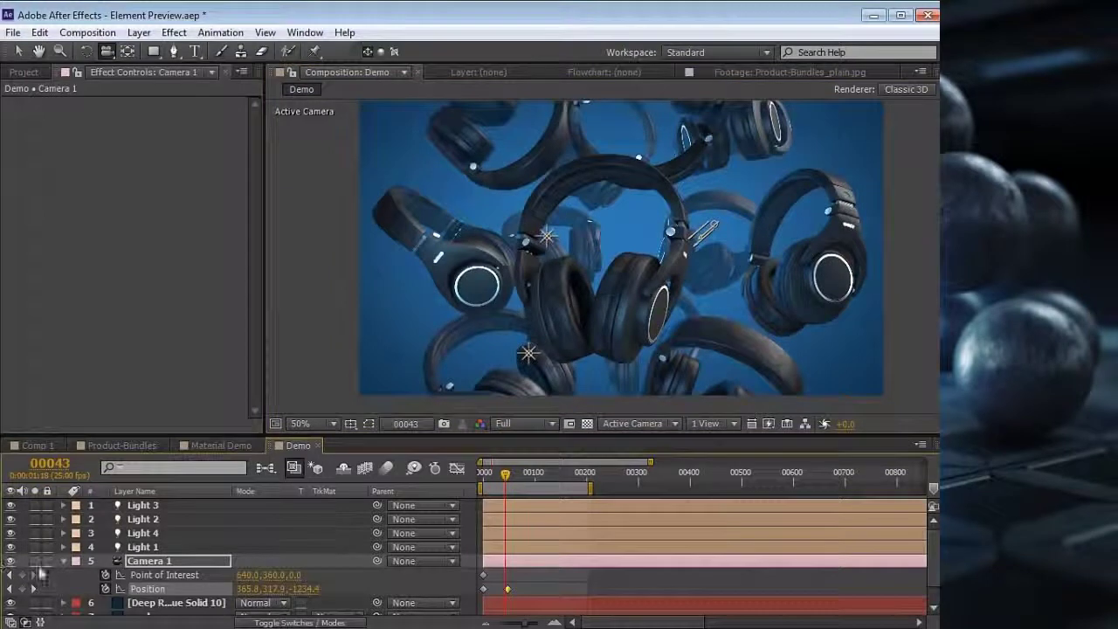
# Enable motion blur for the Element solid layer and for the whole composition.
pyautogui.click(63, 561)
pyautogui.click(157, 574)
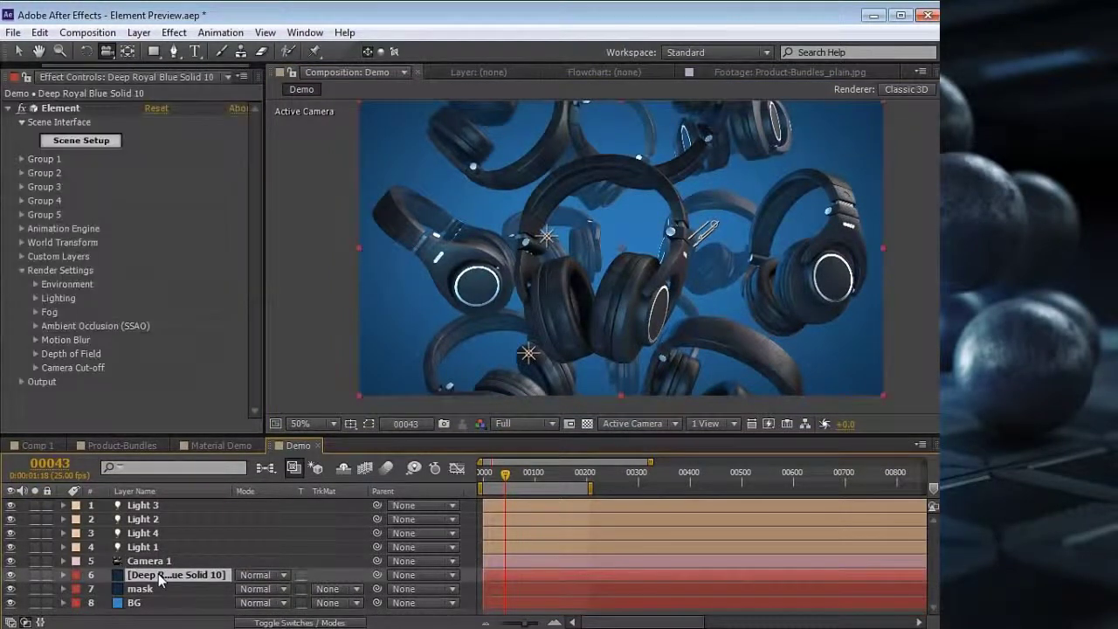
pyautogui.press('F4')
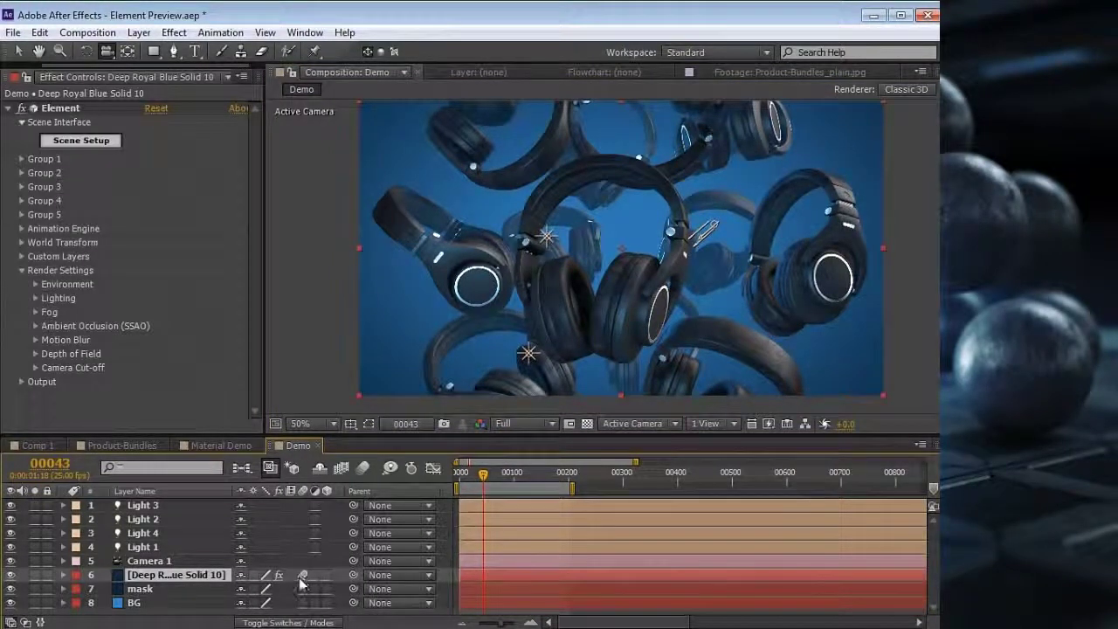
pyautogui.click(363, 469)
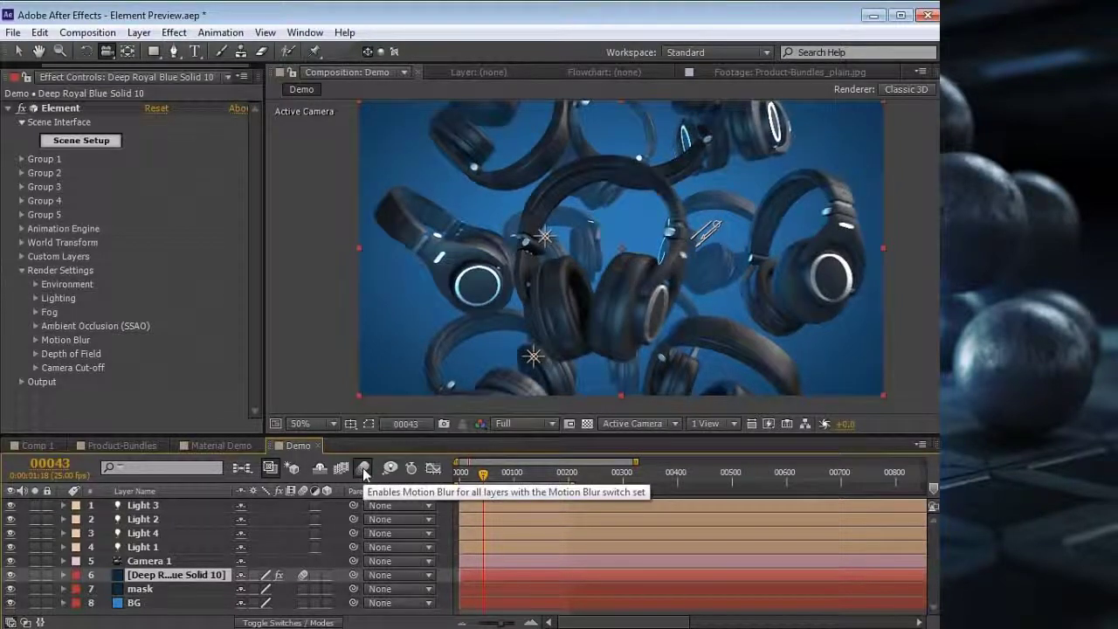
# Preview the motion-blurred camera animation from frame 0.
pyautogui.press('=')
pyautogui.moveTo(506, 476); pyautogui.dragTo(459, 485)
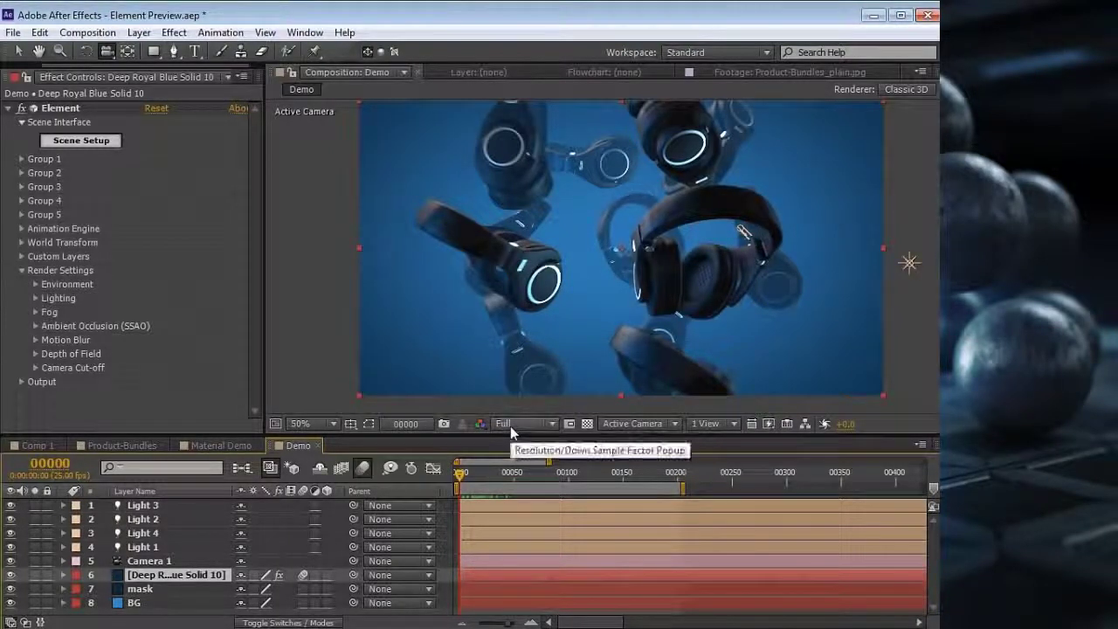
pyautogui.click(40, 32)
pyautogui.moveTo(249, 354)
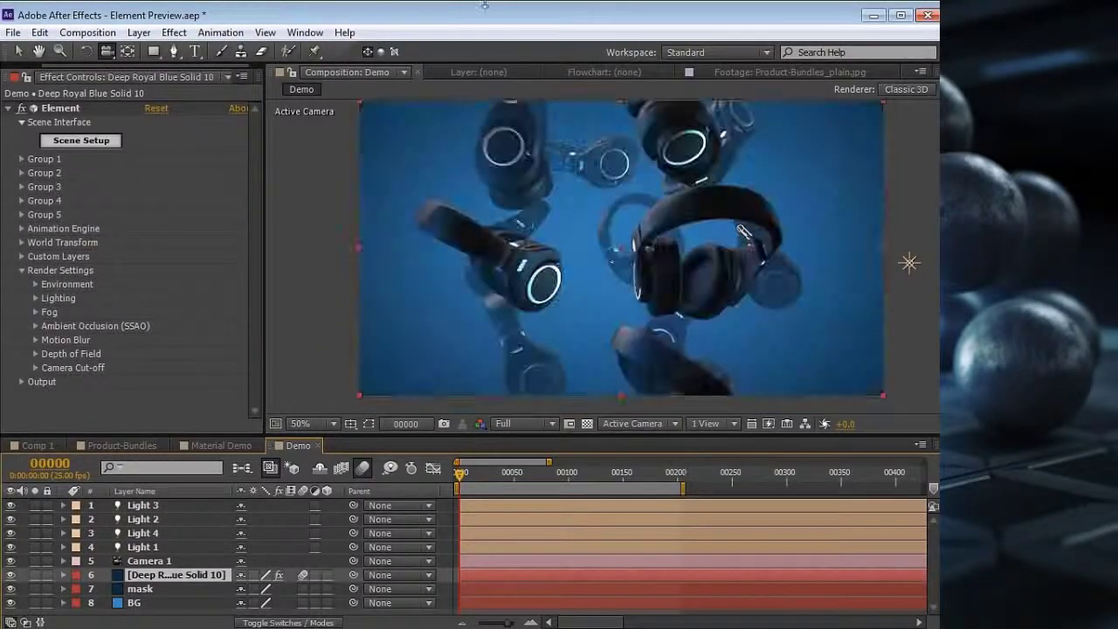
pyautogui.press('KP_0')
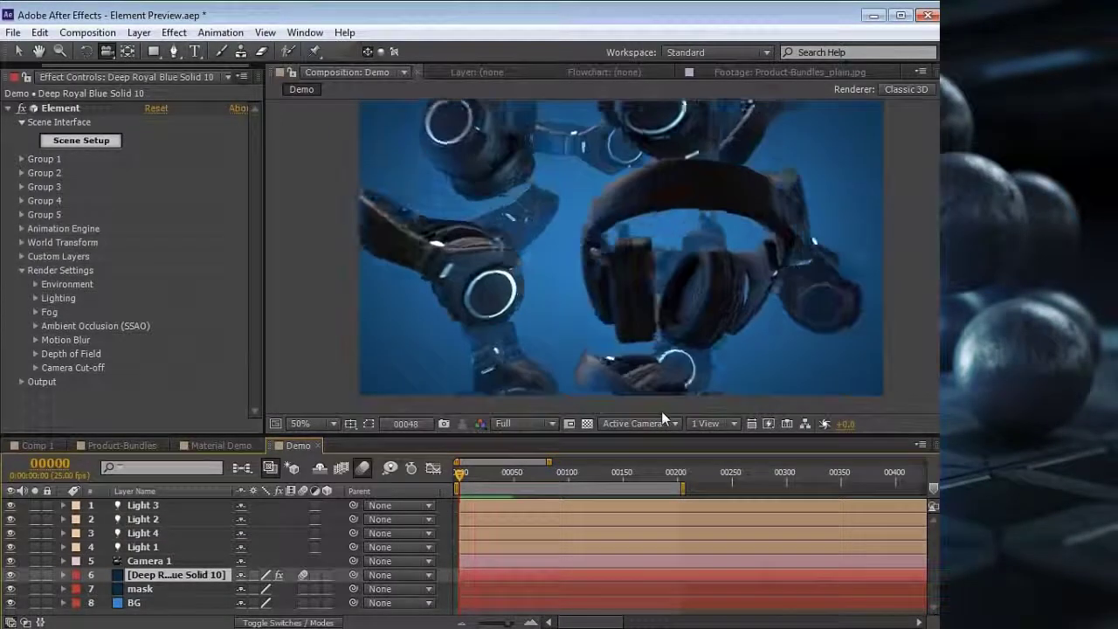
pyautogui.press('space')
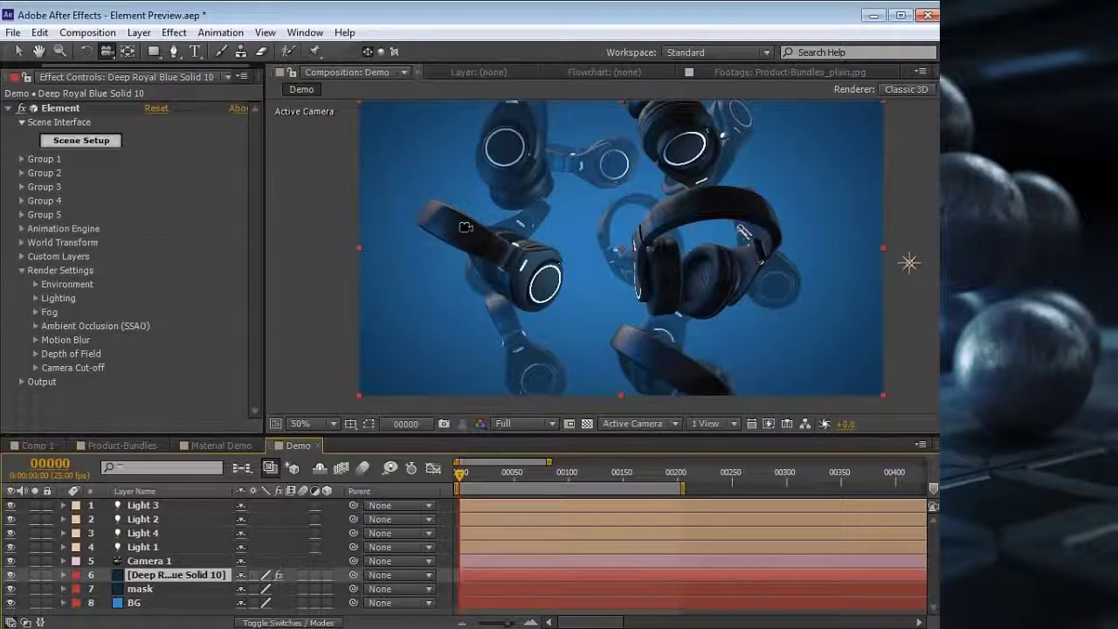
# Set the Depth of Field mode in Element's render settings to Continuous Blur while viewing the headphones at 100%.
pyautogui.scroll(1, 466, 218)
pyautogui.press('space')
pyautogui.moveTo(609, 237); pyautogui.dragTo(577, 250)
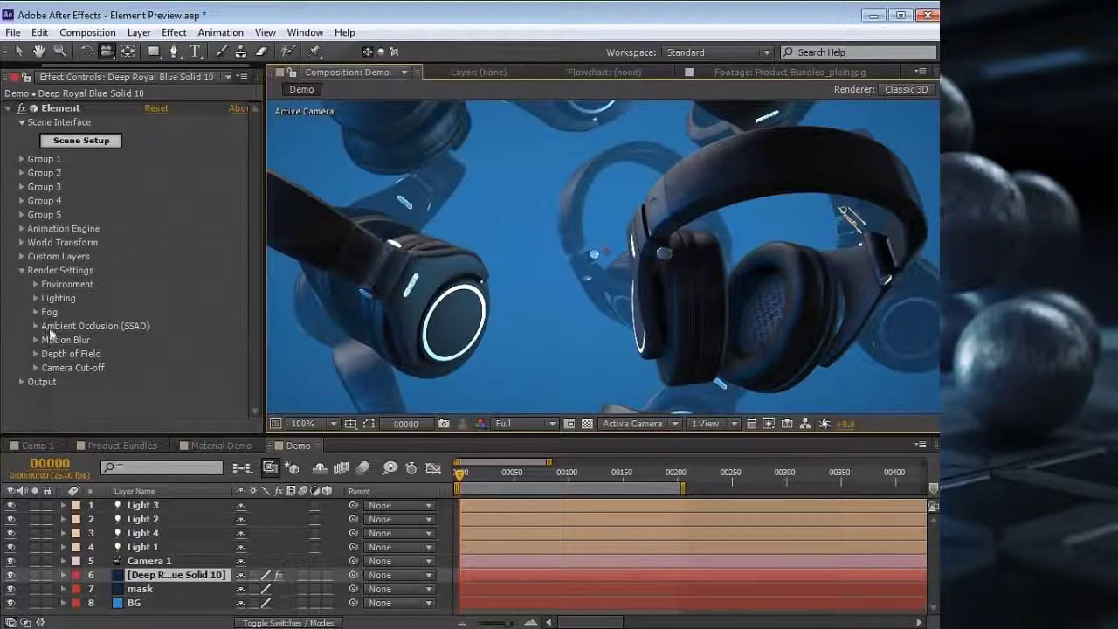
pyautogui.click(36, 354)
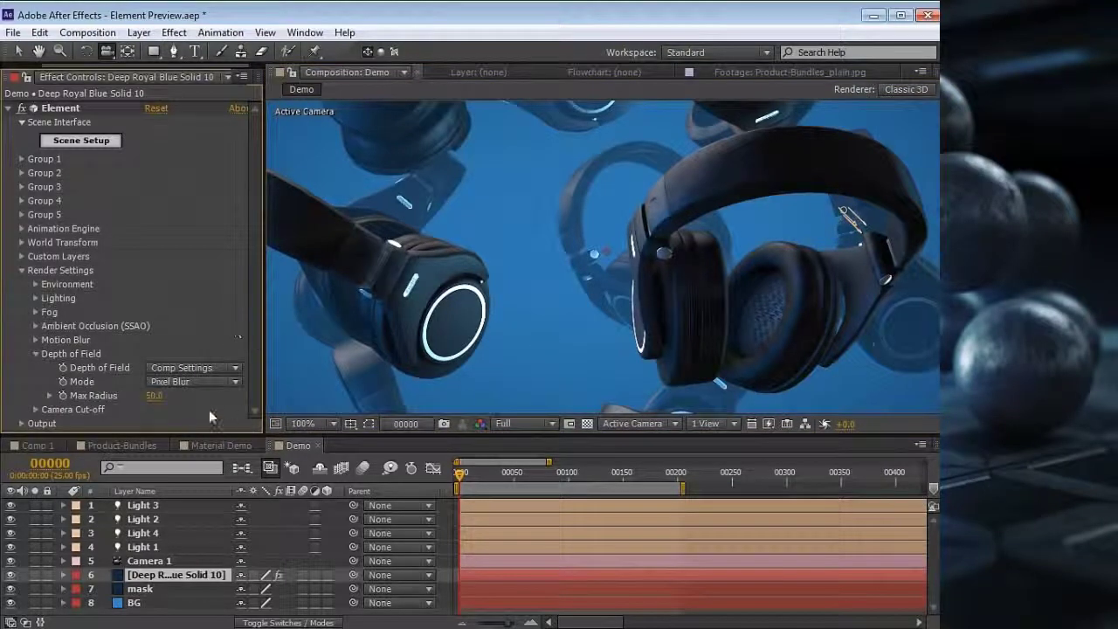
pyautogui.click(194, 382)
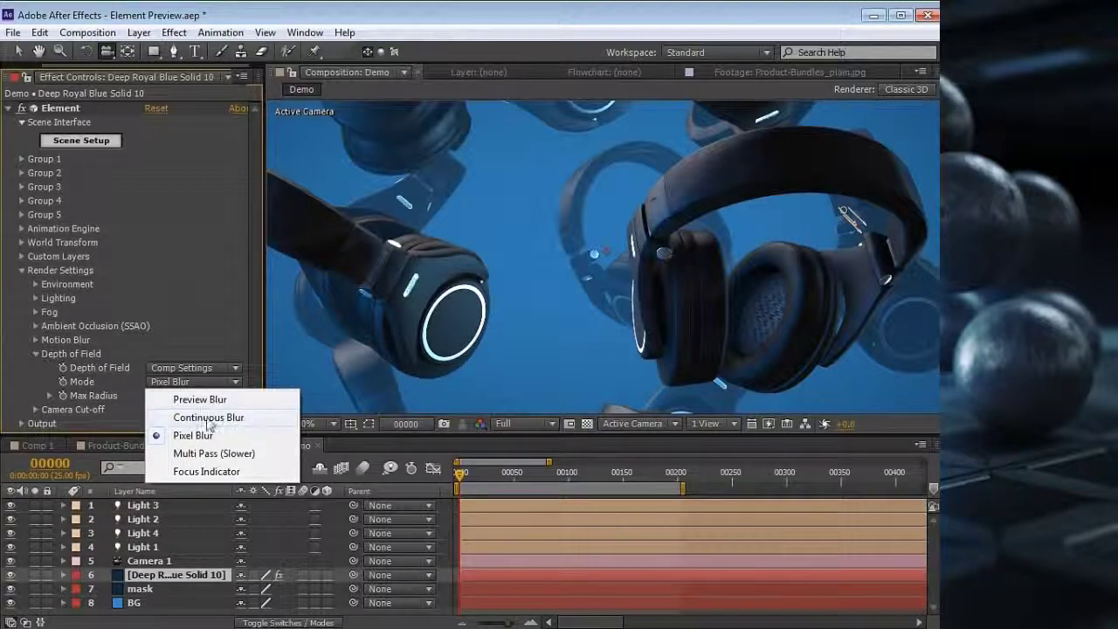
pyautogui.click(208, 418)
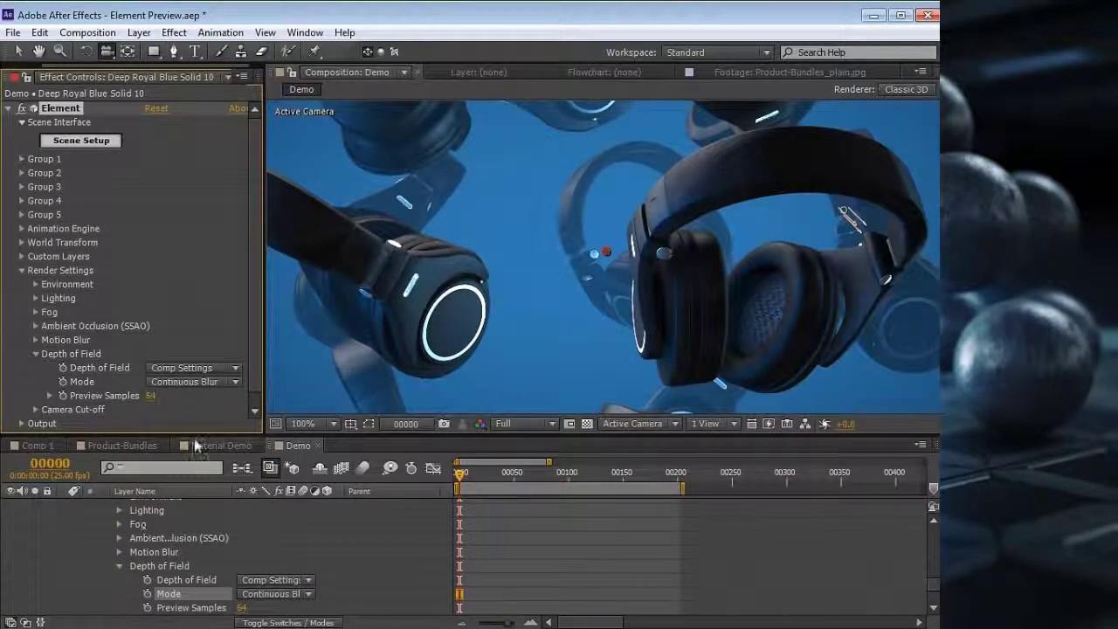
# Show the camera options of Camera 1 and turn its Depth of Field on.
pyautogui.moveTo(194, 436); pyautogui.dragTo(194, 371)
pyautogui.scroll(10, 74, 477)
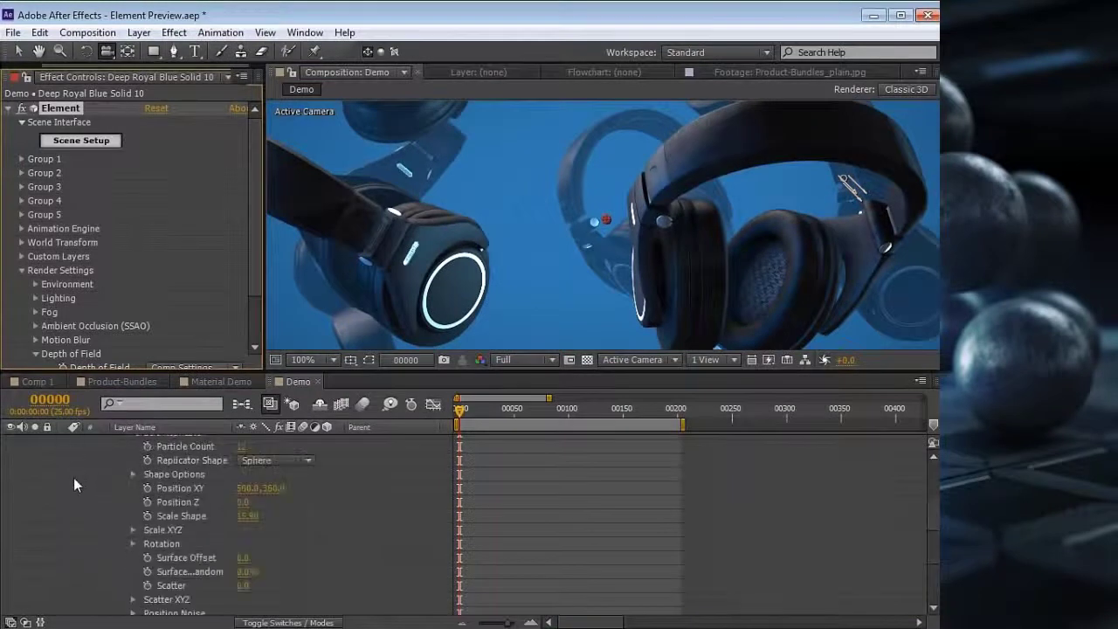
pyautogui.click(63, 511)
pyautogui.click(187, 501)
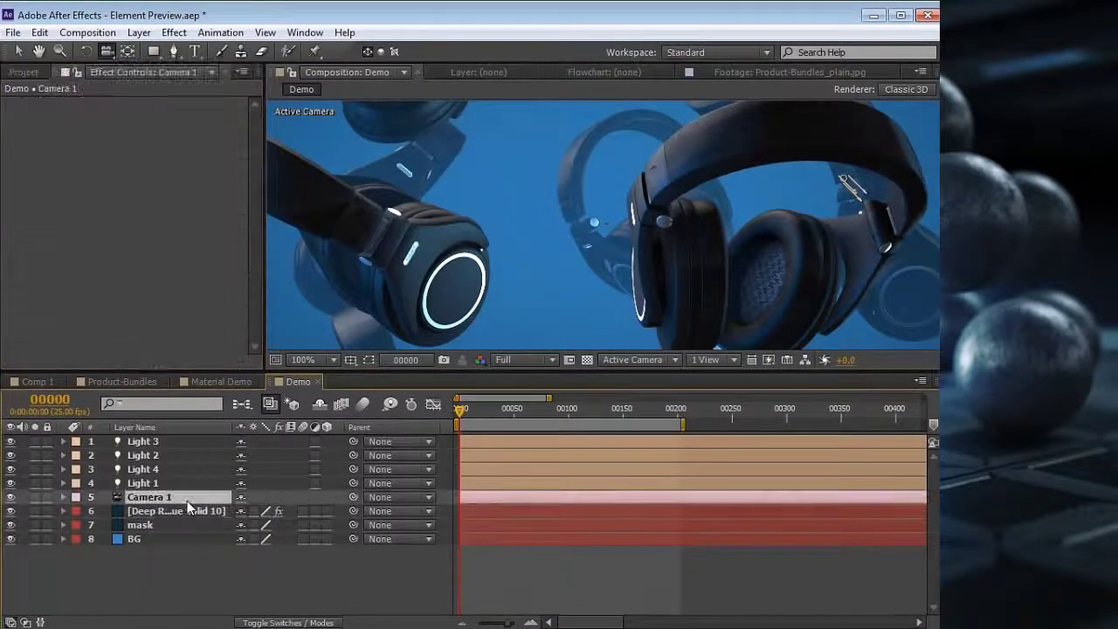
pyautogui.press('a')
pyautogui.press('a')
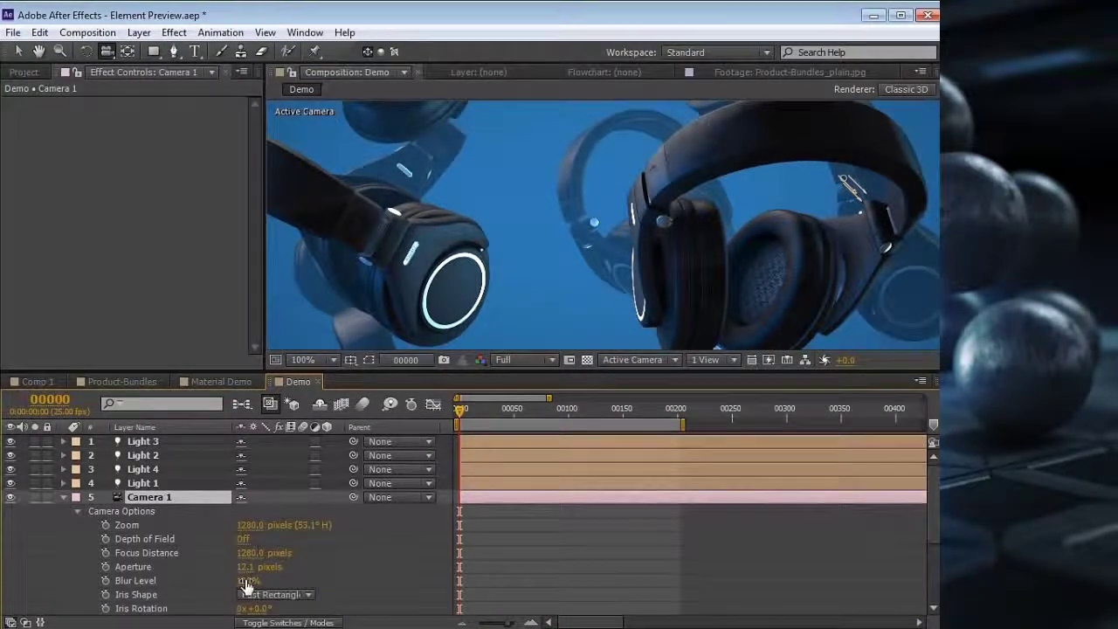
pyautogui.moveTo(245, 581); pyautogui.dragTo(226, 580)
pyautogui.click(246, 540)
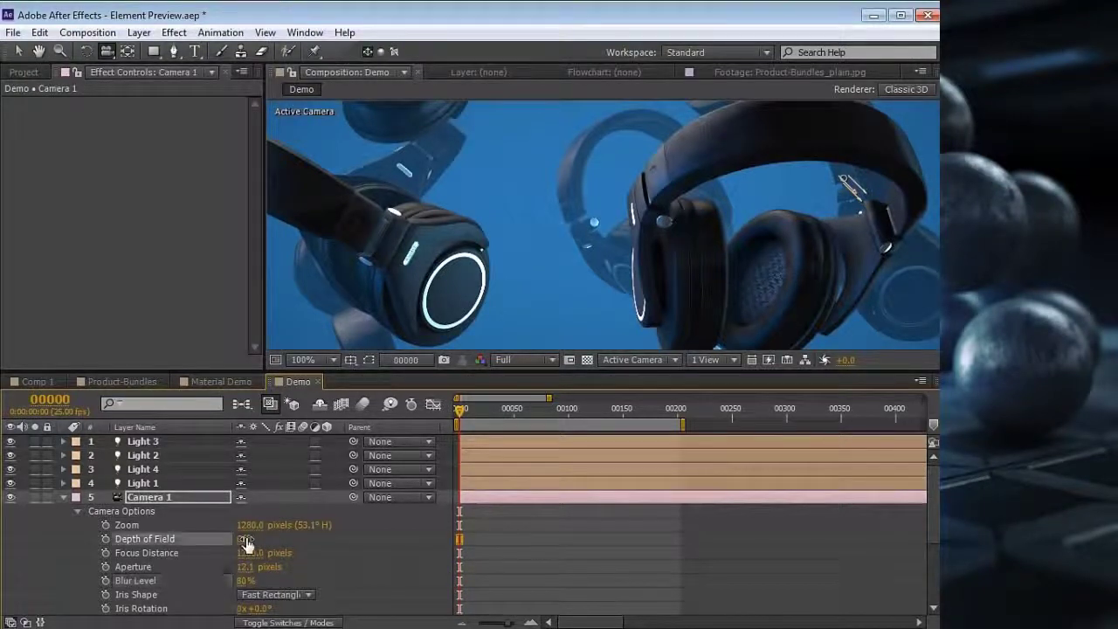
# Raise Camera 1's Blur Level to 621% and orbit the camera slightly around the headphones.
pyautogui.moveTo(246, 581); pyautogui.dragTo(662, 551)
pyautogui.scroll(-1, 489, 240)
pyautogui.scroll(1, 526, 271)
pyautogui.moveTo(688, 263)
pyautogui.mouseDown()
pyautogui.moveTo(585, 258)
pyautogui.moveTo(679, 258)
pyautogui.mouseUp()
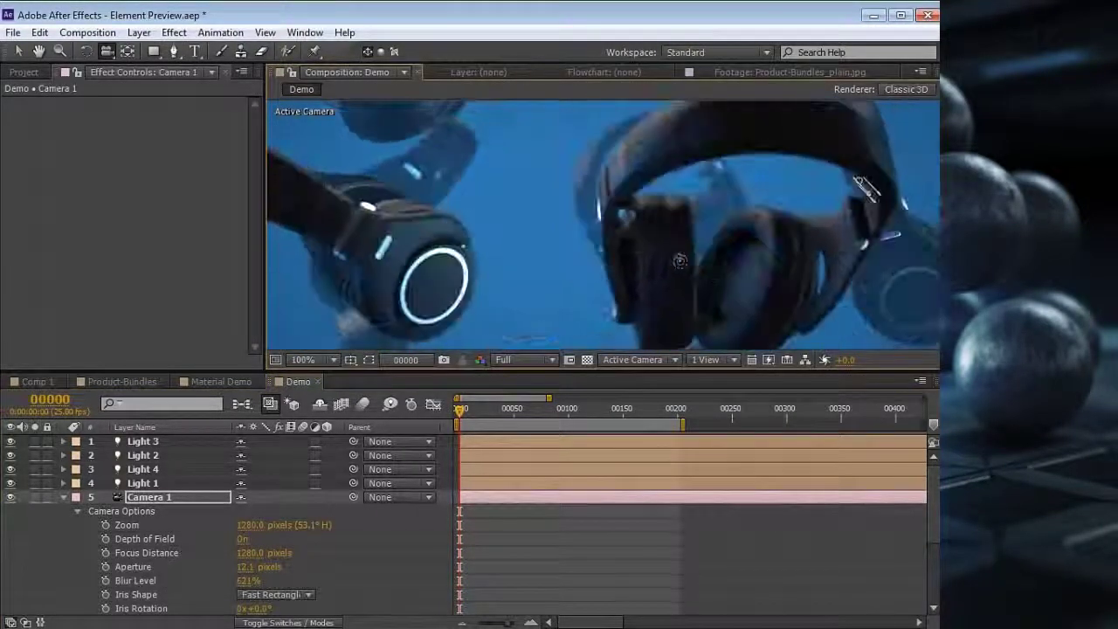
# Set the Preview Samples of Element's Depth of Field to 400 on the Deep Royal Blue Solid layer.
pyautogui.click(65, 497)
pyautogui.click(156, 510)
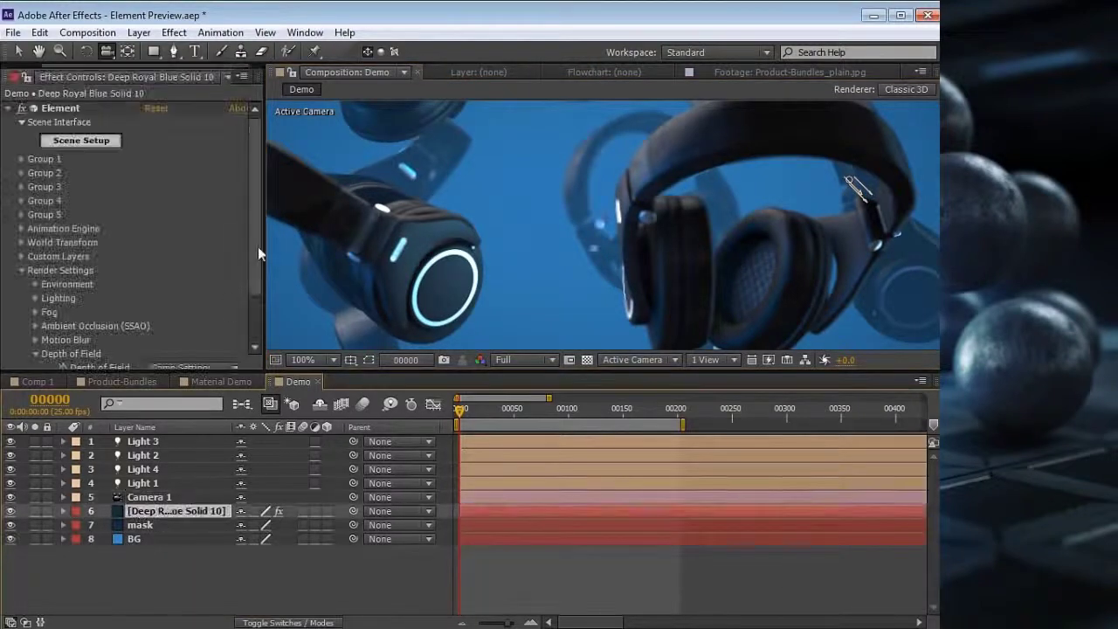
pyautogui.scroll(-2, 258, 262)
pyautogui.click(152, 335)
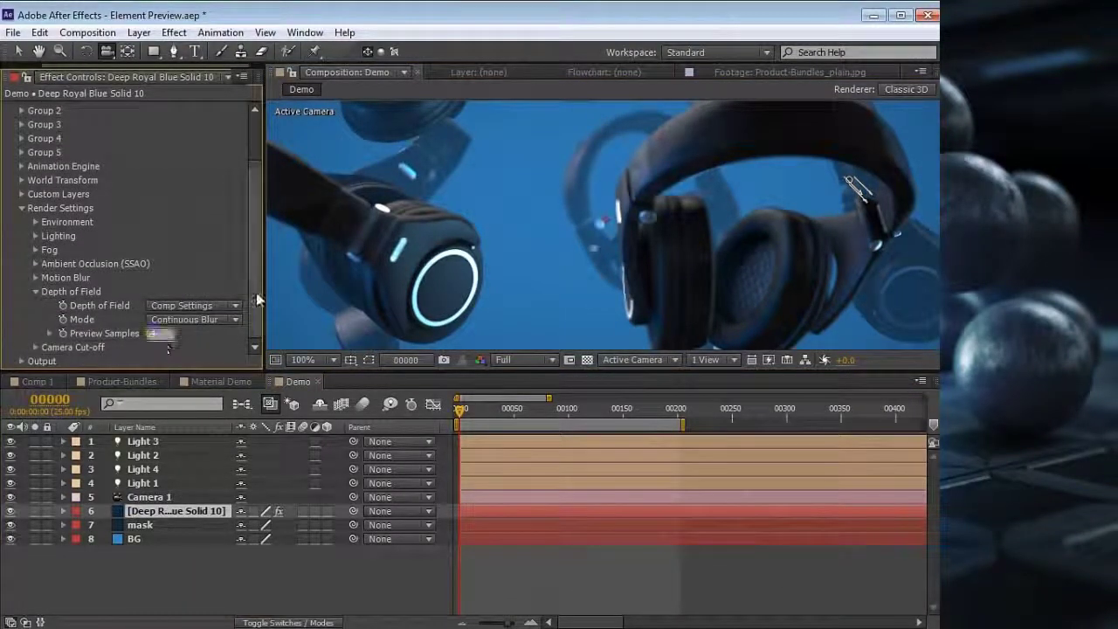
pyautogui.press('BackSpace')
pyautogui.write('400')
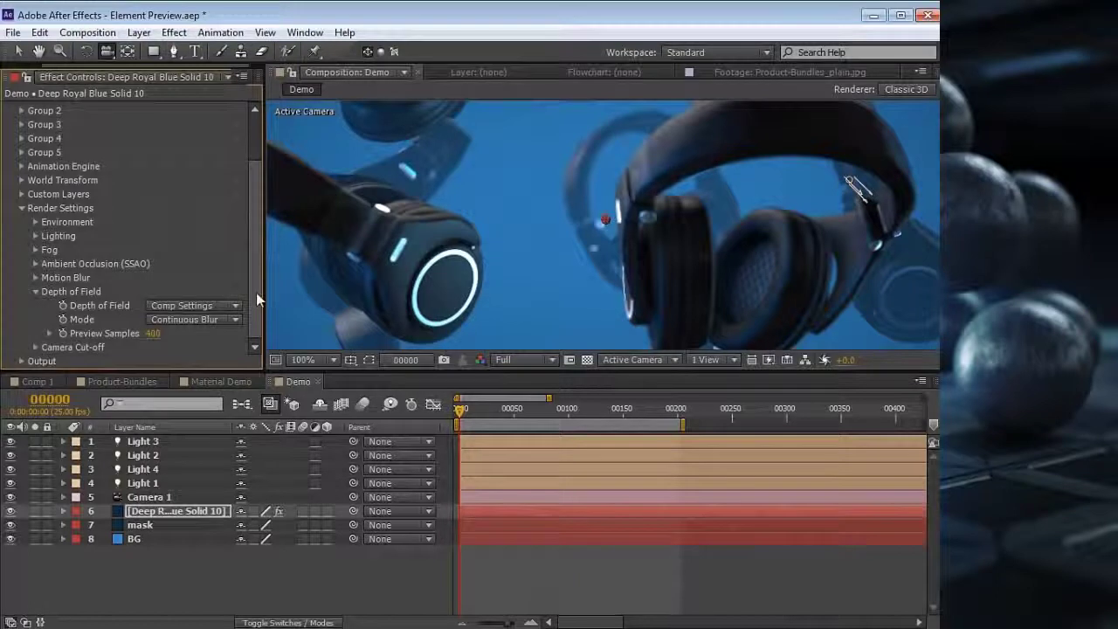
pyautogui.press('Return')
# Set Camera 1's Aperture to 34.1 pixels and orbit the camera around the headphones in the maximized composition view.
pyautogui.click(147, 499)
pyautogui.press('a')
pyautogui.press('a')
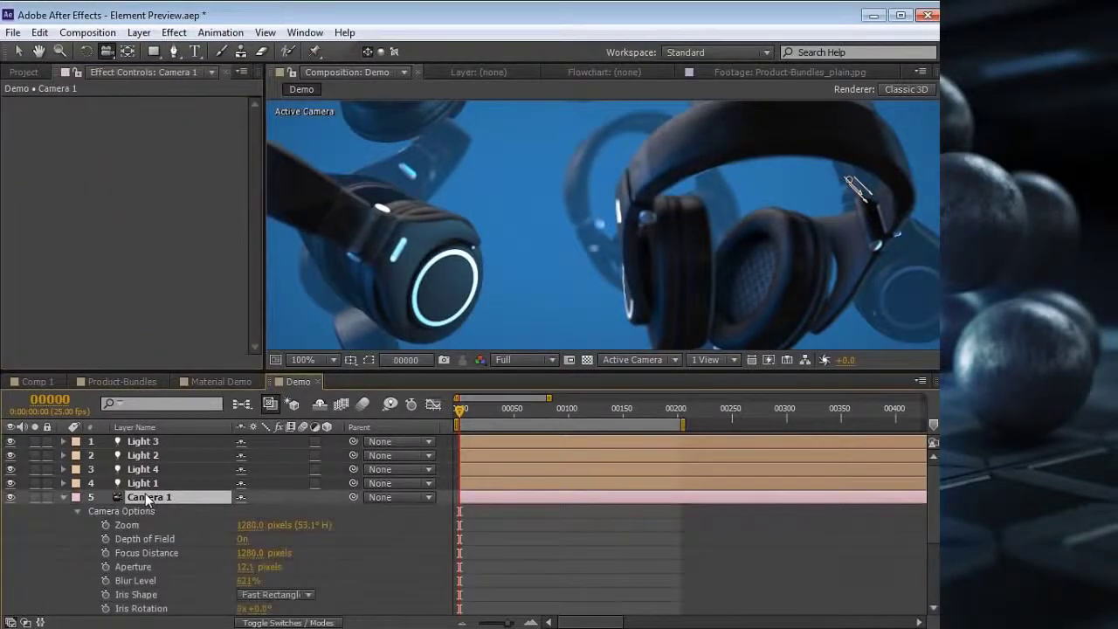
pyautogui.moveTo(248, 572); pyautogui.dragTo(264, 566)
pyautogui.press('`')
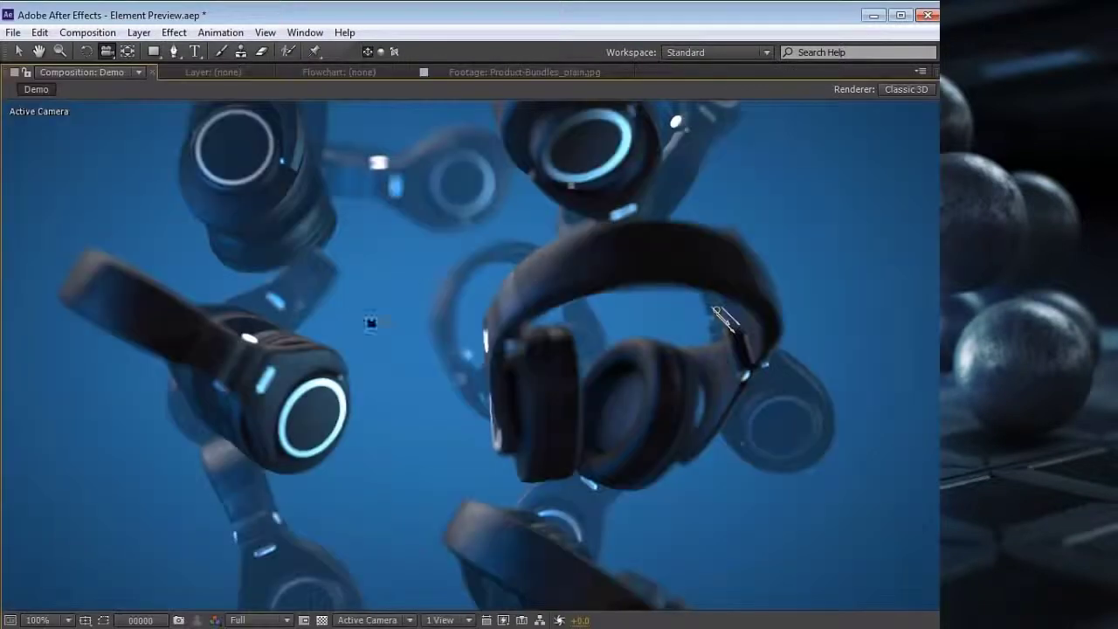
pyautogui.moveTo(722, 316)
pyautogui.mouseDown()
pyautogui.moveTo(387, 280)
pyautogui.moveTo(594, 312)
pyautogui.moveTo(702, 317)
pyautogui.moveTo(722, 306)
pyautogui.moveTo(811, 347)
pyautogui.moveTo(719, 350)
pyautogui.moveTo(774, 312)
pyautogui.moveTo(716, 306)
pyautogui.mouseUp()
pyautogui.moveTo(717, 352); pyautogui.dragTo(716, 351)
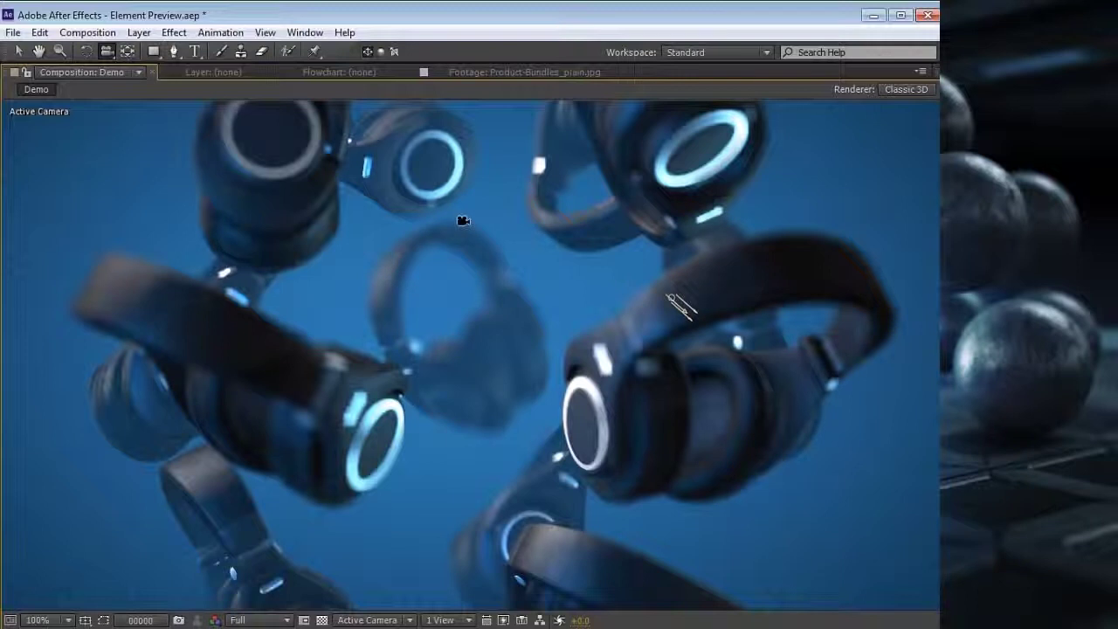
pyautogui.moveTo(420, 292)
pyautogui.mouseDown()
pyautogui.moveTo(429, 287)
pyautogui.moveTo(407, 295)
pyautogui.mouseUp()
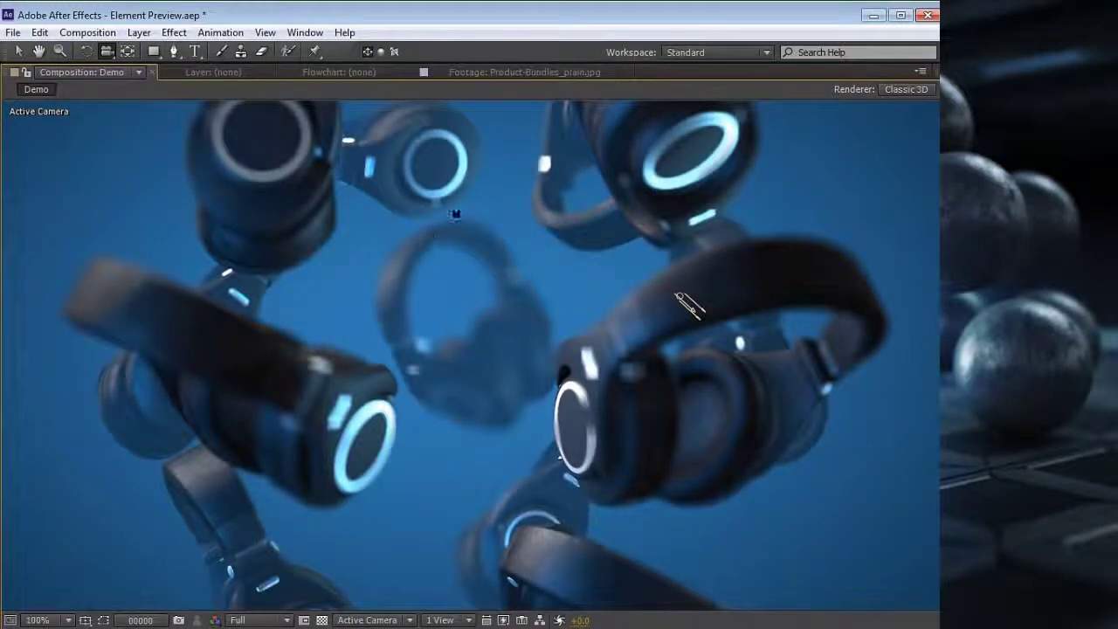
pyautogui.press('`')
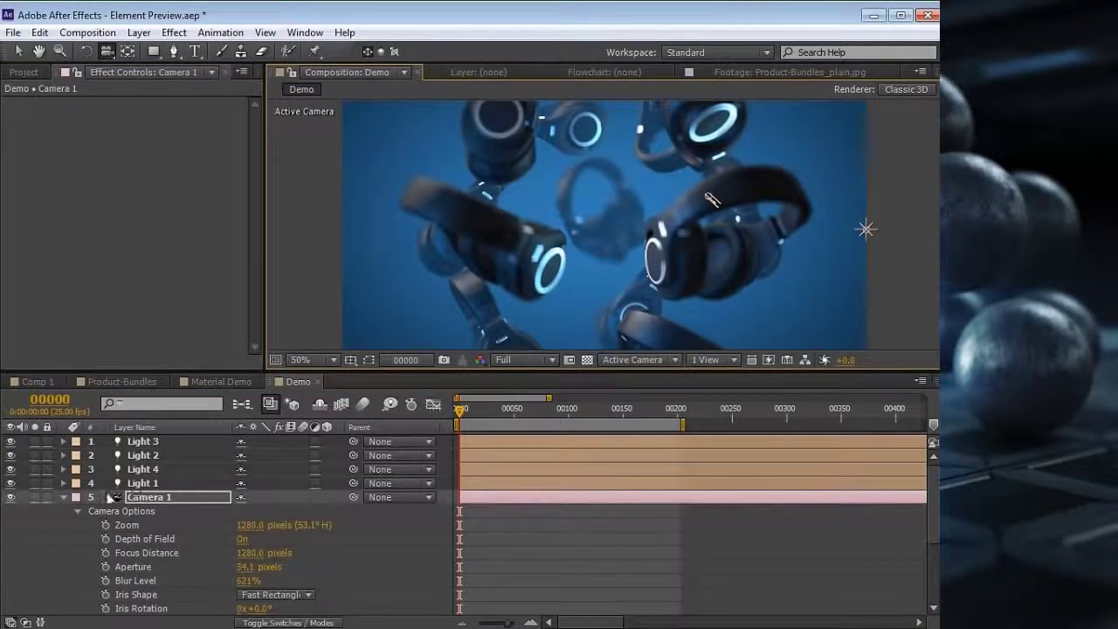
# Change the Depth of Field mode in Element's render settings to Pixel Blur.
pyautogui.click(64, 498)
pyautogui.click(164, 514)
pyautogui.scroll(-3, 131, 244)
pyautogui.click(198, 319)
pyautogui.click(193, 373)
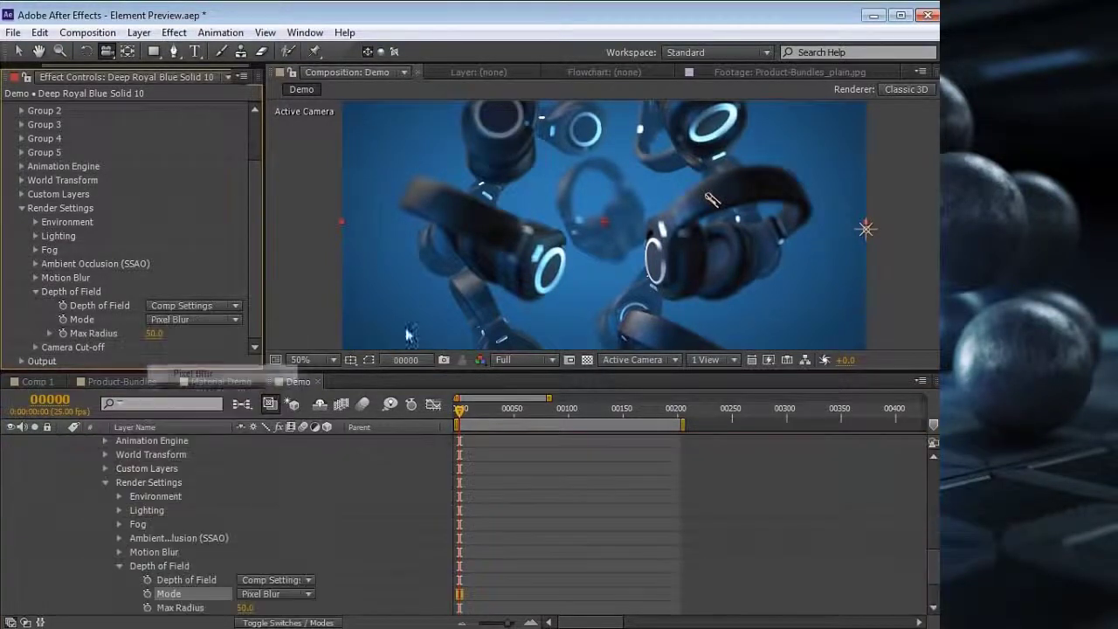
pyautogui.scroll(10, 300, 483)
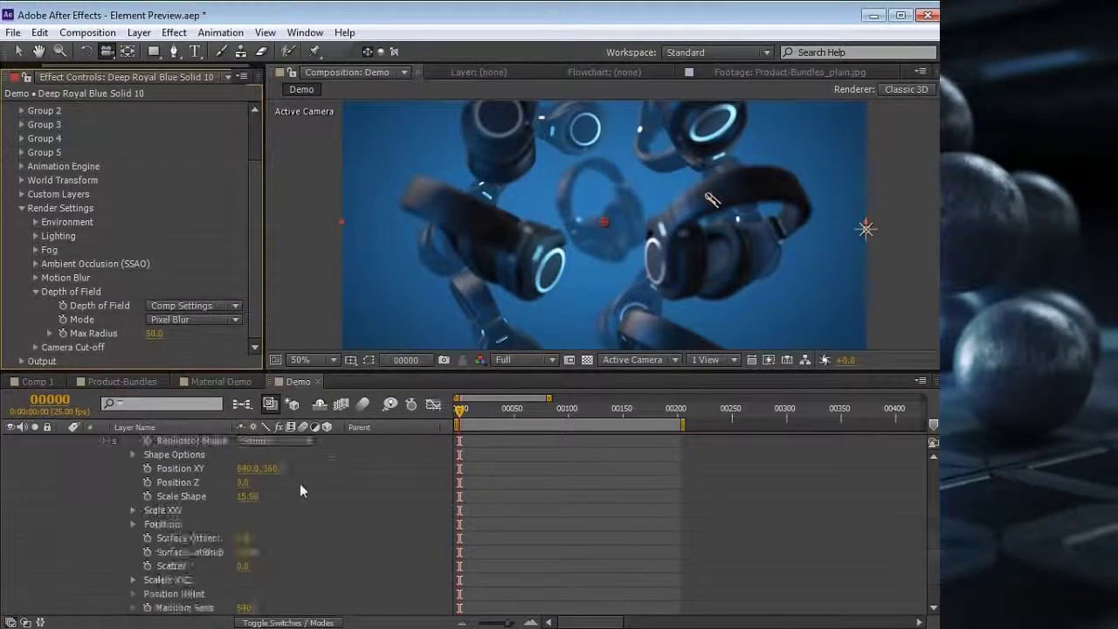
# Orbit Camera 1 around the headphones in the enlarged composition view to examine the pixel blur.
pyautogui.click(175, 498)
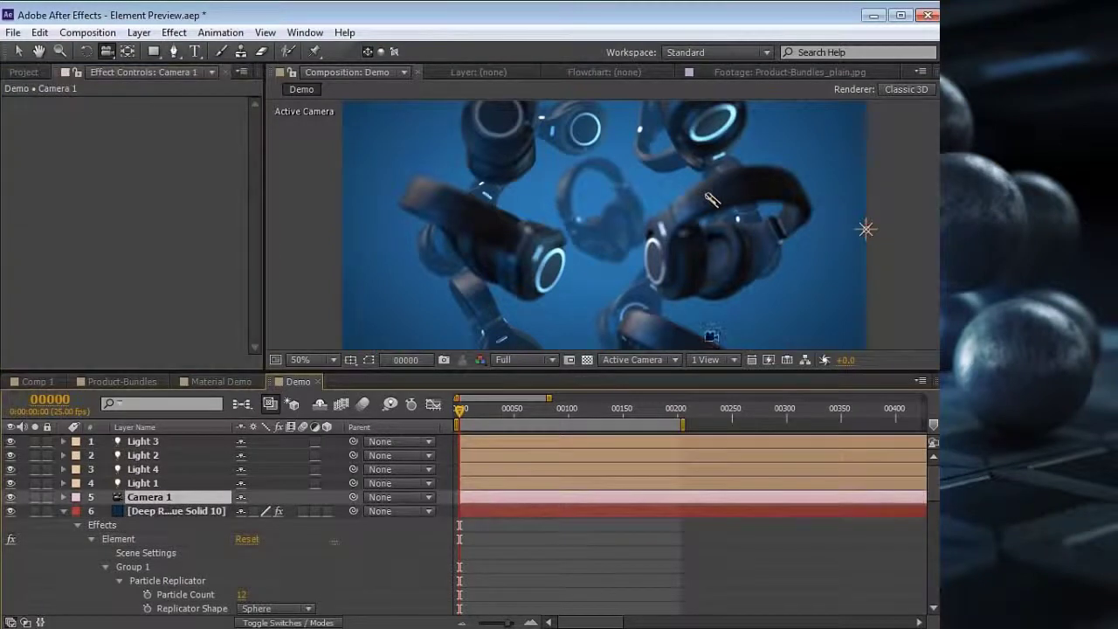
pyautogui.scroll(2, 581, 238)
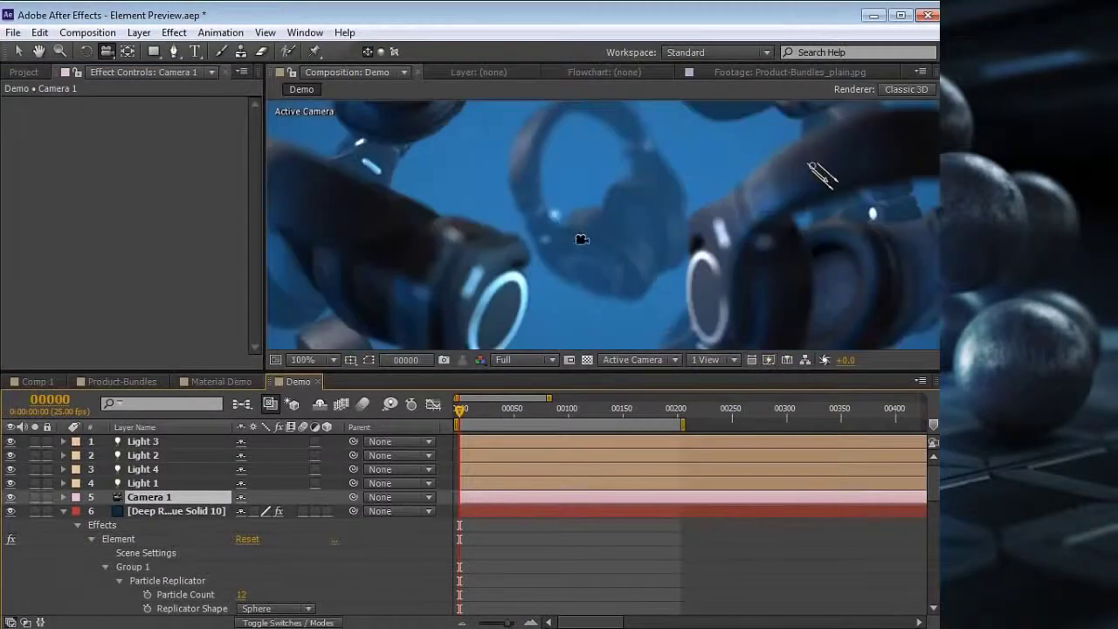
pyautogui.press('`')
pyautogui.moveTo(542, 356); pyautogui.dragTo(400, 356)
pyautogui.press('`')
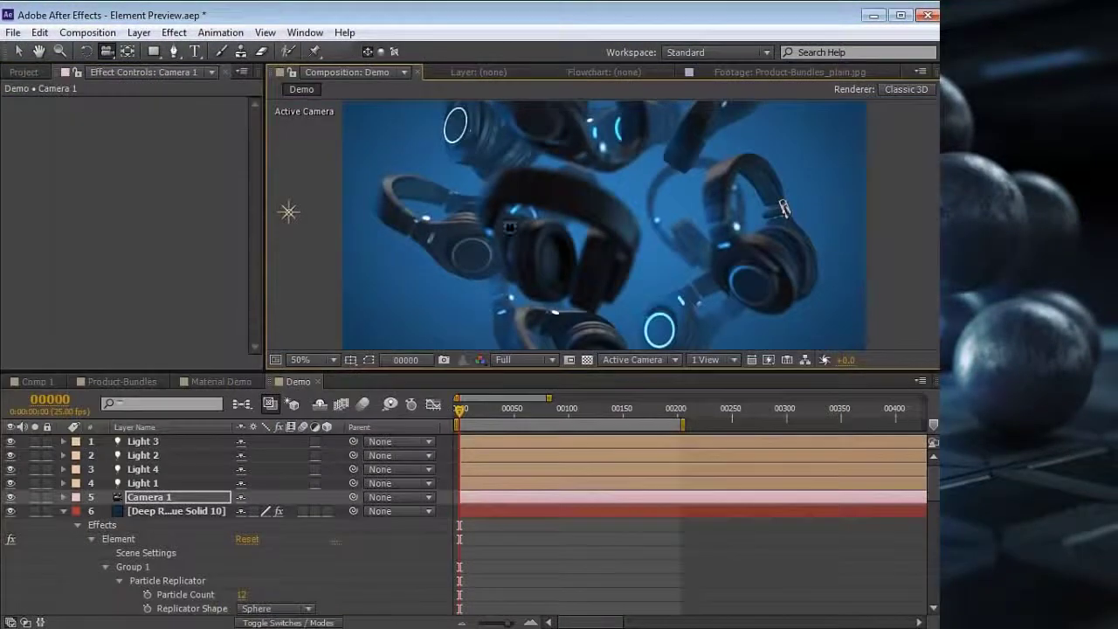
# Switch the composition's fast previews to Adaptive Resolution and orbit the camera back around the headphones.
pyautogui.click(769, 359)
pyautogui.click(802, 398)
pyautogui.moveTo(449, 254); pyautogui.dragTo(554, 291)
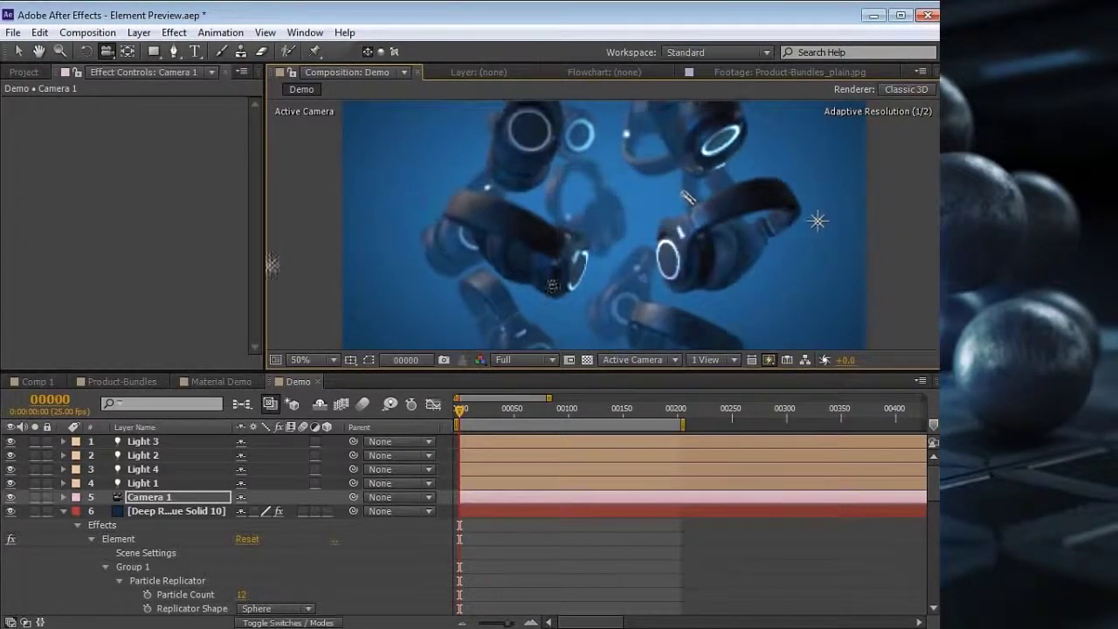
pyautogui.press('`')
pyautogui.moveTo(494, 346); pyautogui.dragTo(442, 292)
pyautogui.press('`')
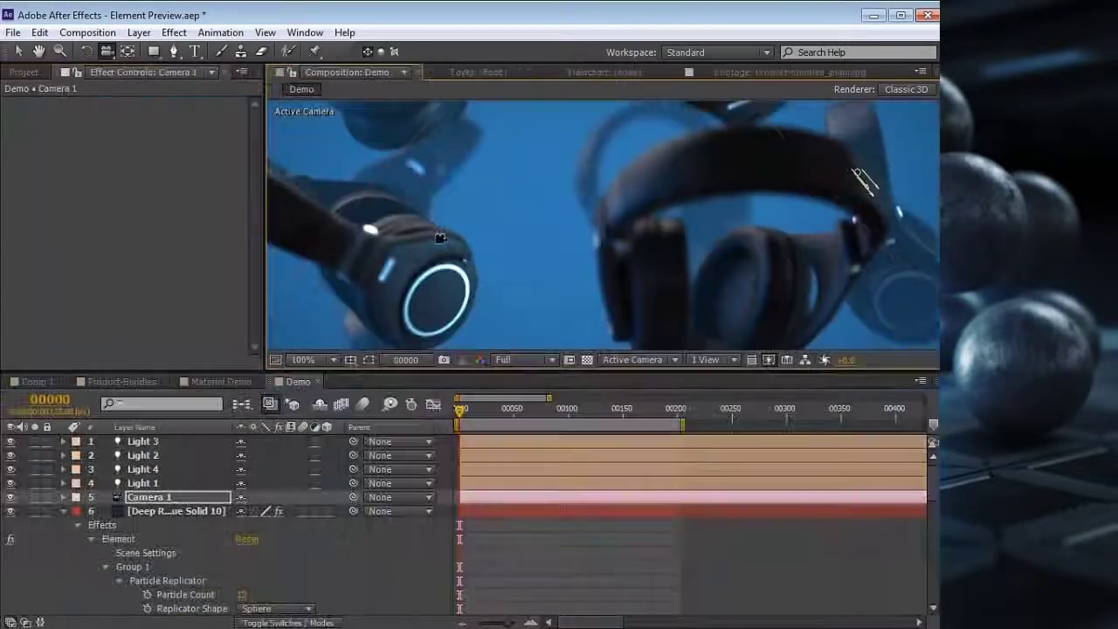
# Set Camera 1's Focus Distance to 1050 pixels and its Aperture to 46.1 pixels.
pyautogui.click(137, 497)
pyautogui.press('a')
pyautogui.press('a')
pyautogui.moveTo(256, 556)
pyautogui.mouseDown()
pyautogui.moveTo(226, 555)
pyautogui.moveTo(243, 556)
pyautogui.moveTo(255, 578)
pyautogui.moveTo(244, 566)
pyautogui.moveTo(253, 563)
pyautogui.mouseUp()
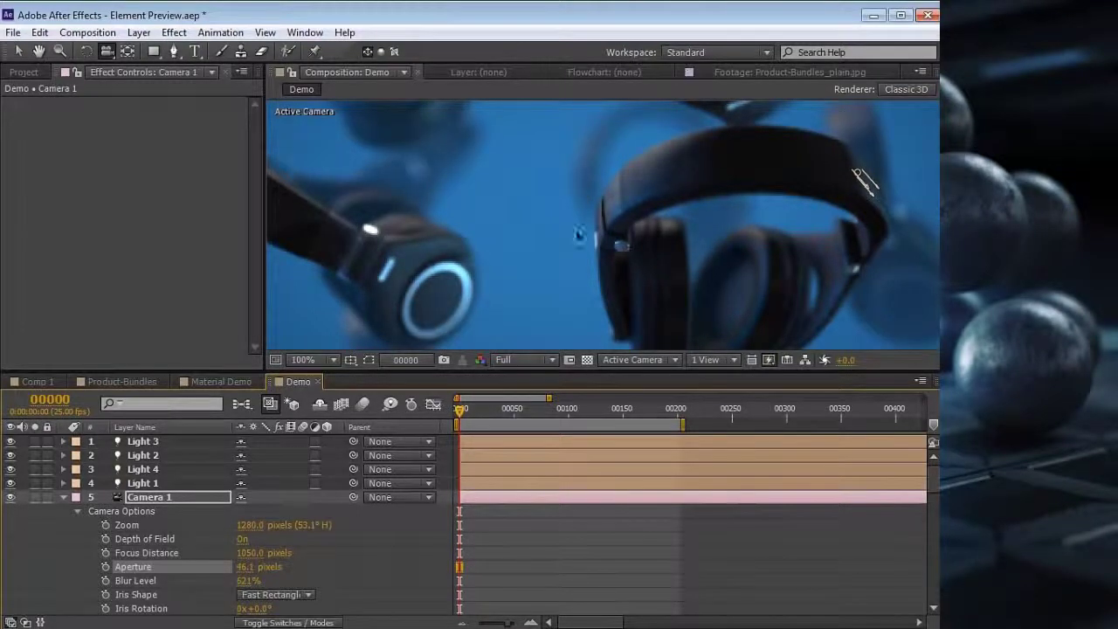
# Orbit the camera to several angles and examine the depth of field on the headphones at 100% and 50% magnification.
pyautogui.press('`')
pyautogui.moveTo(382, 375); pyautogui.dragTo(665, 367)
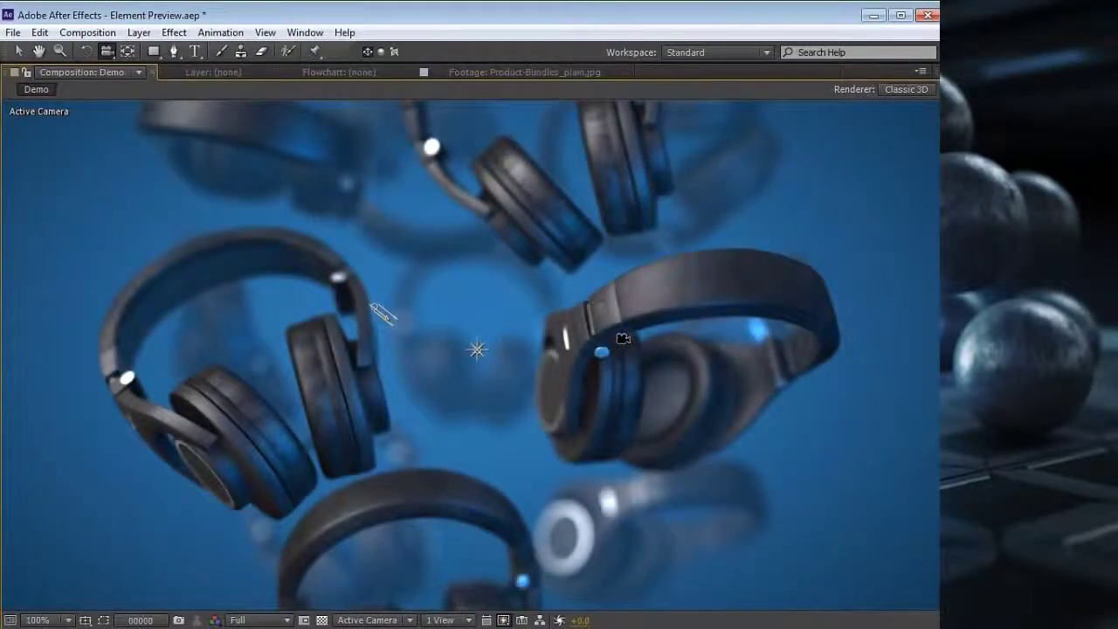
pyautogui.moveTo(384, 315); pyautogui.dragTo(805, 323)
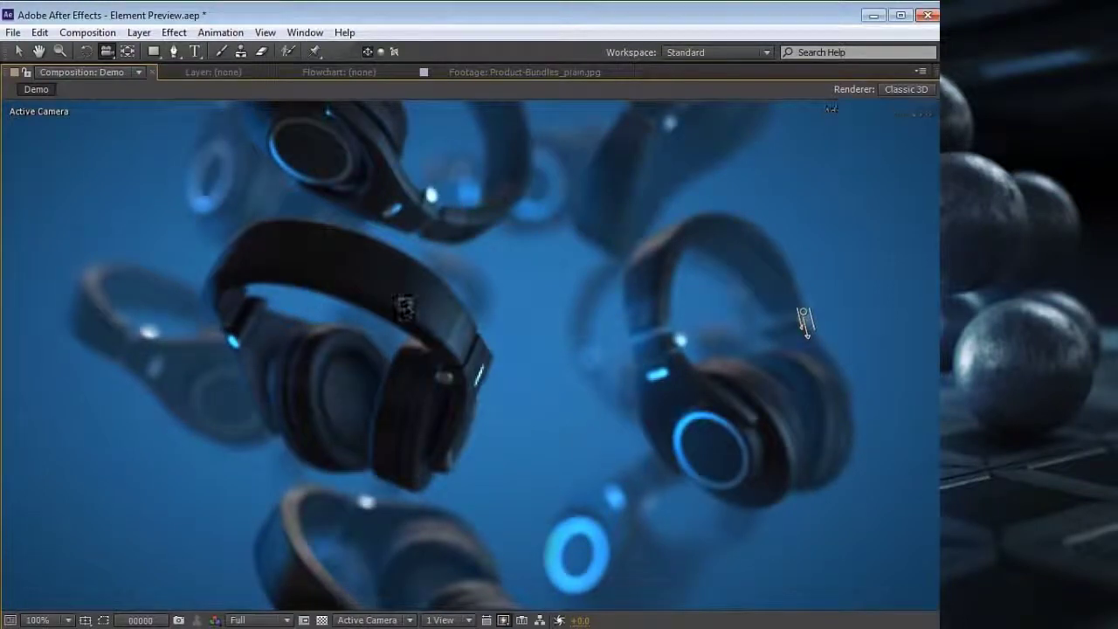
pyautogui.press('v')
pyautogui.press(',')
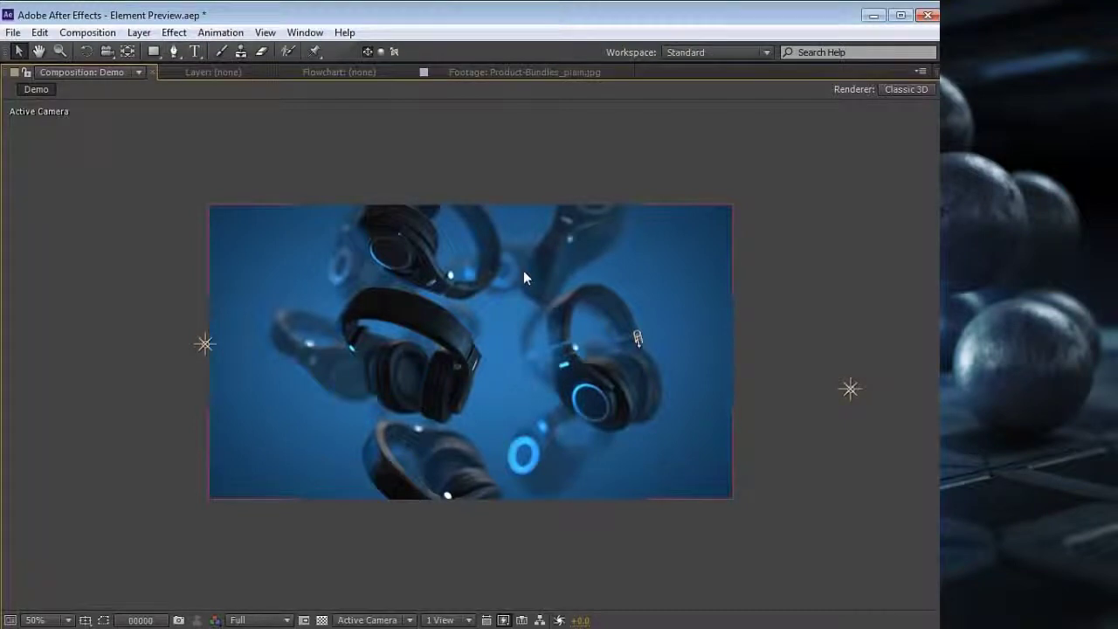
pyautogui.press('.')
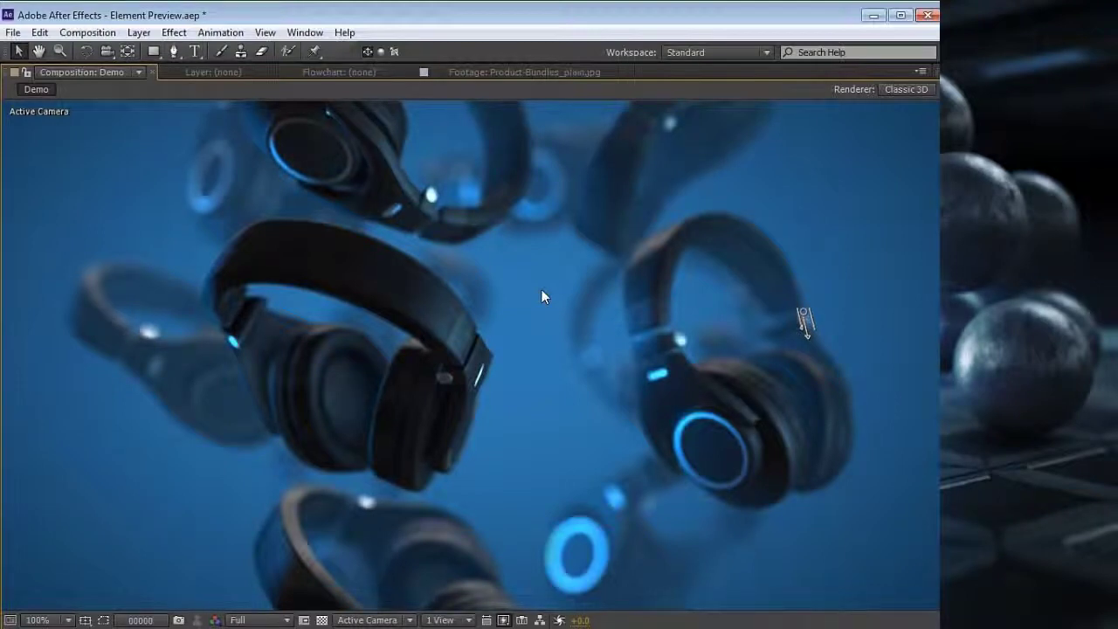
pyautogui.press(',')
pyautogui.press('`')
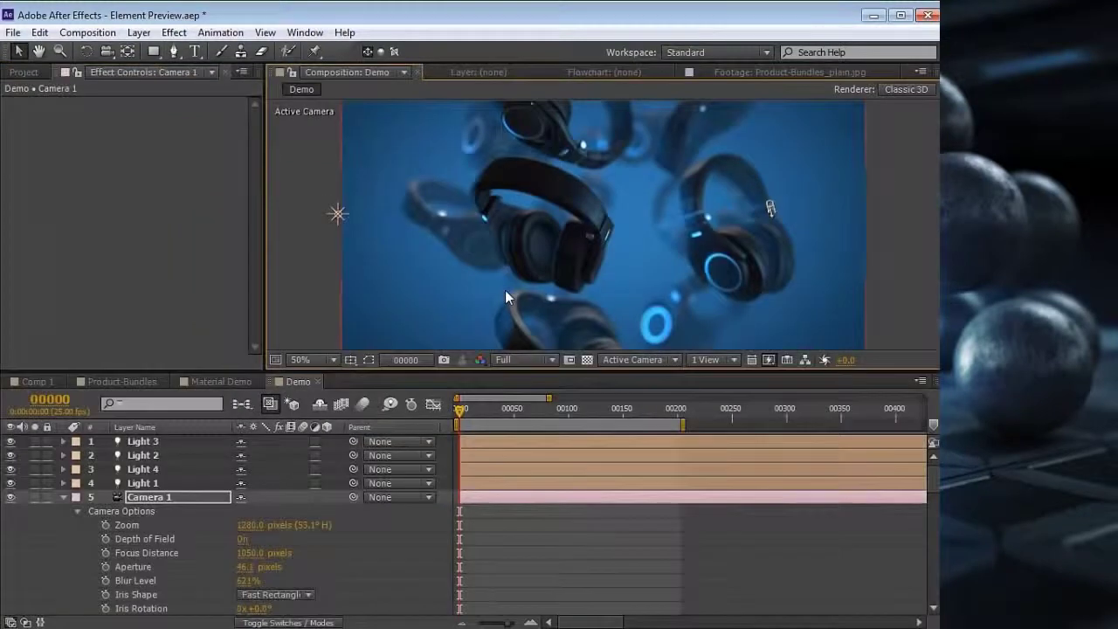
pyautogui.moveTo(619, 255); pyautogui.dragTo(523, 215)
pyautogui.press('c')
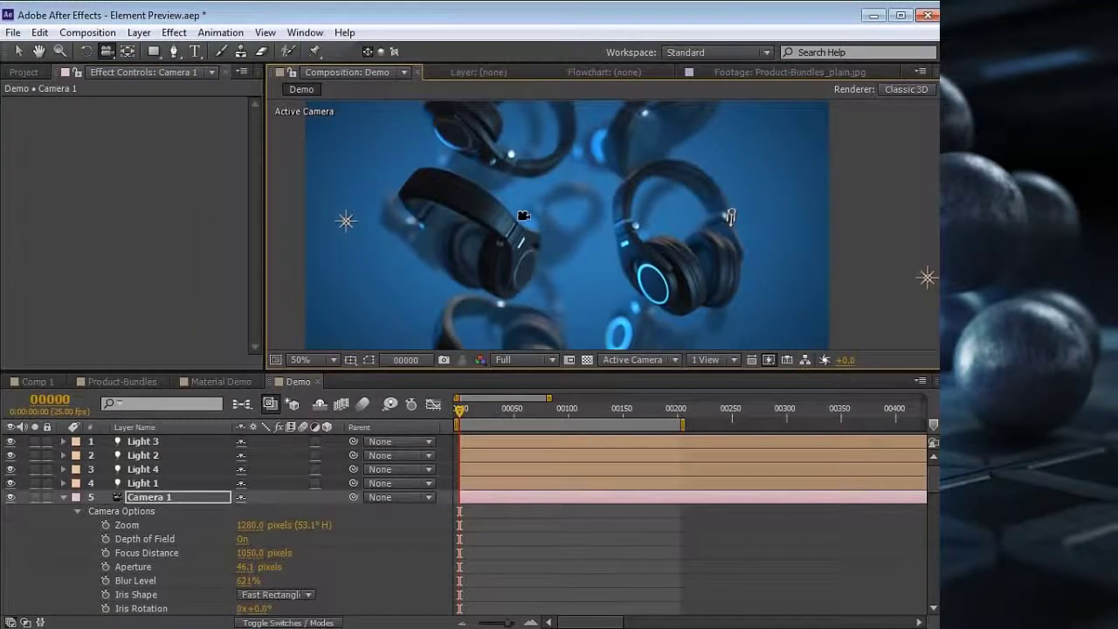
pyautogui.moveTo(731, 217); pyautogui.dragTo(734, 216)
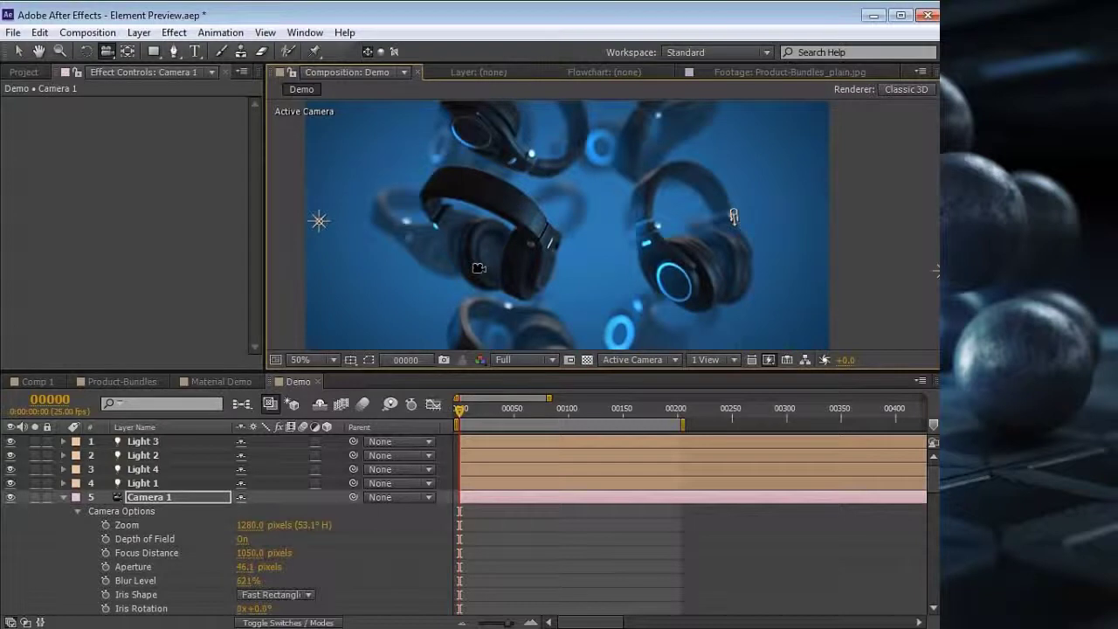
# Turn off Camera 1's Depth of Field and collapse the properties of the camera and Element solid layers.
pyautogui.click(242, 540)
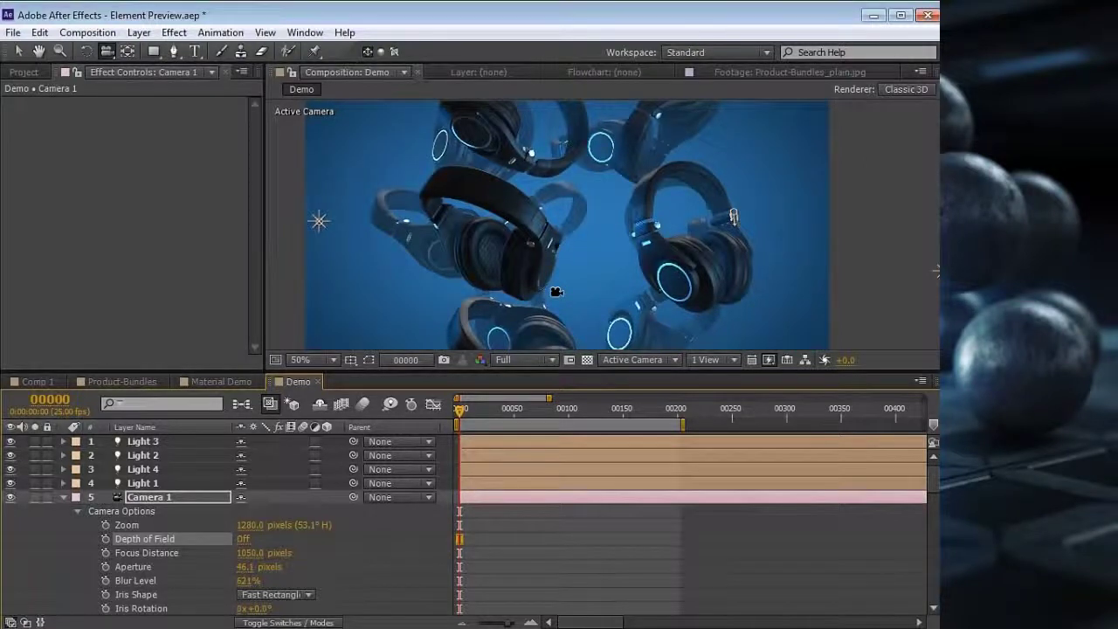
pyautogui.click(63, 497)
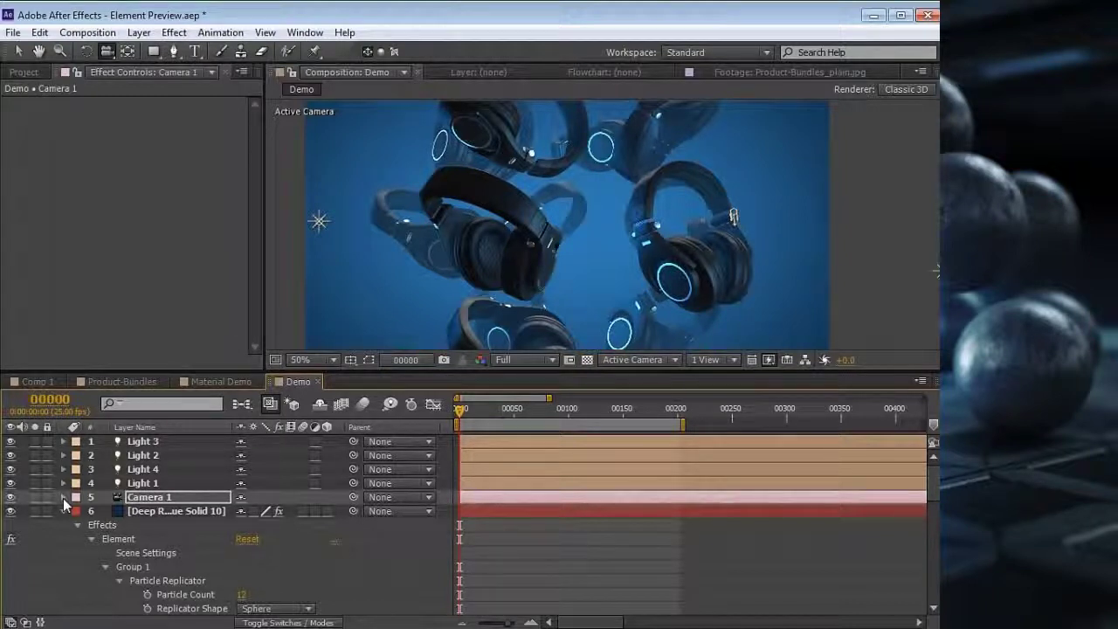
pyautogui.click(63, 511)
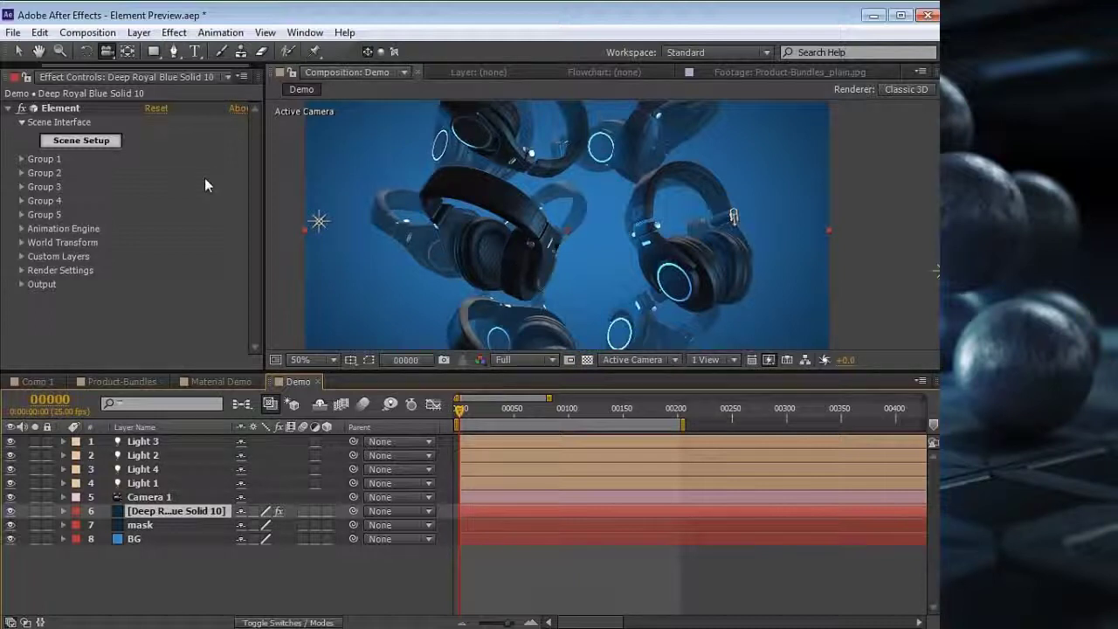
# Add the stopwatch model from the Demo folder to the scene in Element's Scene Setup.
pyautogui.click(80, 145)
pyautogui.moveTo(192, 302); pyautogui.dragTo(256, 266)
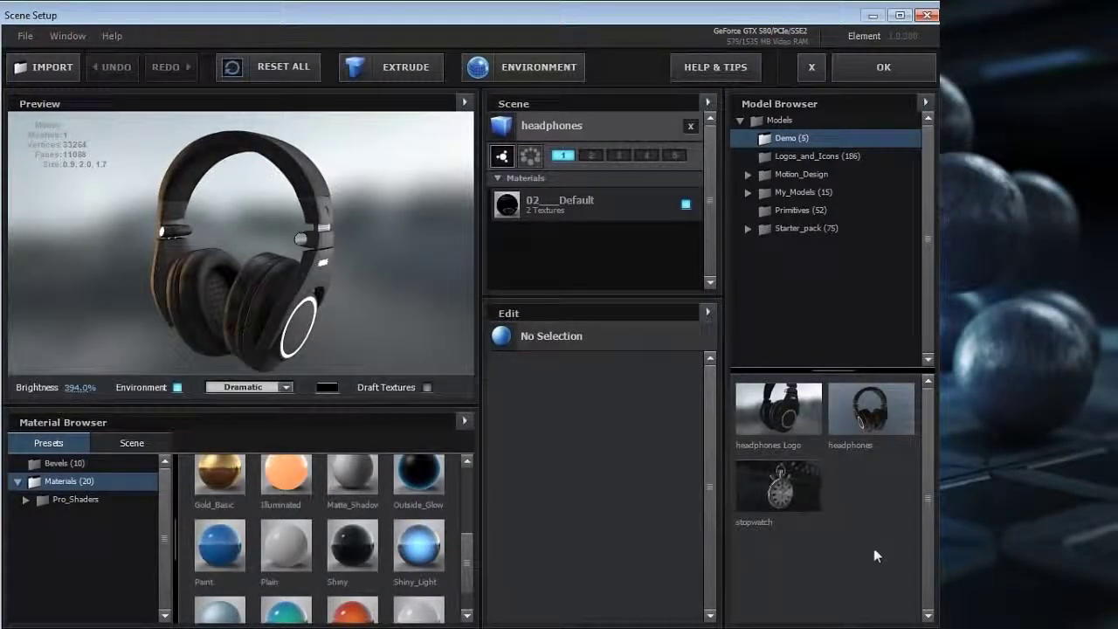
pyautogui.click(791, 481)
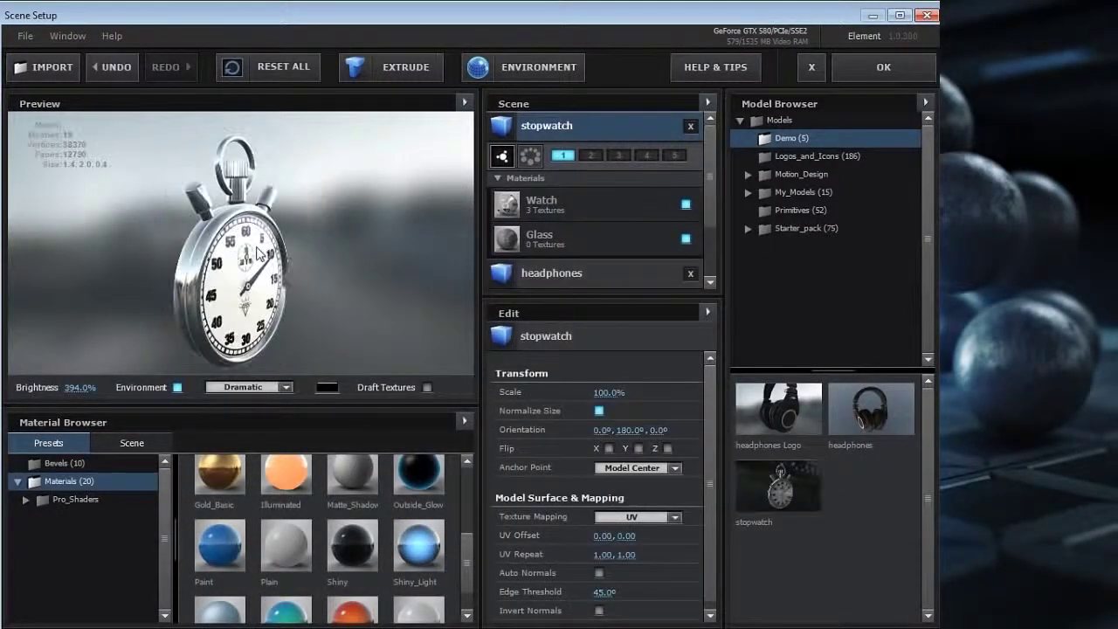
# Reset the preview's viewer options and rotate the stopwatch in the preview.
pyautogui.click(464, 102)
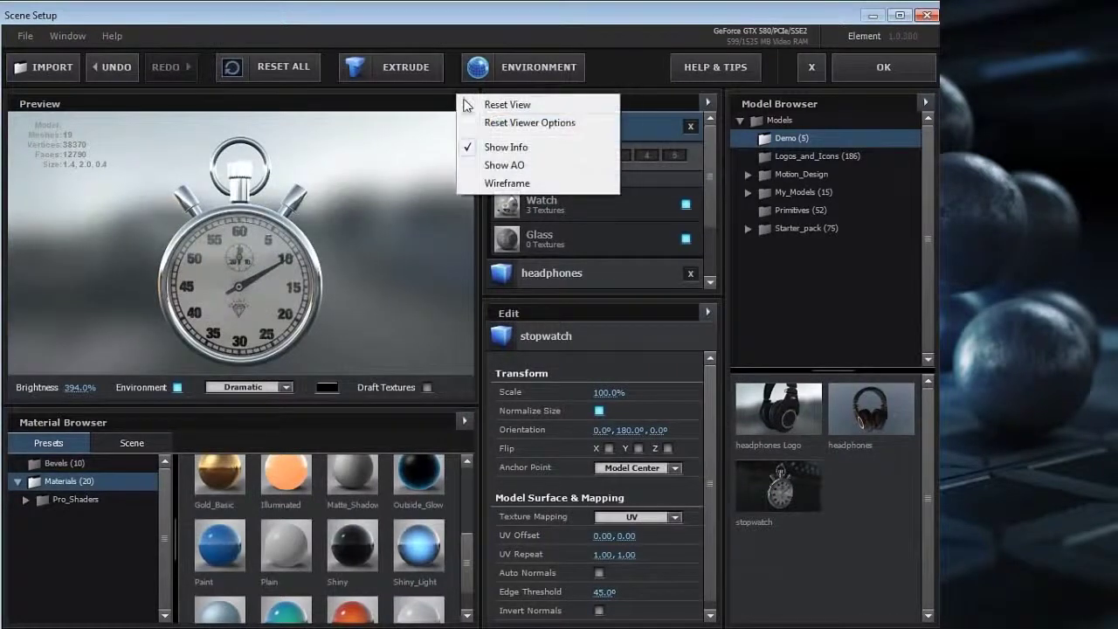
pyautogui.click(528, 123)
pyautogui.moveTo(262, 254); pyautogui.dragTo(175, 285)
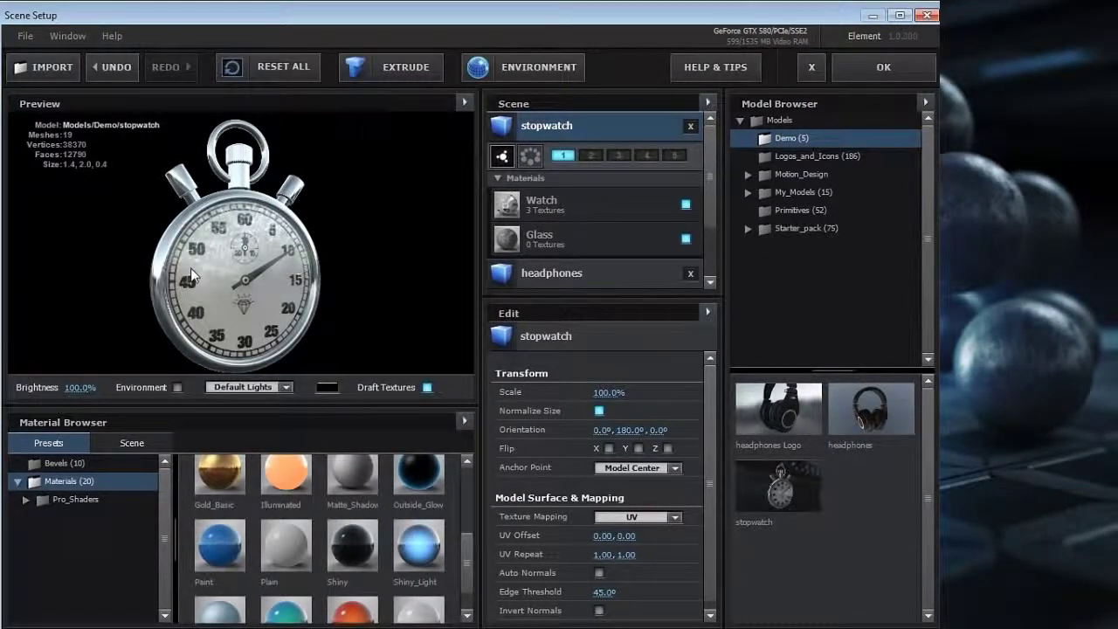
# Show the environment behind the stopwatch in the preview and set the scene's environment map to Studio.
pyautogui.moveTo(190, 267); pyautogui.dragTo(170, 252)
pyautogui.click(178, 388)
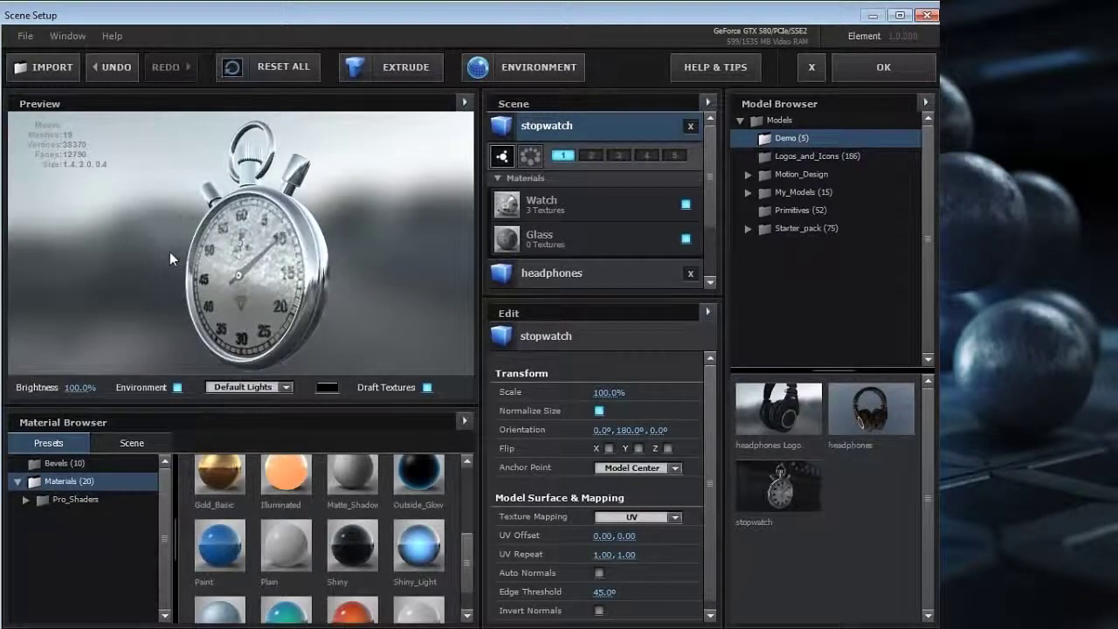
pyautogui.click(525, 73)
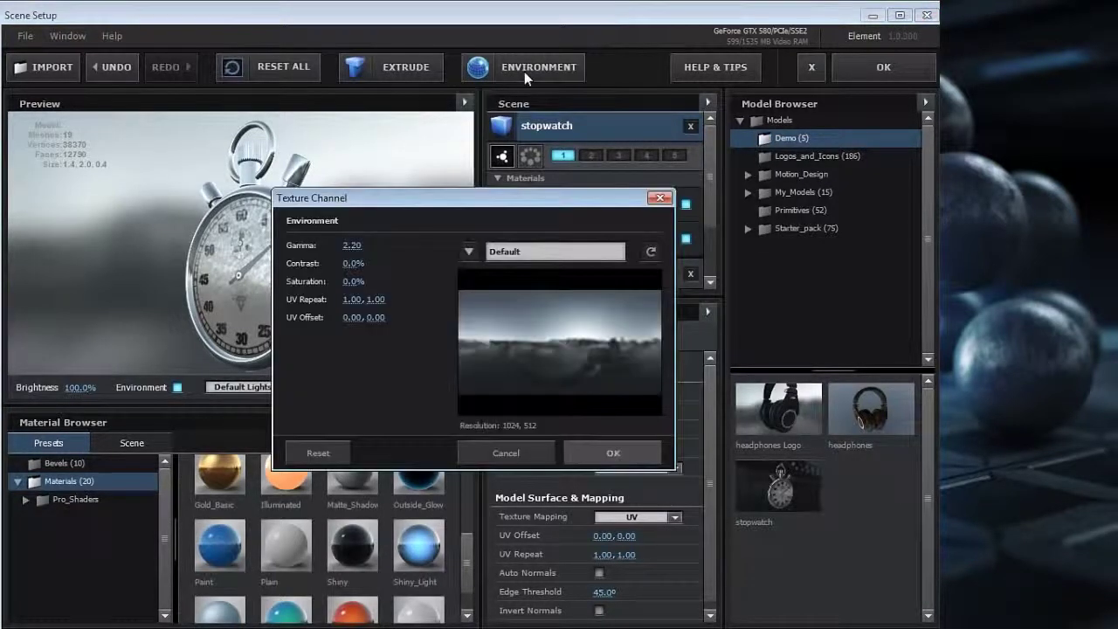
pyautogui.moveTo(425, 197); pyautogui.dragTo(544, 172)
pyautogui.click(589, 227)
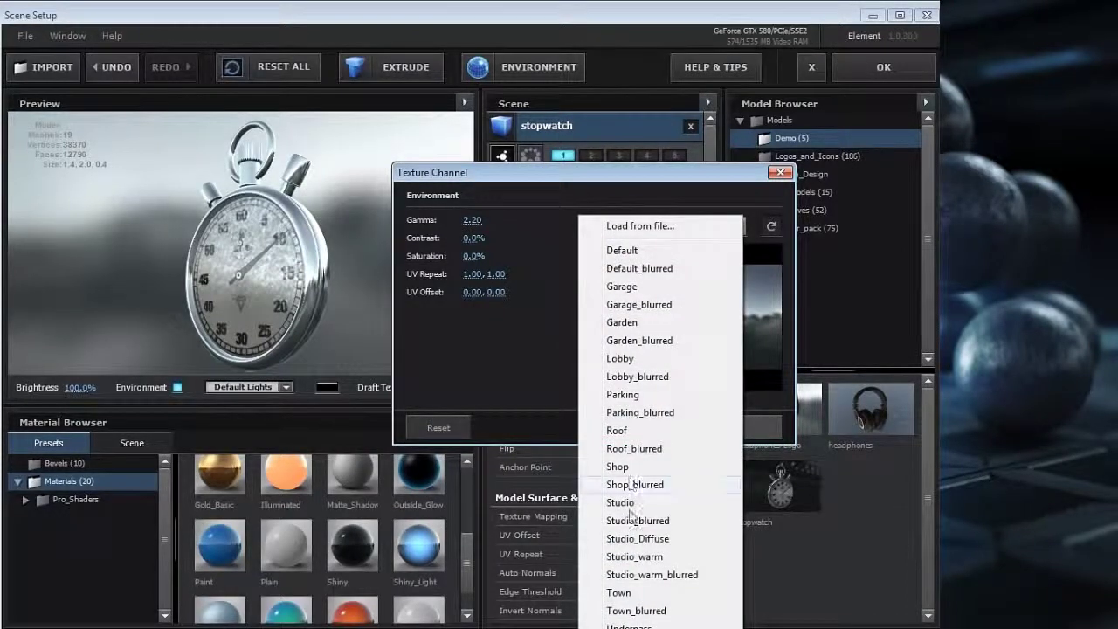
pyautogui.click(630, 504)
pyautogui.click(718, 430)
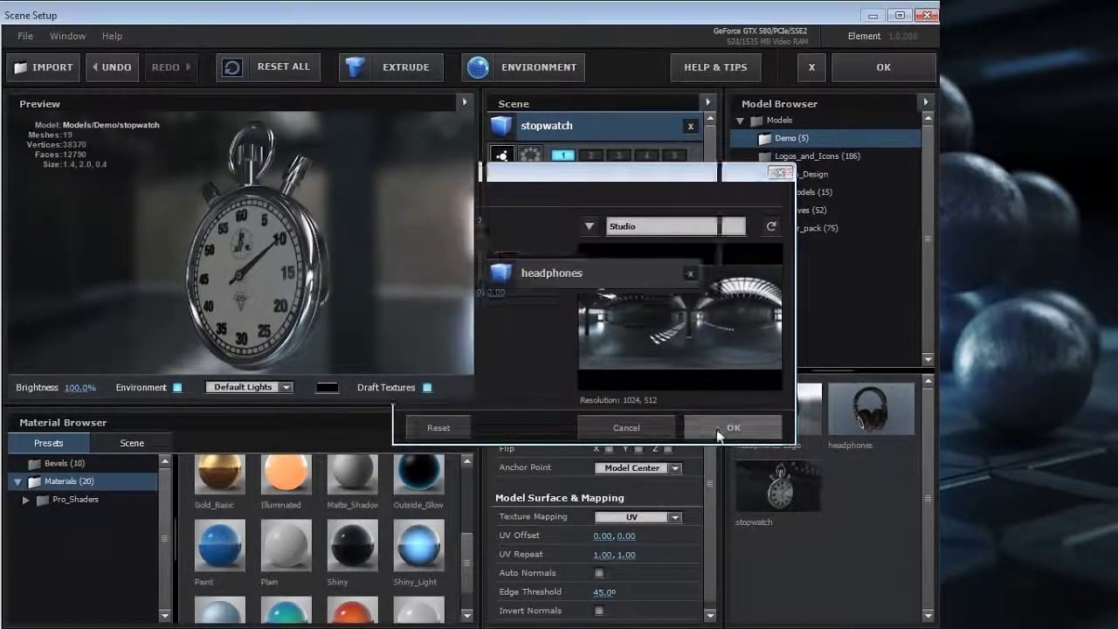
pyautogui.moveTo(349, 265); pyautogui.dragTo(234, 275)
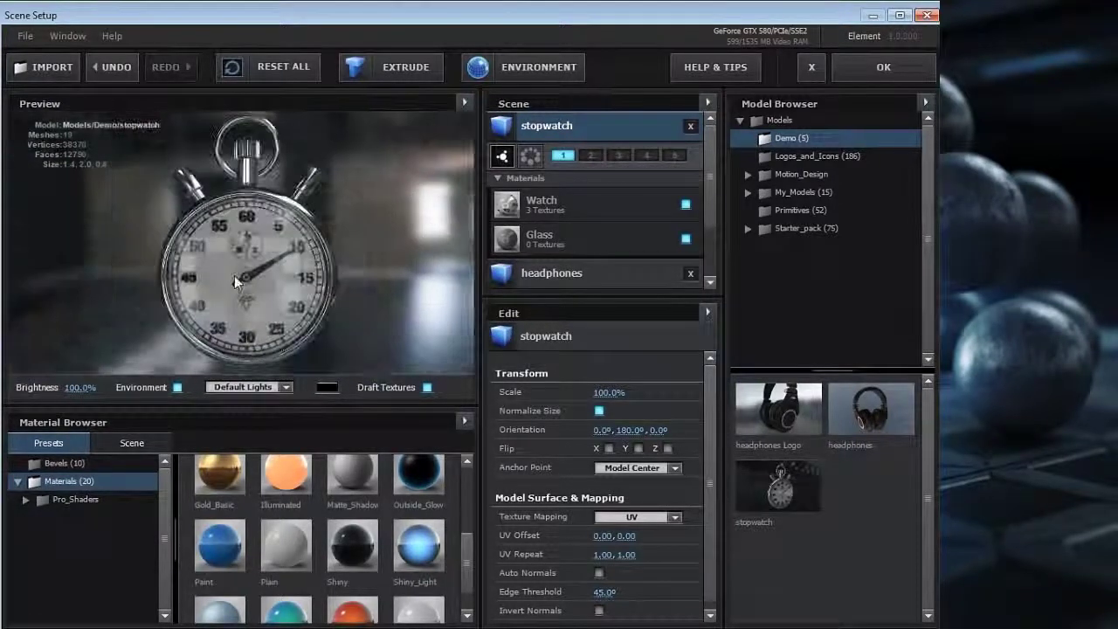
# Change the scene's environment map to Studio_warm.
pyautogui.click(516, 75)
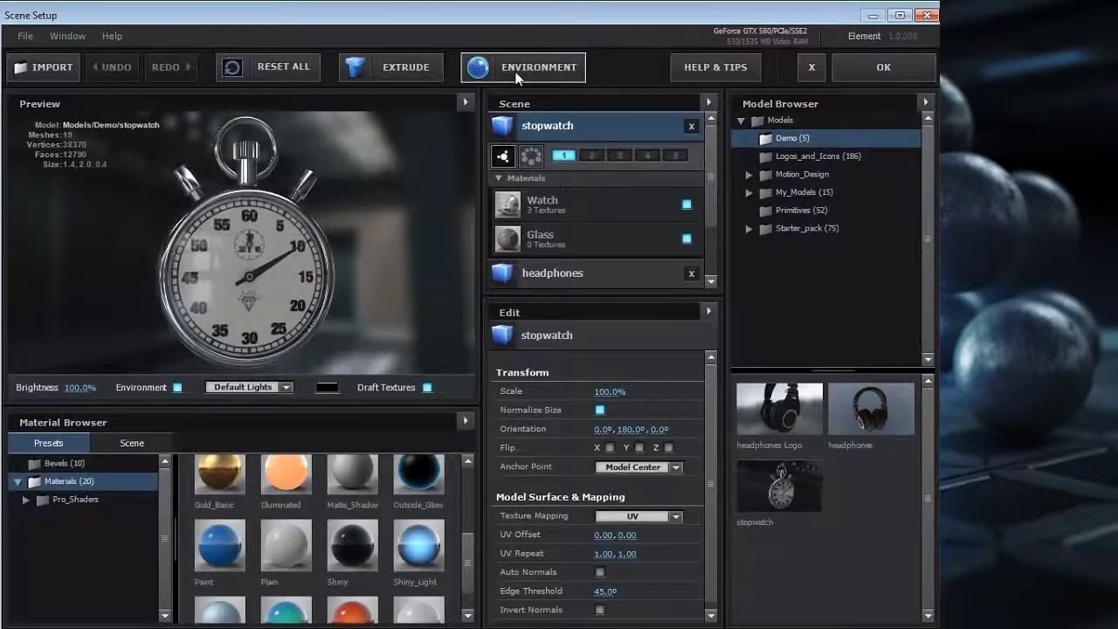
pyautogui.click(465, 251)
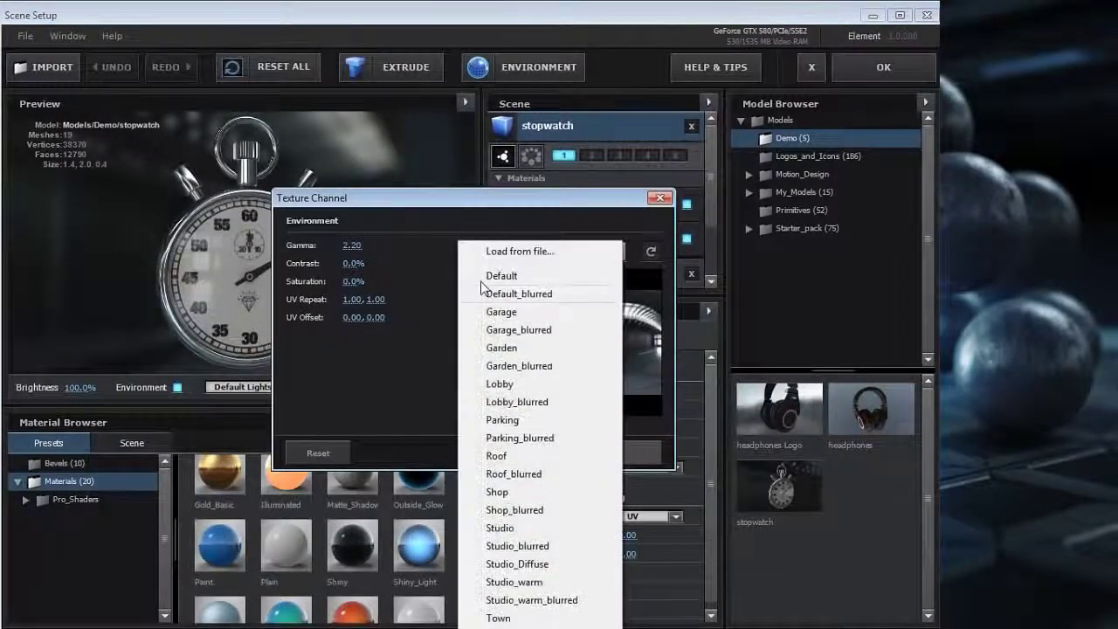
pyautogui.click(548, 582)
pyautogui.click(602, 454)
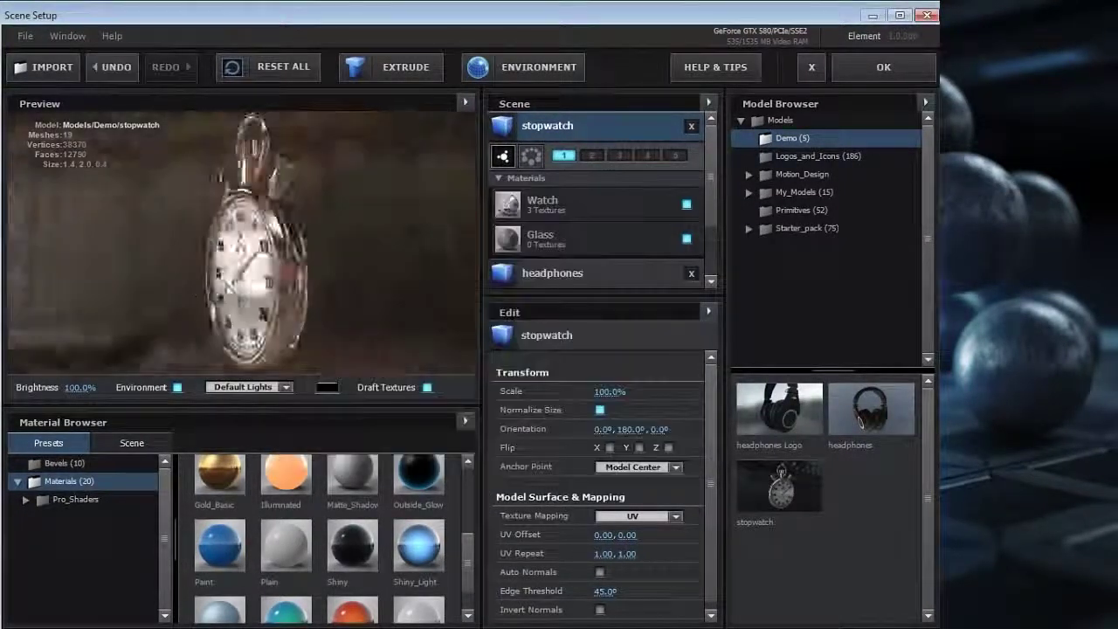
# Replace the Studio_warm environment map with a neutral grey one.
pyautogui.click(492, 75)
pyautogui.click(467, 252)
pyautogui.click(547, 582)
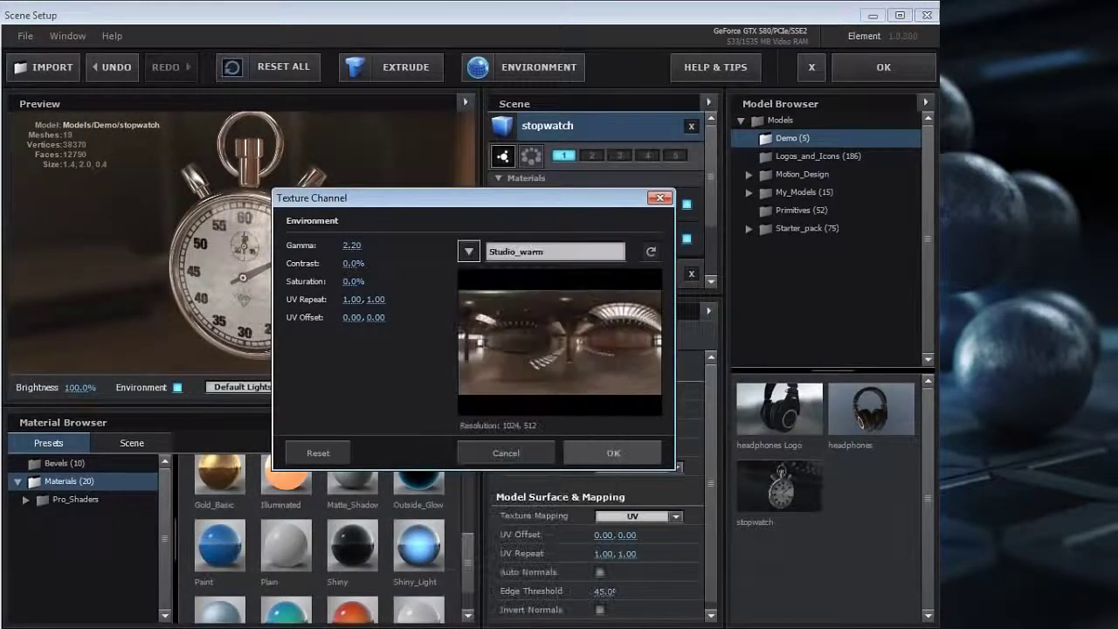
pyautogui.press('Down')
pyautogui.click(589, 450)
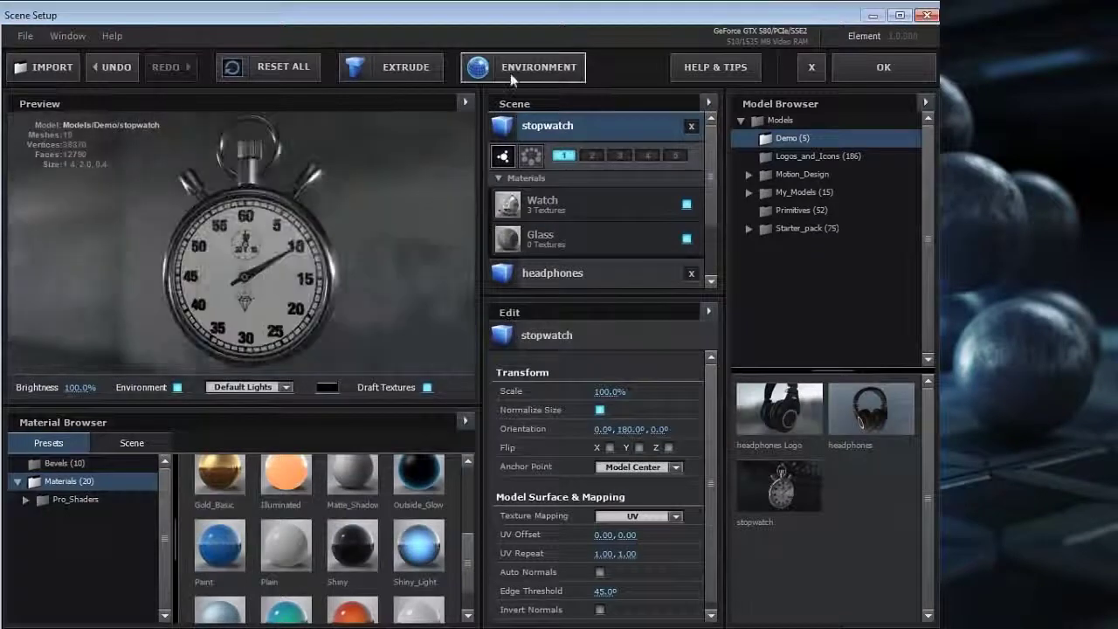
# Set the environment map to Warehouse, then hide the environment in the preview and rotate the stopwatch.
pyautogui.click(512, 70)
pyautogui.click(493, 253)
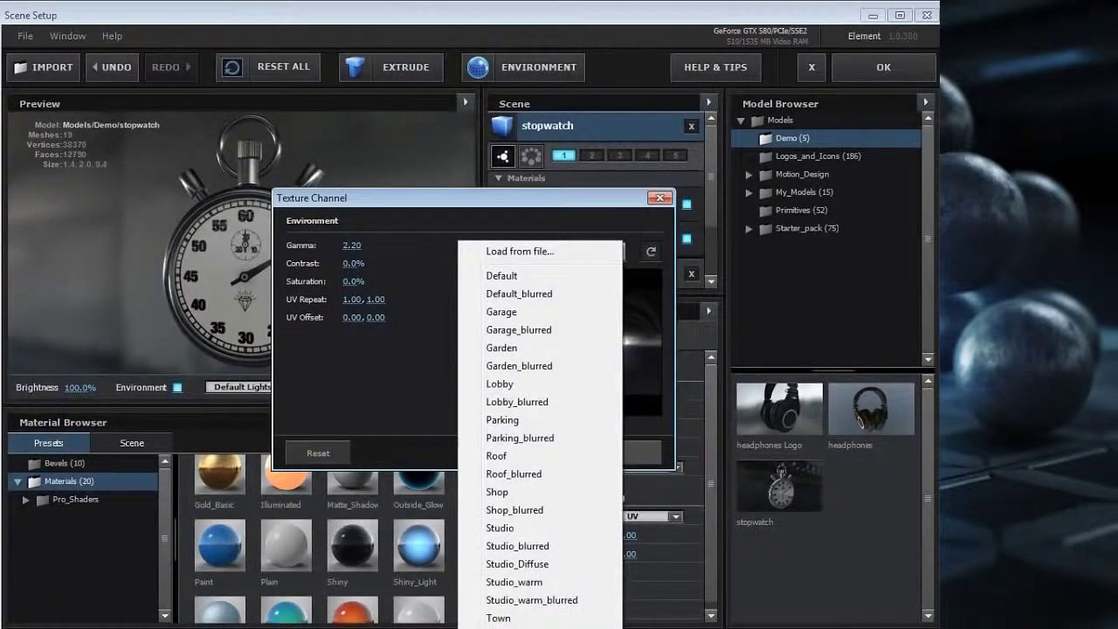
pyautogui.click(525, 628)
pyautogui.click(605, 458)
pyautogui.moveTo(354, 289)
pyautogui.mouseDown()
pyautogui.moveTo(223, 287)
pyautogui.moveTo(360, 284)
pyautogui.mouseUp()
pyautogui.click(177, 387)
pyautogui.moveTo(219, 252); pyautogui.dragTo(158, 251)
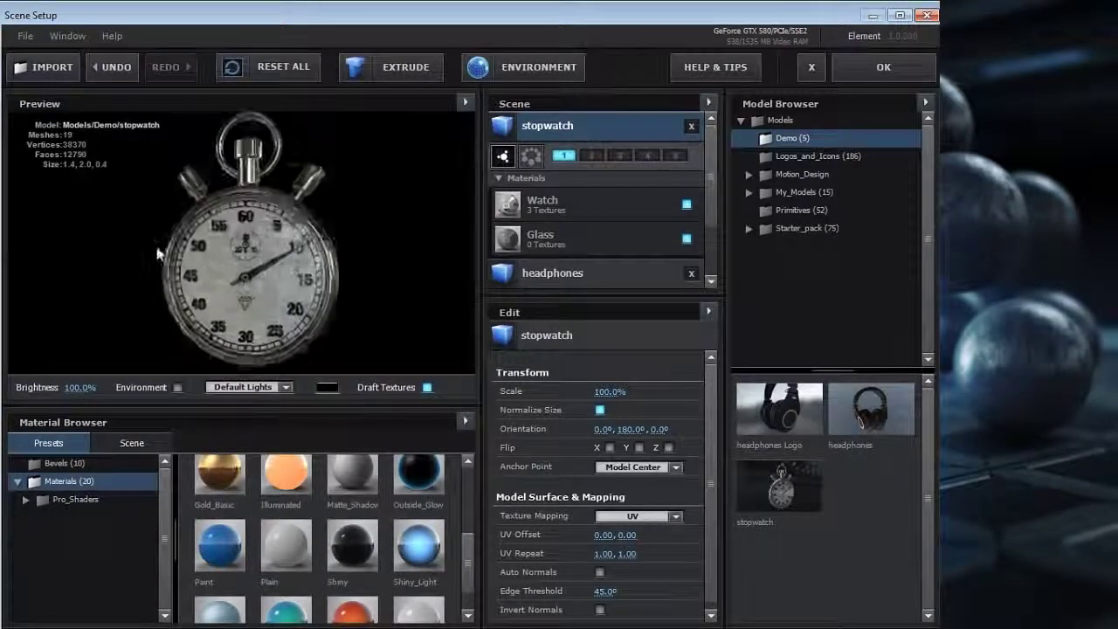
# Set the Watch material's reflection intensity to 431% and show the environment in the preview.
pyautogui.click(551, 204)
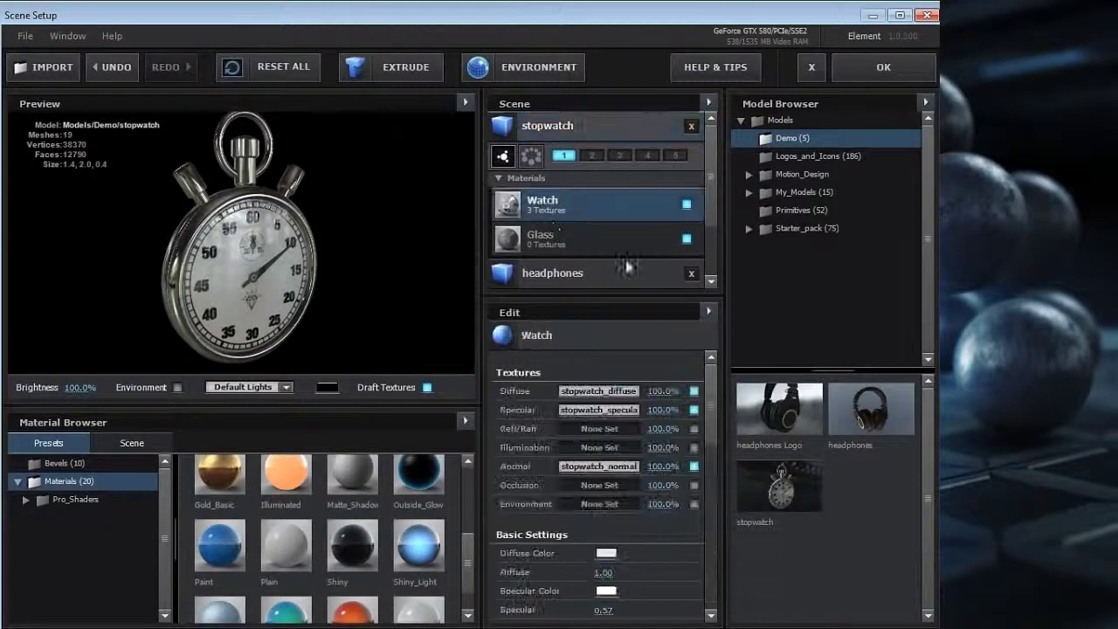
pyautogui.moveTo(711, 392); pyautogui.dragTo(718, 448)
pyautogui.moveTo(603, 495); pyautogui.dragTo(558, 495)
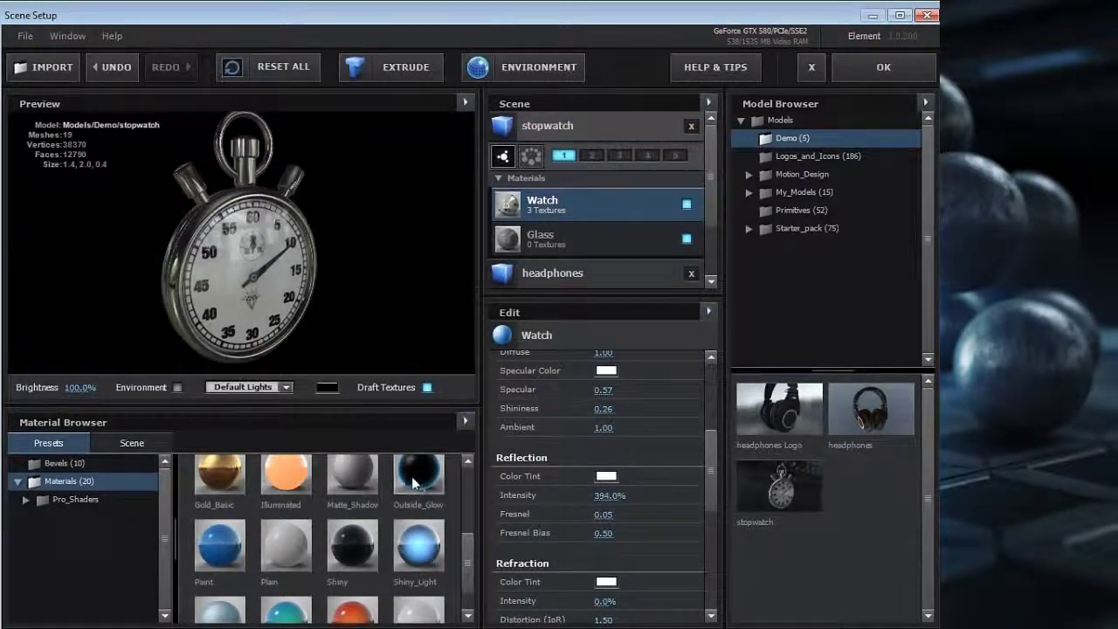
pyautogui.click(178, 387)
pyautogui.moveTo(611, 495); pyautogui.dragTo(643, 495)
pyautogui.moveTo(336, 344); pyautogui.dragTo(300, 310)
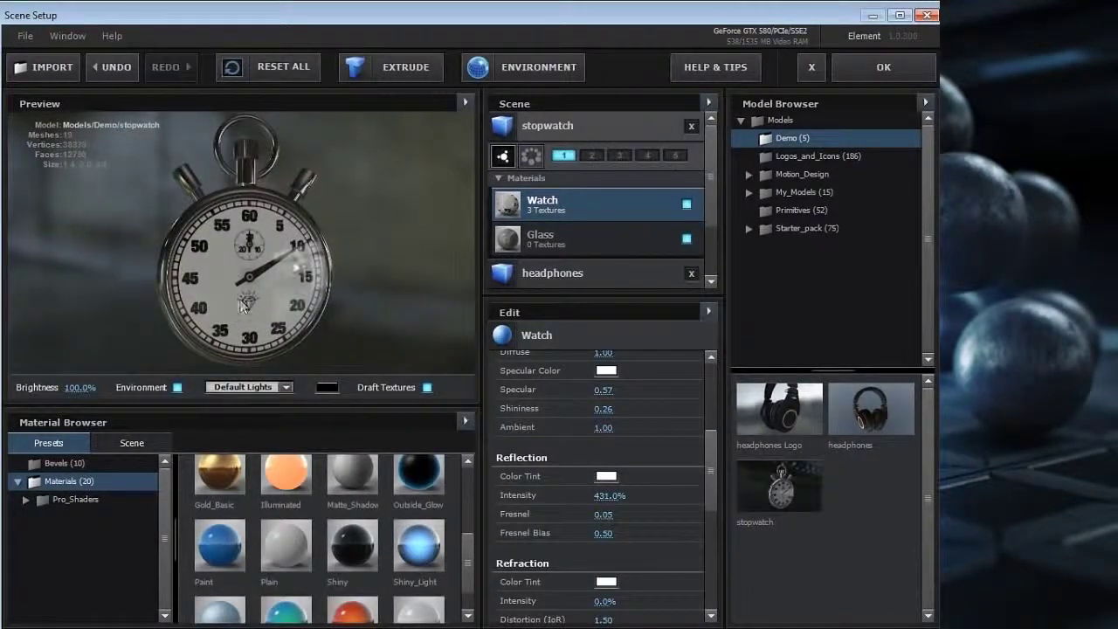
# Examine the stopwatch's Watch and Glass materials, hiding Watch briefly to view the glass reflections alone.
pyautogui.click(605, 126)
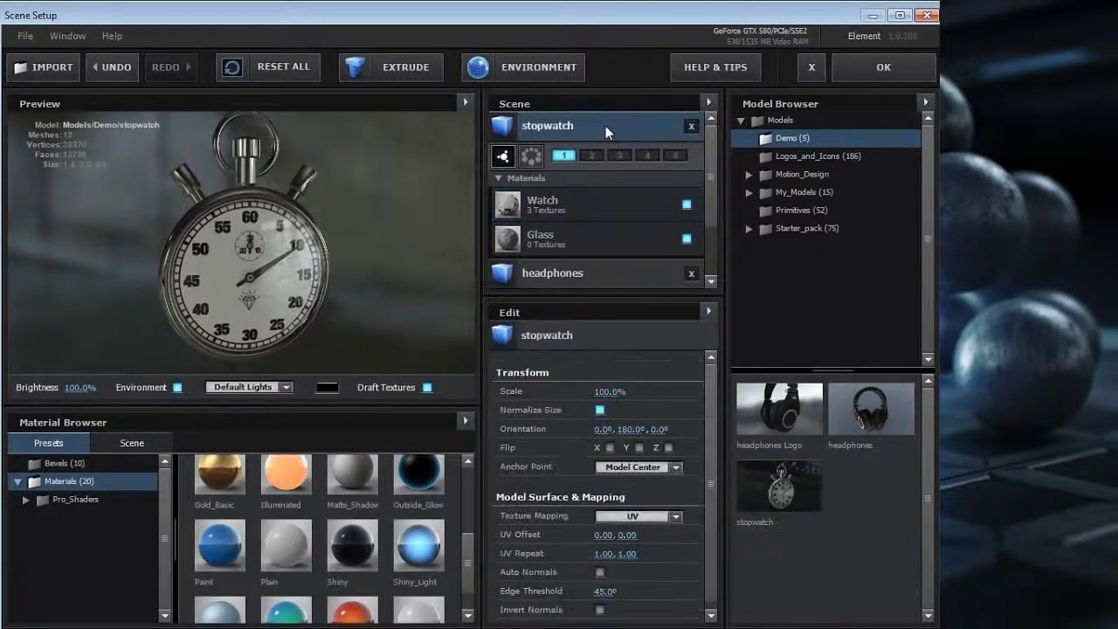
pyautogui.click(552, 209)
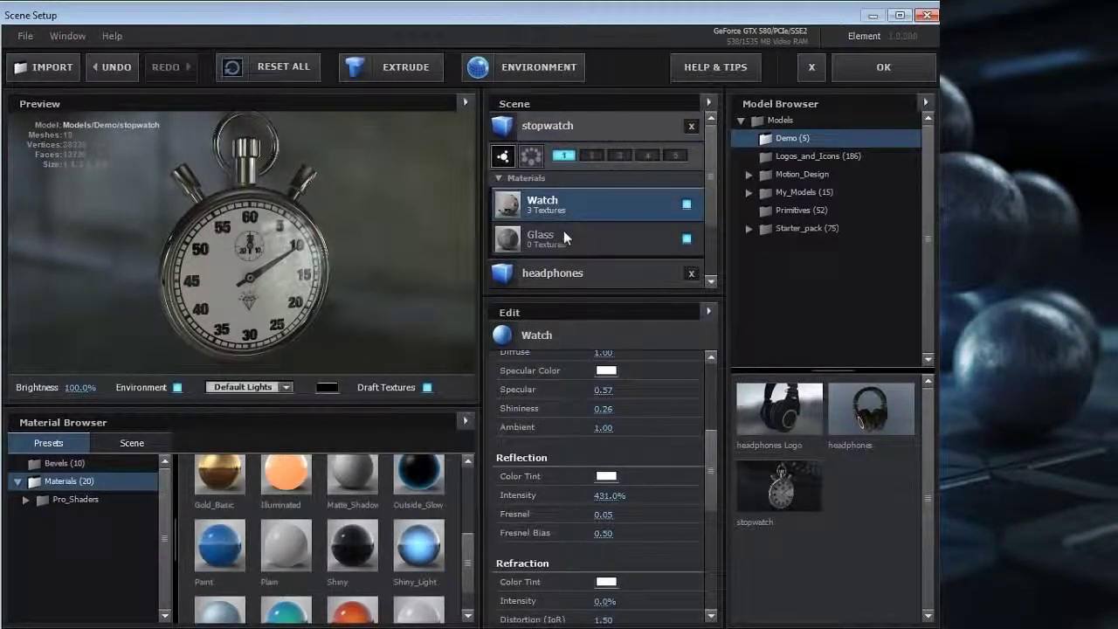
pyautogui.click(563, 231)
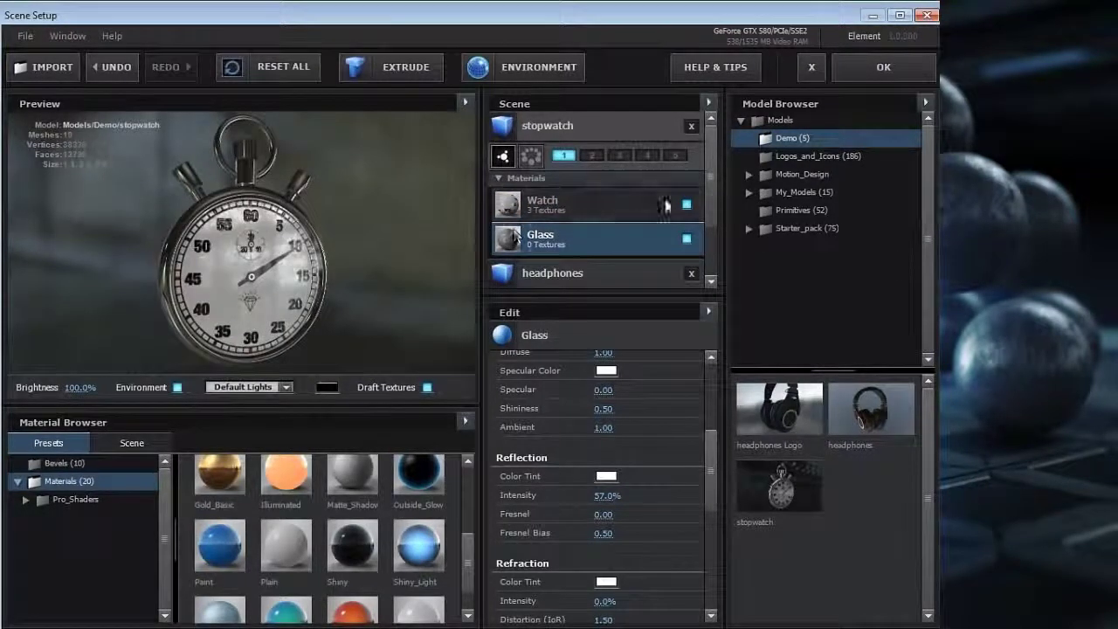
pyautogui.click(687, 205)
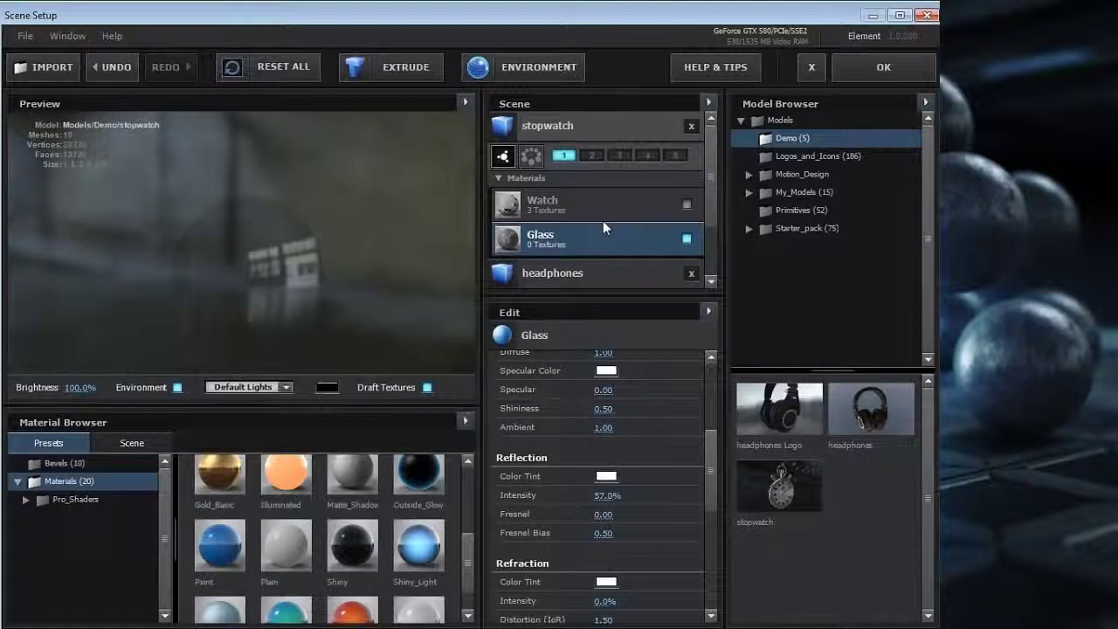
pyautogui.click(687, 205)
pyautogui.moveTo(242, 271); pyautogui.dragTo(214, 274)
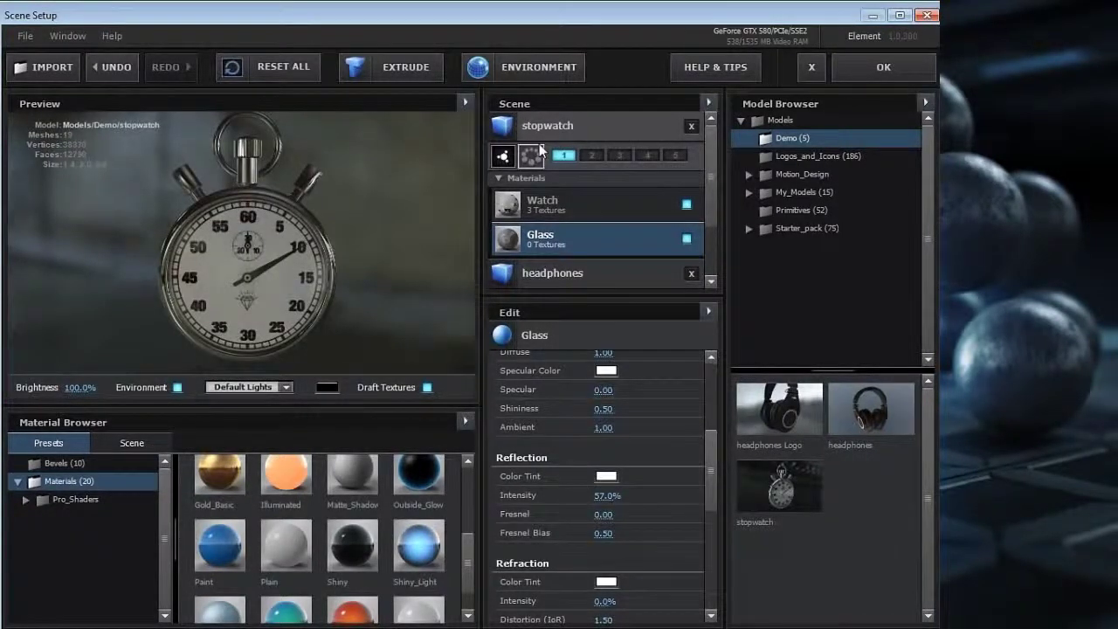
# Change the environment map to Lobby and rotate the stopwatch to view its reflections.
pyautogui.click(525, 67)
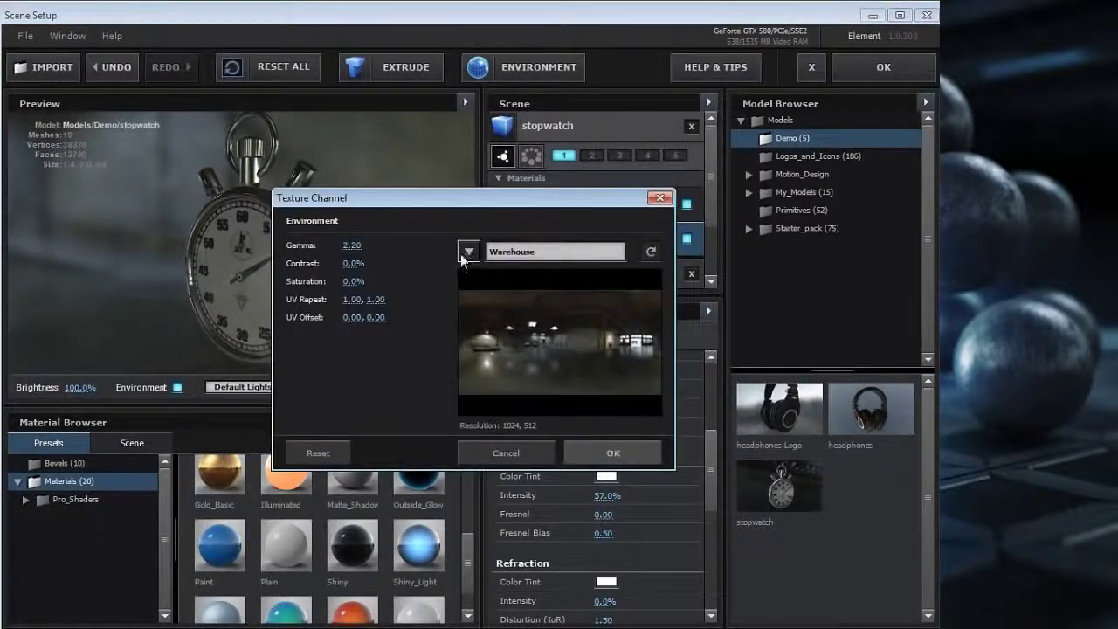
pyautogui.click(468, 253)
pyautogui.click(507, 383)
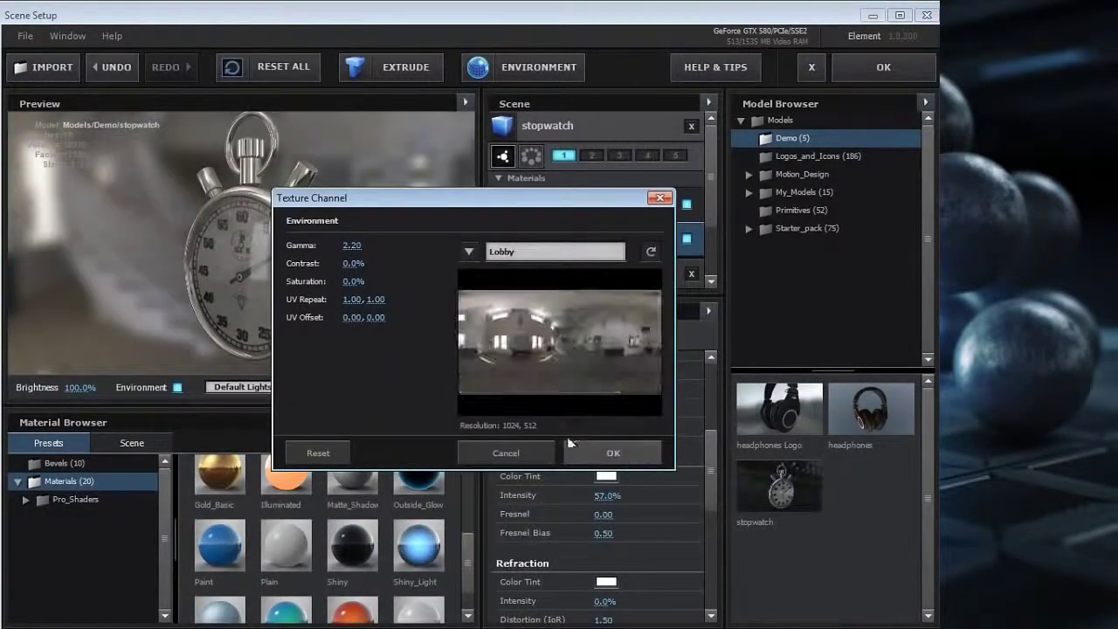
pyautogui.click(572, 447)
pyautogui.moveTo(243, 297); pyautogui.dragTo(102, 280)
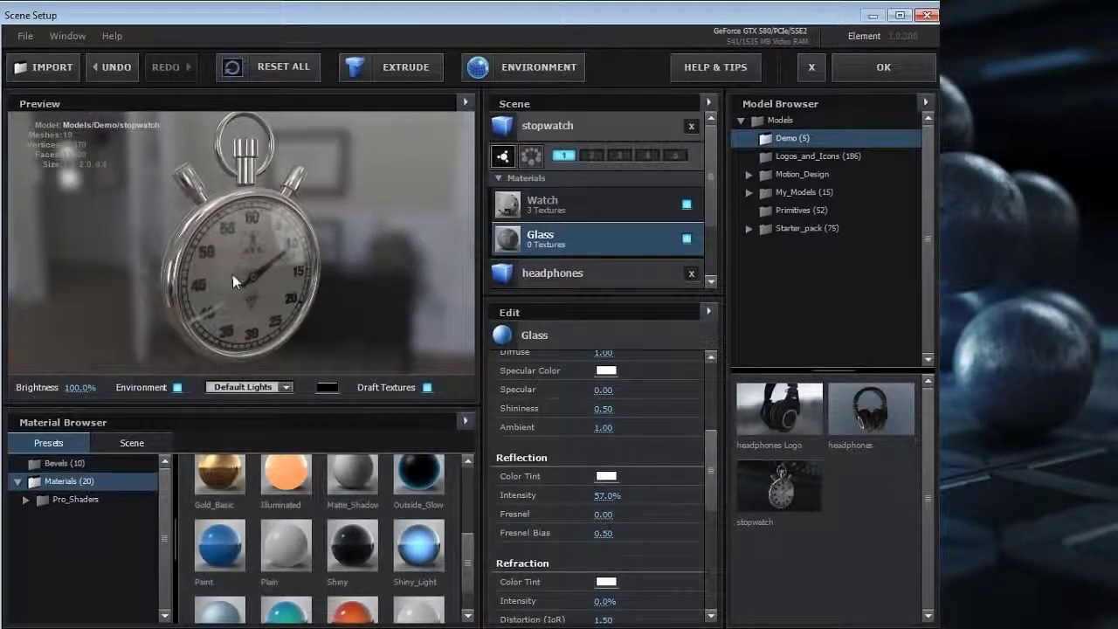
# Change the environment map to Lobby_blurred and rotate the stopwatch to view the softer reflections.
pyautogui.click(499, 69)
pyautogui.click(470, 252)
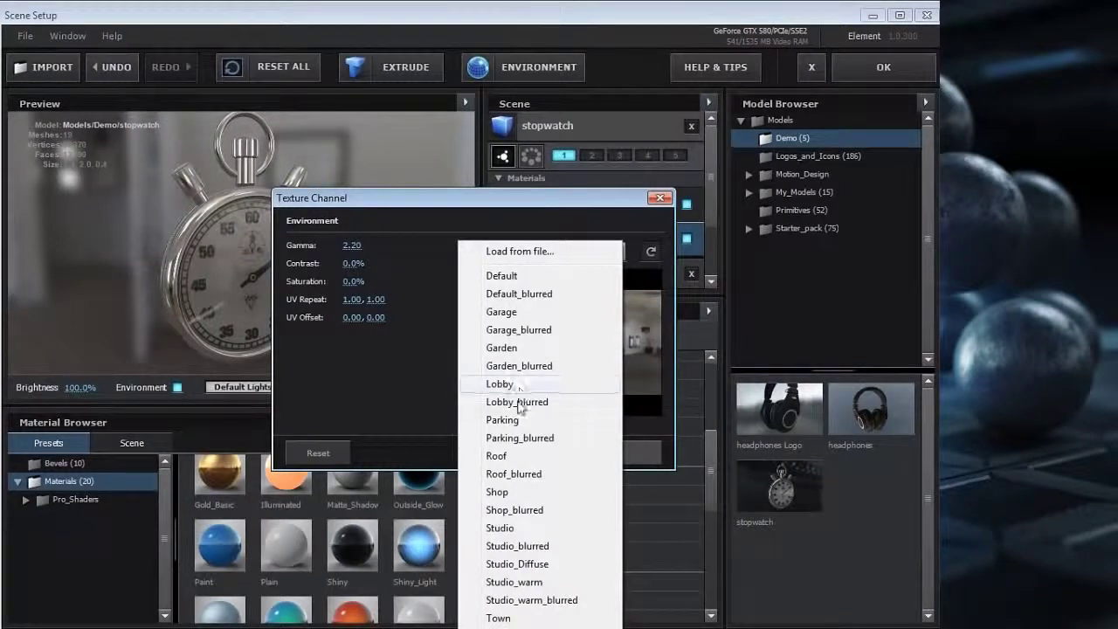
pyautogui.click(528, 403)
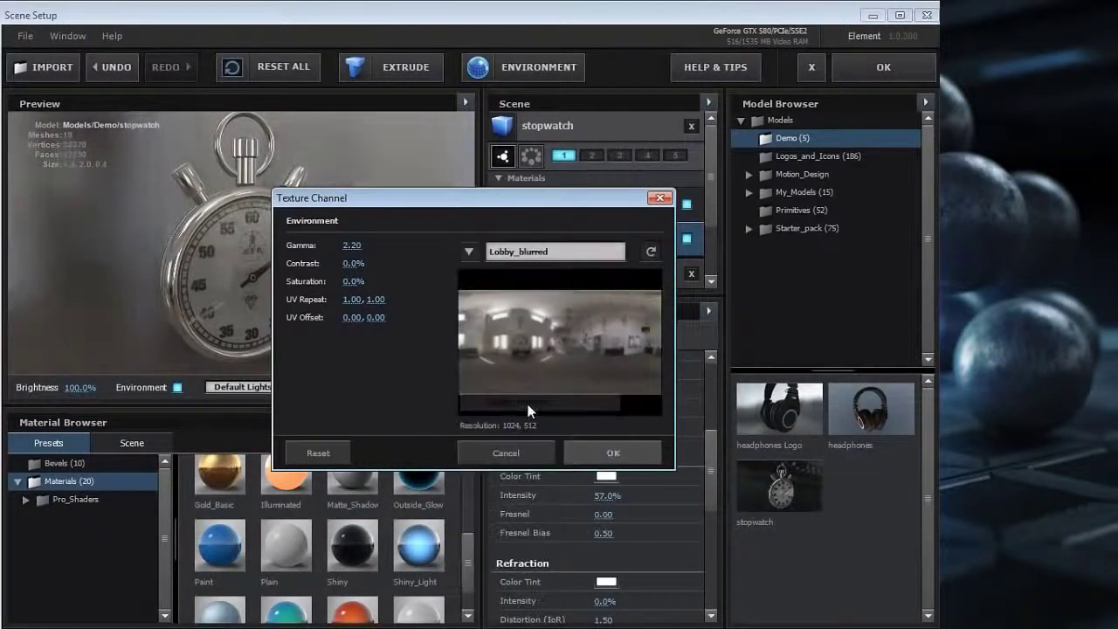
pyautogui.click(603, 452)
pyautogui.moveTo(341, 281); pyautogui.dragTo(214, 275)
pyautogui.moveTo(344, 263)
pyautogui.mouseDown()
pyautogui.moveTo(259, 249)
pyautogui.moveTo(309, 263)
pyautogui.moveTo(268, 210)
pyautogui.moveTo(324, 299)
pyautogui.moveTo(278, 307)
pyautogui.moveTo(261, 269)
pyautogui.moveTo(270, 229)
pyautogui.moveTo(289, 263)
pyautogui.moveTo(157, 265)
pyautogui.moveTo(240, 249)
pyautogui.mouseUp()
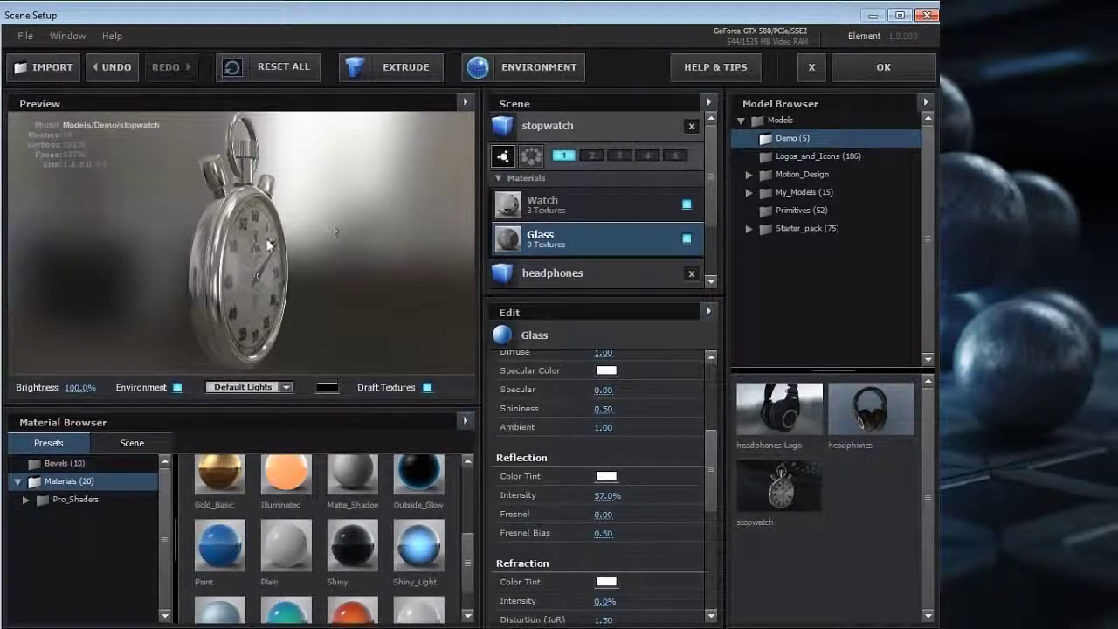
pyautogui.moveTo(363, 174); pyautogui.dragTo(525, 74)
# Set the environment map to Studio_blurred and apply the scene setup to the Demo composition.
pyautogui.click(525, 70)
pyautogui.click(464, 250)
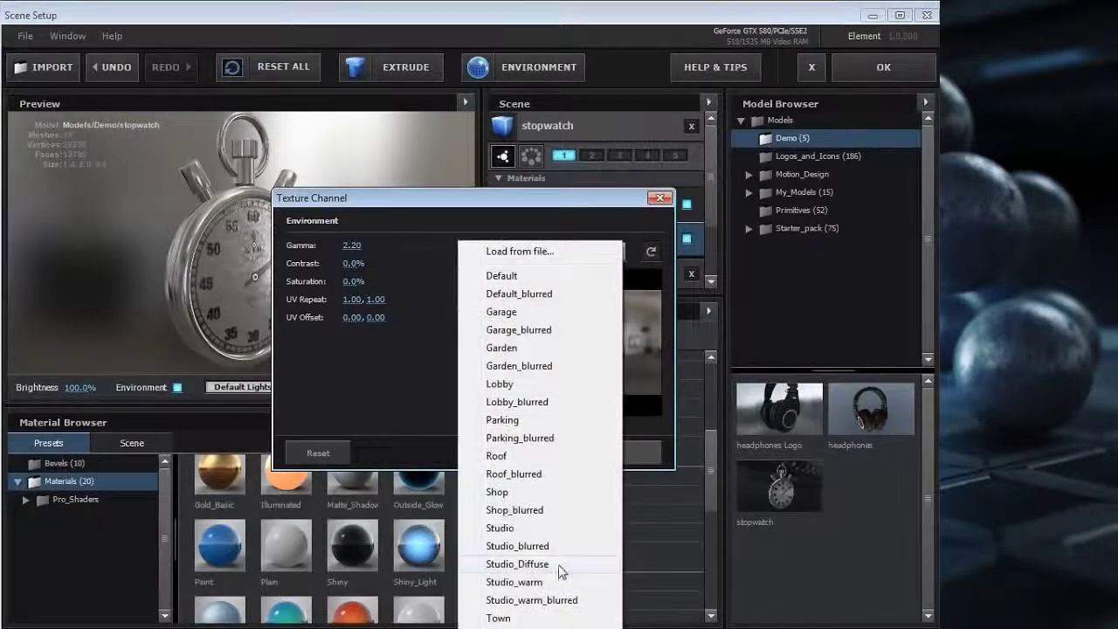
pyautogui.click(536, 547)
pyautogui.click(611, 453)
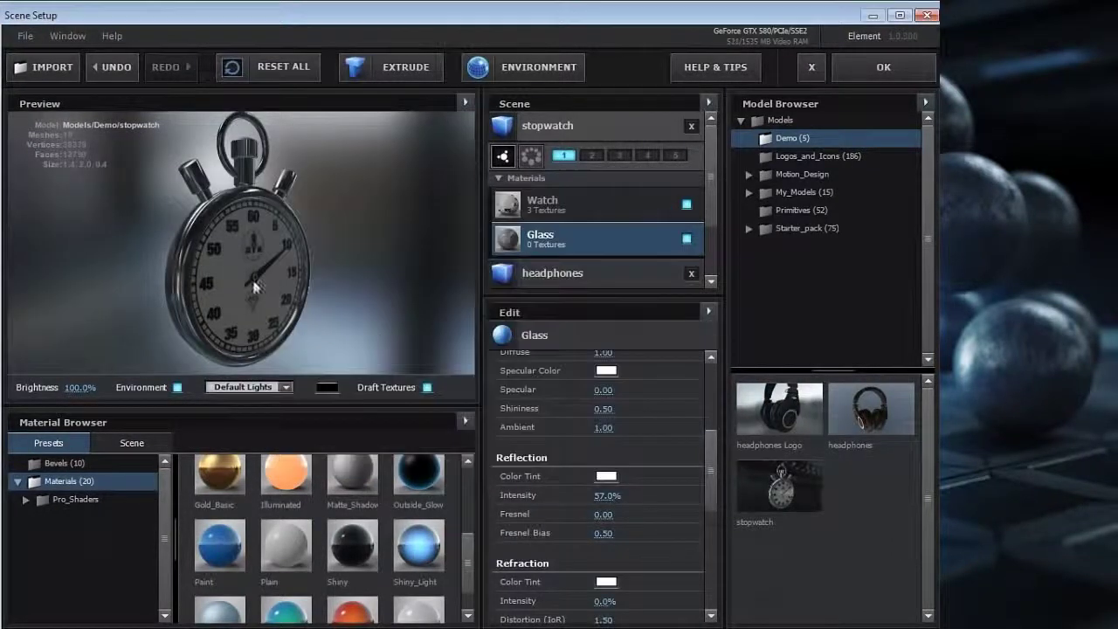
pyautogui.moveTo(144, 273); pyautogui.dragTo(234, 282)
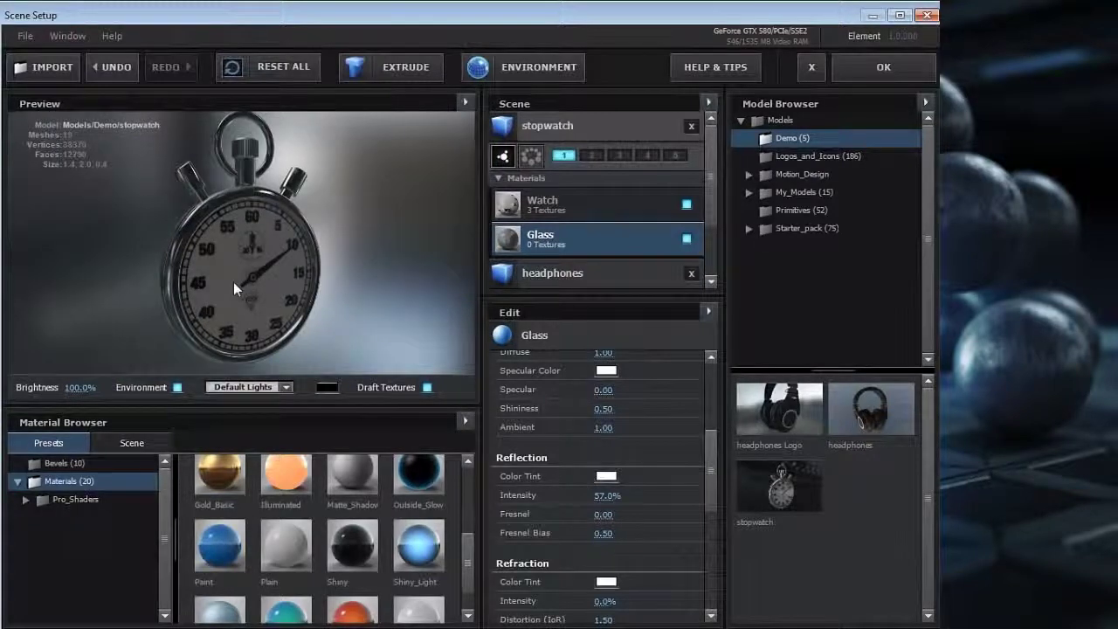
pyautogui.click(880, 68)
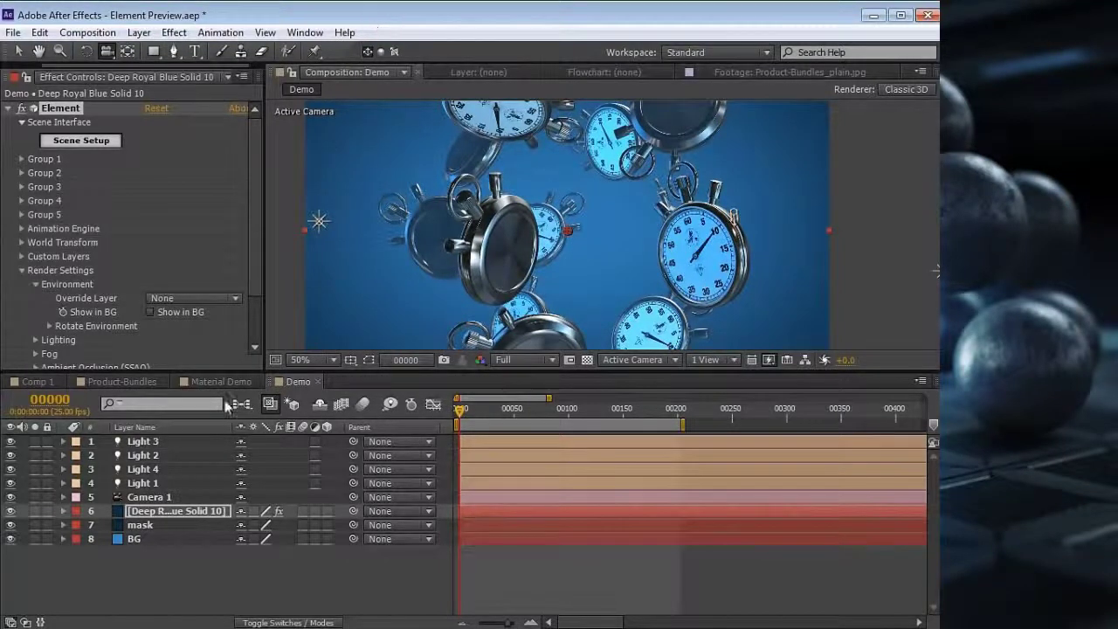
# View the Product-Bundles composition with its viewer maximized, then restore the normal layout.
pyautogui.click(133, 386)
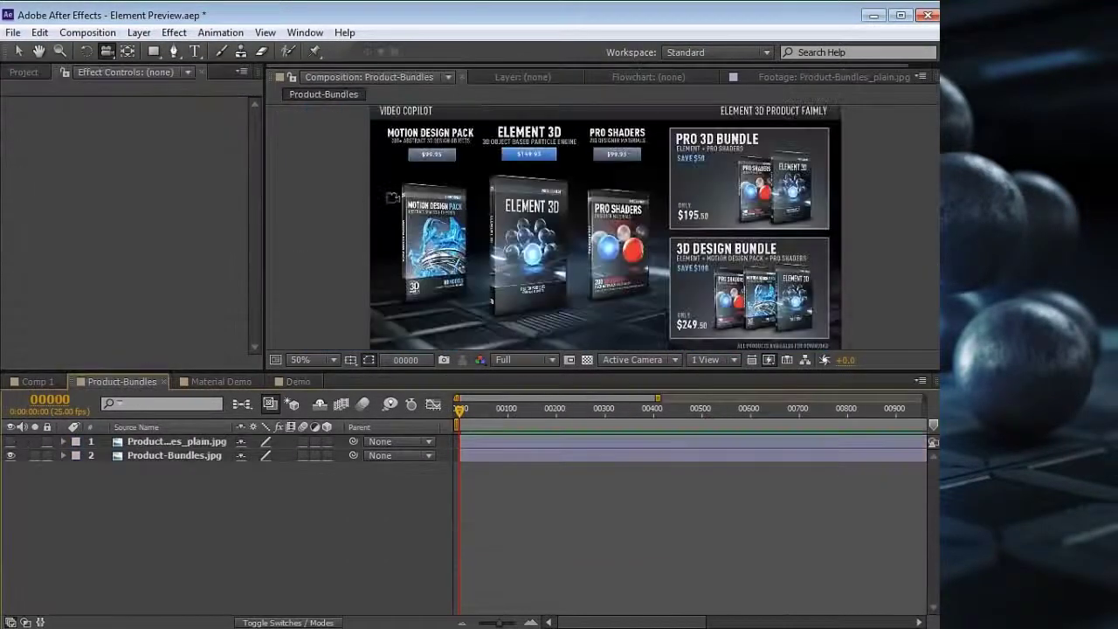
pyautogui.press('`')
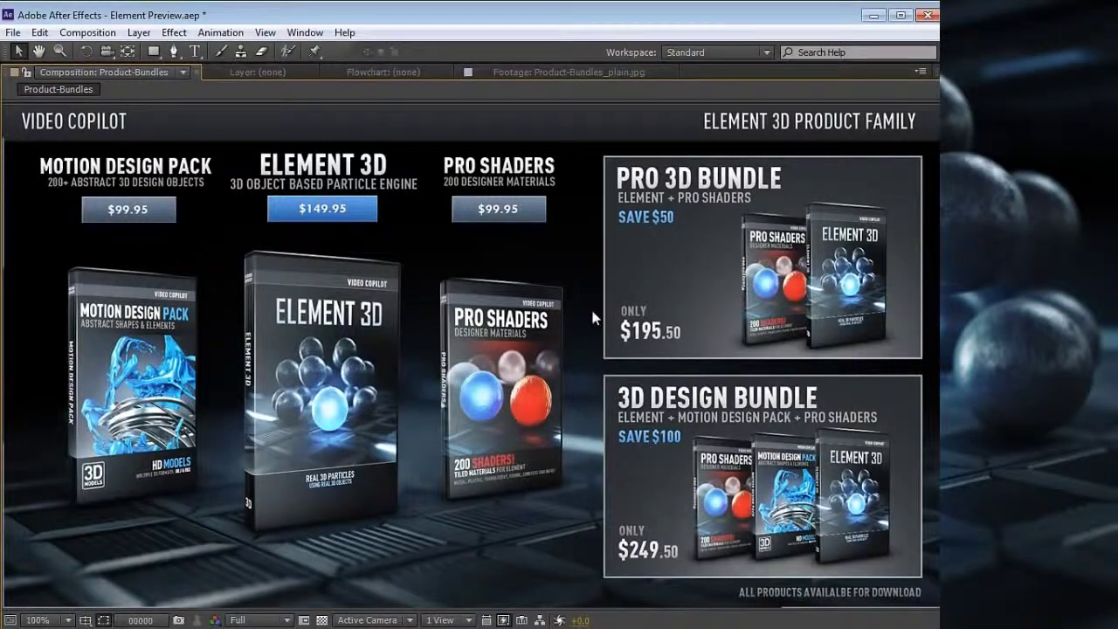
pyautogui.press('`')
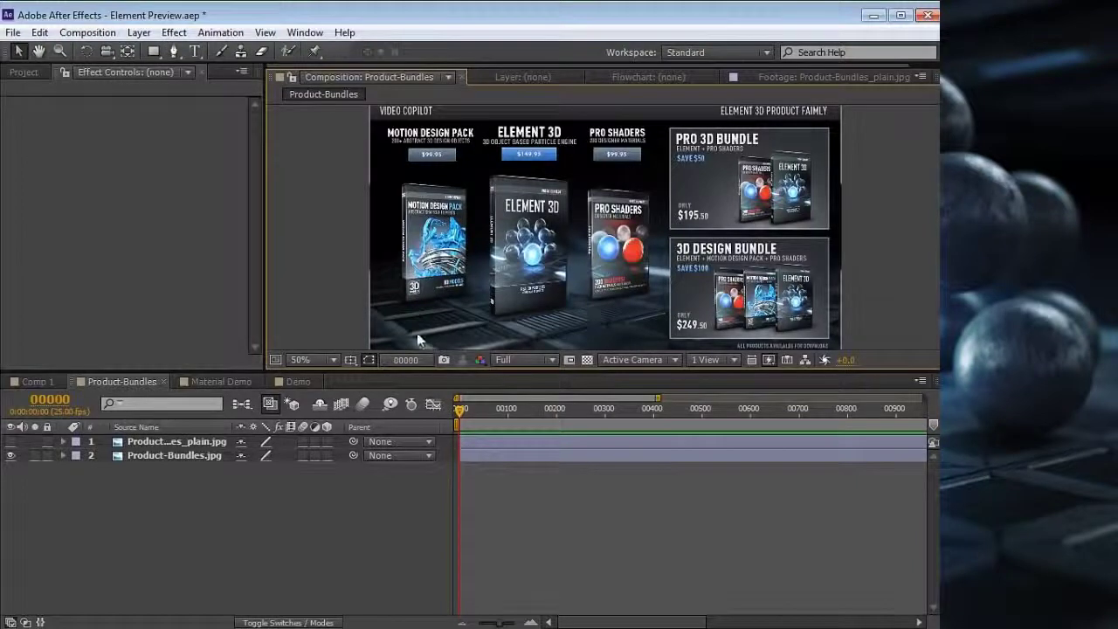
# Open the Material Demo composition and collapse the Light 2 layer's properties.
pyautogui.click(235, 381)
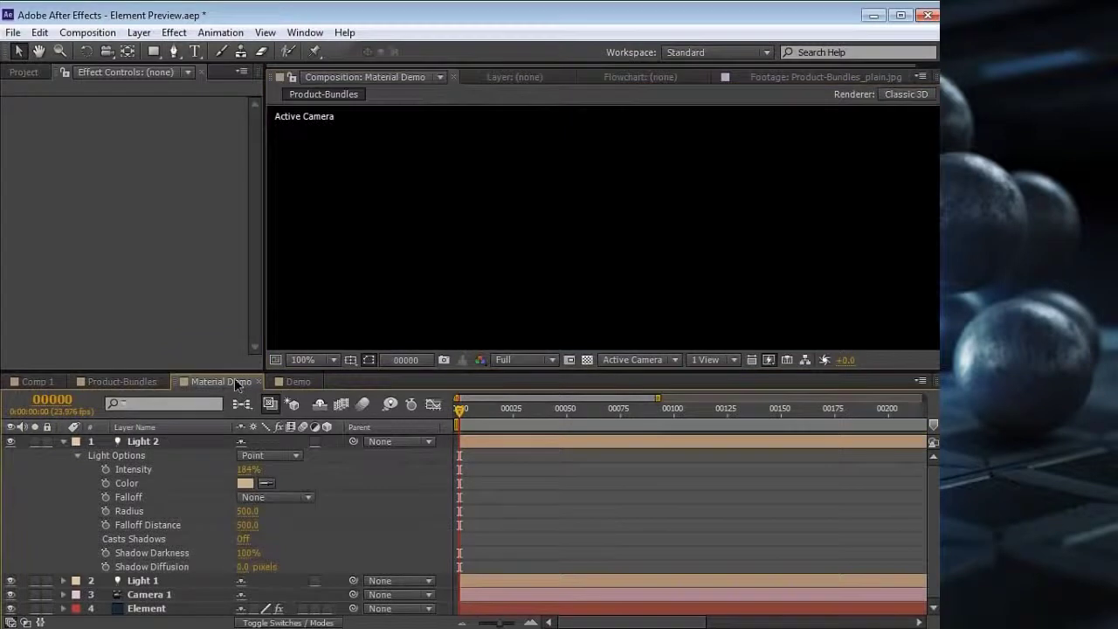
pyautogui.click(63, 442)
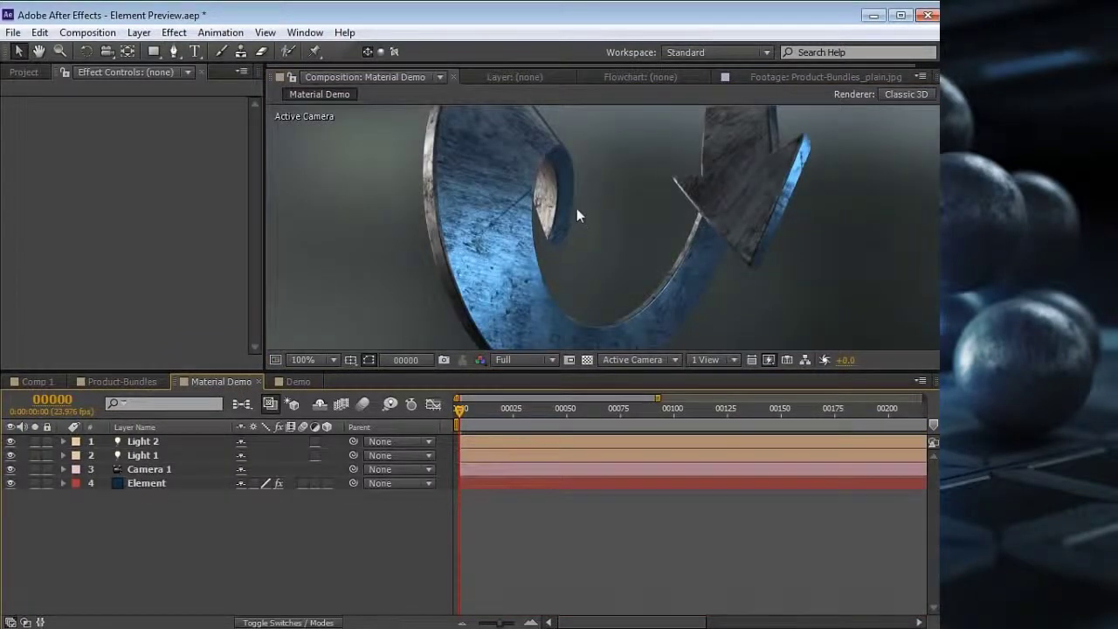
# Open the Scene Setup of the Element layer in Material Demo and rotate the arrow model in the preview.
pyautogui.scroll(-2, 535, 278)
pyautogui.click(618, 227)
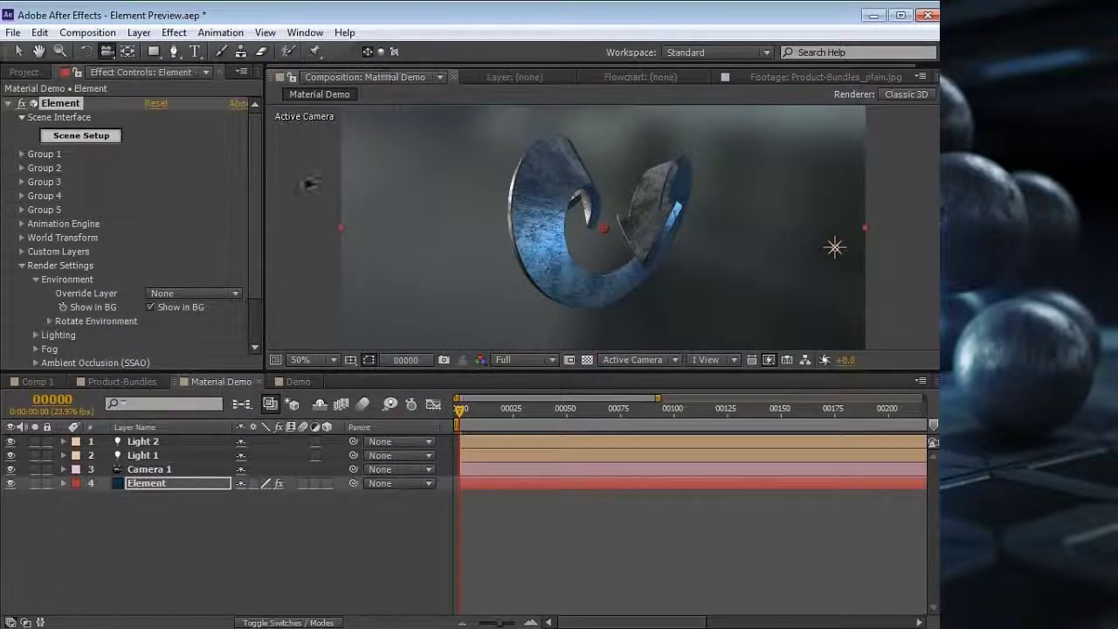
pyautogui.click(88, 142)
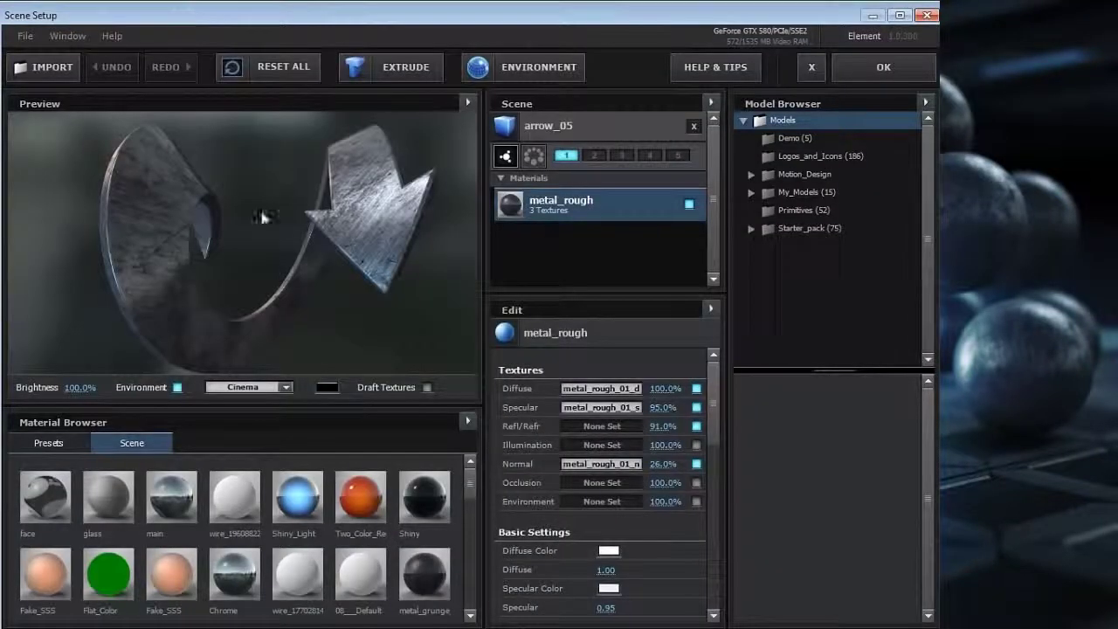
pyautogui.moveTo(310, 259); pyautogui.dragTo(367, 234)
# Compare another preview lighting preset with Cinema on the arrow, keeping Cinema, and rotate the model to inspect its metal surface.
pyautogui.click(249, 387)
pyautogui.click(252, 408)
pyautogui.click(249, 387)
pyautogui.click(249, 428)
pyautogui.moveTo(297, 219)
pyautogui.mouseDown()
pyautogui.moveTo(267, 208)
pyautogui.moveTo(298, 211)
pyautogui.mouseUp()
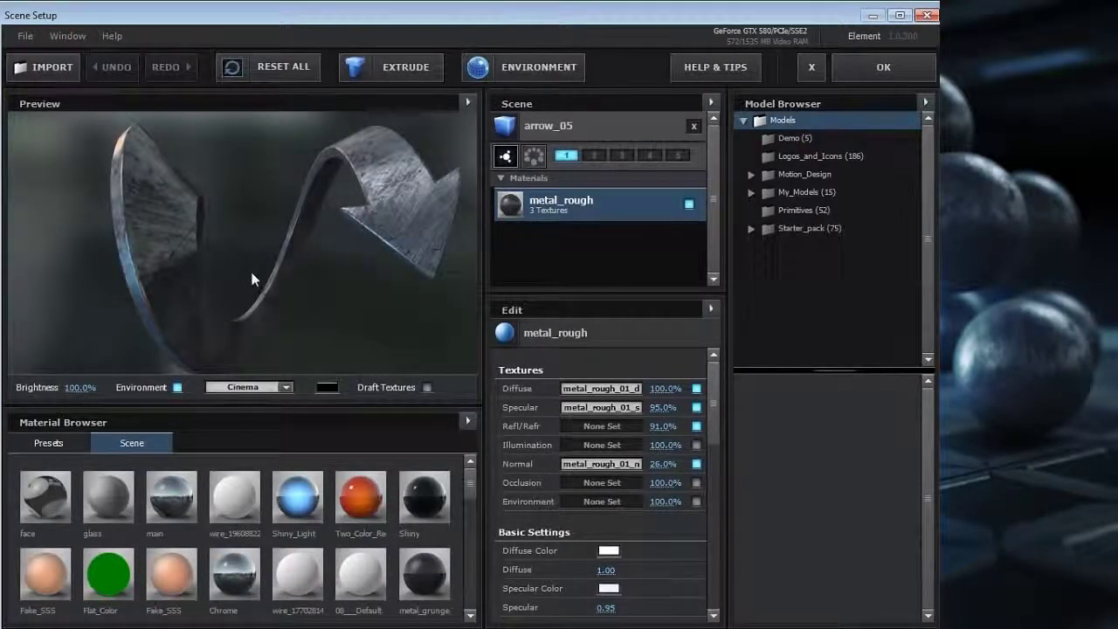
pyautogui.moveTo(292, 266); pyautogui.dragTo(317, 259)
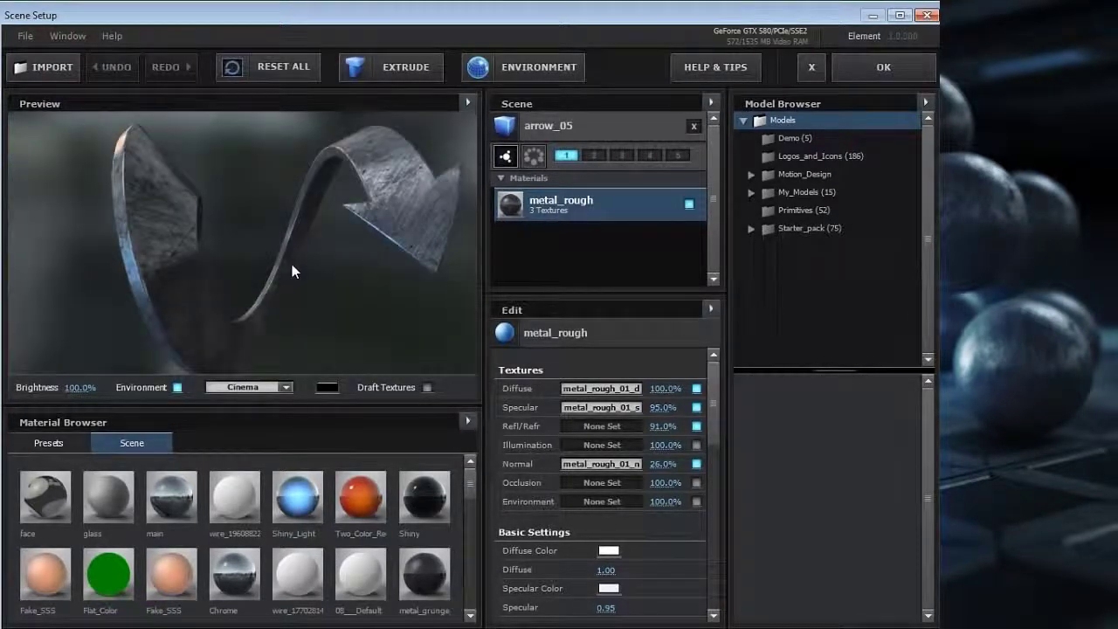
# Browse the basic Materials presets that come with the plug-in and rotate the arrow in the preview.
pyautogui.click(54, 443)
pyautogui.click(68, 482)
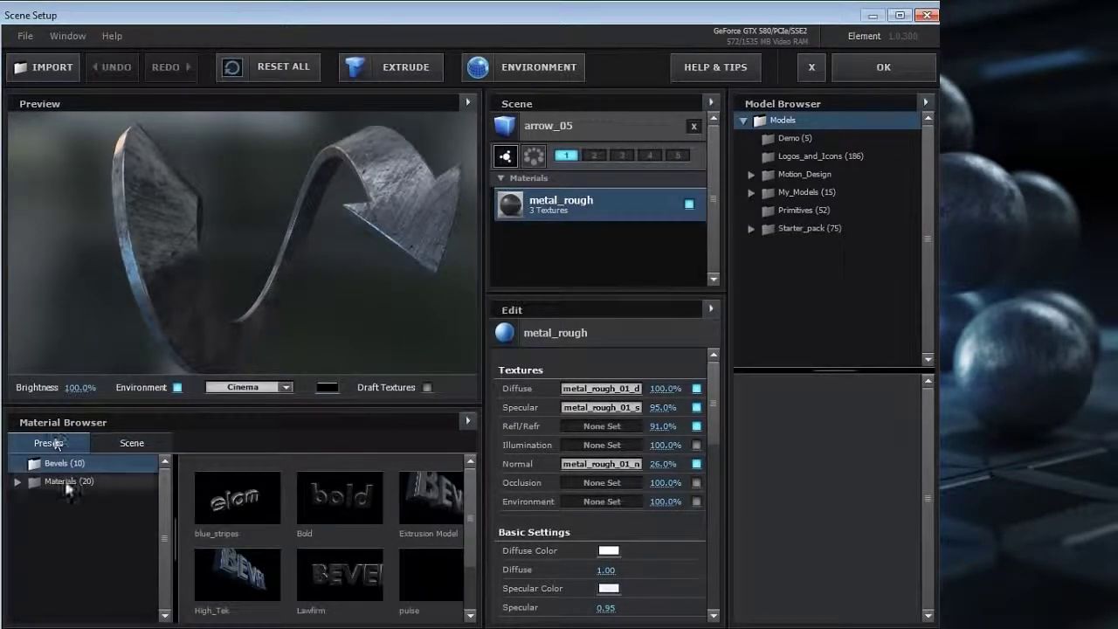
pyautogui.scroll(-2, 467, 519)
pyautogui.moveTo(467, 518); pyautogui.dragTo(472, 576)
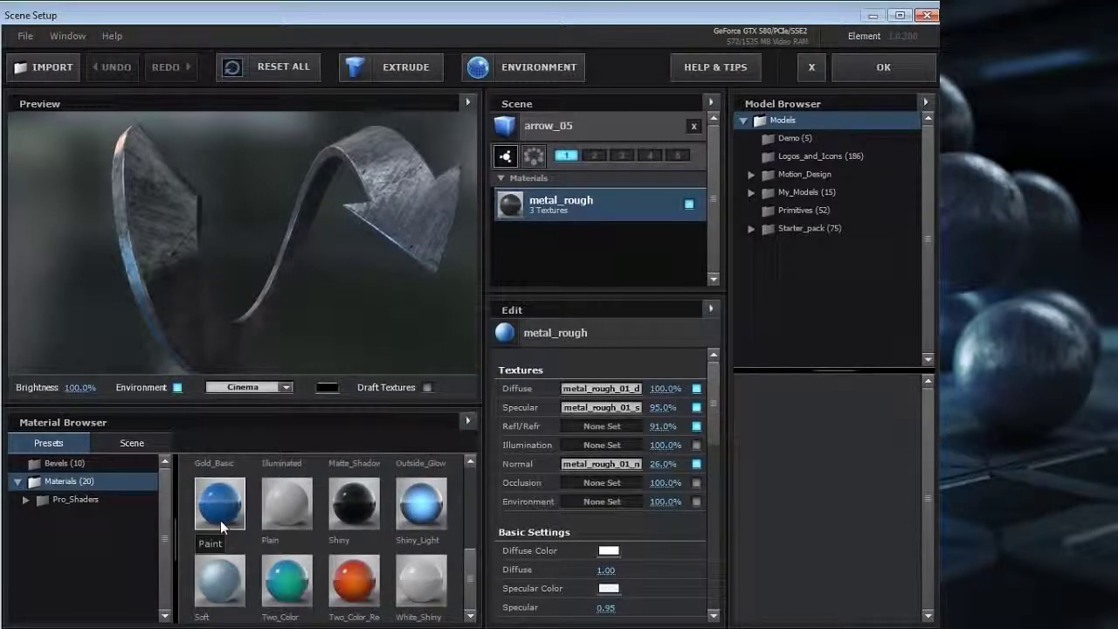
pyautogui.moveTo(308, 250); pyautogui.dragTo(345, 237)
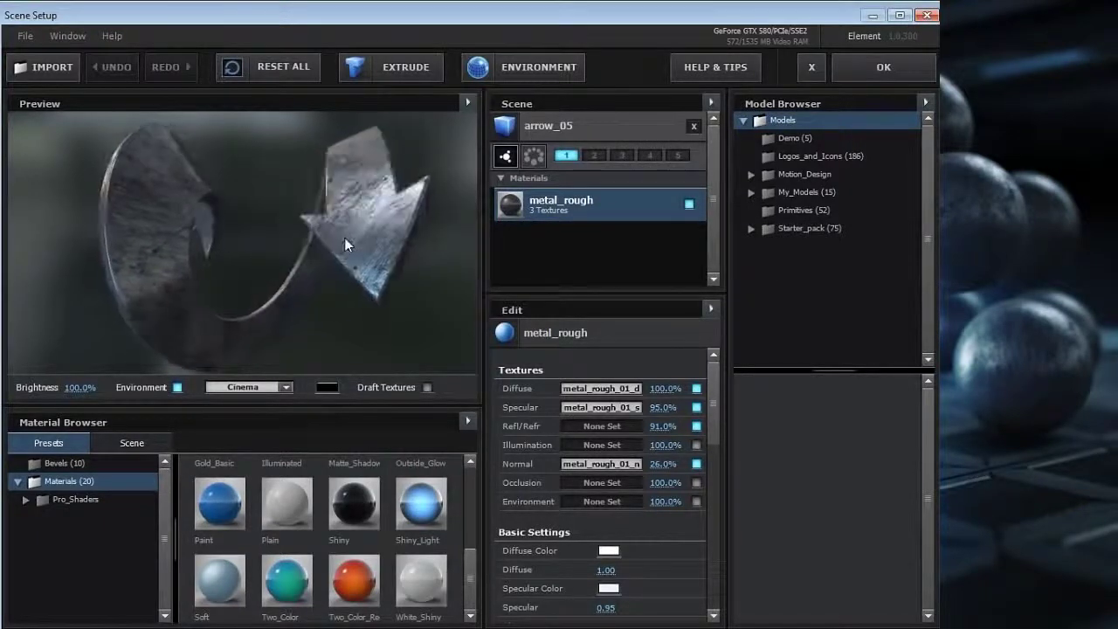
# Open the Metal collection of Pro_Shaders and apply metal_grunge_painted_07 to the arrow.
pyautogui.doubleClick(82, 500)
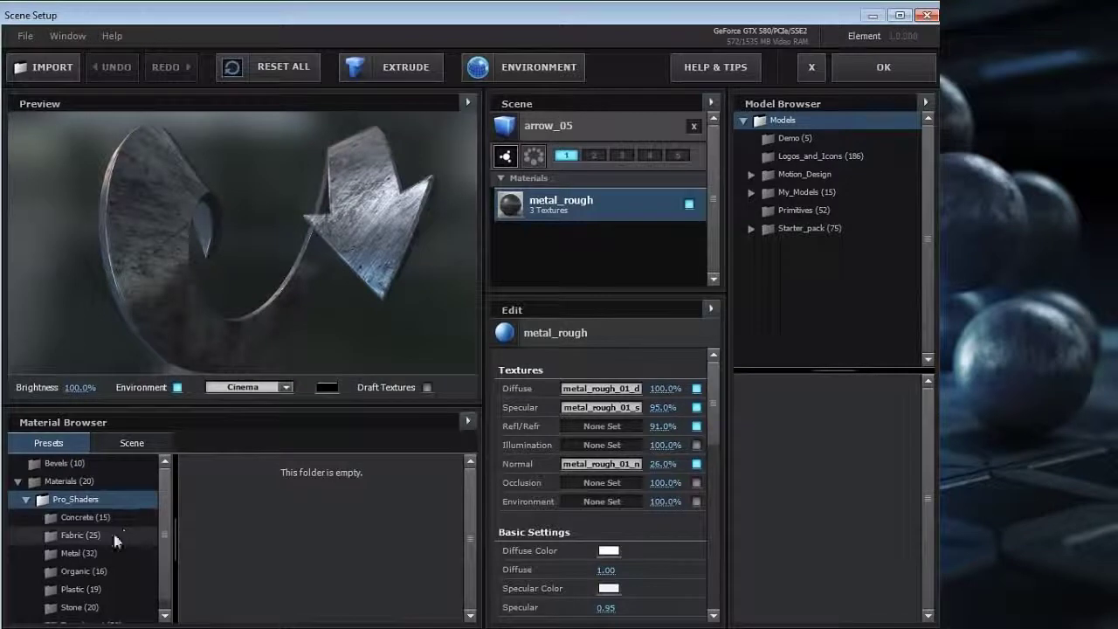
pyautogui.click(82, 553)
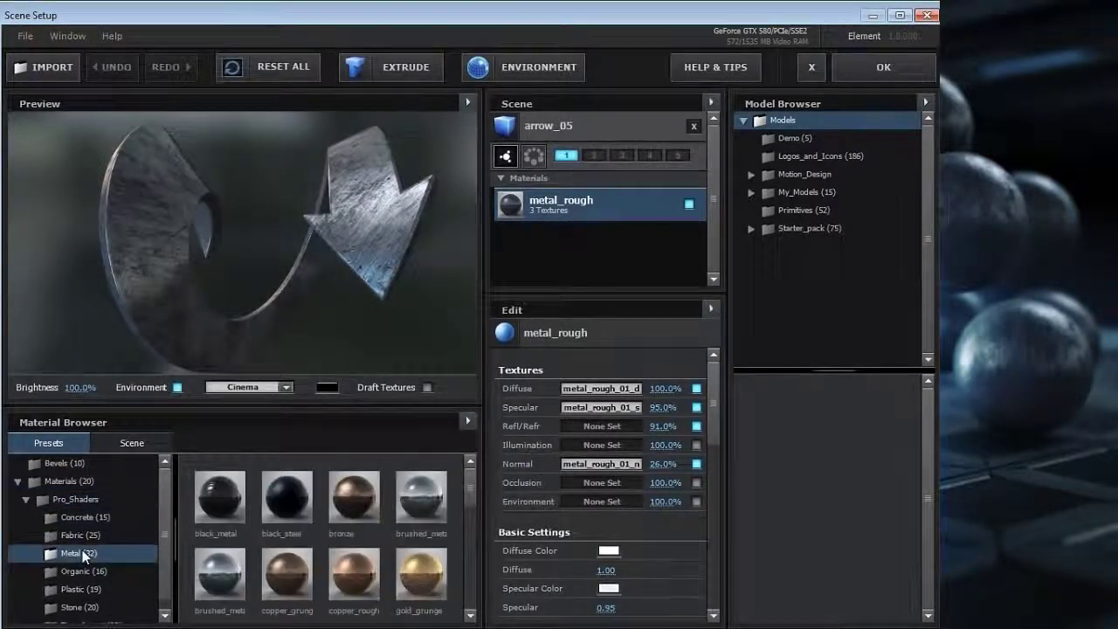
pyautogui.scroll(-1, 102, 494)
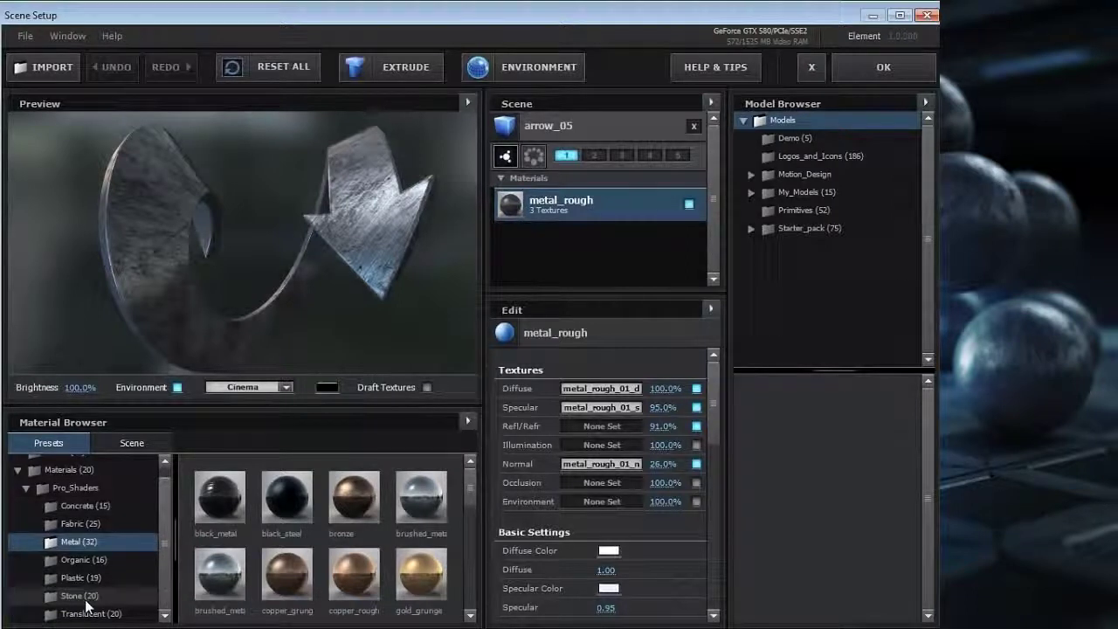
pyautogui.moveTo(470, 486); pyautogui.dragTo(239, 281)
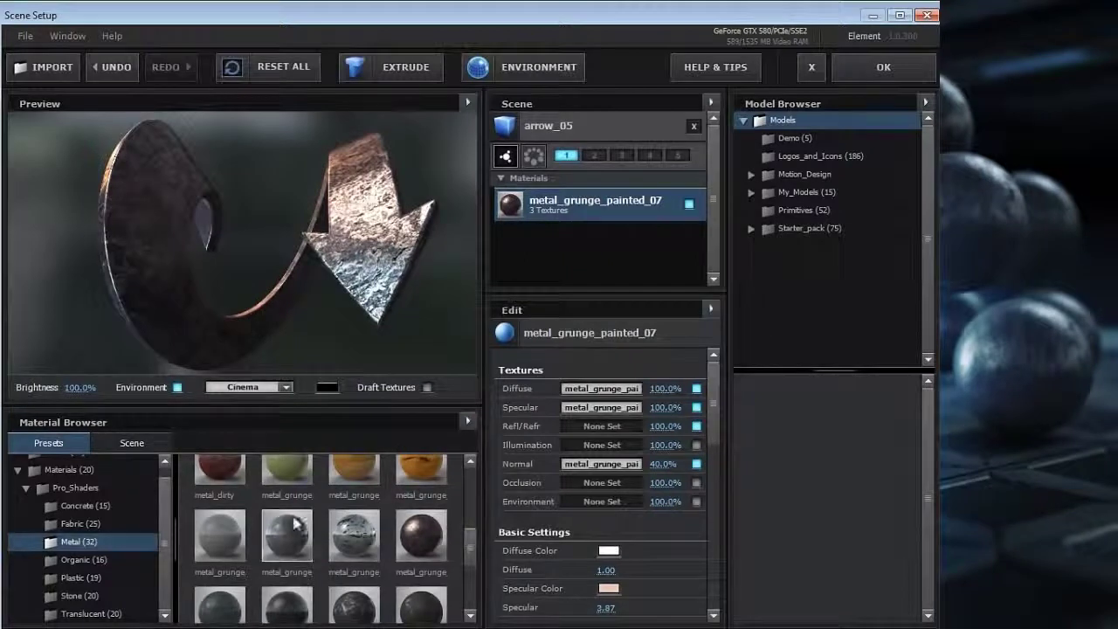
# Replace the arrow's material with metal_grunge_painted_09 and view it from another angle.
pyautogui.scroll(-1, 466, 545)
pyautogui.scroll(-1, 466, 545)
pyautogui.moveTo(287, 543); pyautogui.dragTo(399, 259)
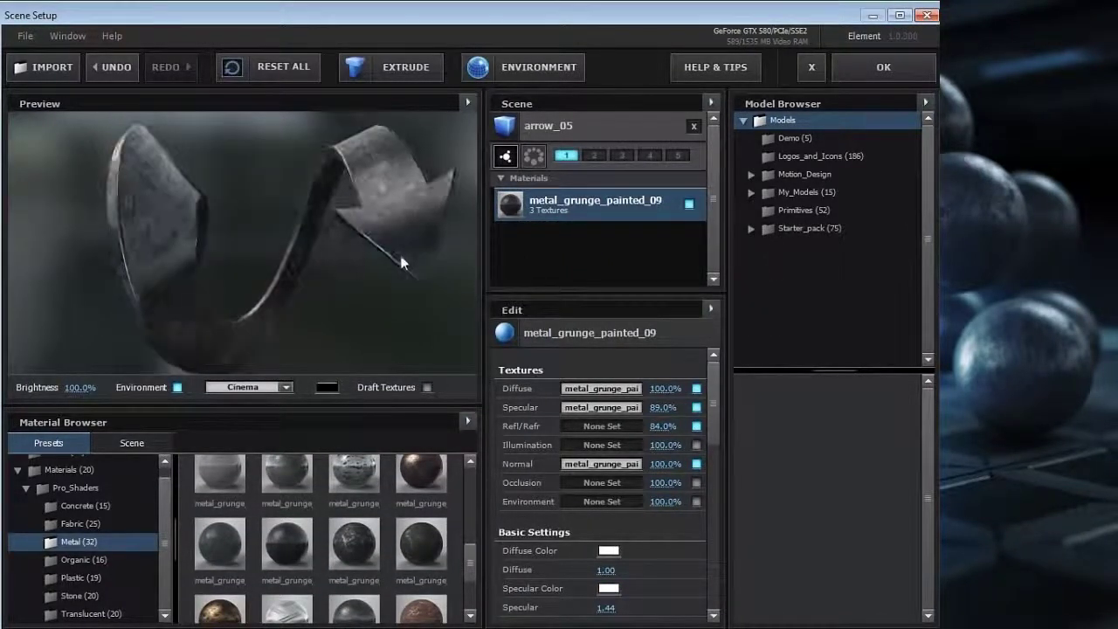
# Switch the arrow to the metal_painted shader and rotate it to inspect the worn surface.
pyautogui.scroll(-1, 470, 574)
pyautogui.moveTo(470, 574); pyautogui.dragTo(467, 602)
pyautogui.moveTo(332, 249); pyautogui.dragTo(251, 296)
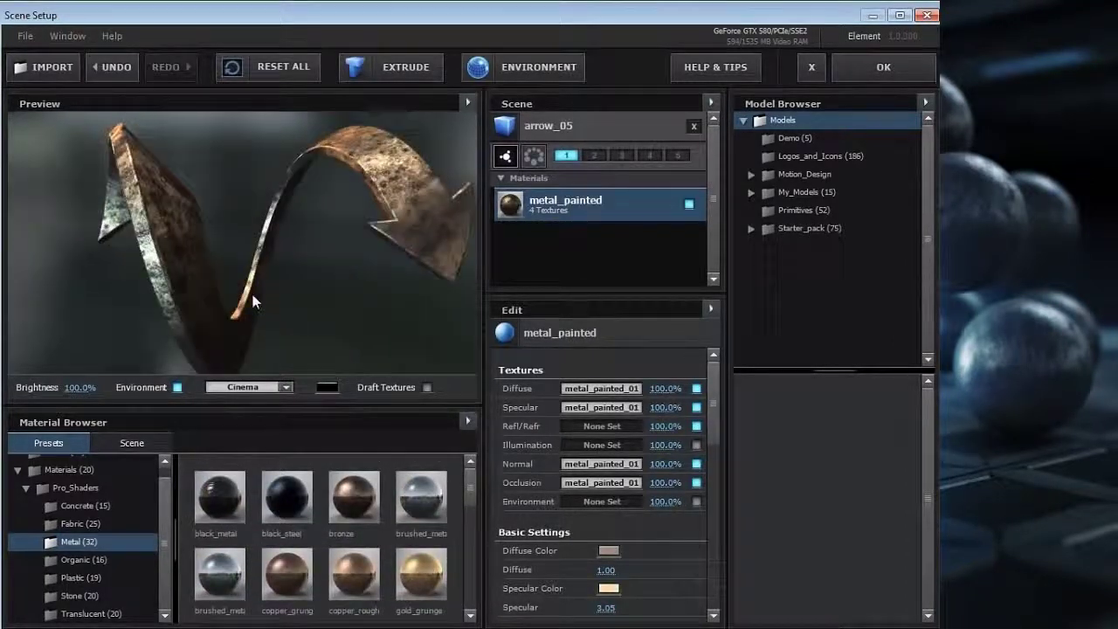
# Apply the black_metal shader to the arrow and view it from several angles and distances.
pyautogui.moveTo(219, 495); pyautogui.dragTo(262, 246)
pyautogui.moveTo(400, 234); pyautogui.dragTo(292, 280)
pyautogui.scroll(3, 292, 280)
pyautogui.moveTo(371, 272); pyautogui.dragTo(243, 246)
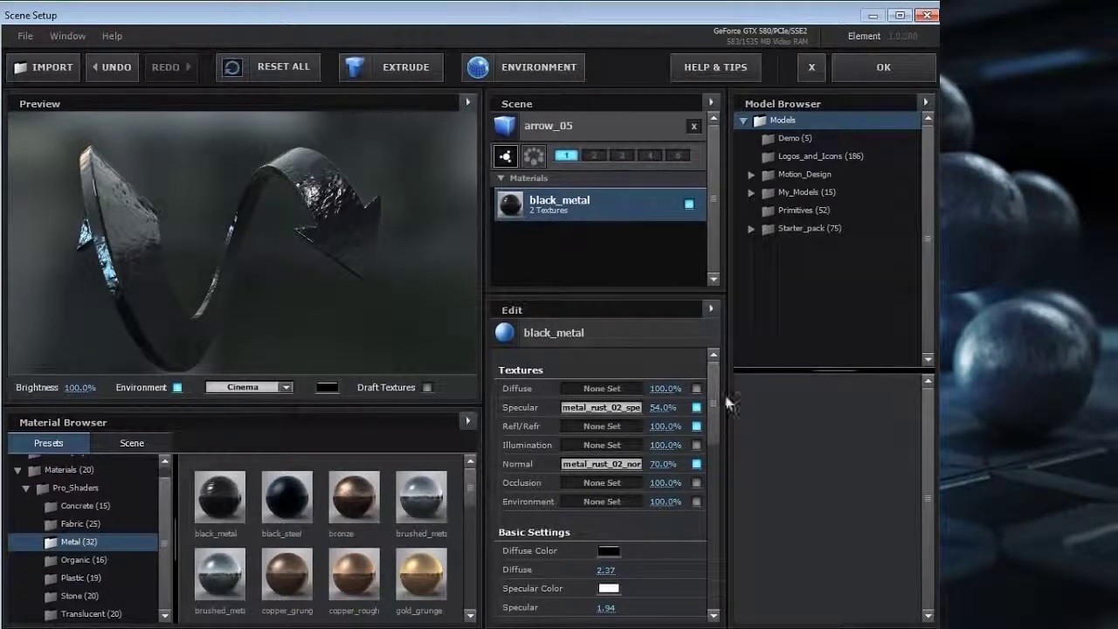
# Recolour the diffuse of black_metal to a dark blue, reduce its normal map strength and rotate the arrow.
pyautogui.scroll(-2, 715, 409)
pyautogui.click(609, 473)
pyautogui.moveTo(604, 472); pyautogui.dragTo(564, 488)
pyautogui.moveTo(685, 524); pyautogui.dragTo(685, 482)
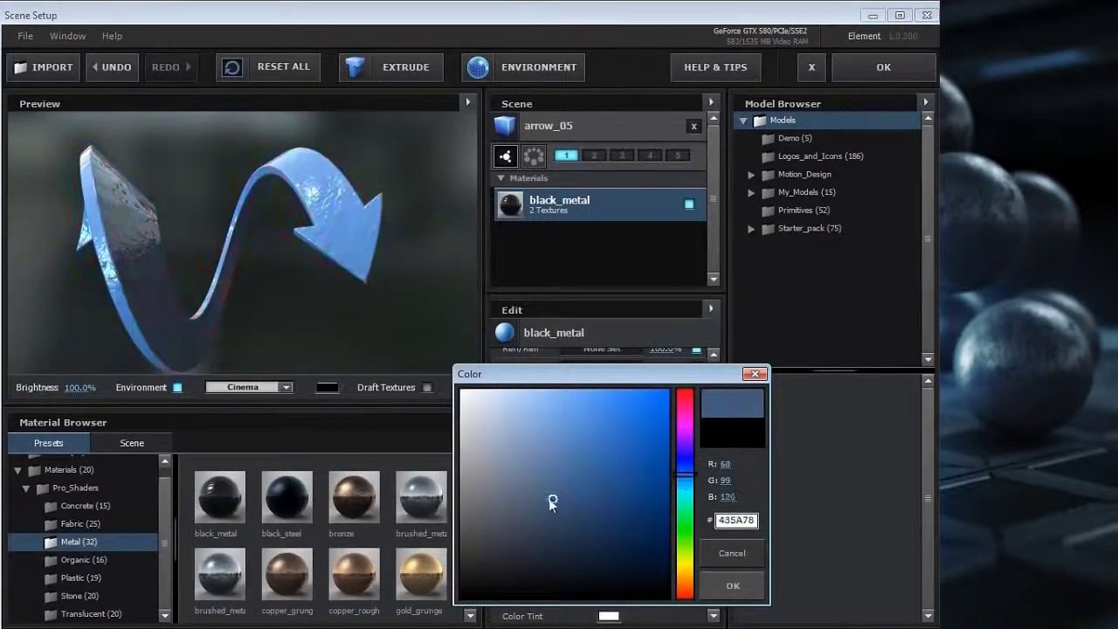
pyautogui.moveTo(549, 498); pyautogui.dragTo(528, 544)
pyautogui.click(738, 584)
pyautogui.moveTo(662, 386); pyautogui.dragTo(618, 401)
pyautogui.moveTo(297, 262); pyautogui.dragTo(219, 262)
# Apply copper_rough to the arrow, followed by the clear shader from the Translucent collection.
pyautogui.moveTo(354, 576); pyautogui.dragTo(223, 275)
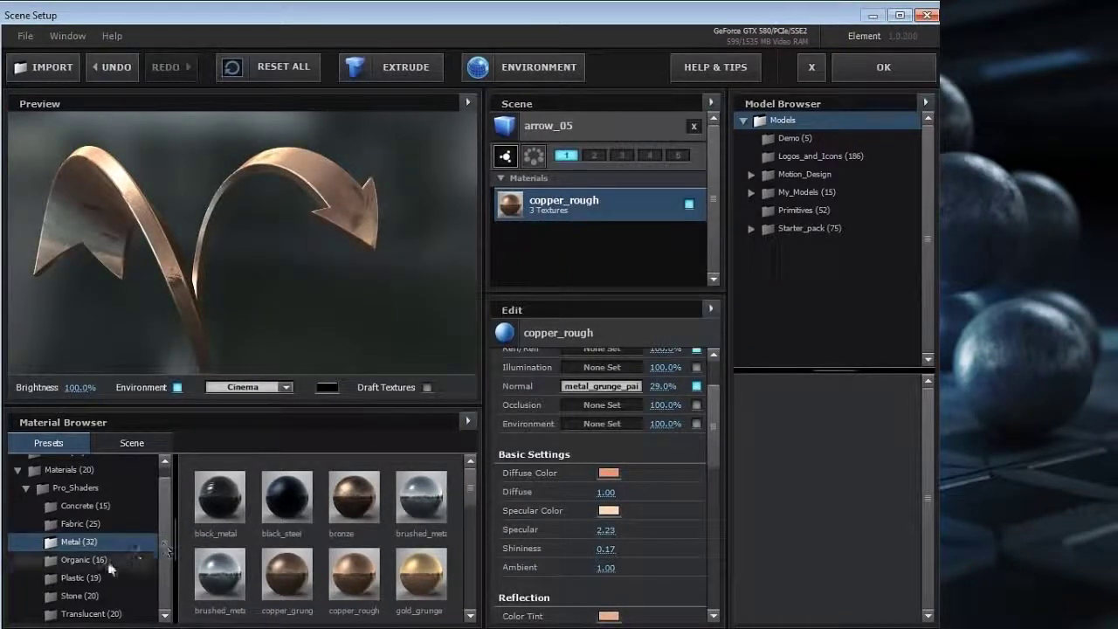
pyautogui.click(96, 615)
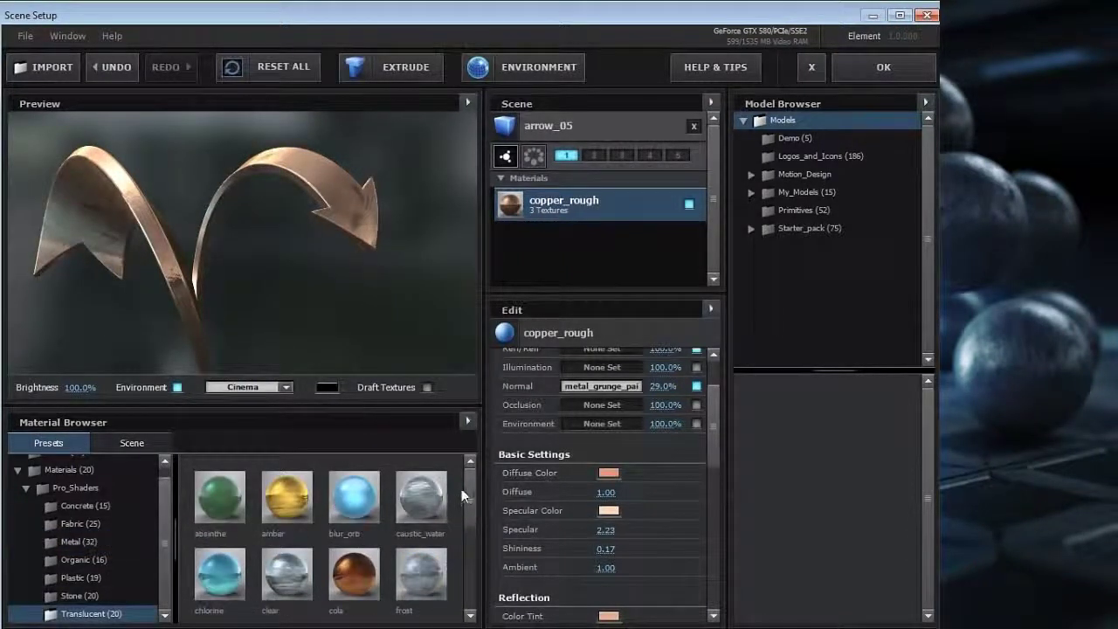
pyautogui.moveTo(469, 492); pyautogui.dragTo(469, 496)
pyautogui.moveTo(290, 564); pyautogui.dragTo(288, 256)
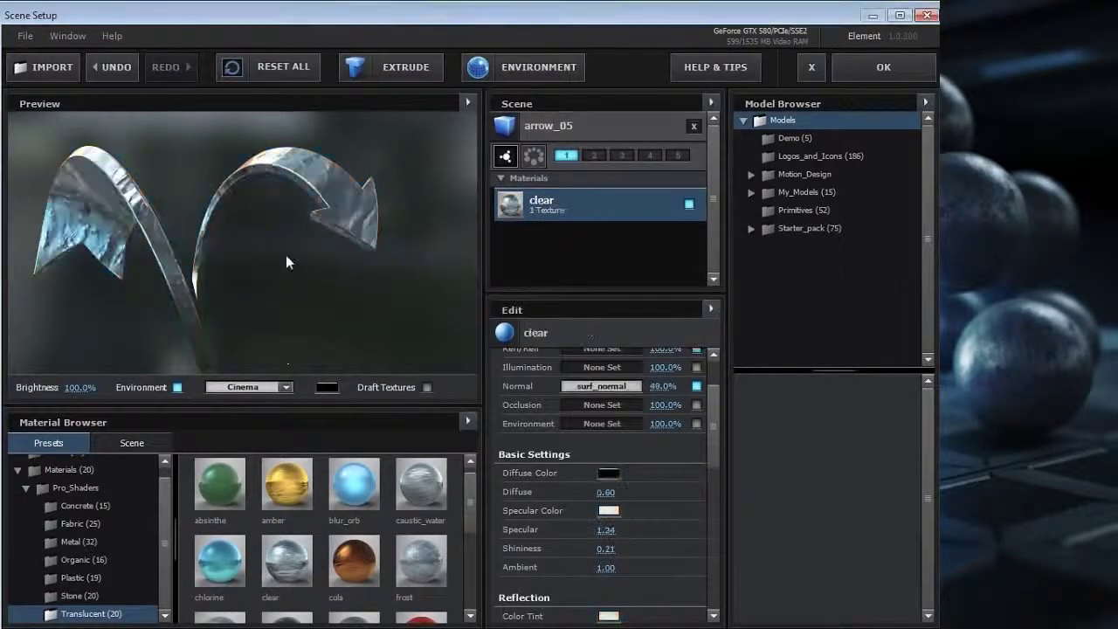
# Try the frost and caustic_water translucent shaders on the arrow.
pyautogui.moveTo(422, 561); pyautogui.dragTo(325, 340)
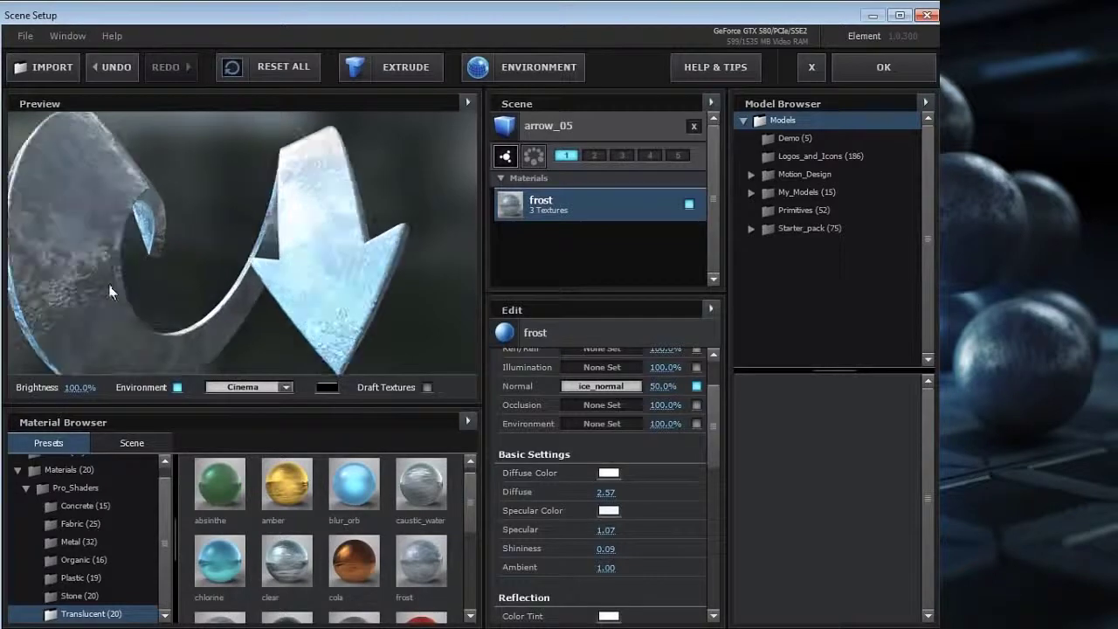
pyautogui.moveTo(421, 485); pyautogui.dragTo(233, 299)
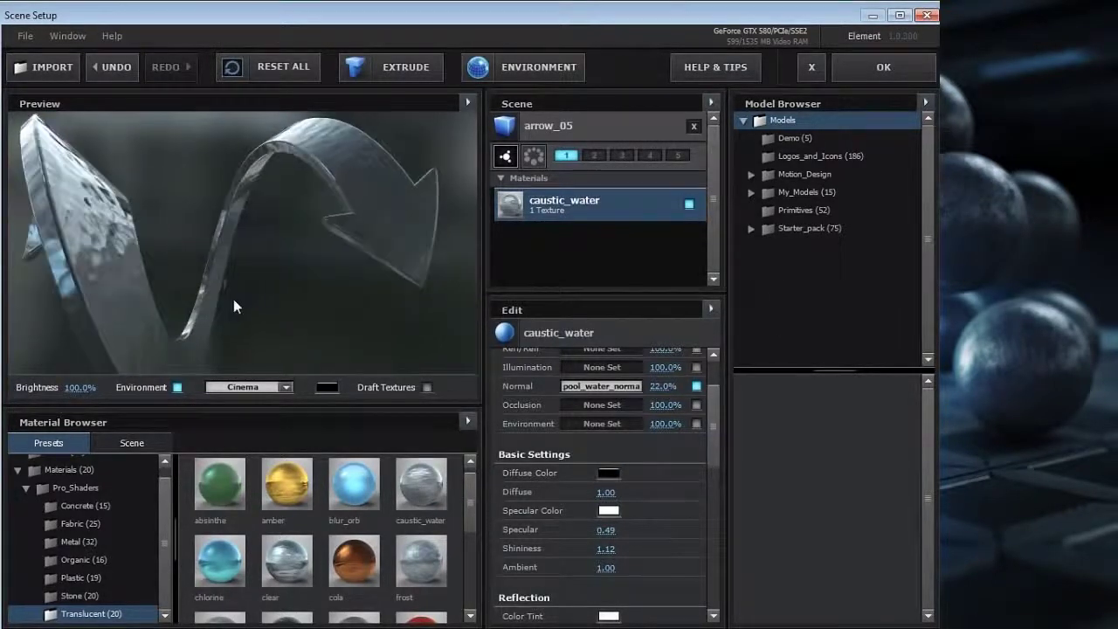
# Apply the gummy shader to the arrow, followed by ice_wall from the same Translucent collection.
pyautogui.scroll(-3, 381, 508)
pyautogui.moveTo(415, 563); pyautogui.dragTo(232, 350)
pyautogui.scroll(-1, 310, 522)
pyautogui.scroll(-1, 310, 523)
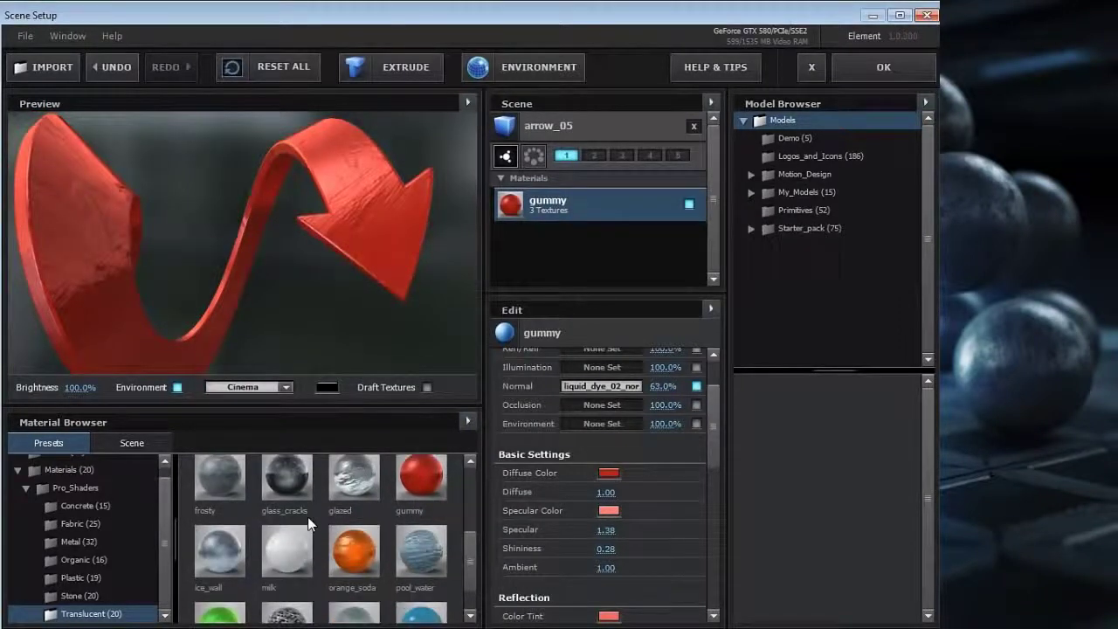
pyautogui.moveTo(225, 522); pyautogui.dragTo(205, 268)
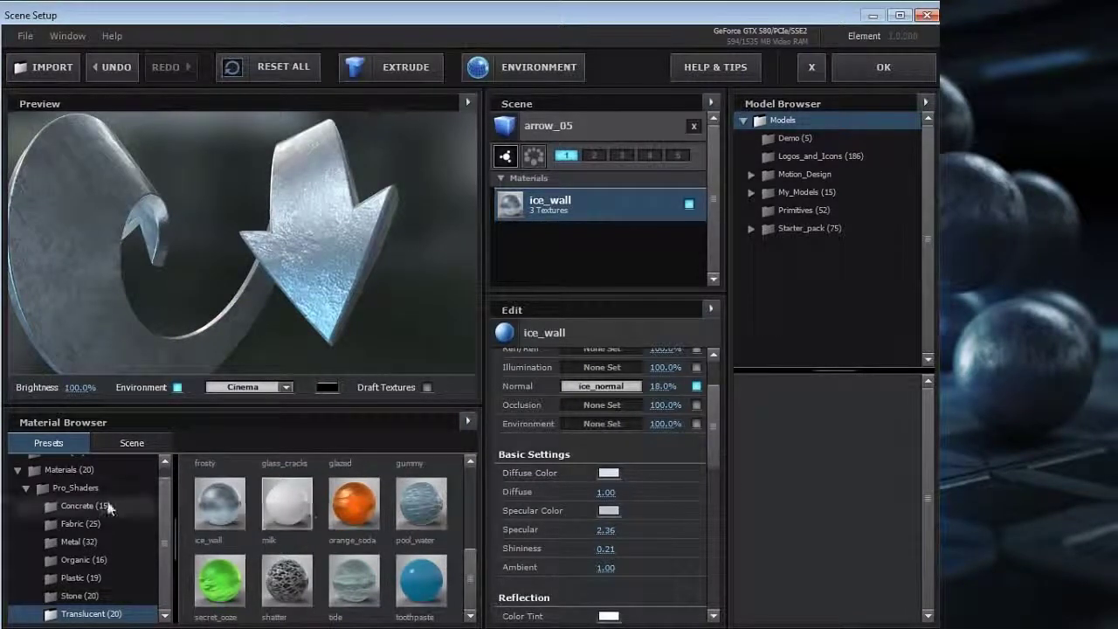
# Open the Stone shaders and apply stone_03 and stone_04 in turn to the arrow.
pyautogui.click(80, 597)
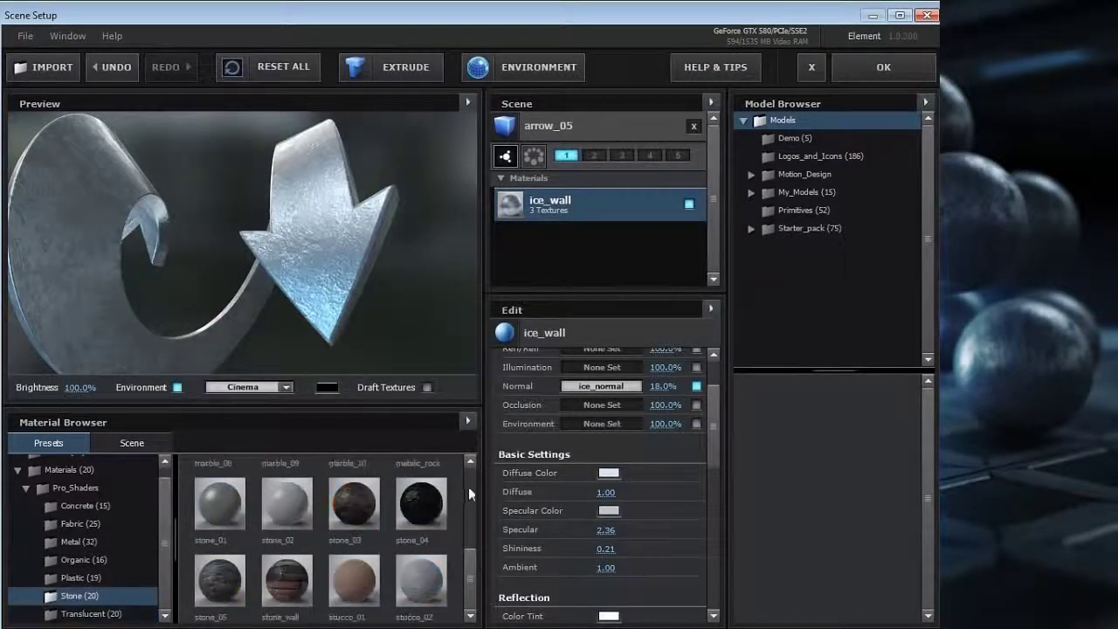
pyautogui.moveTo(354, 503); pyautogui.dragTo(192, 312)
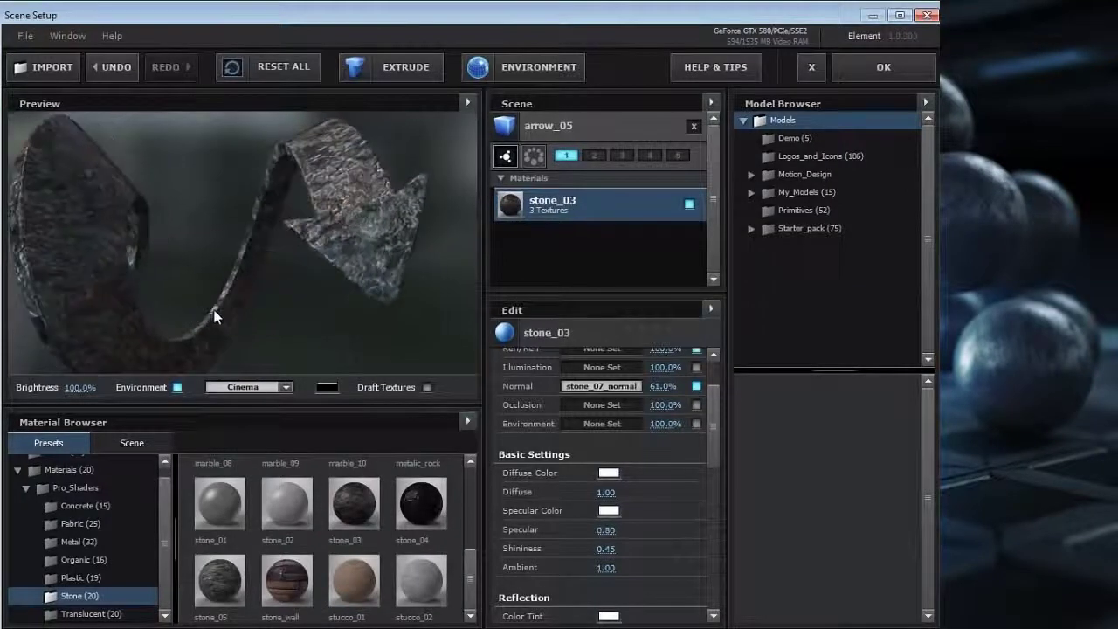
pyautogui.moveTo(412, 517); pyautogui.dragTo(222, 311)
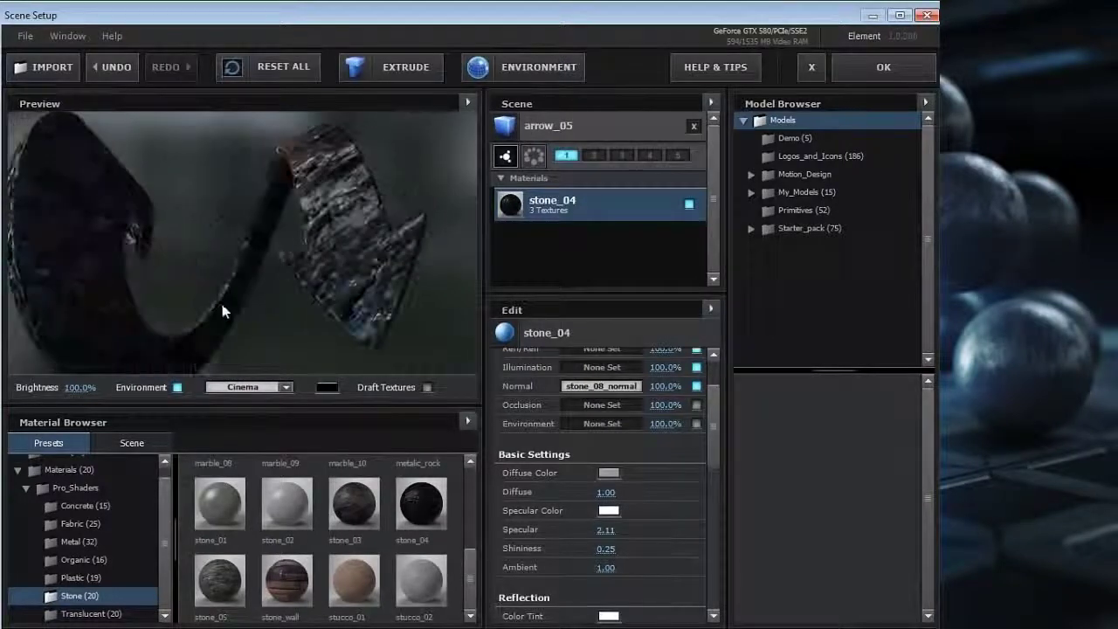
# Apply wet_lizard from the Organic shaders to the arrow, rotate it and look through the rest of the collection.
pyautogui.click(92, 560)
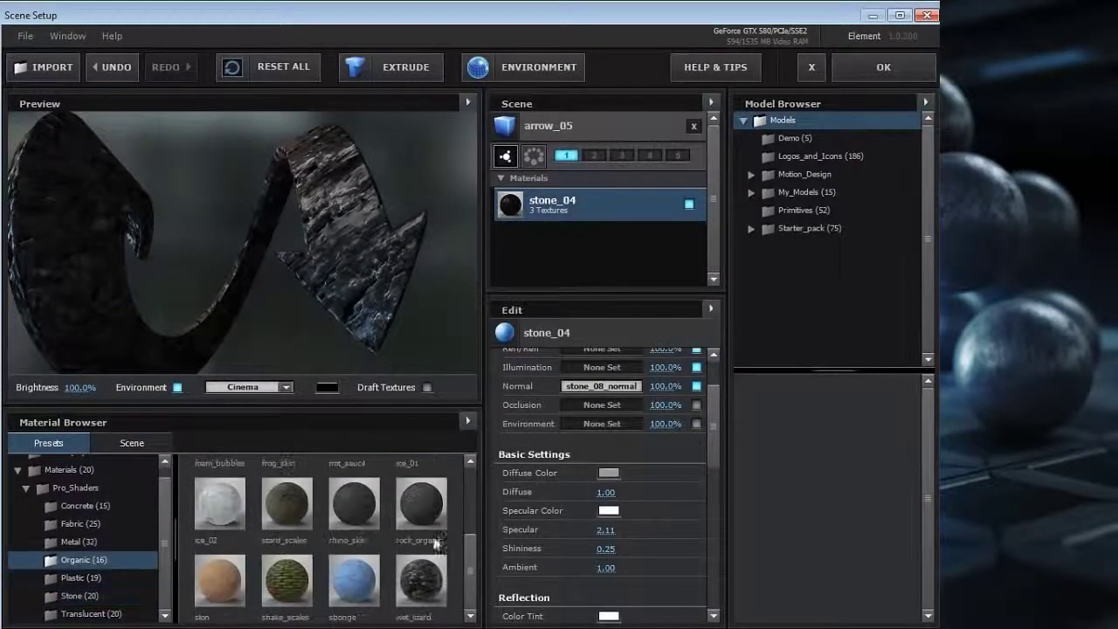
pyautogui.scroll(1, 469, 551)
pyautogui.scroll(-1, 466, 525)
pyautogui.click(414, 580)
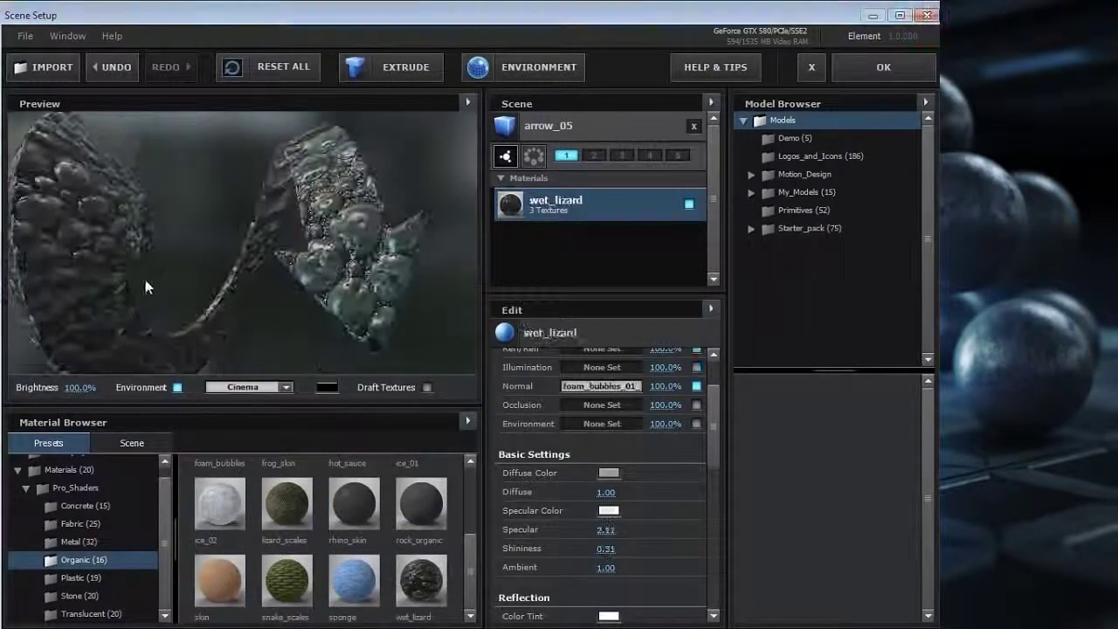
pyautogui.moveTo(221, 273); pyautogui.dragTo(143, 282)
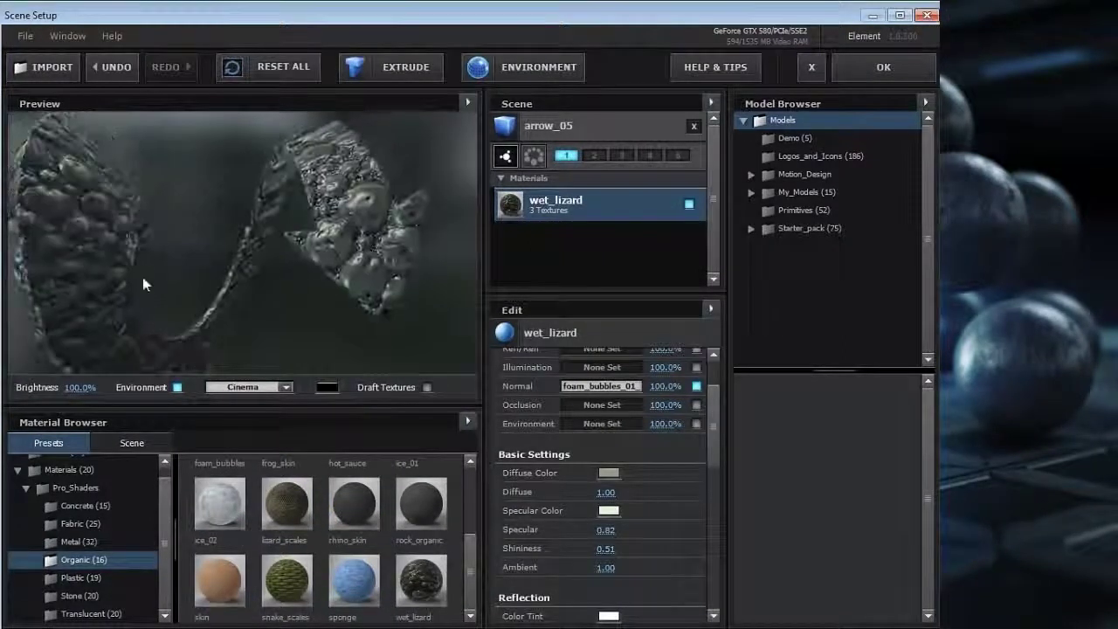
pyautogui.scroll(1, 314, 510)
pyautogui.scroll(1, 341, 529)
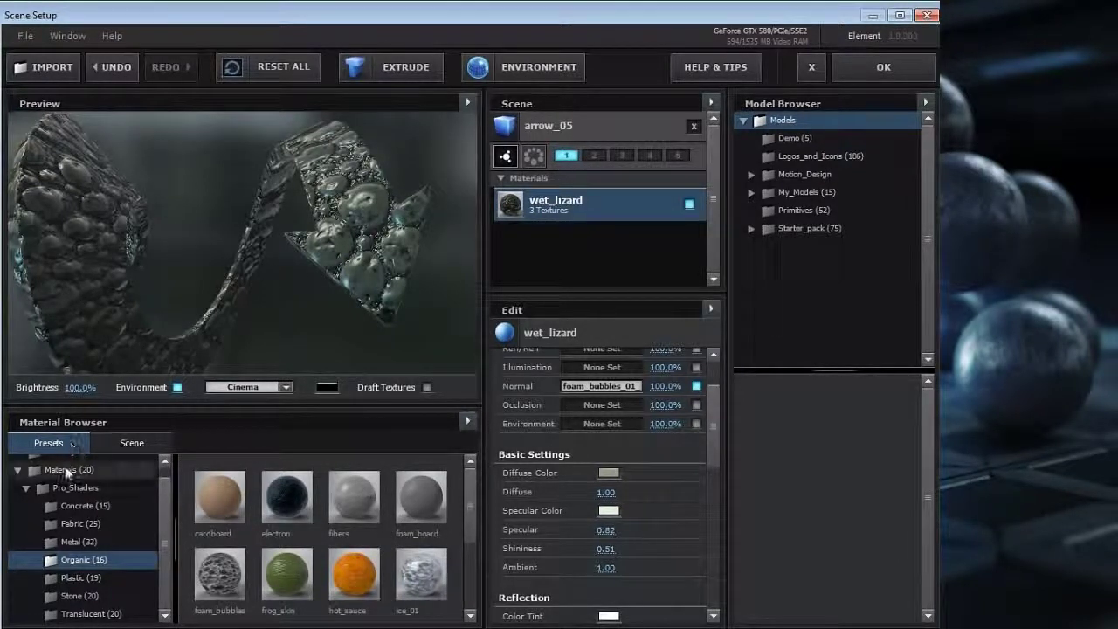
# Try concrete_bare_03 and concrete_bare_01 from the Concrete shaders on the arrow, rotating it to inspect the surface.
pyautogui.click(85, 506)
pyautogui.click(354, 499)
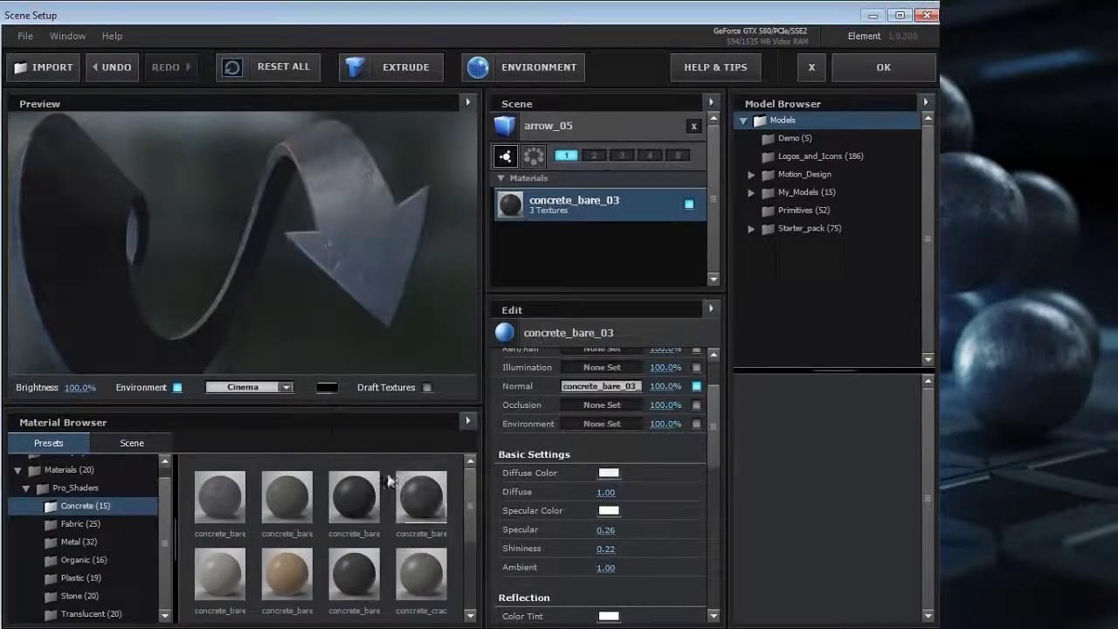
pyautogui.moveTo(278, 228); pyautogui.dragTo(385, 219)
pyautogui.click(281, 539)
pyautogui.moveTo(180, 318); pyautogui.dragTo(210, 263)
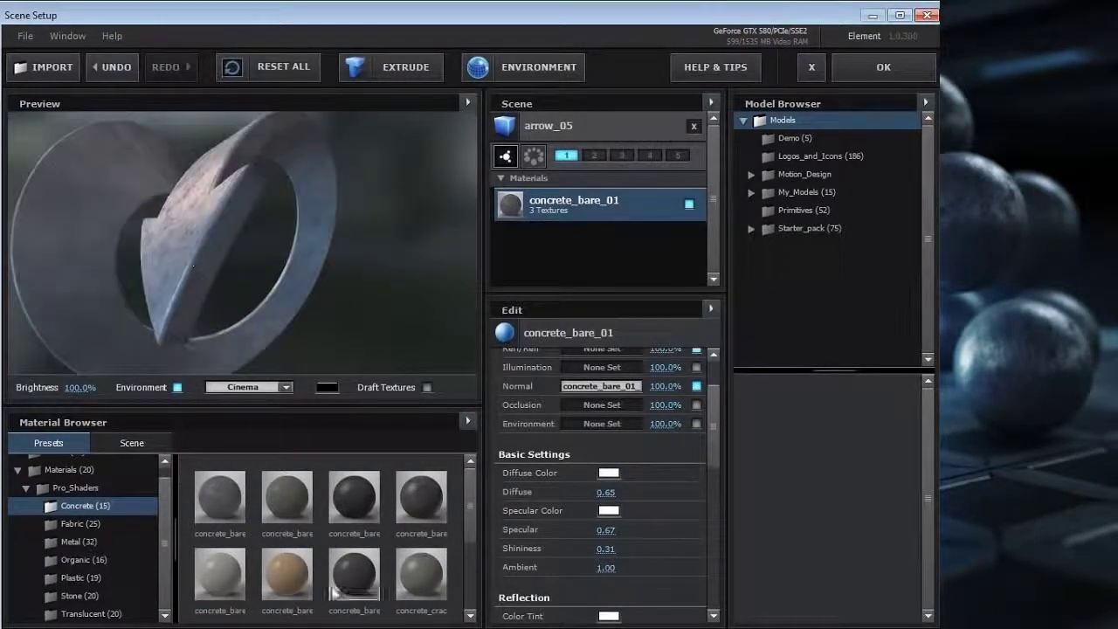
# Look through the Concrete and Fabric shaders and apply futuristic_06 from the Plastic collection to the arrow.
pyautogui.moveTo(474, 502); pyautogui.dragTo(468, 545)
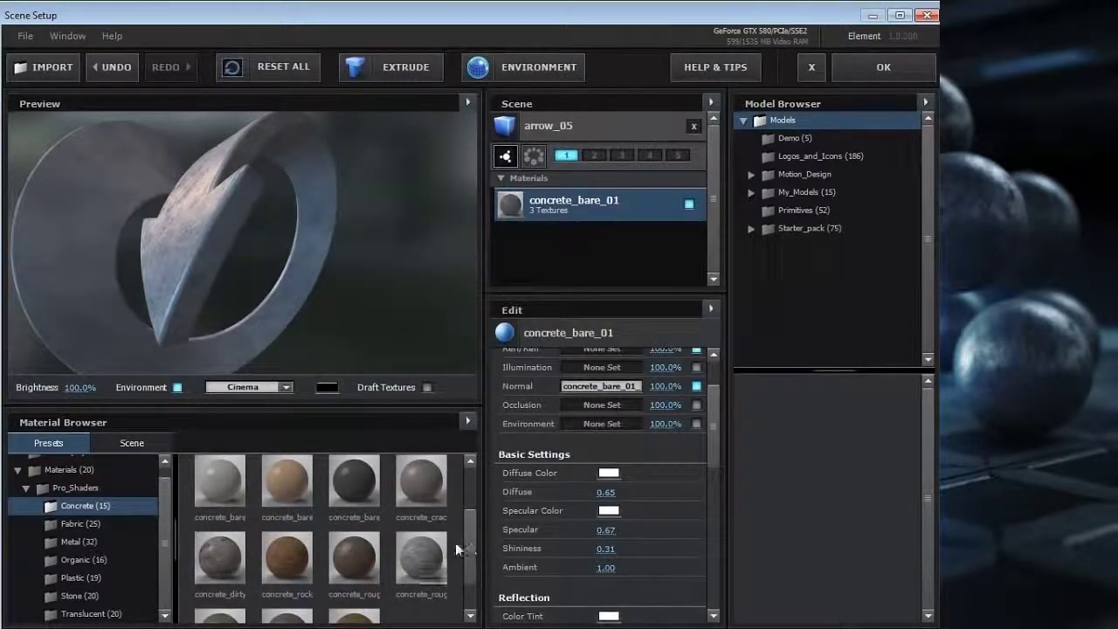
pyautogui.click(98, 523)
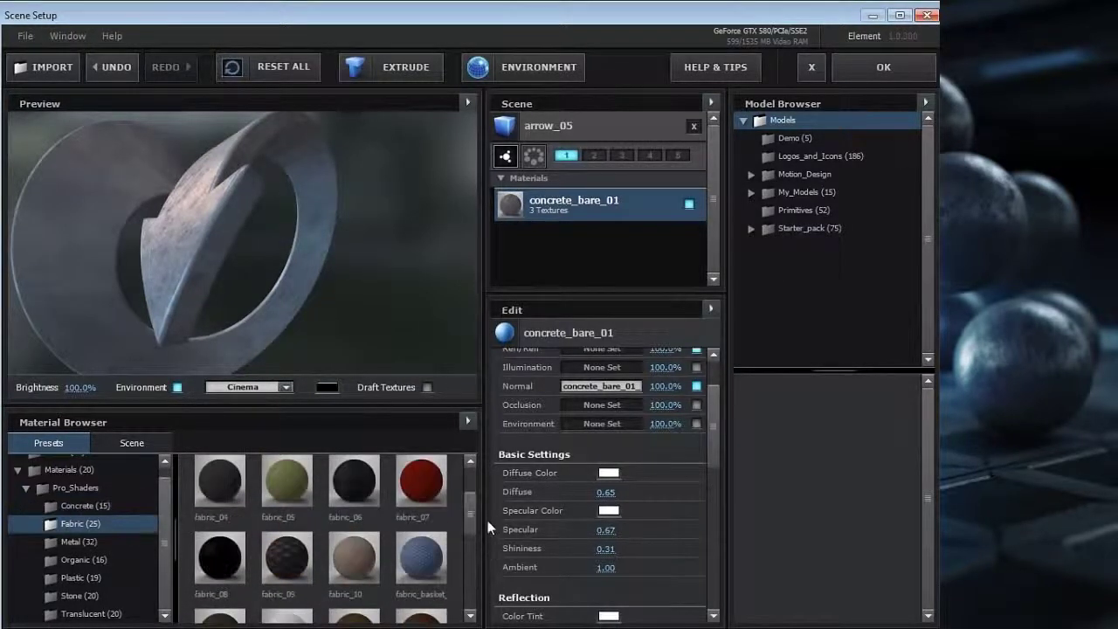
pyautogui.click(91, 579)
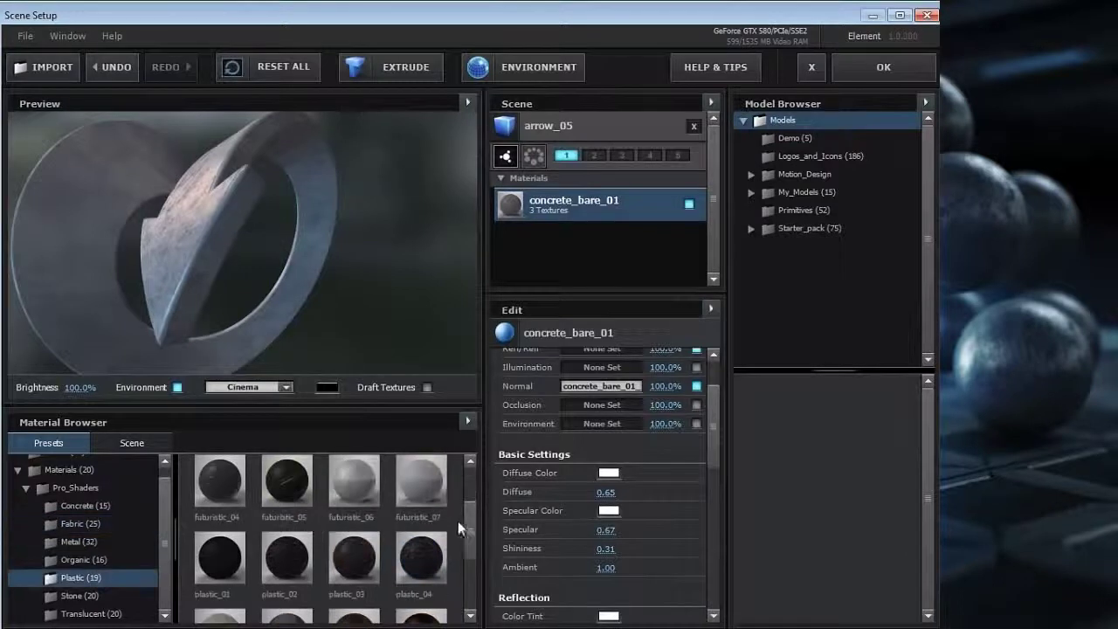
pyautogui.moveTo(375, 482); pyautogui.dragTo(249, 328)
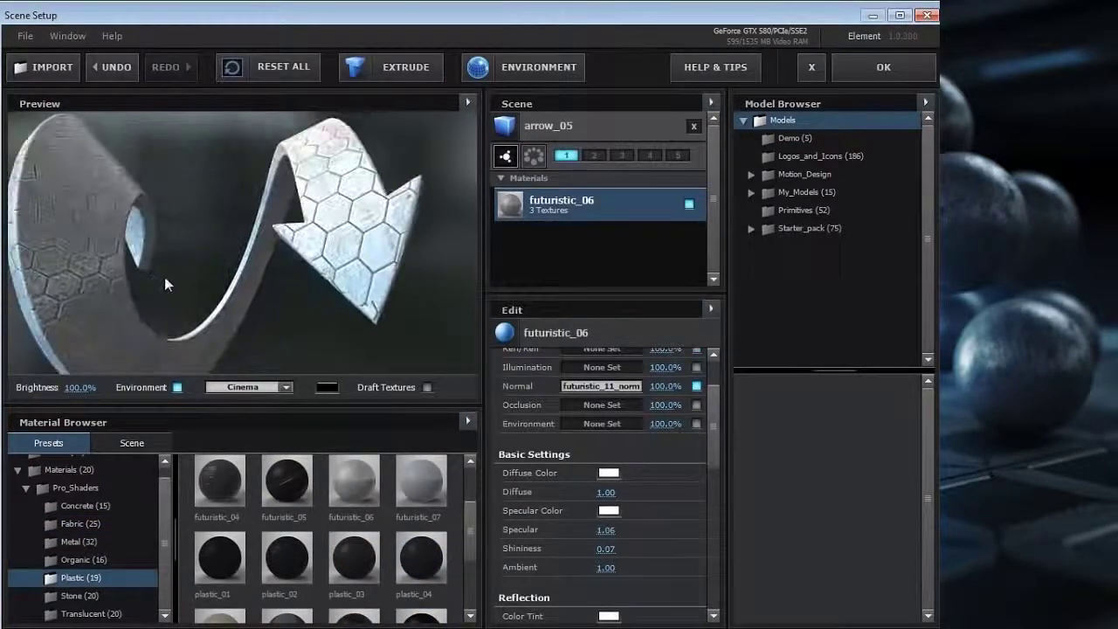
# Apply futuristic_07 from the Plastic shaders to the arrow and rotate it to inspect the surface.
pyautogui.moveTo(416, 499); pyautogui.dragTo(175, 284)
pyautogui.moveTo(464, 522); pyautogui.dragTo(458, 567)
pyautogui.moveTo(269, 253); pyautogui.dragTo(313, 225)
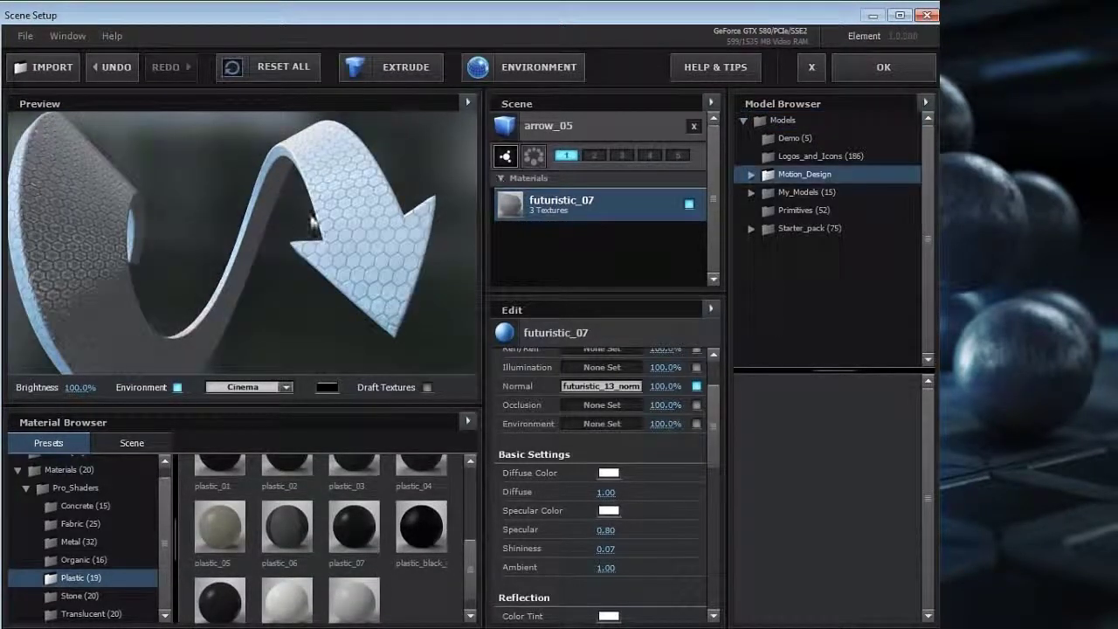
# Open the liquid models in the Motion_Design collection, enlarge their thumbnail area and look through them.
pyautogui.click(768, 174)
pyautogui.scroll(-3, 925, 241)
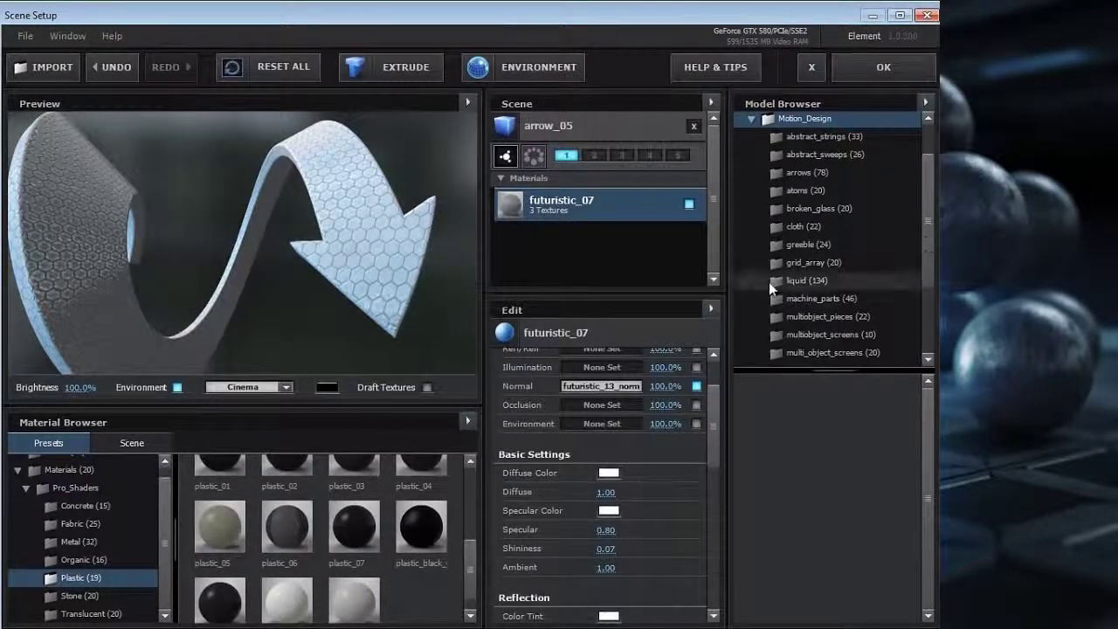
pyautogui.click(845, 280)
pyautogui.moveTo(928, 392); pyautogui.dragTo(709, 344)
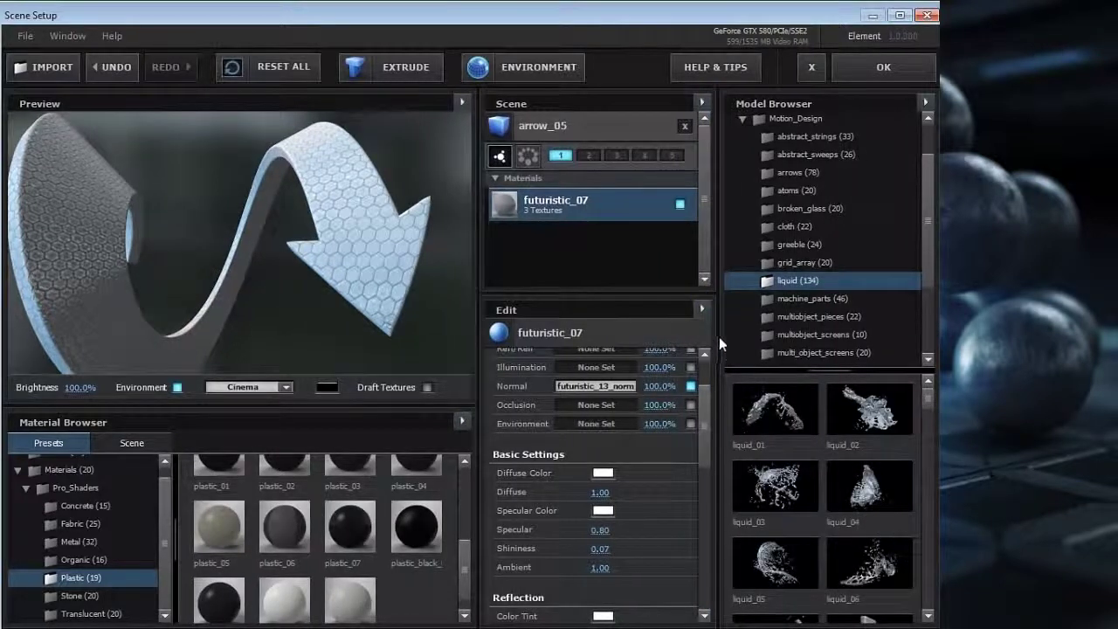
pyautogui.moveTo(833, 371); pyautogui.dragTo(853, 235)
pyautogui.moveTo(927, 288); pyautogui.dragTo(927, 306)
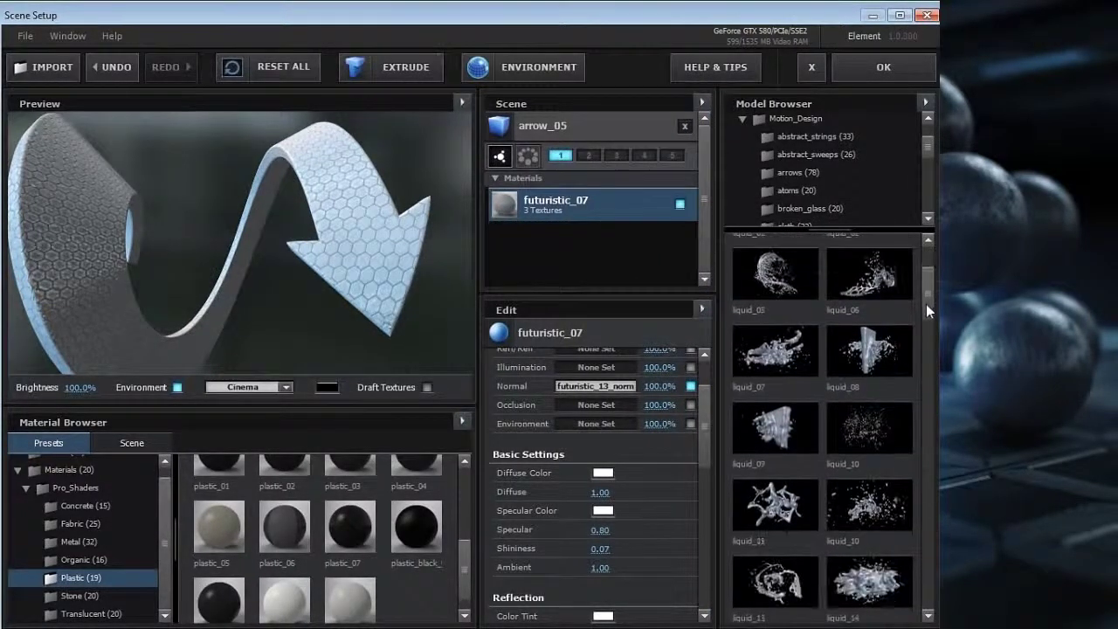
# Add the liquid_06 and liquid_14 models to the scene and rotate the preview to inspect the splash.
pyautogui.click(877, 279)
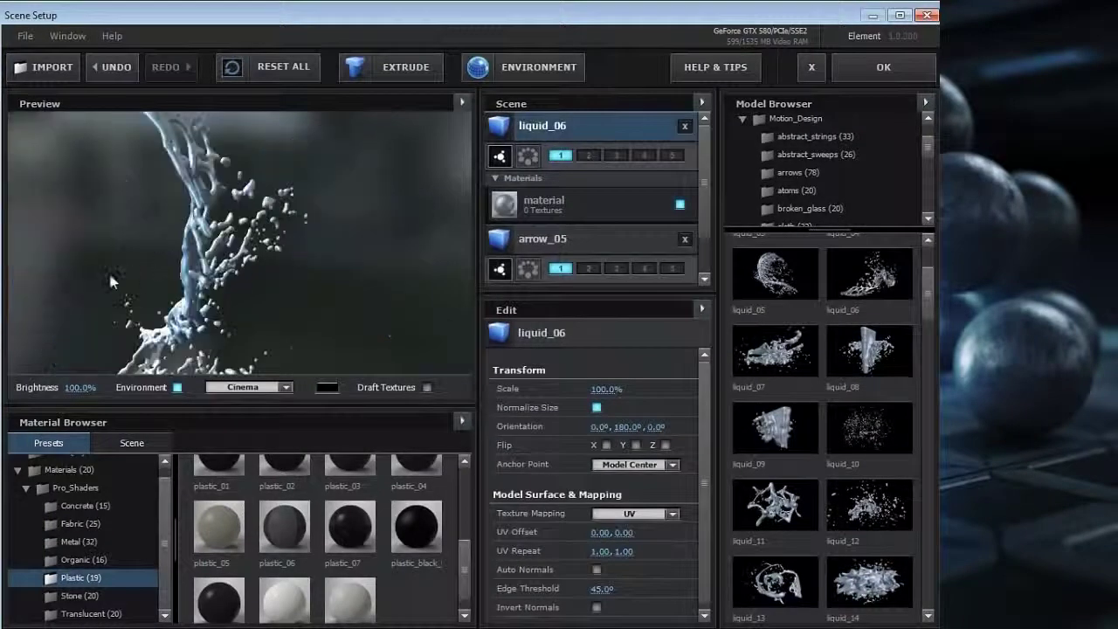
pyautogui.click(877, 569)
pyautogui.moveTo(132, 292); pyautogui.dragTo(376, 266)
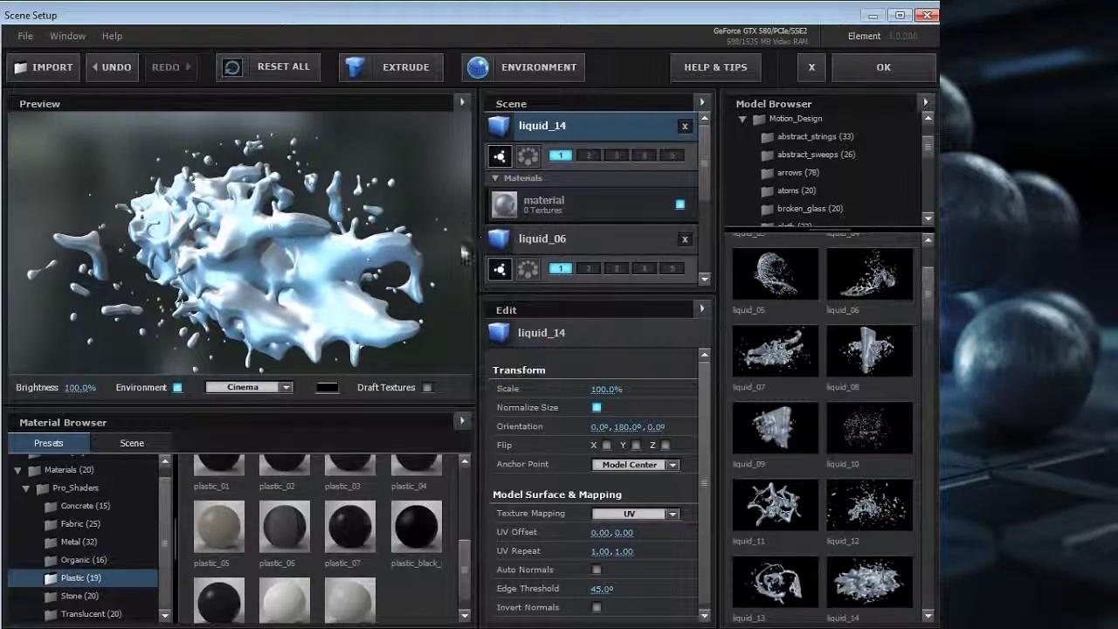
# Apply metal_grunge_painted_07 from the Metal shaders to liquid_14.
pyautogui.click(81, 542)
pyautogui.scroll(-2, 395, 556)
pyautogui.moveTo(416, 567); pyautogui.dragTo(296, 311)
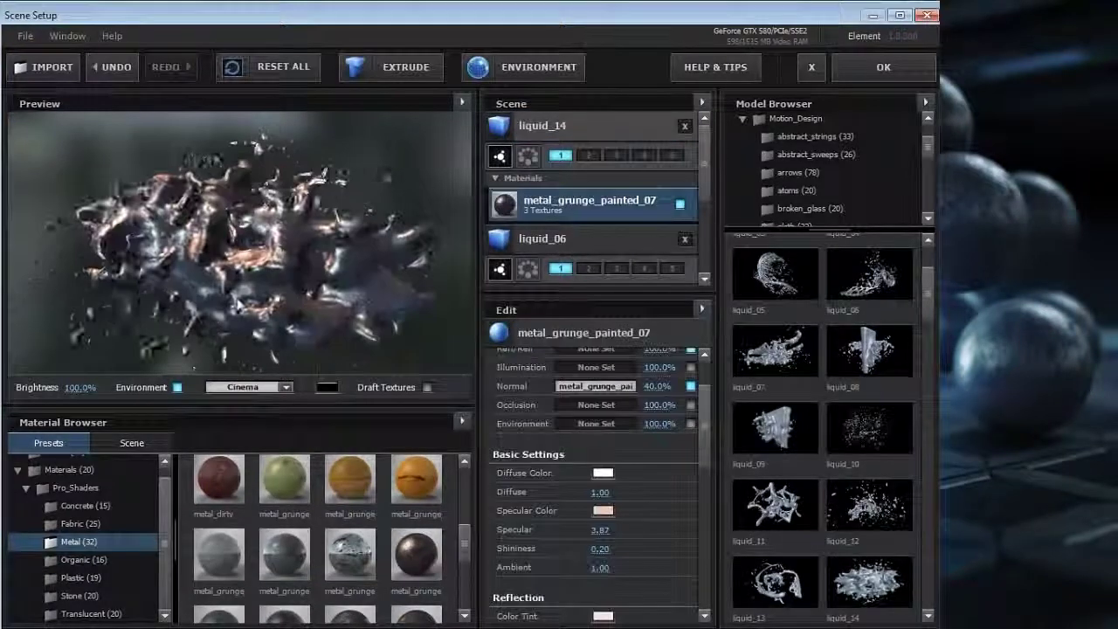
# Try Dramatic preview lighting, switch it to Default Lights and inspect liquid_14 from other angles.
pyautogui.click(249, 387)
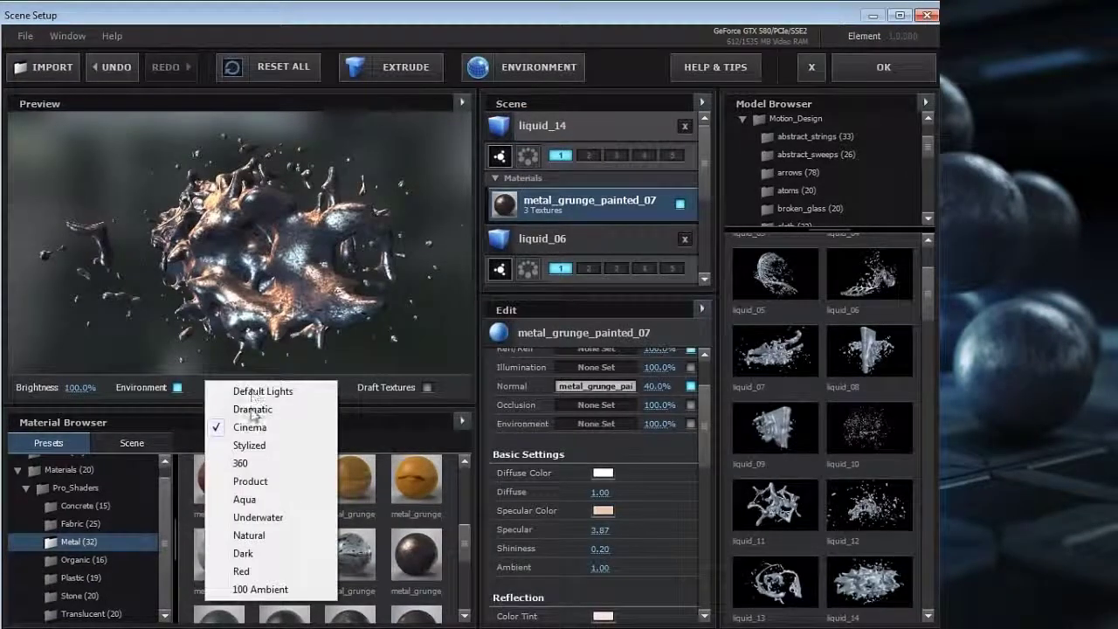
pyautogui.click(252, 410)
pyautogui.click(255, 387)
pyautogui.click(249, 390)
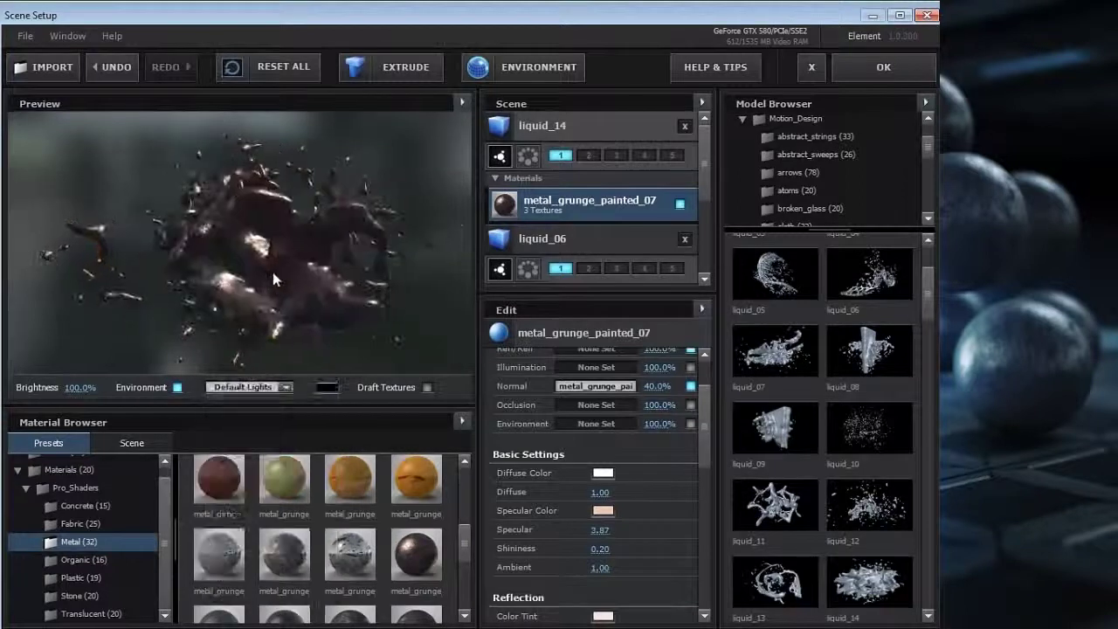
pyautogui.scroll(5, 187, 272)
pyautogui.scroll(-4, 257, 292)
pyautogui.moveTo(257, 292); pyautogui.dragTo(314, 237)
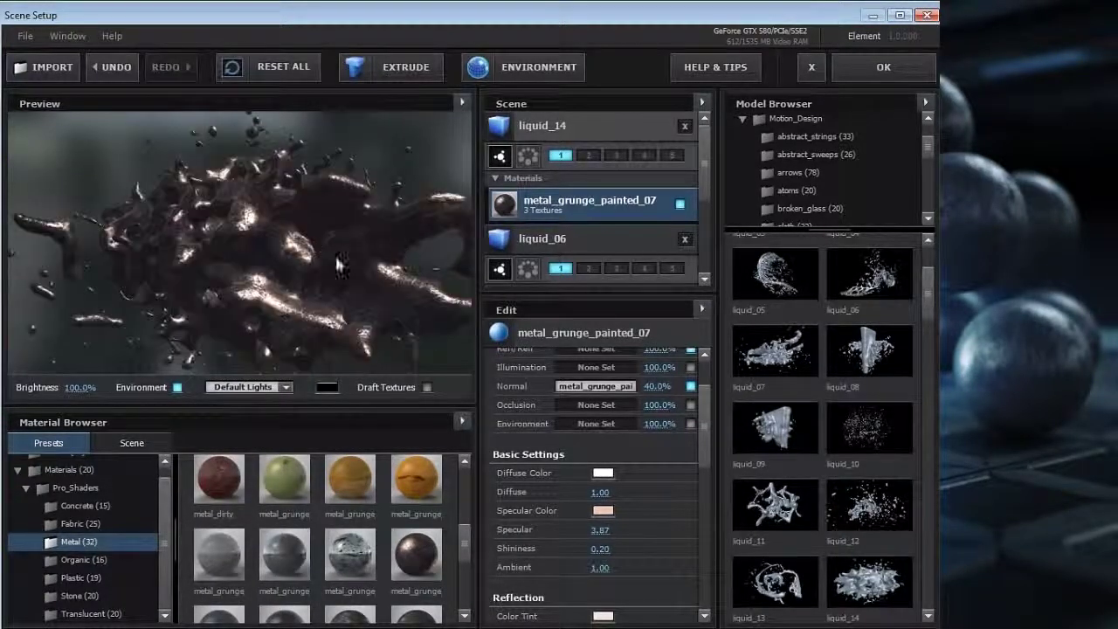
# Set the texture mapping of liquid_14 to the Box (Preserve) option and rotate the model to check it.
pyautogui.click(559, 129)
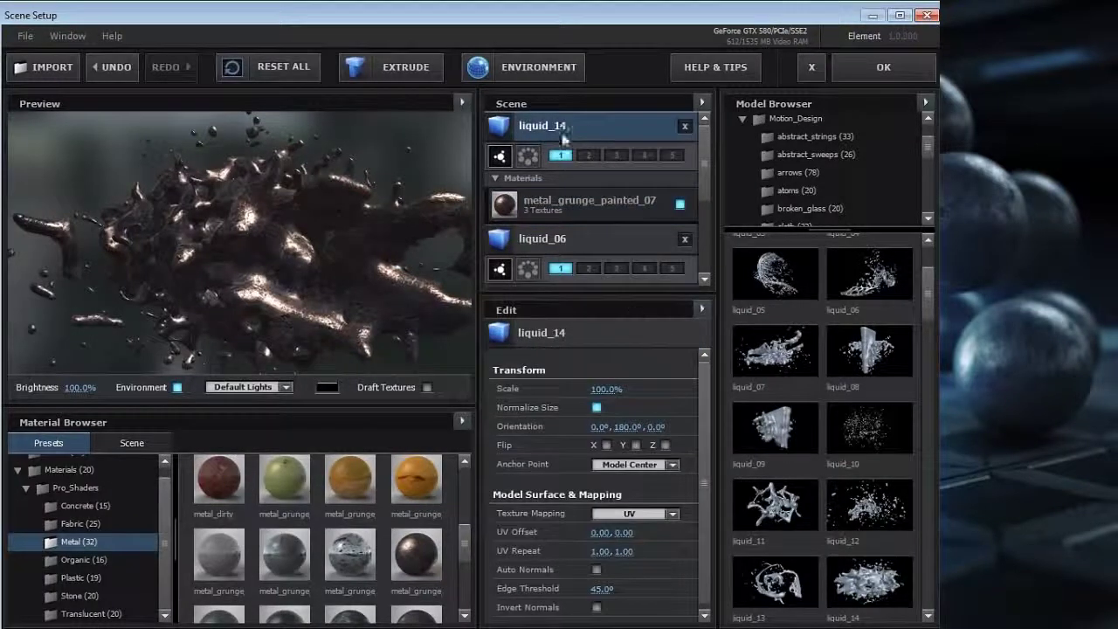
pyautogui.scroll(-1, 706, 473)
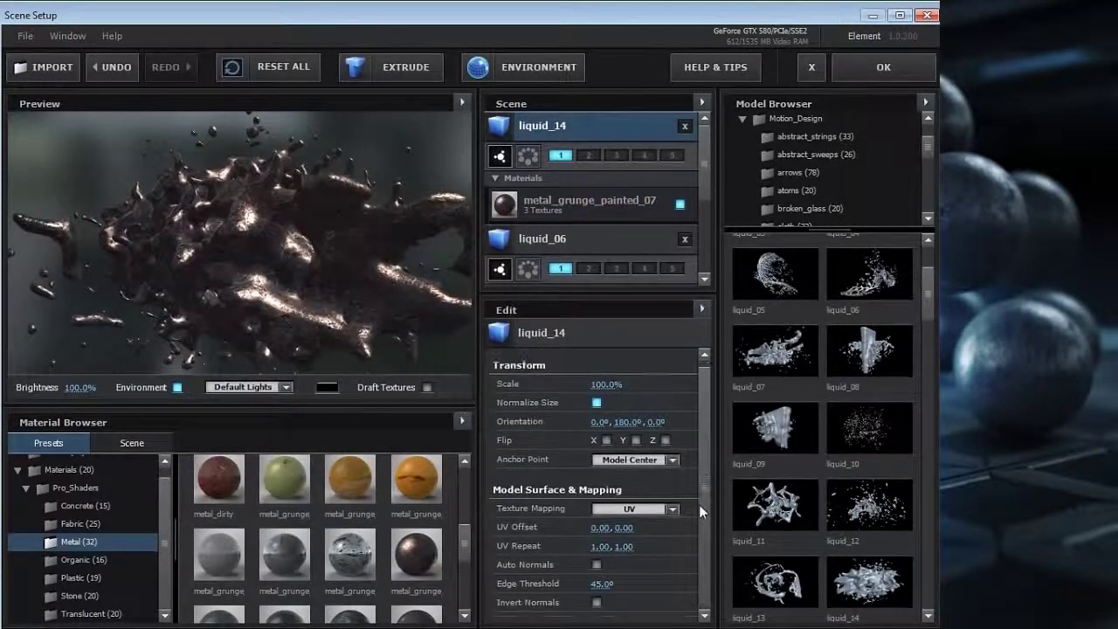
pyautogui.click(637, 511)
pyautogui.click(647, 531)
pyautogui.moveTo(306, 254); pyautogui.dragTo(295, 295)
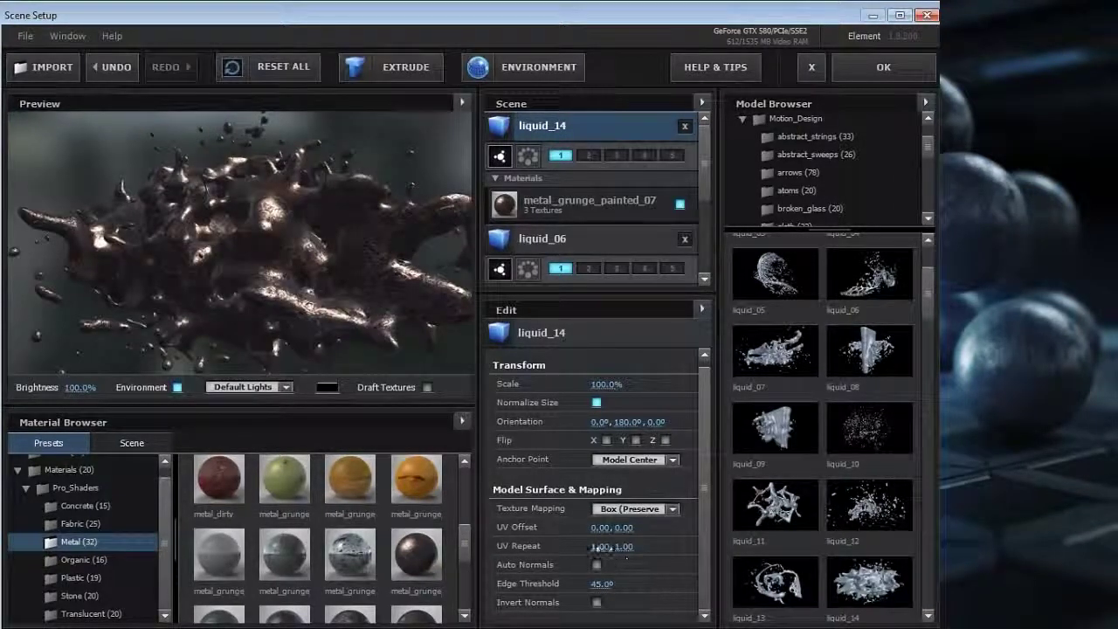
# Try UV Repeat values of 2.00 and 0.50 on liquid_14, rotating the model to compare the texture scale.
pyautogui.press('Return')
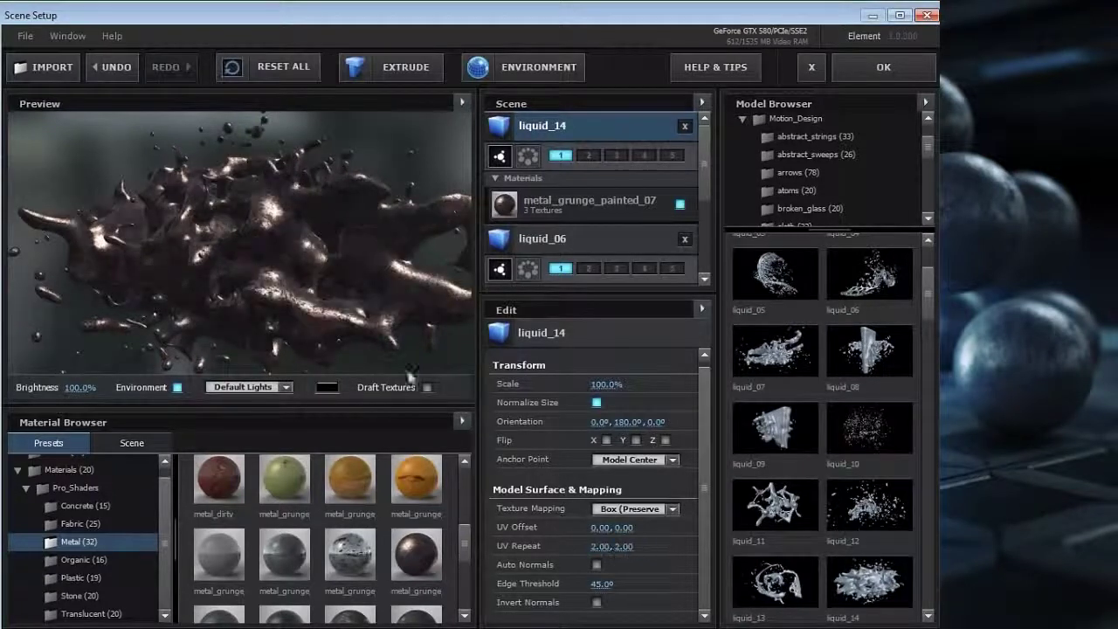
pyautogui.moveTo(253, 312); pyautogui.dragTo(274, 295)
pyautogui.click(603, 546)
pyautogui.write('0.5')
pyautogui.press('Return')
pyautogui.press('Return')
pyautogui.moveTo(370, 345); pyautogui.dragTo(338, 273)
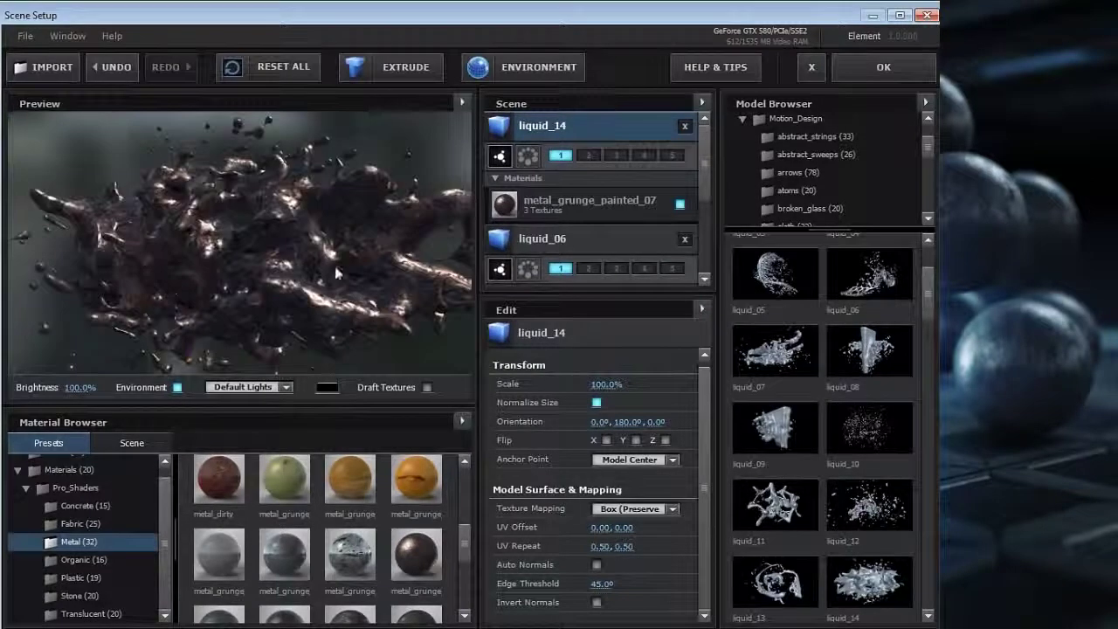
# Set the UV Repeat of liquid_14 to 1.00 and apply metal_grunge_painted_10 to the model.
pyautogui.press('Return')
pyautogui.click(635, 547)
pyautogui.write('1.')
pyautogui.press('Return')
pyautogui.moveTo(340, 293)
pyautogui.mouseDown()
pyautogui.moveTo(236, 295)
pyautogui.moveTo(330, 309)
pyautogui.mouseUp()
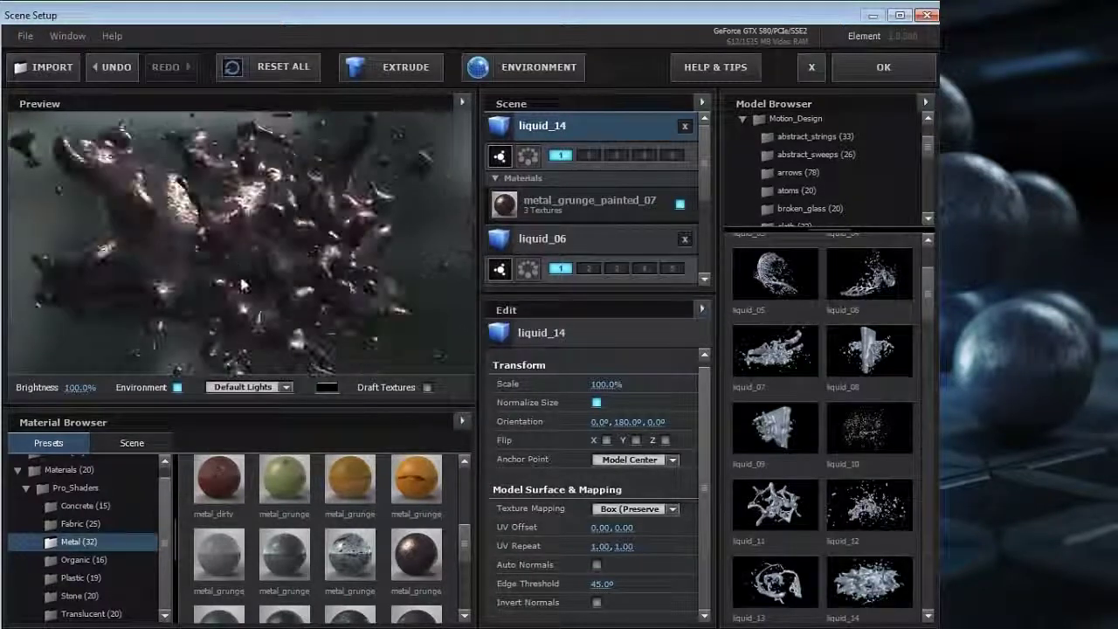
pyautogui.scroll(-1, 464, 566)
pyautogui.click(337, 528)
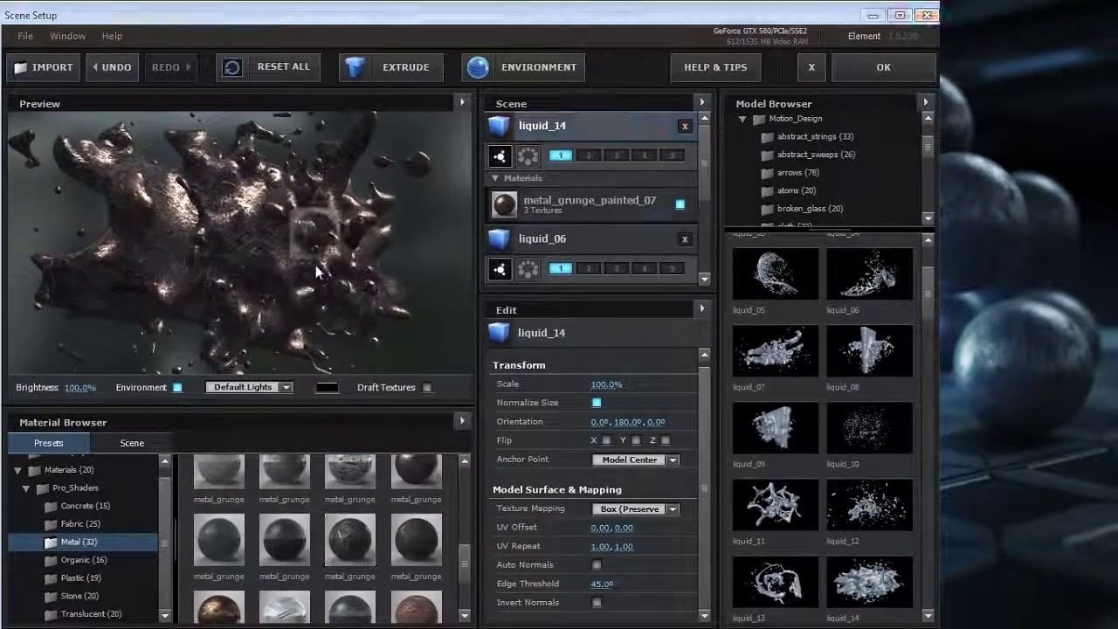
# Open the Translucent shaders and apply frosty and orange_soda in turn to liquid_14.
pyautogui.click(91, 614)
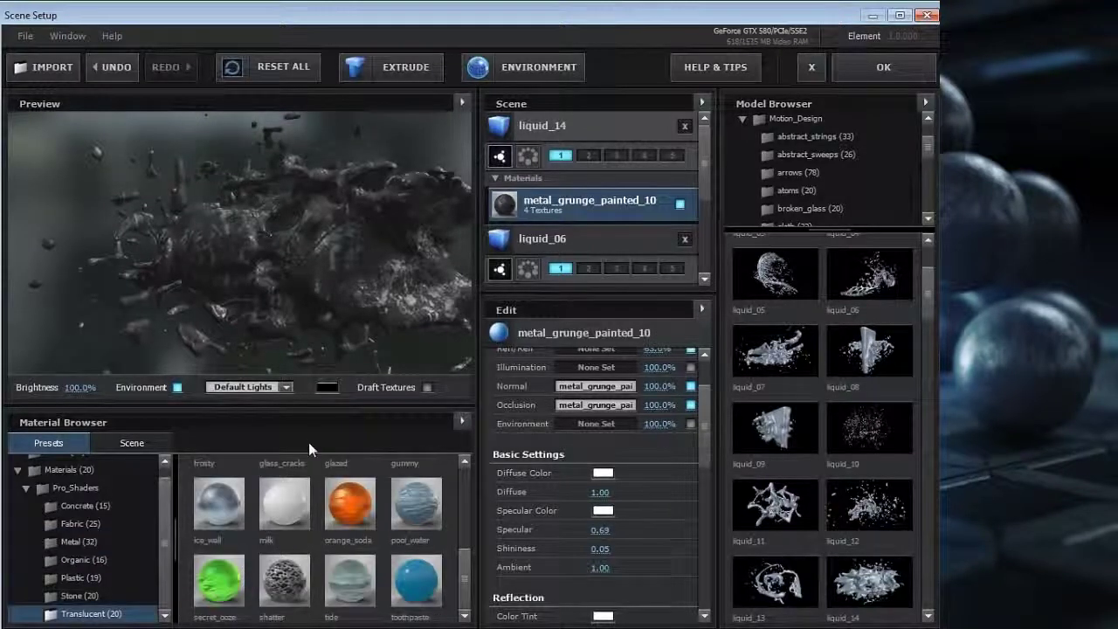
pyautogui.scroll(1, 463, 546)
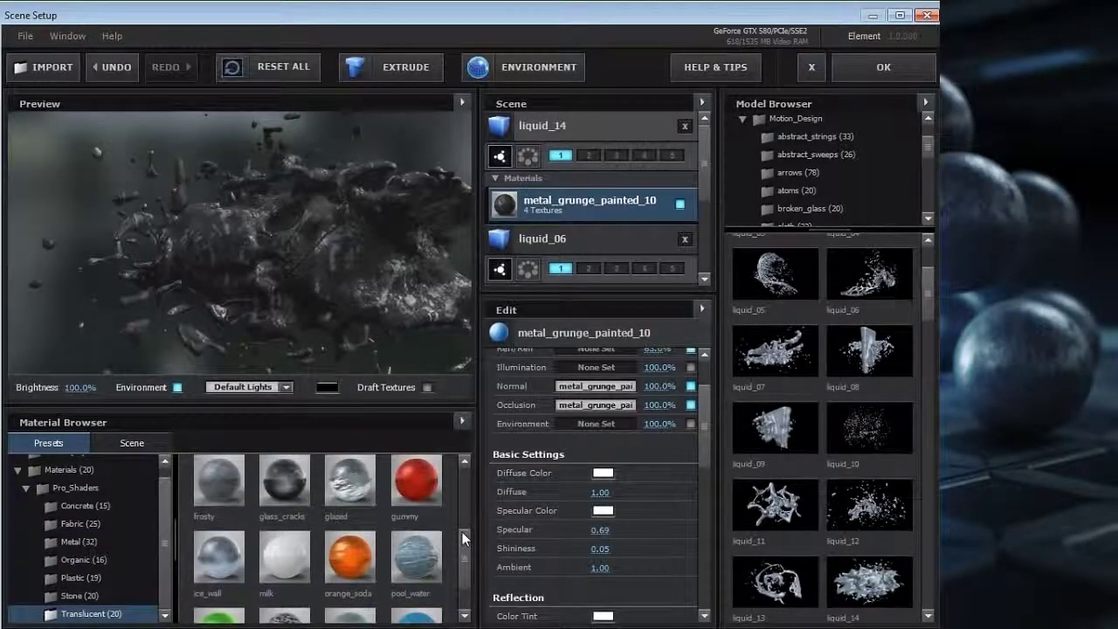
pyautogui.click(231, 496)
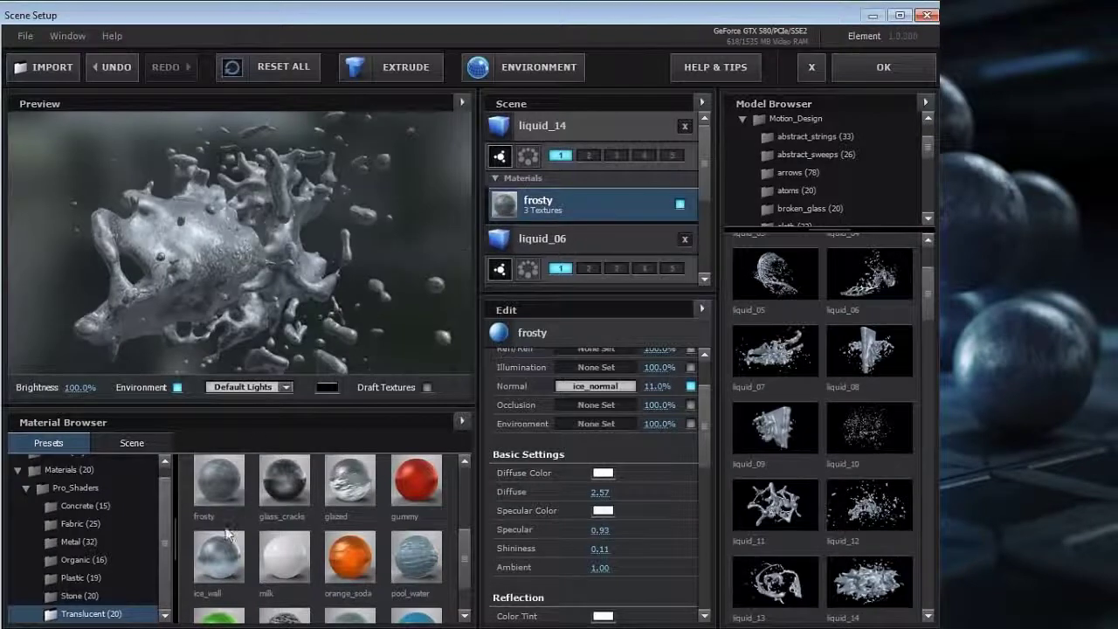
pyautogui.moveTo(377, 573); pyautogui.dragTo(272, 278)
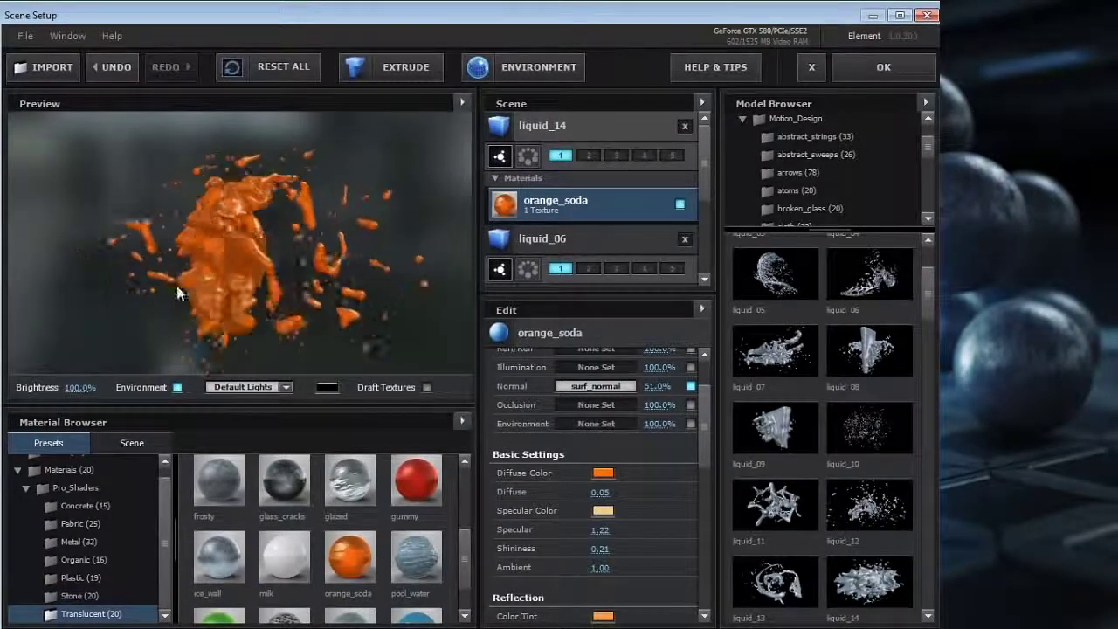
# Add the liquid_09 model to the scene and apply the gummy shader to it.
pyautogui.click(775, 426)
pyautogui.moveTo(417, 480); pyautogui.dragTo(356, 254)
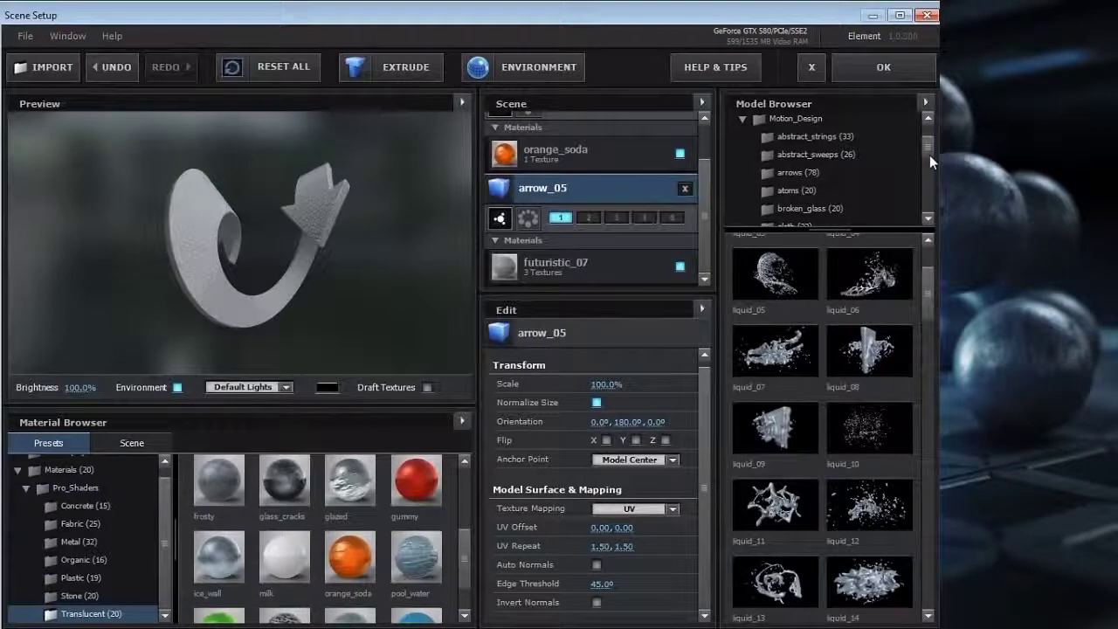
# Add arrow_08 from the arrows models to the scene and apply the frosty shader to it.
pyautogui.moveTo(830, 231); pyautogui.dragTo(826, 313)
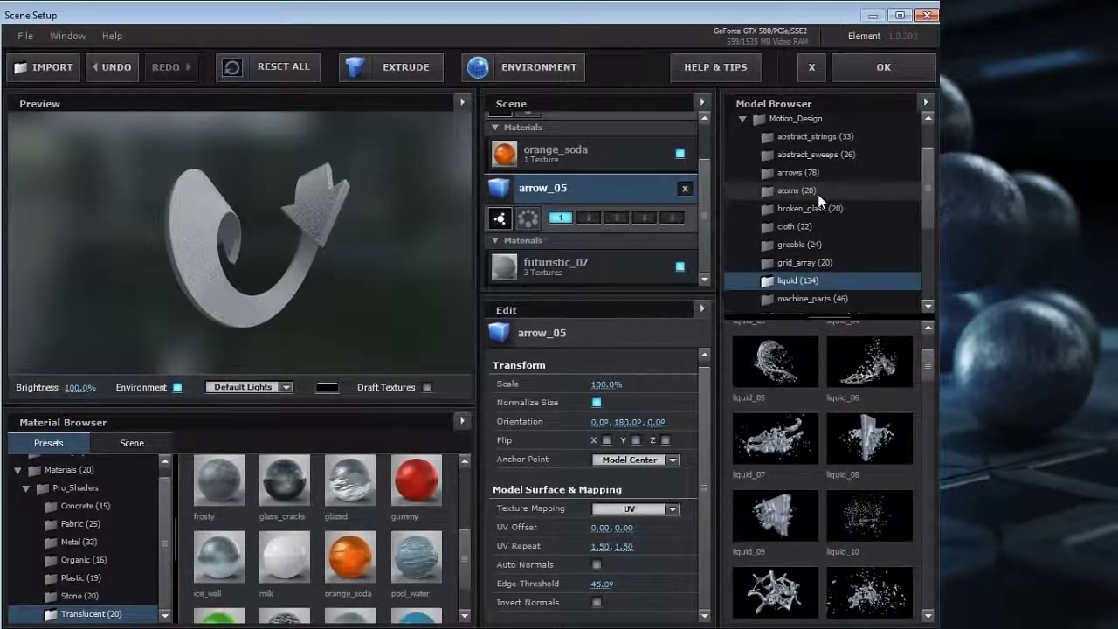
pyautogui.click(798, 172)
pyautogui.moveTo(928, 334); pyautogui.dragTo(930, 393)
pyautogui.click(878, 405)
pyautogui.moveTo(171, 246); pyautogui.dragTo(304, 228)
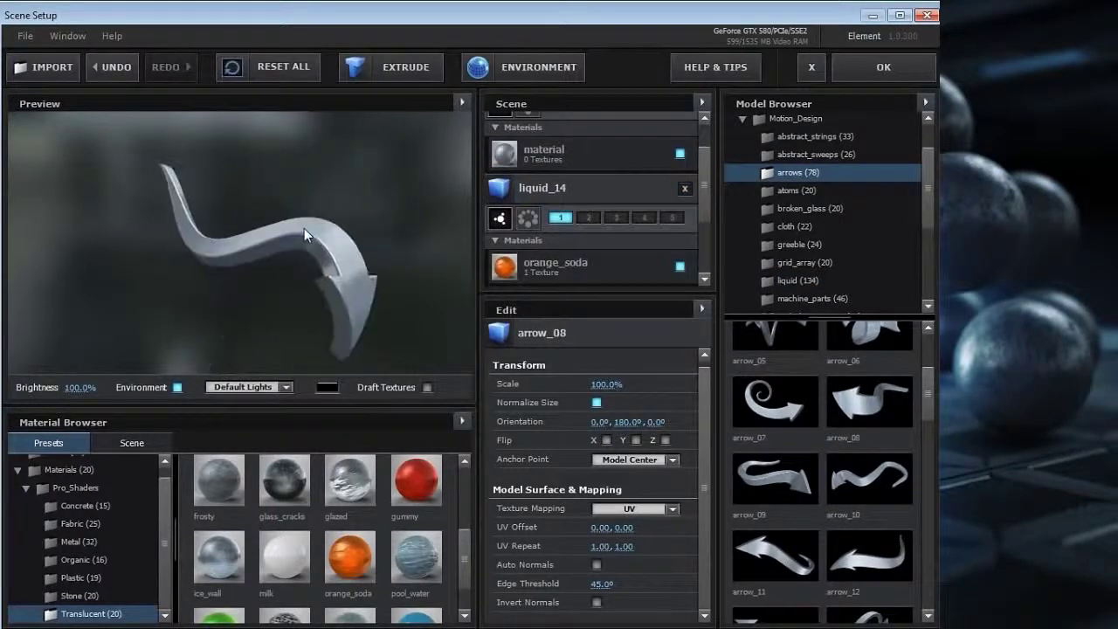
pyautogui.moveTo(218, 483); pyautogui.dragTo(365, 297)
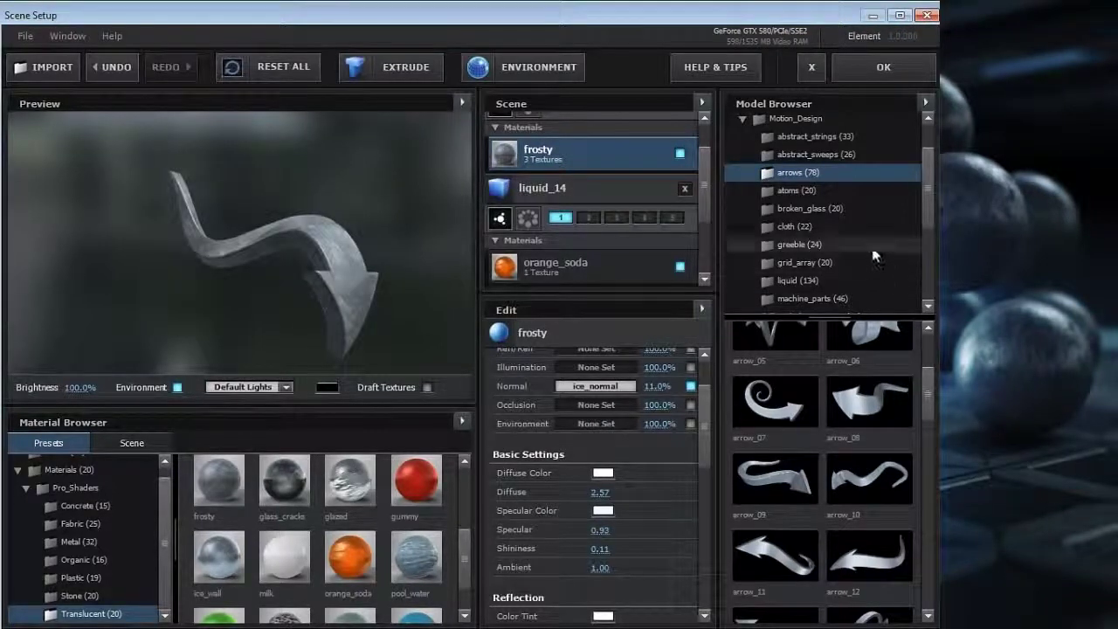
# Look through the liquid, machine_parts, music_notes, rings_&_borders, organic_forms, shapes and arrows model folders.
pyautogui.scroll(-2, 926, 222)
pyautogui.click(804, 241)
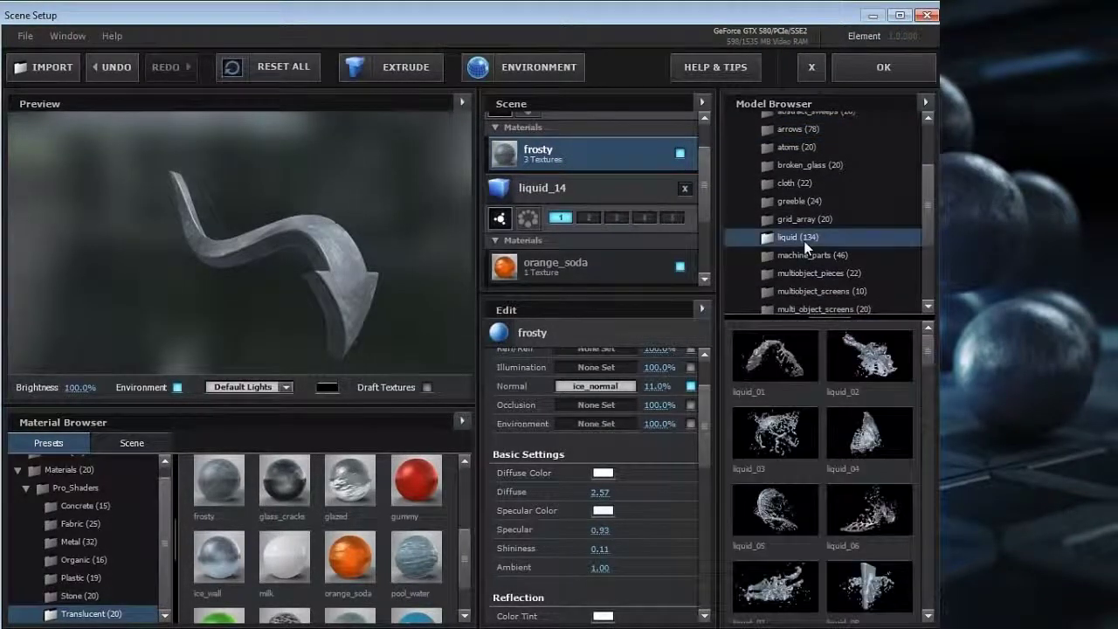
pyautogui.click(808, 255)
pyautogui.moveTo(928, 389); pyautogui.dragTo(929, 410)
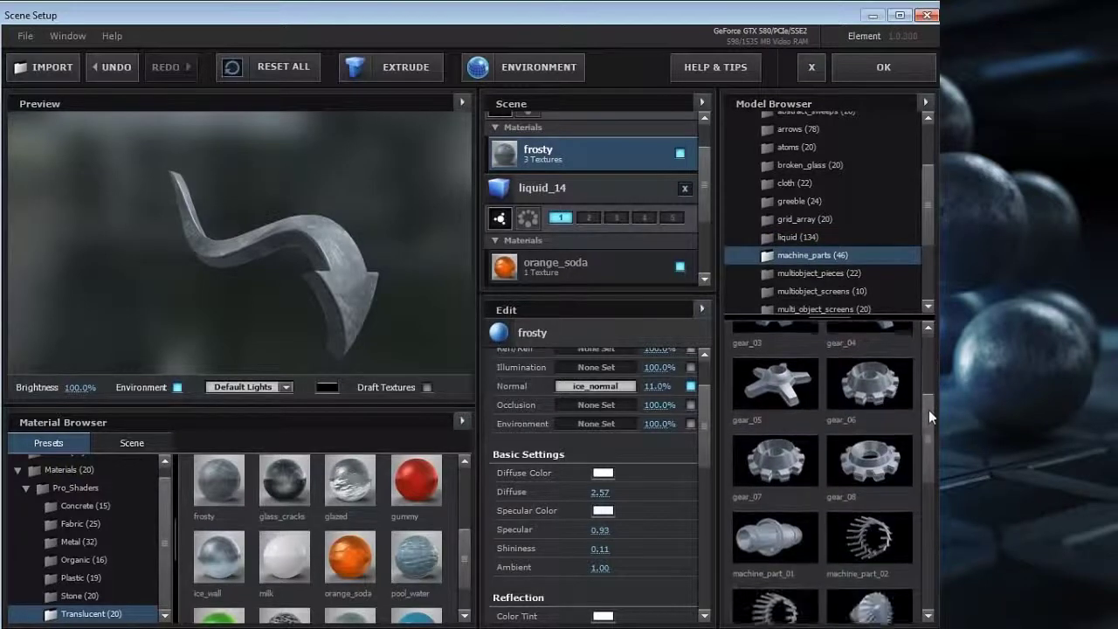
pyautogui.scroll(-3, 874, 220)
pyautogui.click(852, 270)
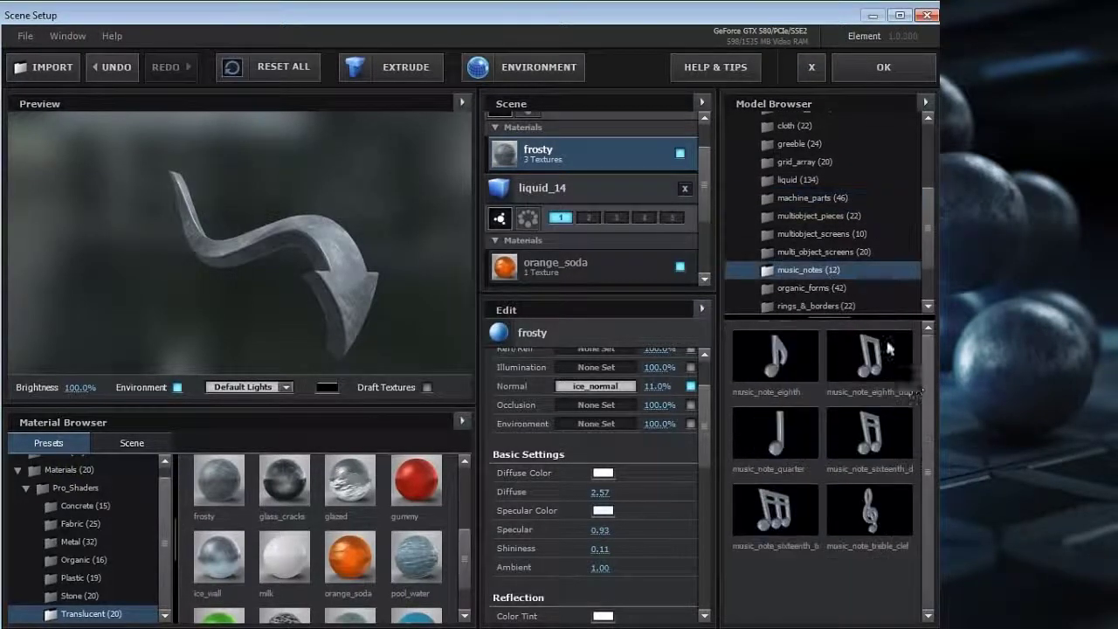
pyautogui.scroll(-2, 927, 235)
pyautogui.click(821, 272)
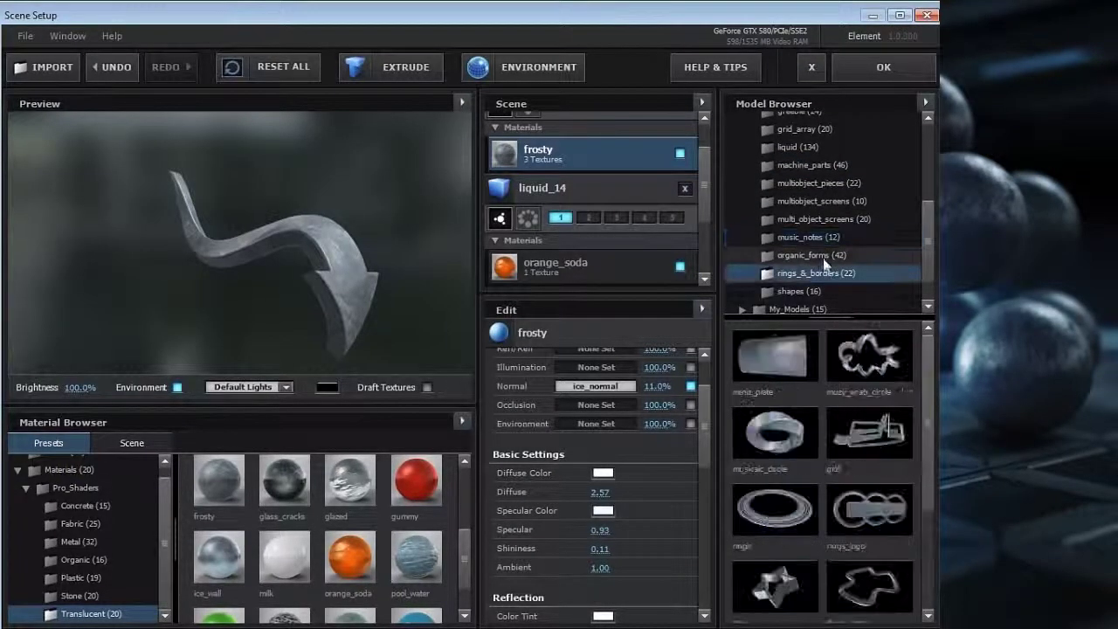
pyautogui.click(822, 255)
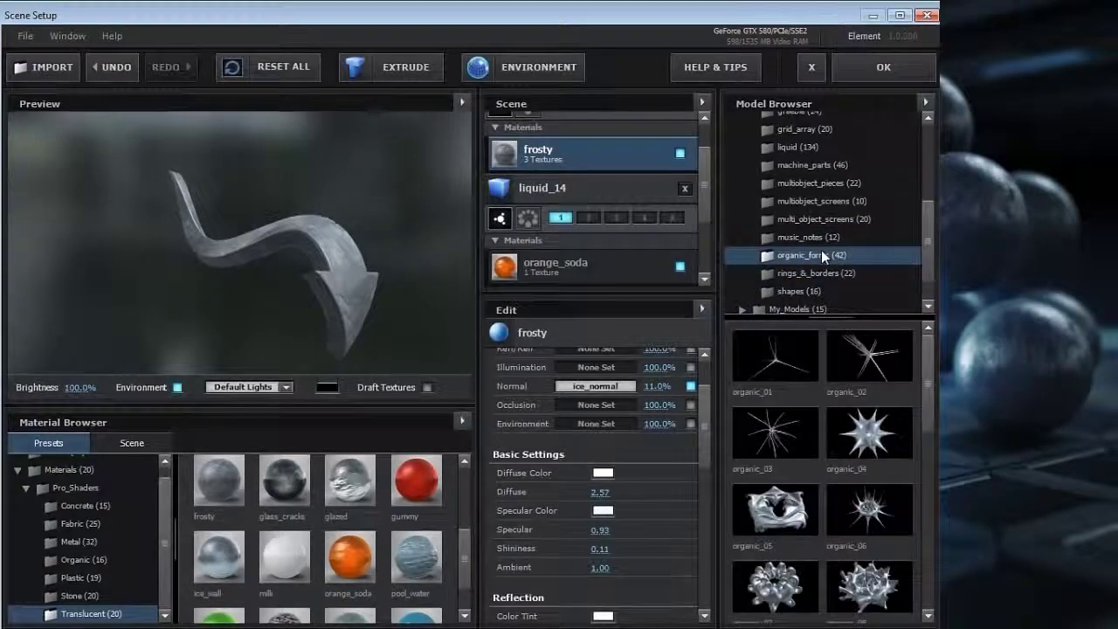
pyautogui.click(802, 291)
pyautogui.scroll(3, 821, 218)
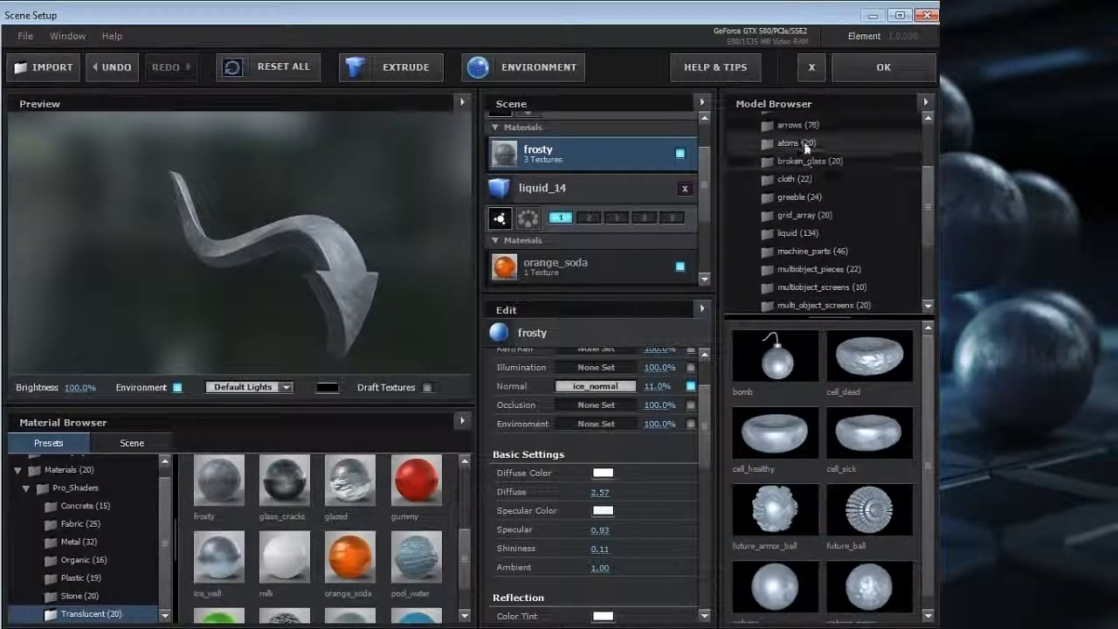
pyautogui.click(800, 126)
pyautogui.scroll(3, 798, 148)
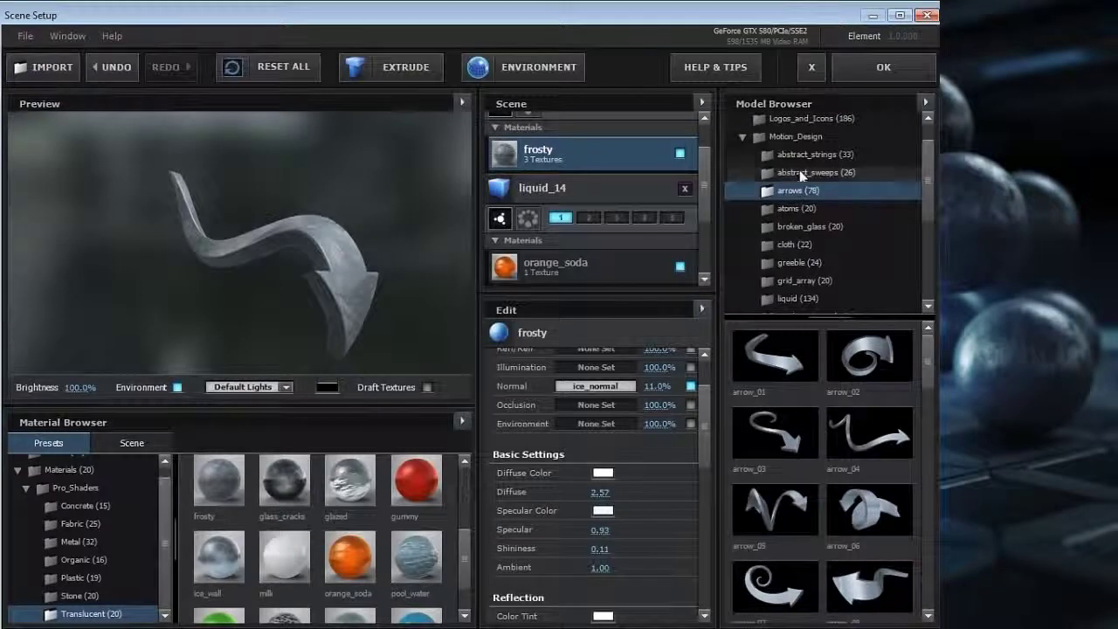
# Add sweeping_design from the abstract_sweeps models to the scene, rotate it and check its list of wire materials.
pyautogui.click(799, 152)
pyautogui.click(797, 170)
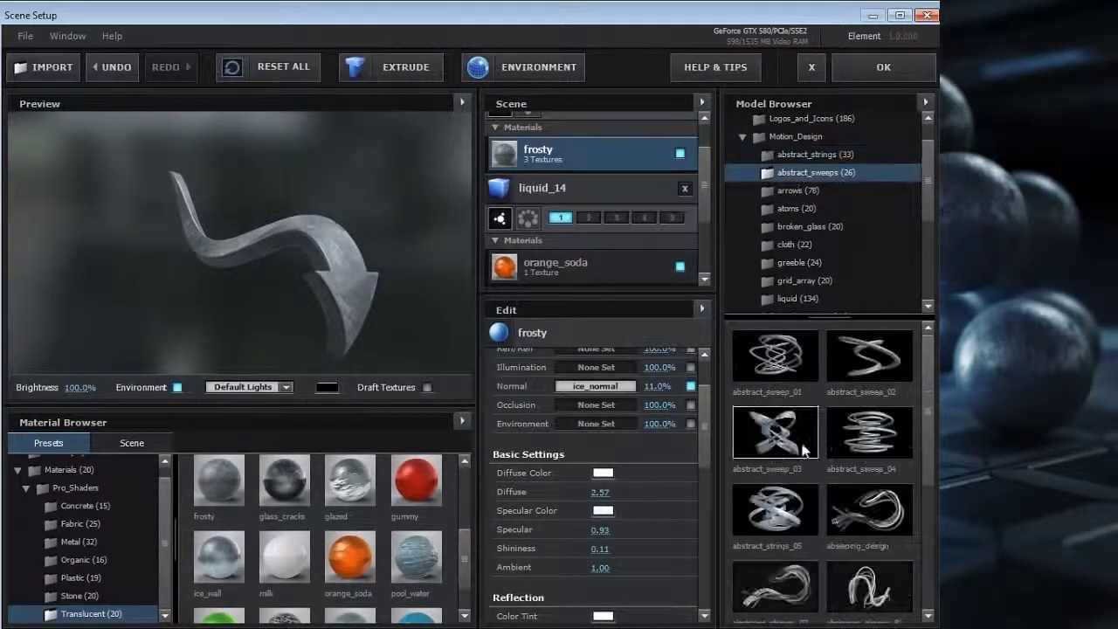
pyautogui.moveTo(928, 416); pyautogui.dragTo(928, 461)
pyautogui.click(878, 430)
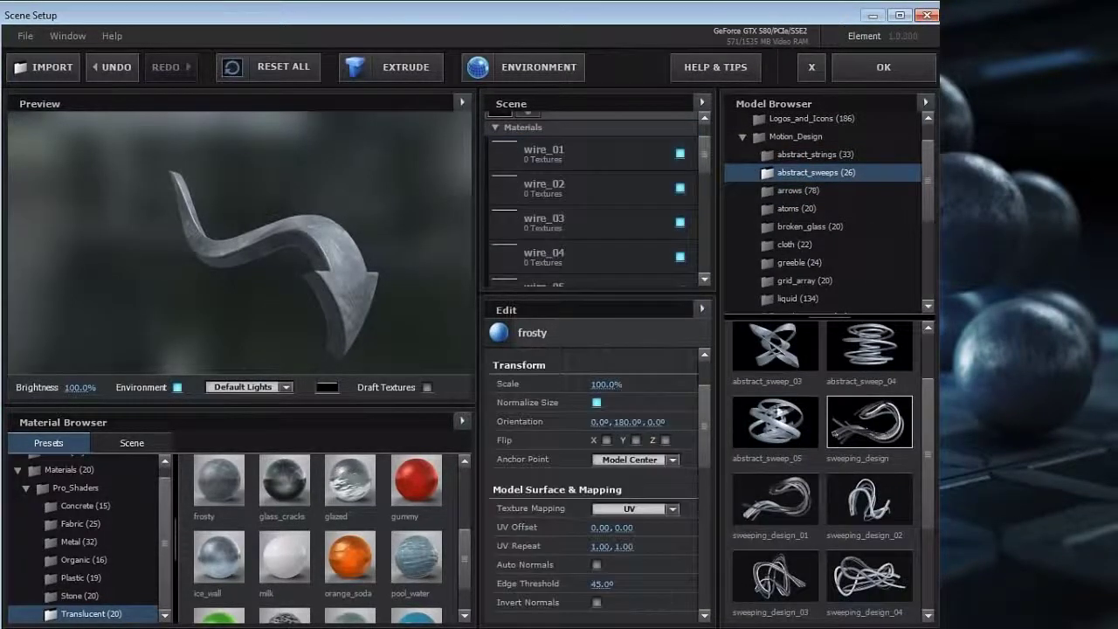
pyautogui.moveTo(127, 258); pyautogui.dragTo(204, 284)
pyautogui.click(704, 151)
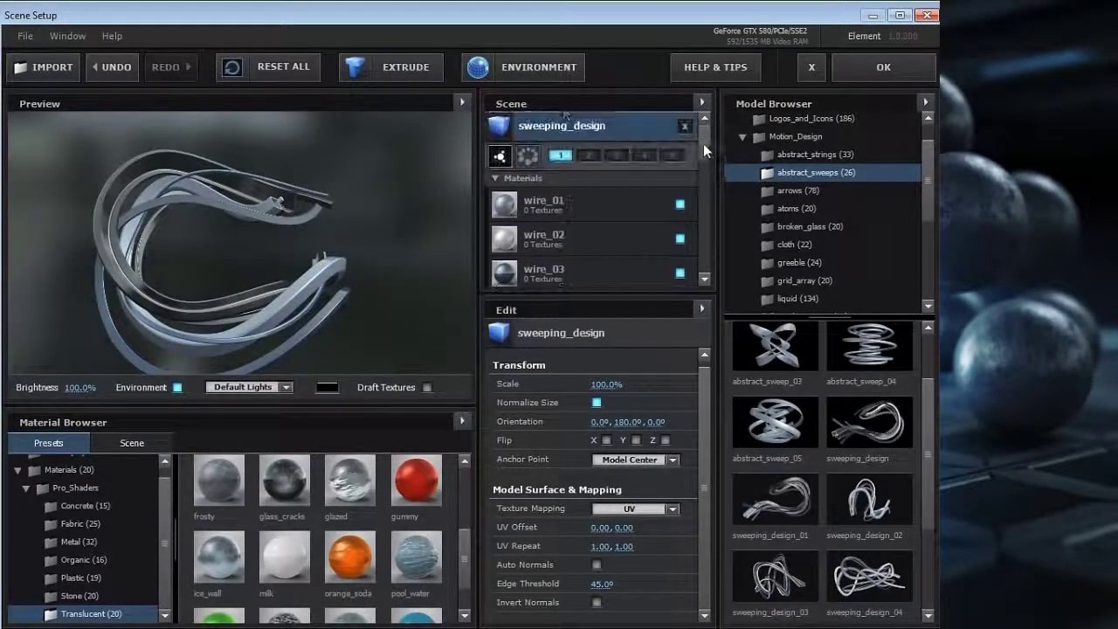
# Apply the orange_soda shader to the wire_03 material of sweeping_design, rotate the model to inspect it, and exit the scene setup without saving.
pyautogui.scroll(-1, 712, 184)
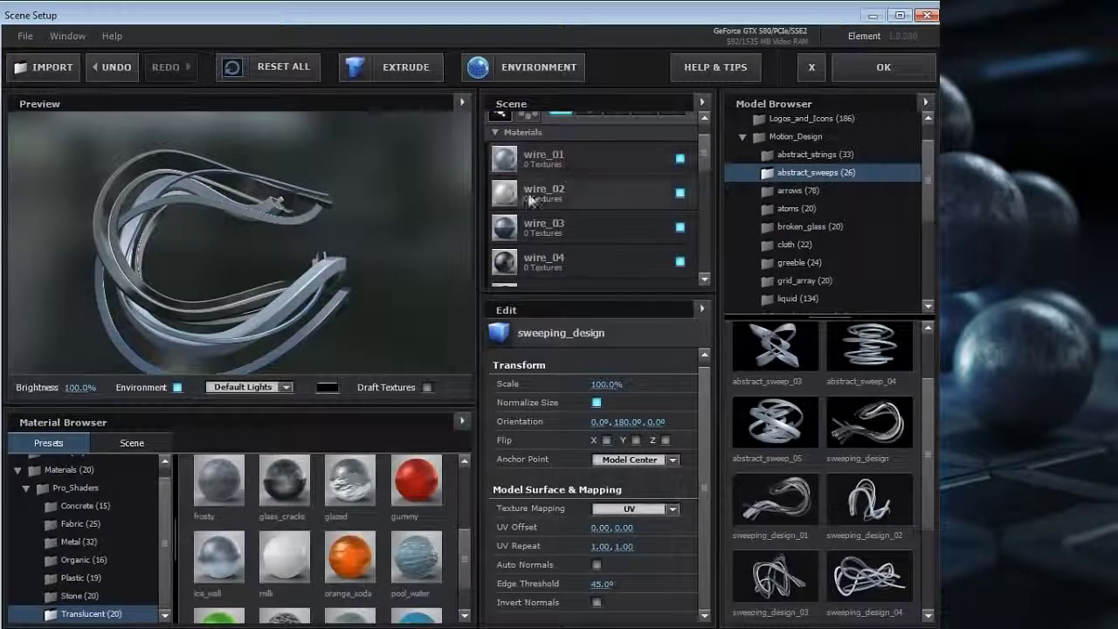
pyautogui.scroll(-1, 712, 183)
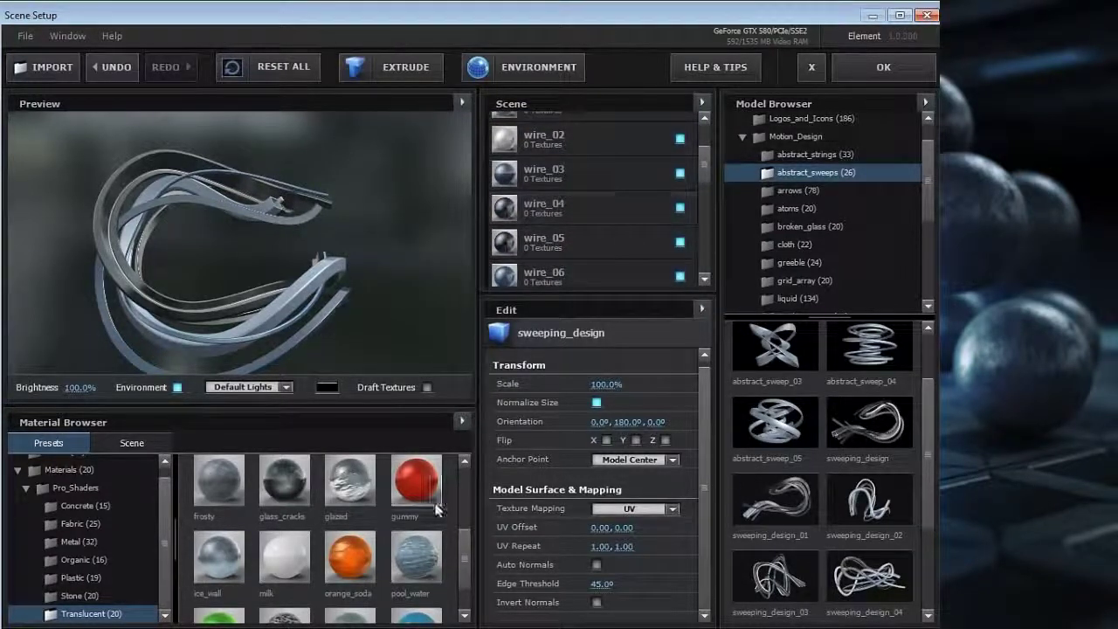
pyautogui.moveTo(201, 284); pyautogui.dragTo(235, 290)
pyautogui.moveTo(349, 557); pyautogui.dragTo(587, 172)
pyautogui.moveTo(216, 262); pyautogui.dragTo(381, 256)
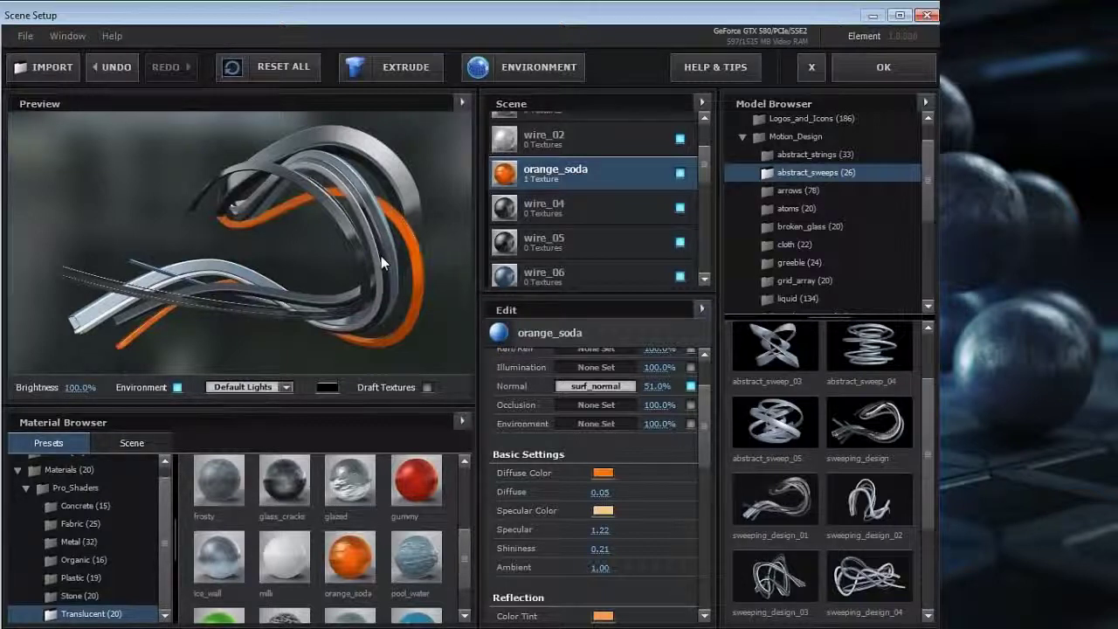
pyautogui.click(812, 70)
pyautogui.click(381, 354)
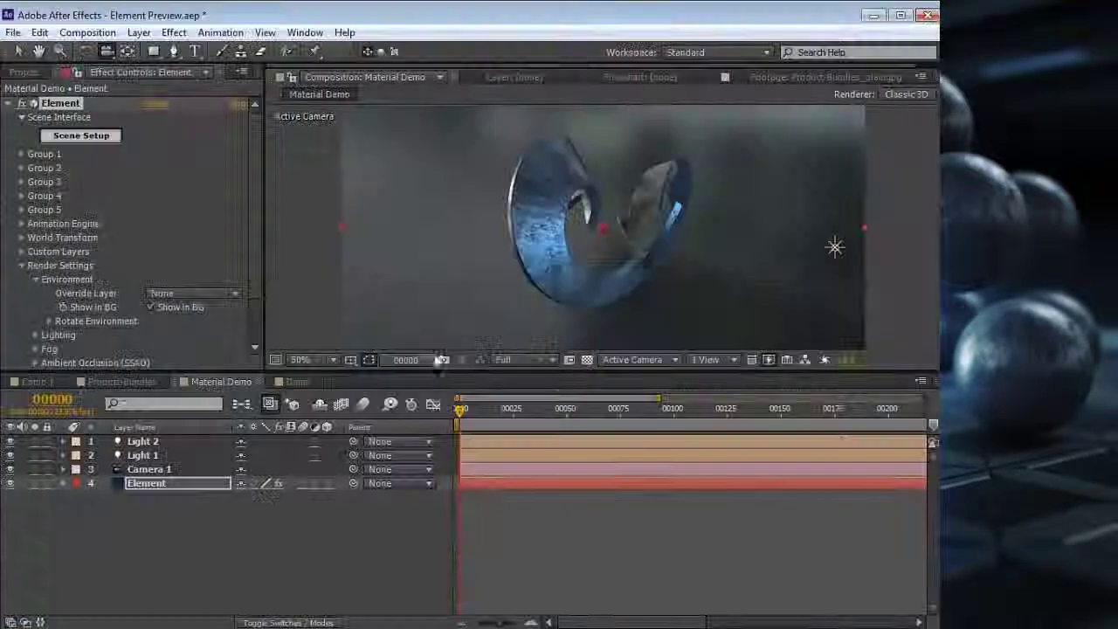
# Expand Group 1's Particle Replicator settings on the Element effect and check the available replicator shapes without changing the selection.
pyautogui.click(21, 154)
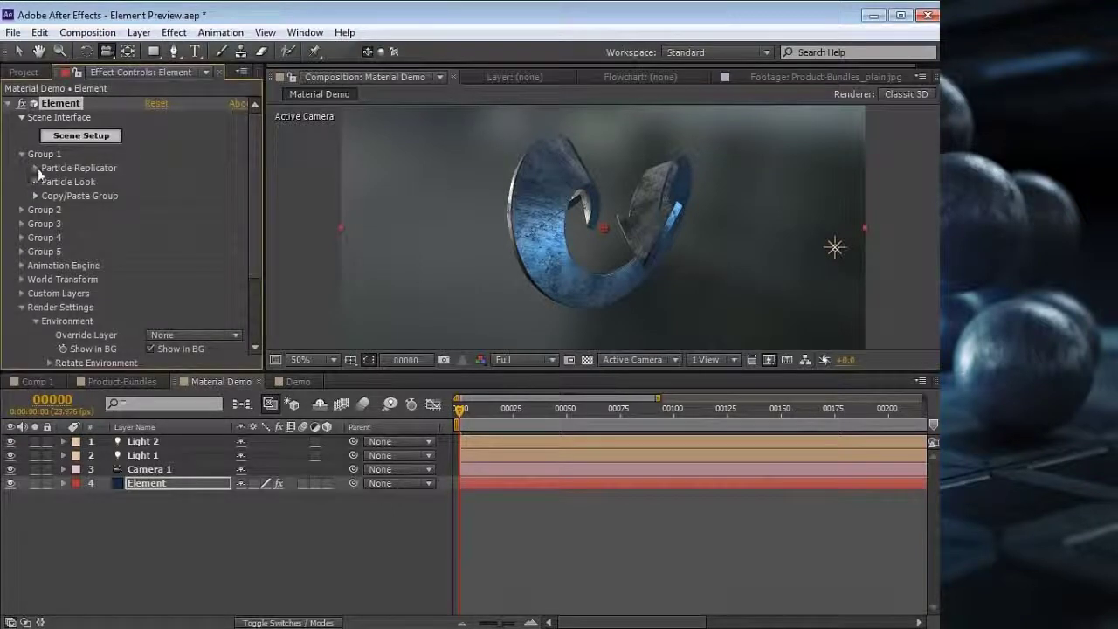
pyautogui.click(36, 168)
pyautogui.click(179, 196)
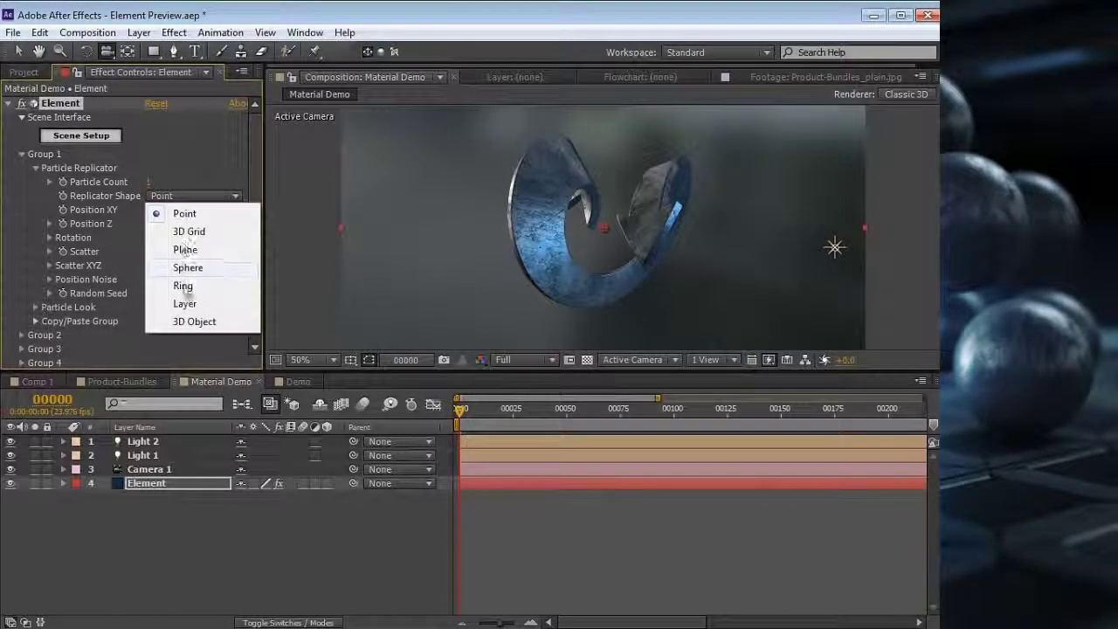
pyautogui.click(168, 169)
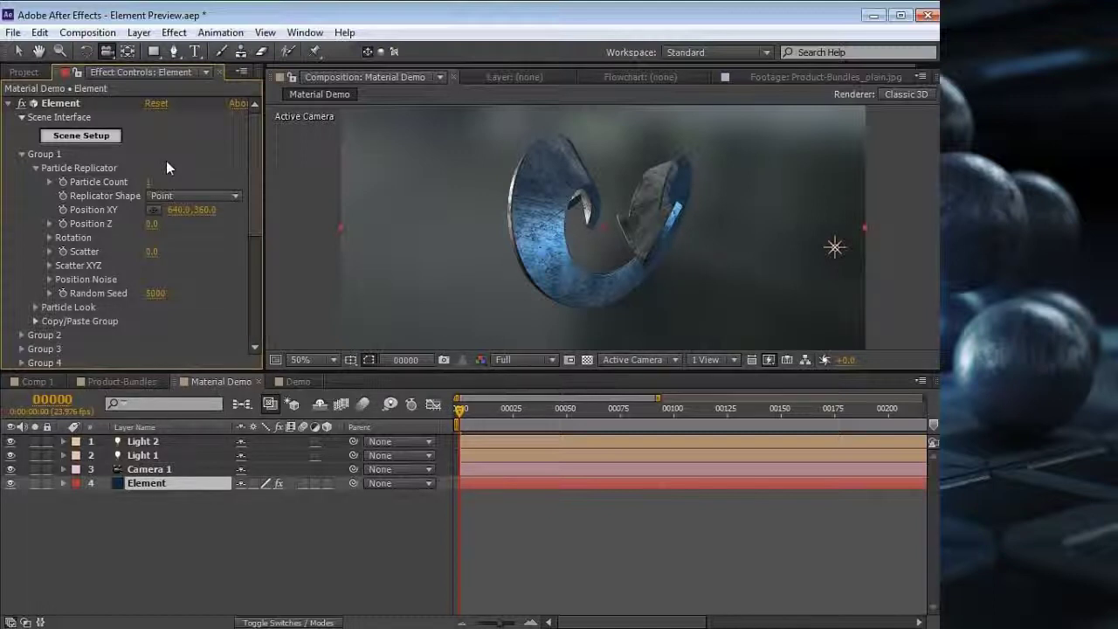
# Show the Product-Bundles composition and maximize its view.
pyautogui.click(124, 382)
pyautogui.press('`')
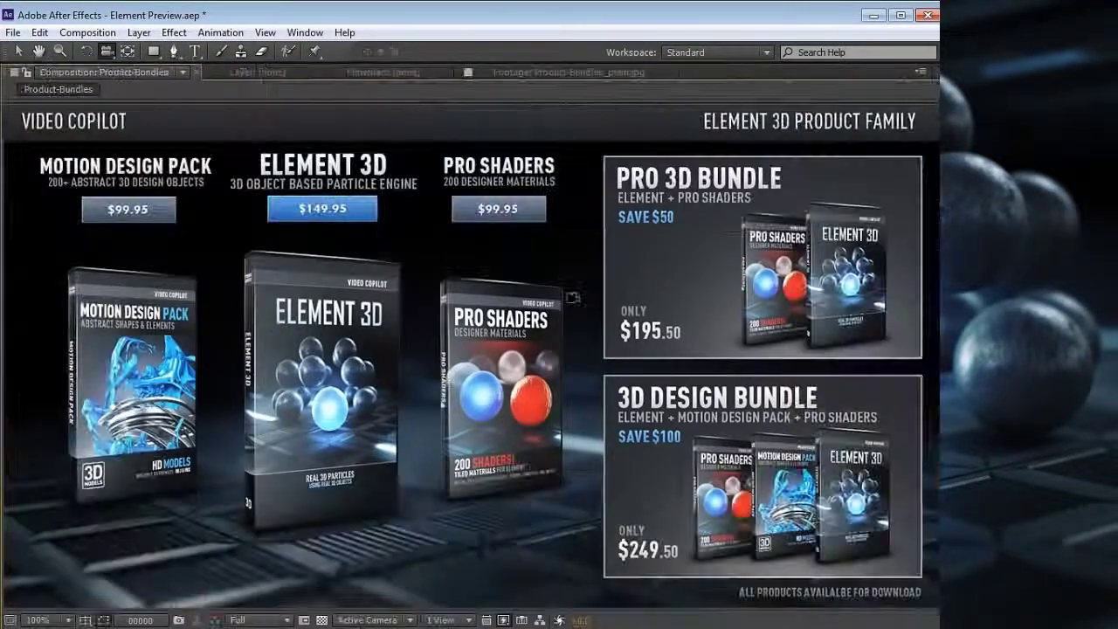